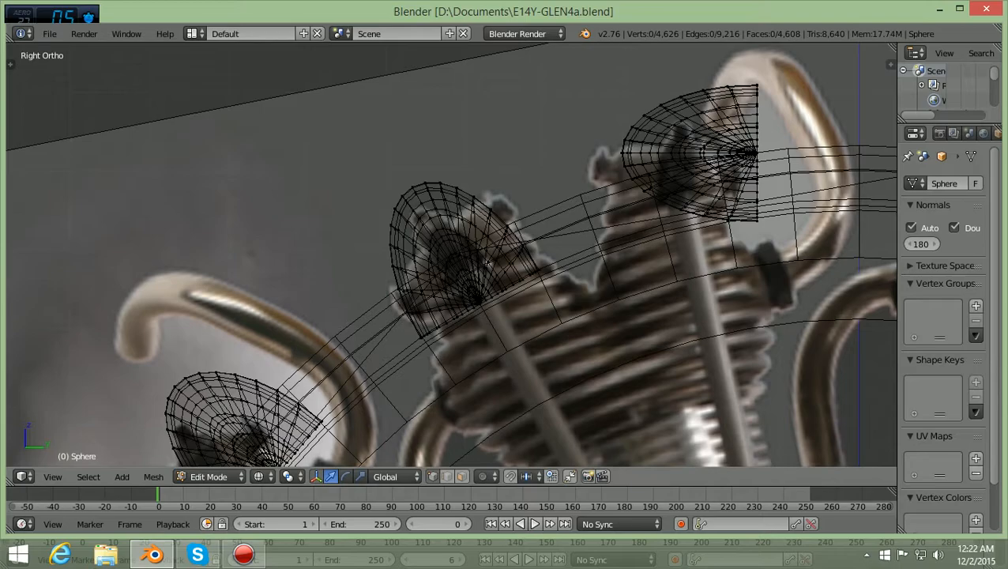
# Switch the Blender window to full screen and bring the whole radial engine mesh into view
pyautogui.click(126, 33)
pyautogui.click(177, 66)
pyautogui.scroll(-7, 451, 260)
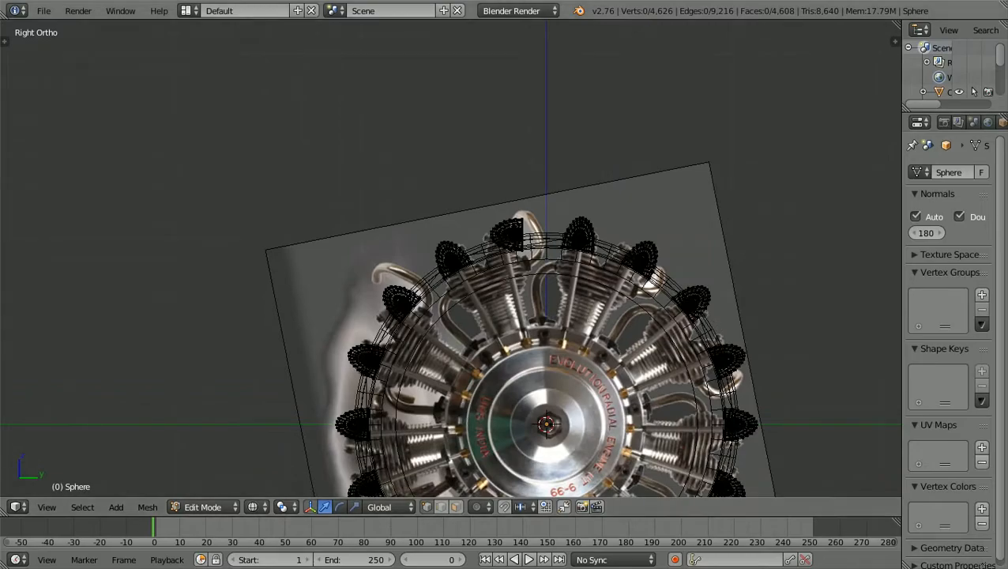
# Recover the last closed session
pyautogui.click(44, 10)
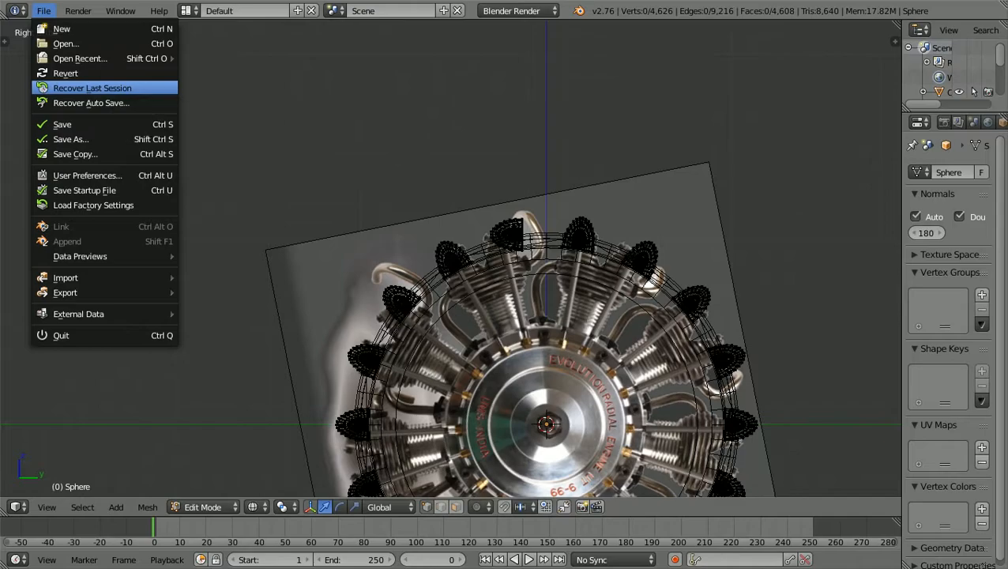
pyautogui.click(92, 88)
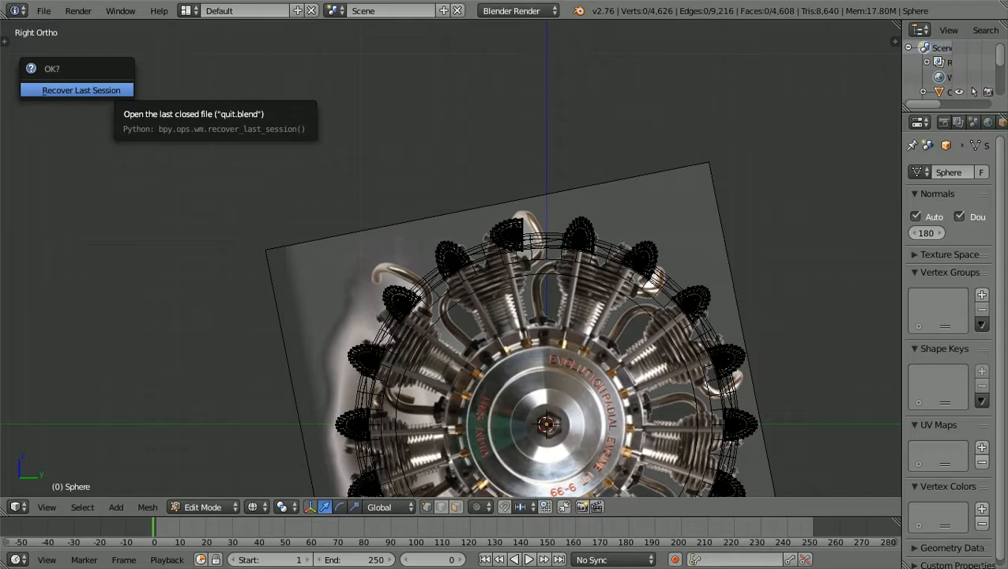
pyautogui.click(79, 90)
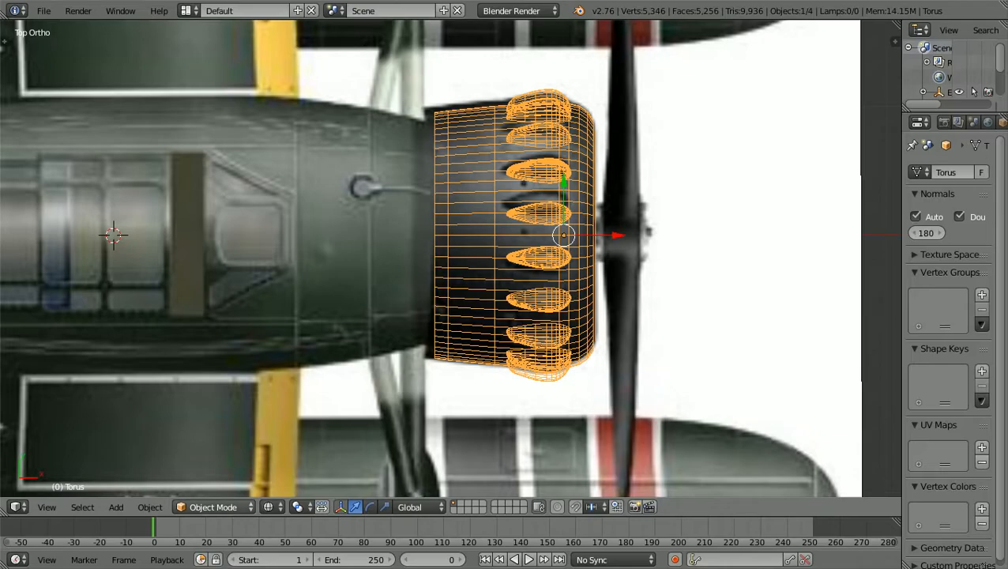
# Examine the engine cowling in solid shading against the aircraft's top-view blueprint, keeping the cowling selected
pyautogui.press('z')
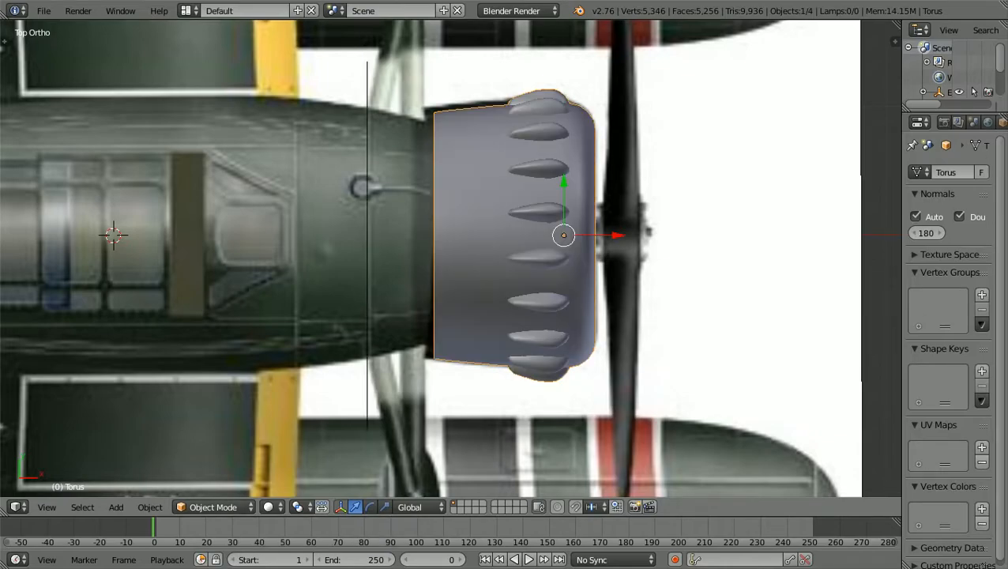
pyautogui.press('a')
pyautogui.scroll(-4, 431, 256)
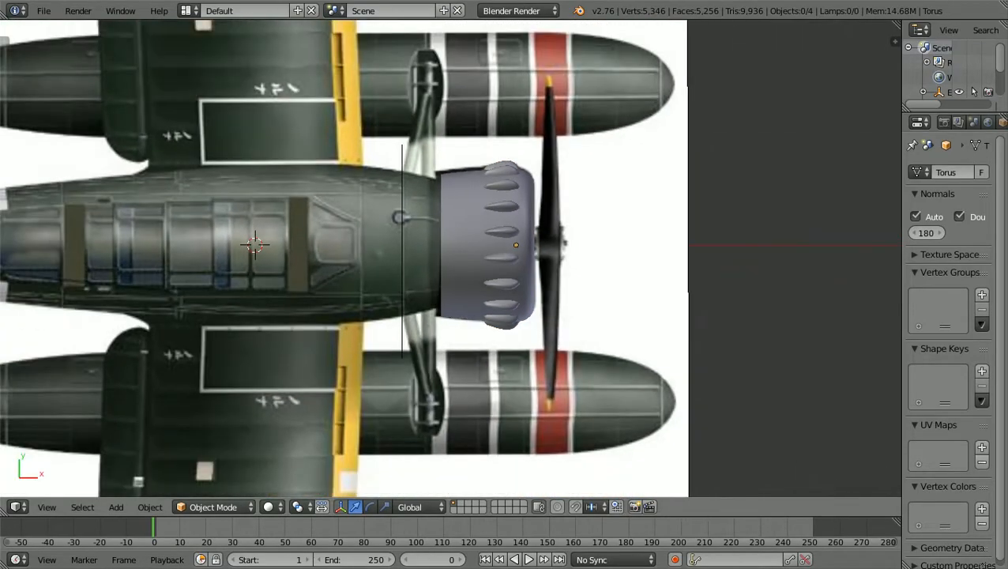
pyautogui.scroll(-2, 450, 258)
pyautogui.scroll(1, 450, 259)
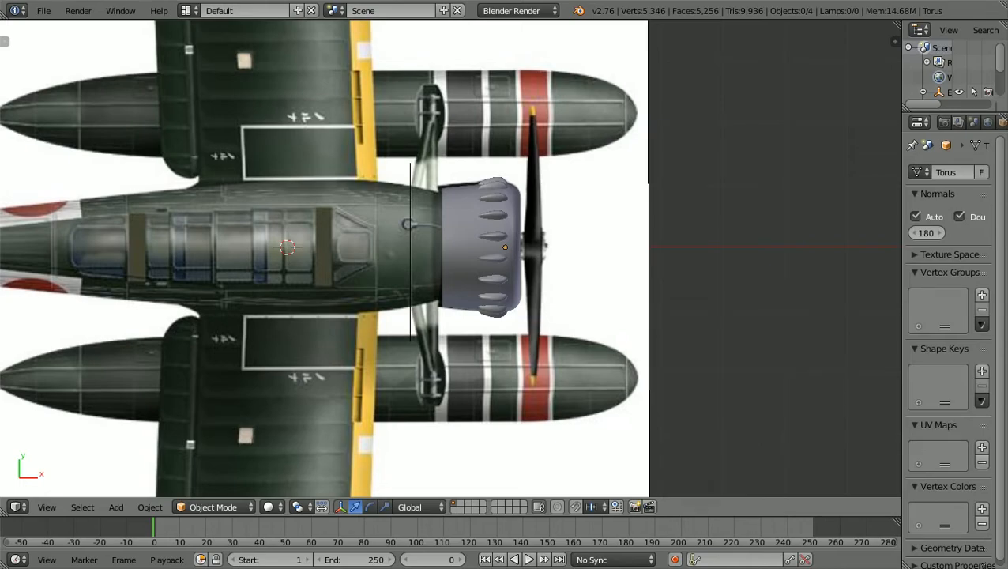
pyautogui.rightClick(478, 252)
pyautogui.scroll(1, 478, 251)
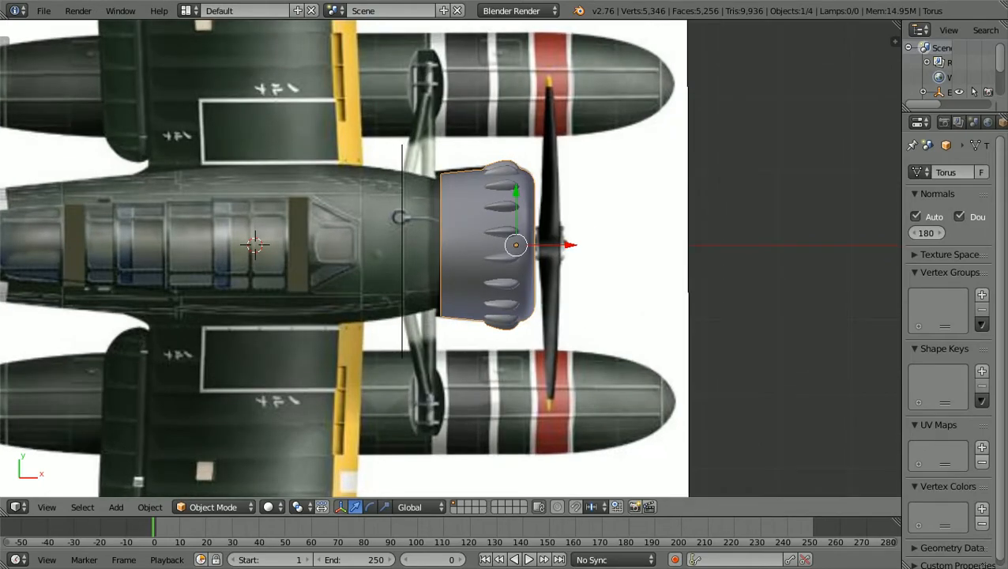
pyautogui.scroll(3, 451, 258)
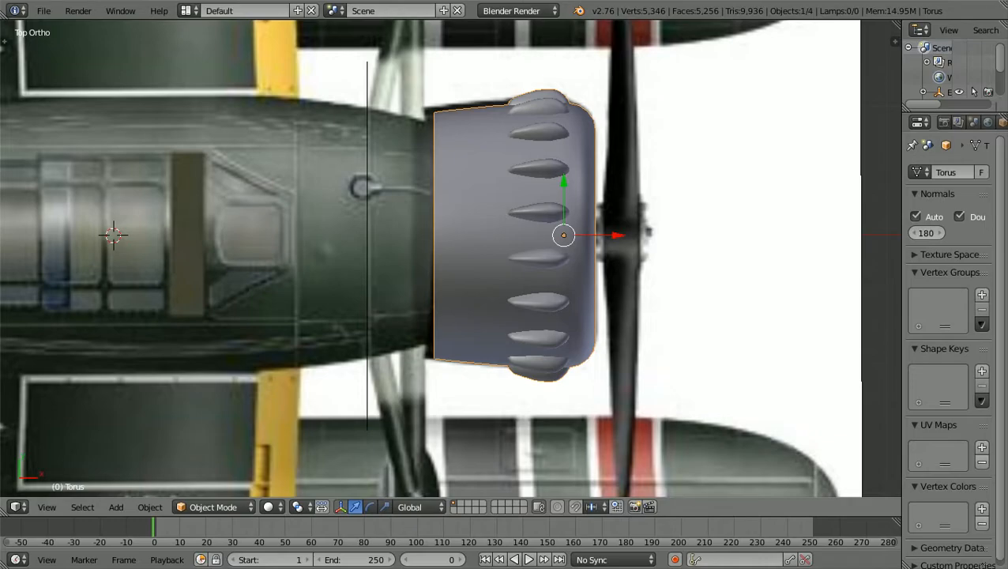
pyautogui.scroll(-1, 450, 258)
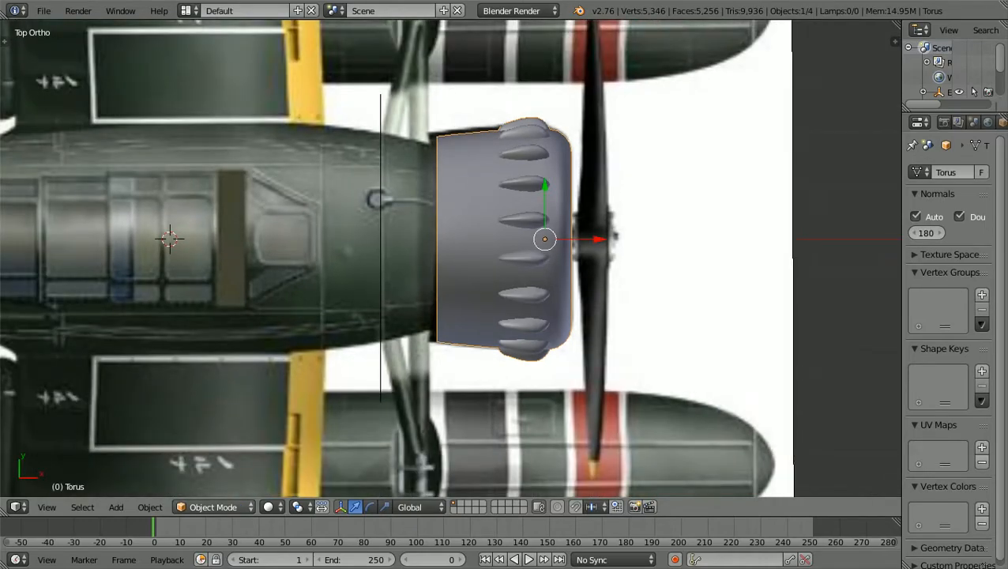
# Put the cowling in Edit Mode with wireframe shading and select its entire mesh in the top view
pyautogui.click(213, 506)
pyautogui.click(211, 471)
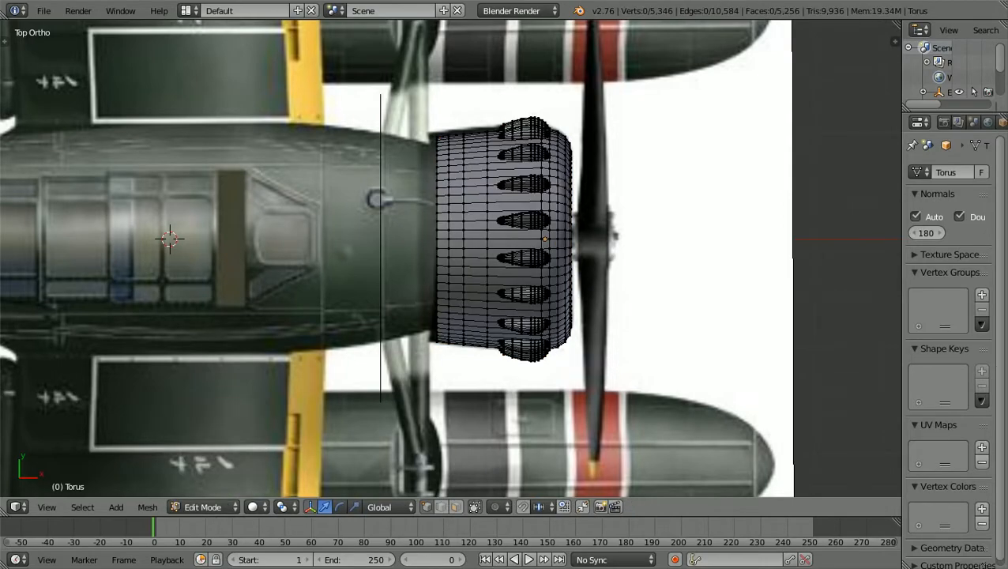
pyautogui.press('z')
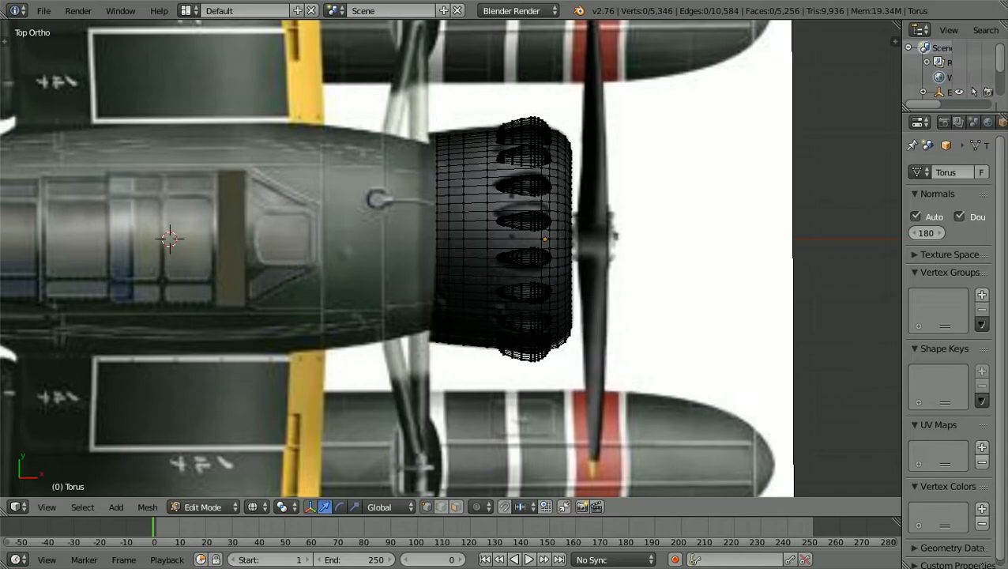
pyautogui.press('b')
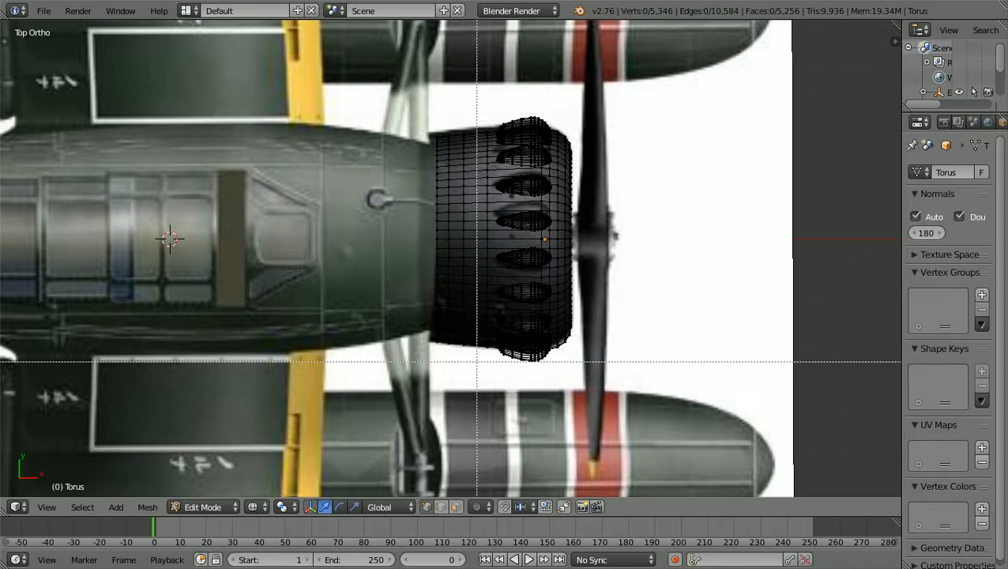
pyautogui.moveTo(419, 384); pyautogui.dragTo(627, 70)
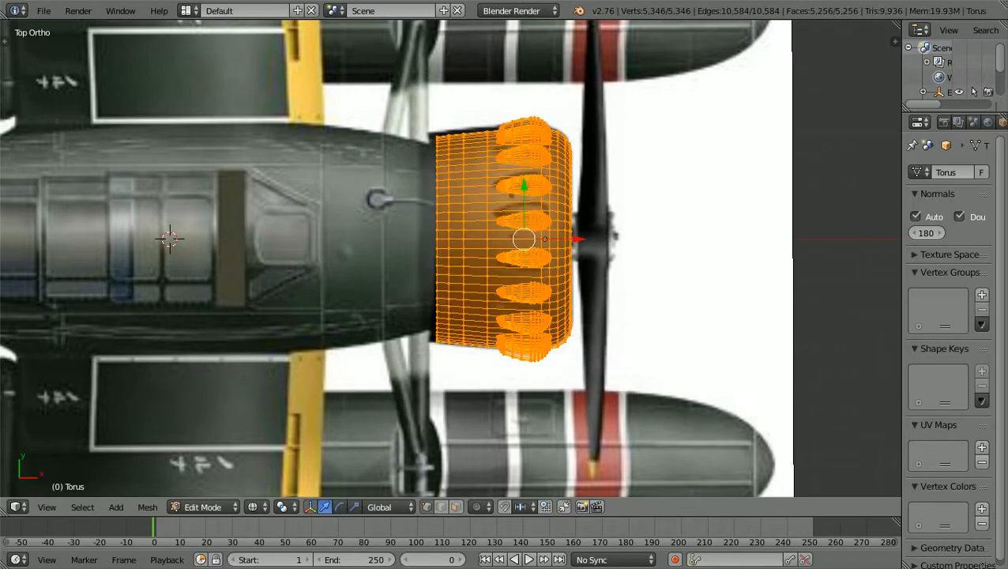
# Scale the whole cowling mesh uniformly to about 0.984 to fit the top-view blueprint
pyautogui.scroll(2, 626, 70)
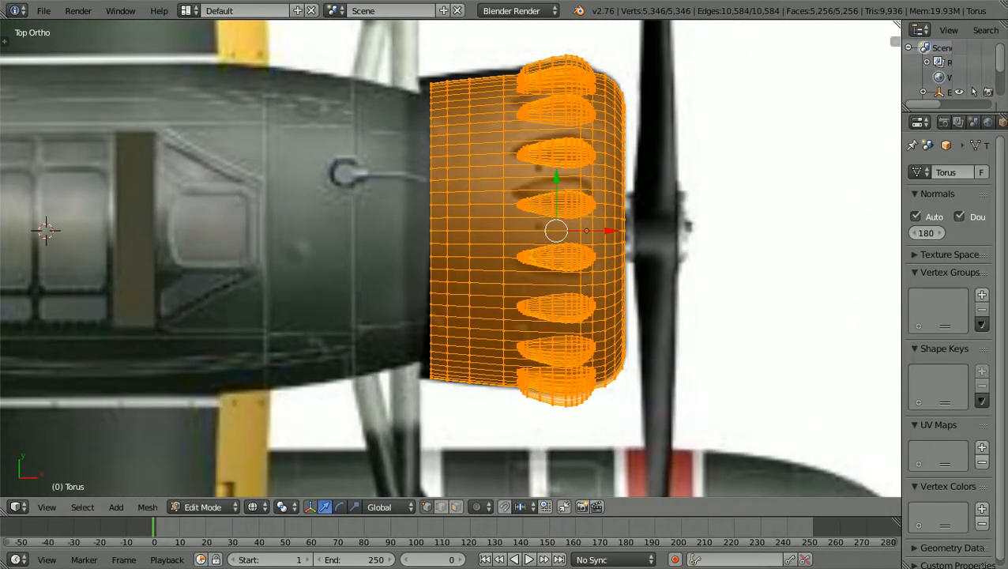
pyautogui.keyDown('shift'); pyautogui.scroll(2, 450, 258); pyautogui.keyUp('shift')
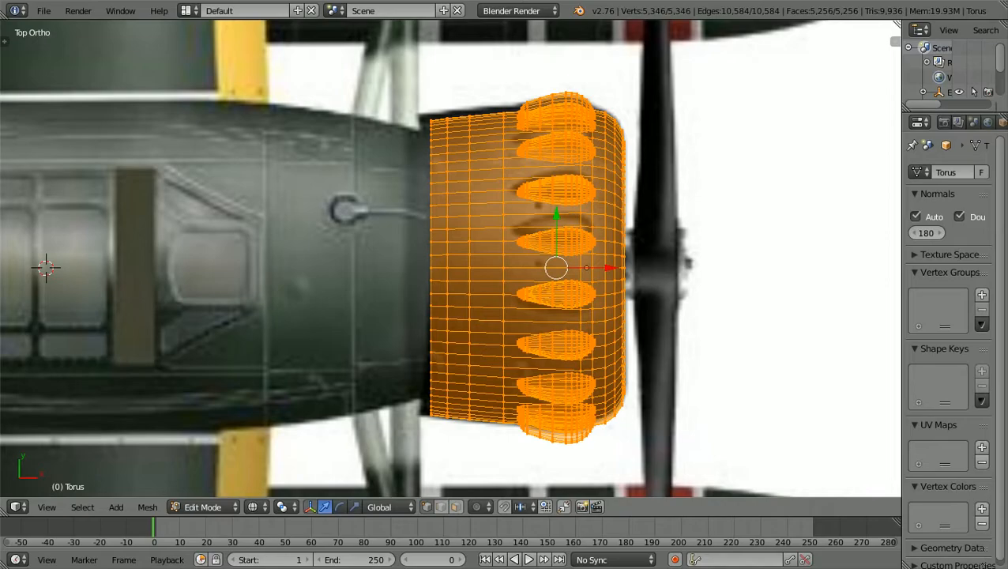
pyautogui.press('s')
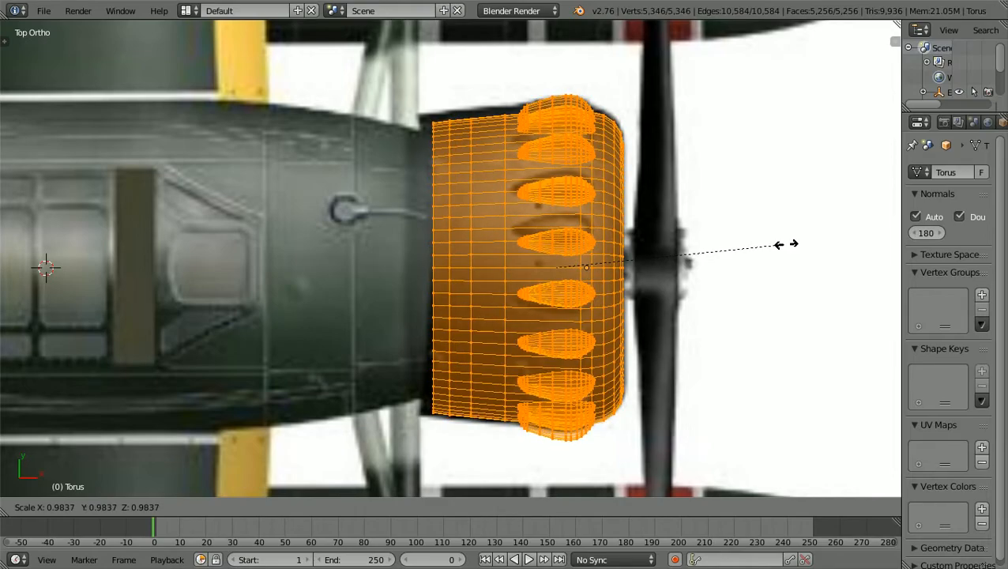
pyautogui.click(786, 245)
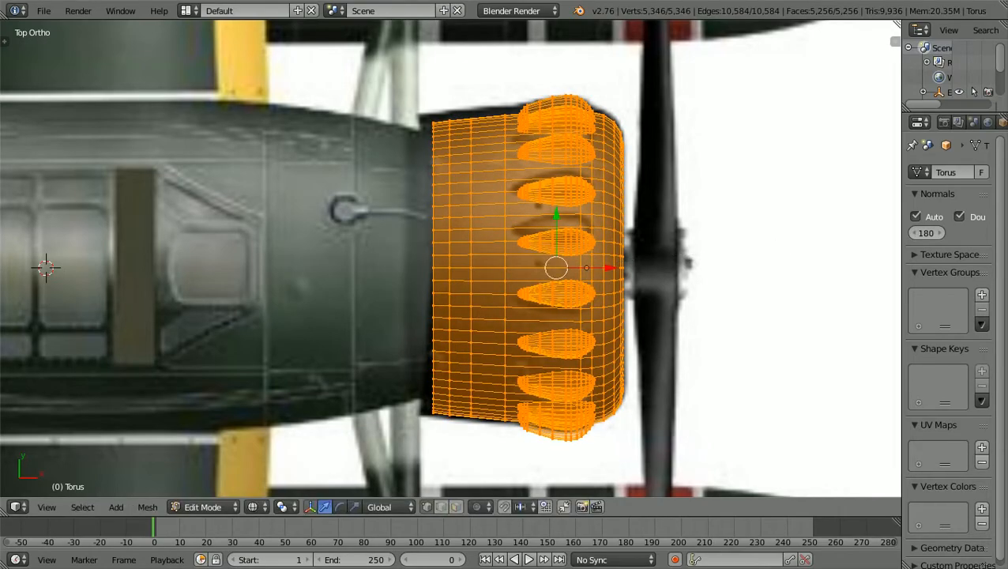
# Check the scaled cowling against the side-profile blueprint in the front orthographic view
pyautogui.press('KP_1')
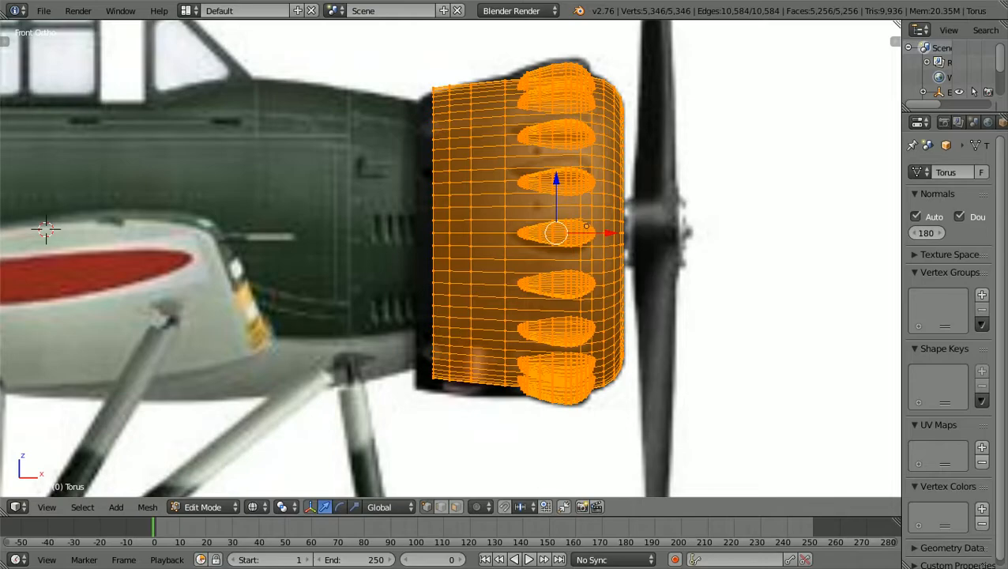
pyautogui.scroll(-1, 449, 256)
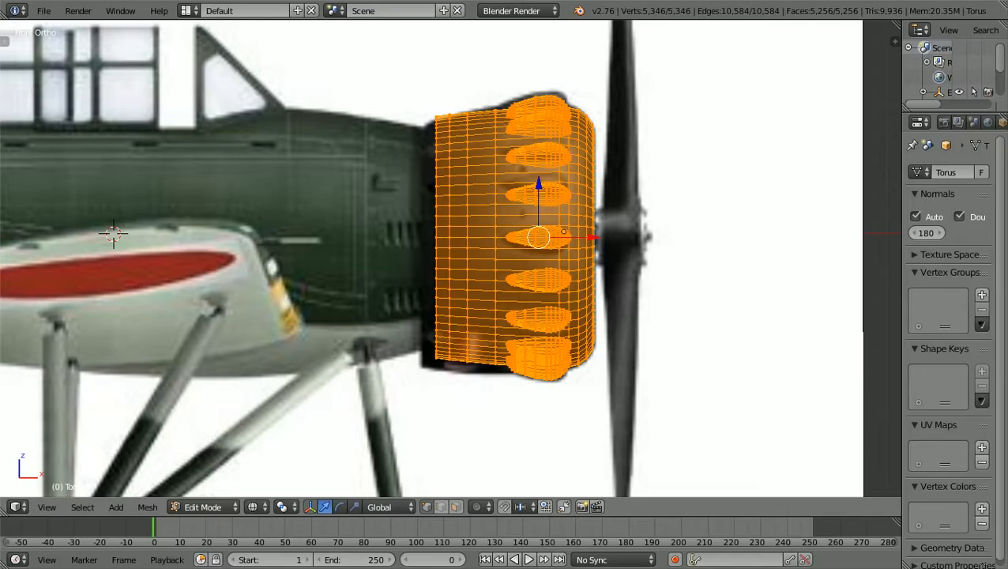
pyautogui.scroll(-1, 449, 257)
pyautogui.moveTo(449, 257); pyautogui.dragTo(353, 267, button='middle')
pyautogui.press('KP_1')
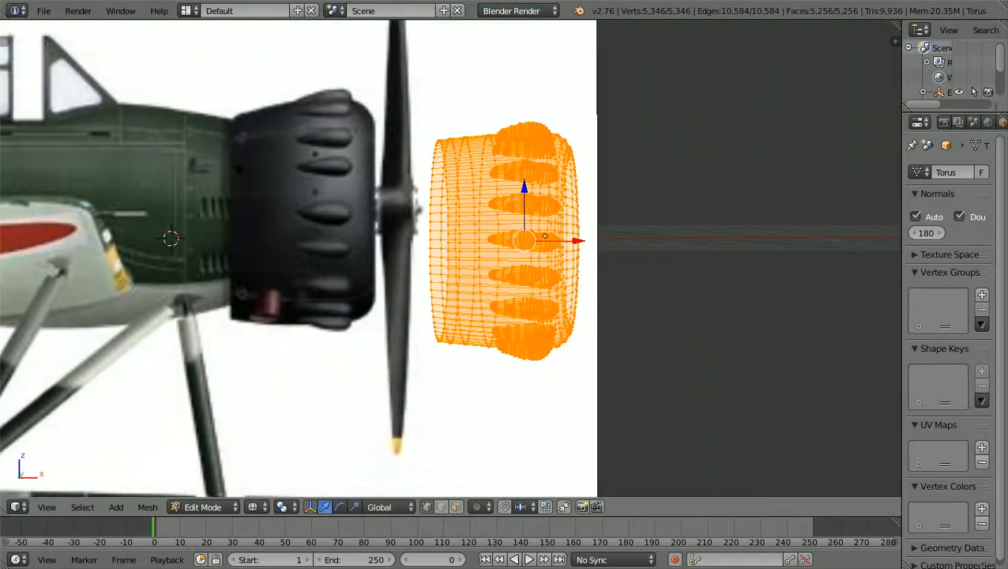
pyautogui.moveTo(450, 258); pyautogui.dragTo(449, 259, button='middle')
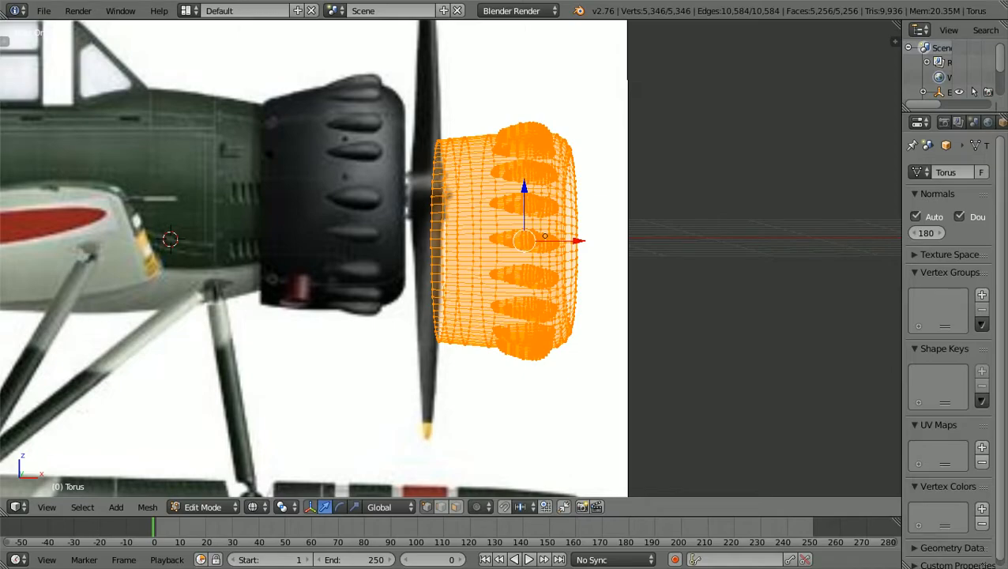
pyautogui.press('KP_1')
pyautogui.scroll(2, 450, 258)
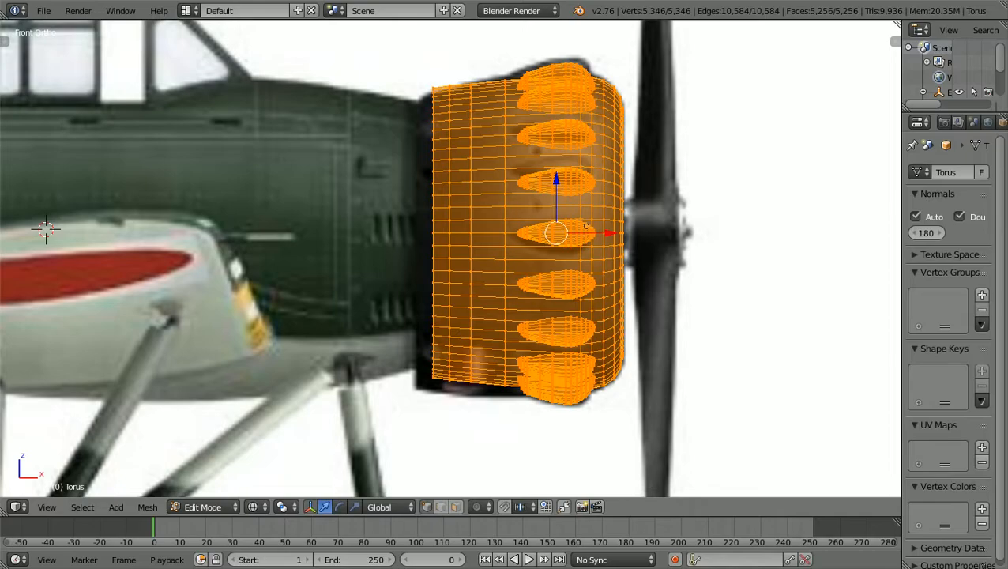
pyautogui.press('a')
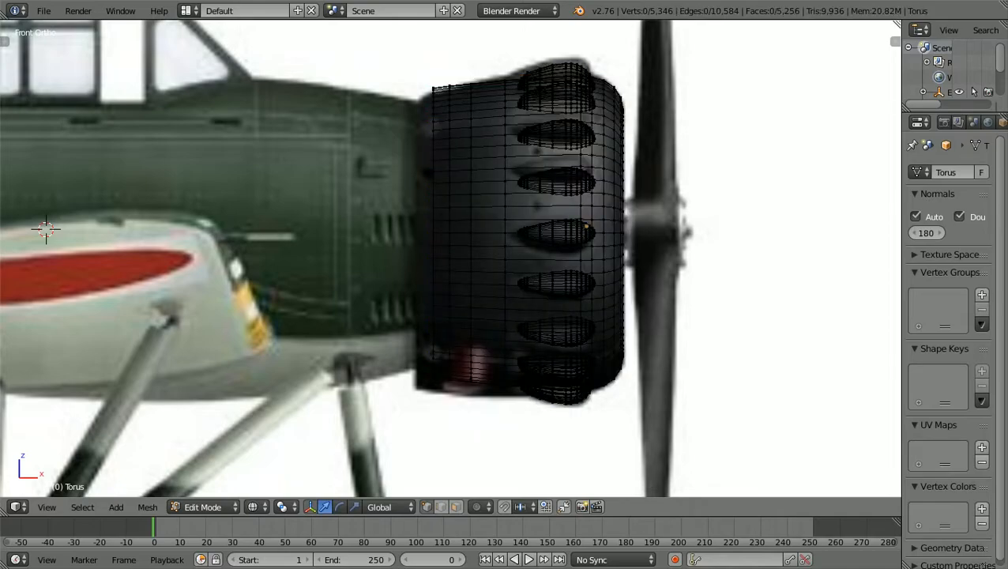
pyautogui.press('b')
pyautogui.moveTo(366, 398); pyautogui.dragTo(485, 57)
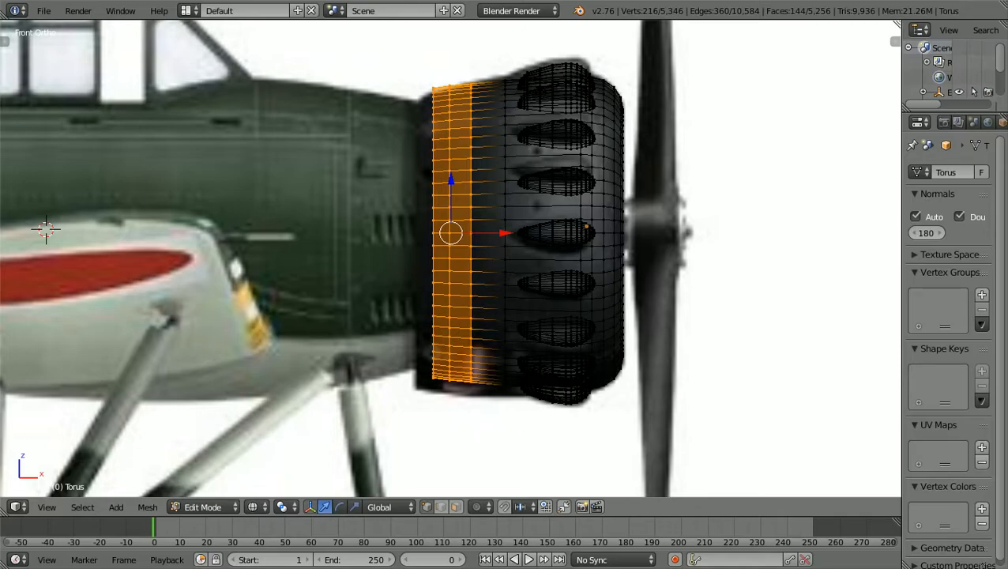
# Select only the two rearmost edge rings of the cowling and scale them to about 0.979
pyautogui.press('a')
pyautogui.press('b')
pyautogui.moveTo(393, 431); pyautogui.dragTo(457, 69)
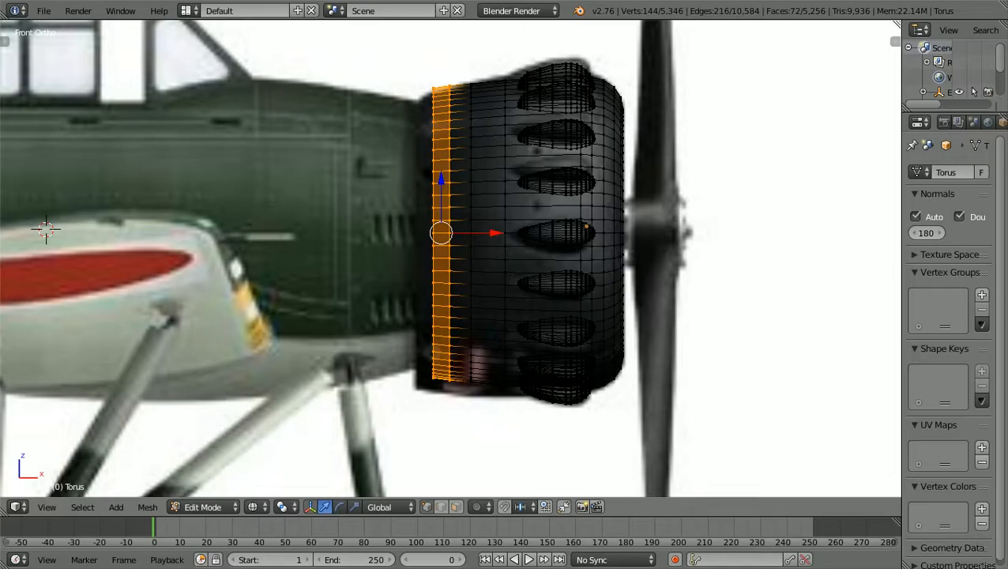
pyautogui.press('s')
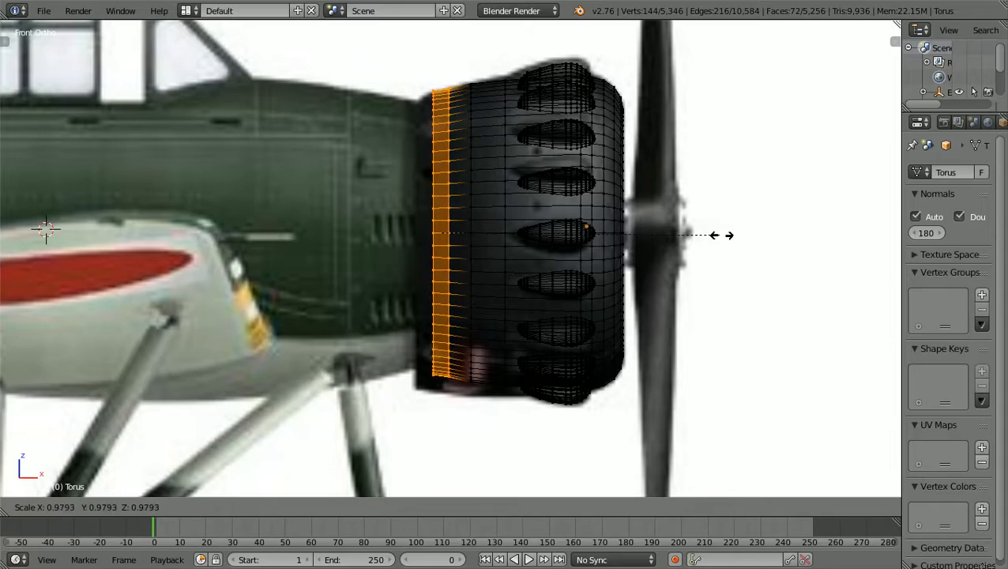
pyautogui.click(721, 235)
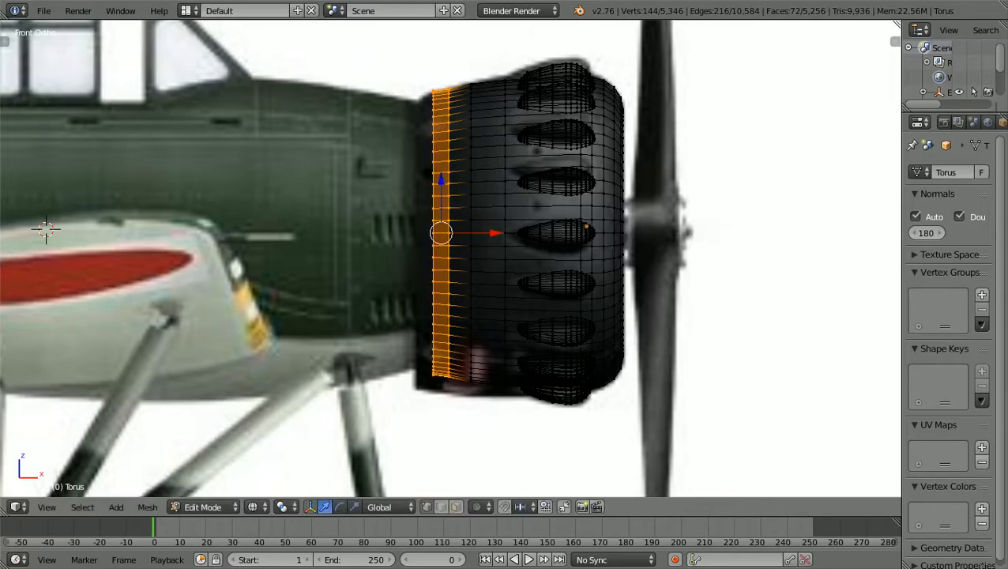
# Move the two rear rings about -0.048 along global X and about -0.0096 along global Z
pyautogui.press('g')
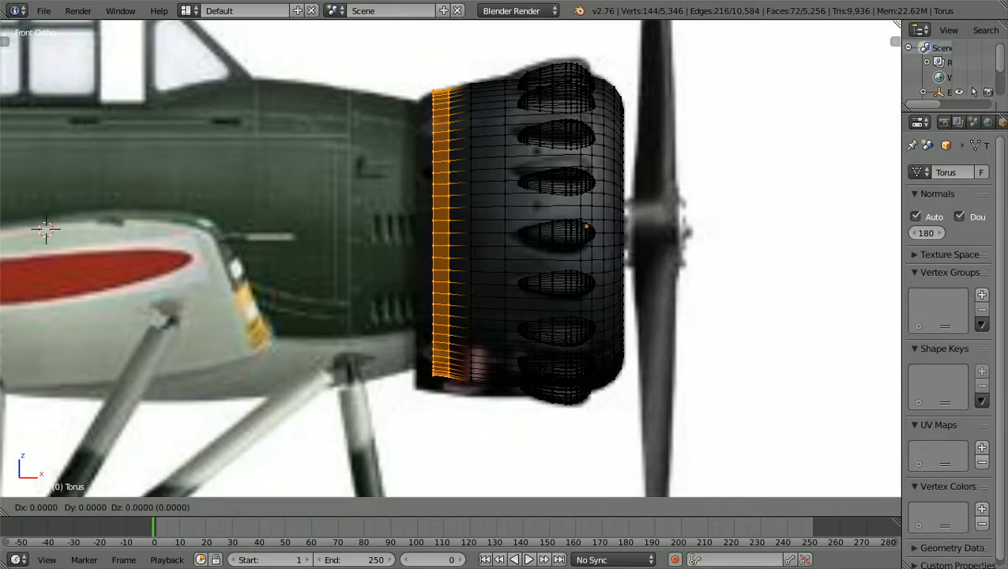
pyautogui.press('x')
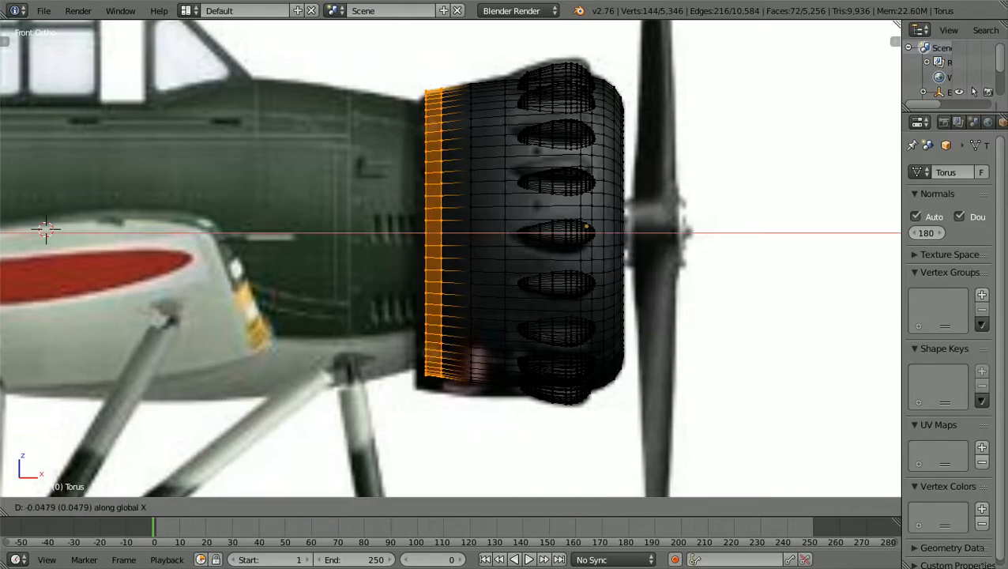
pyautogui.press('Return')
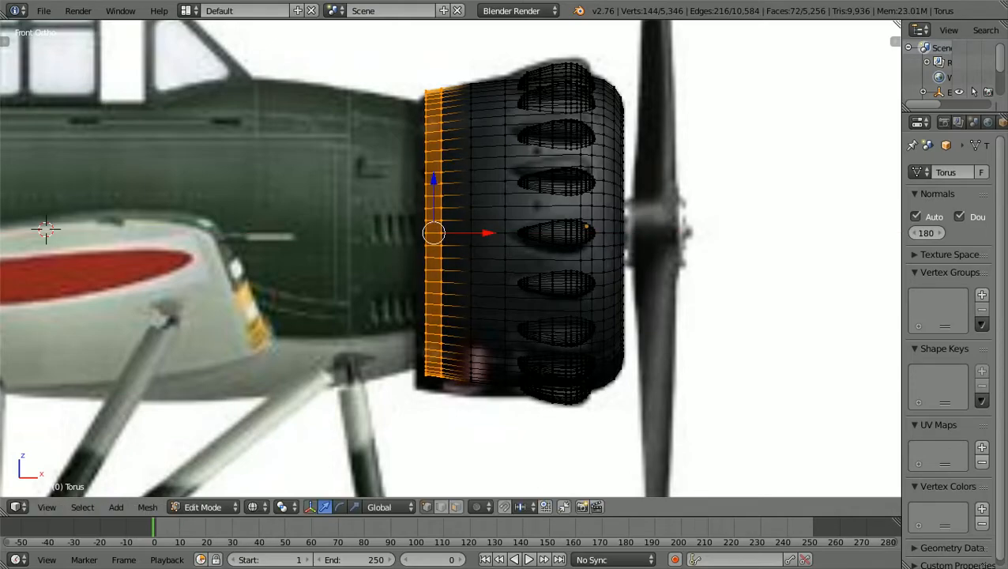
pyautogui.press('g')
pyautogui.press('z')
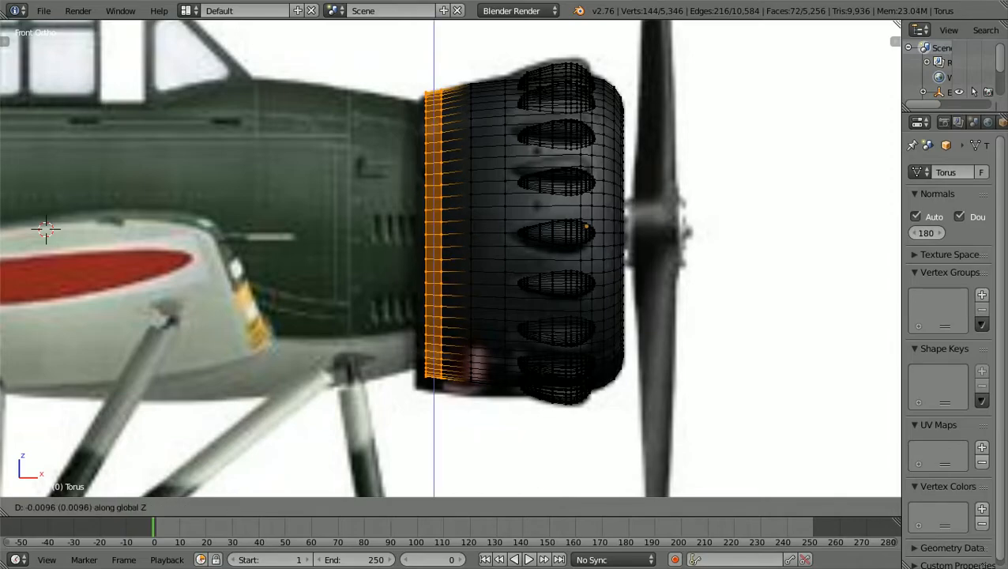
pyautogui.press('Return')
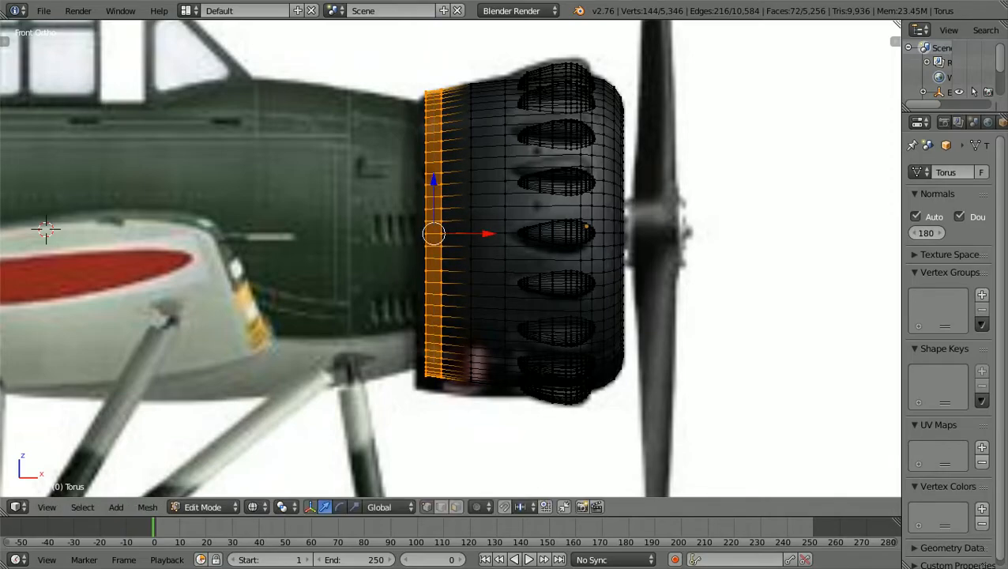
# Select only the rearmost edge ring of the cowling and move it slightly backward along global X toward the blueprint's rear edge
pyautogui.press('a')
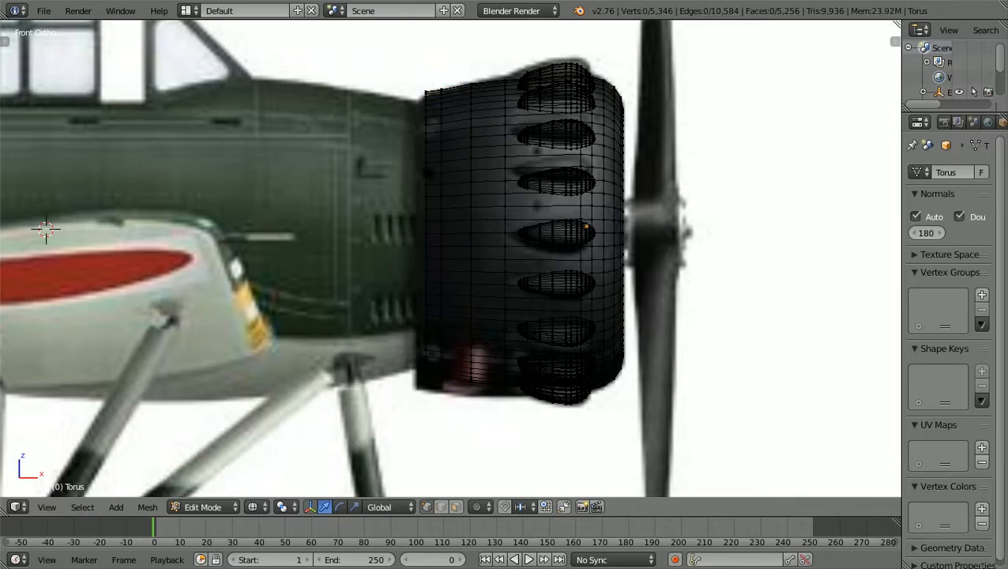
pyautogui.press('b')
pyautogui.moveTo(383, 414); pyautogui.dragTo(432, 56)
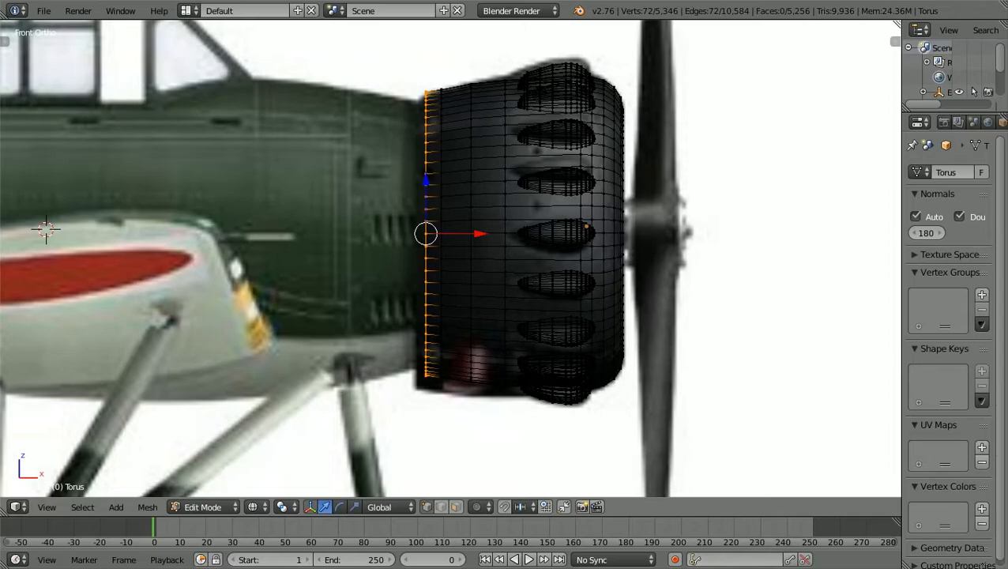
pyautogui.press('g')
pyautogui.press('x')
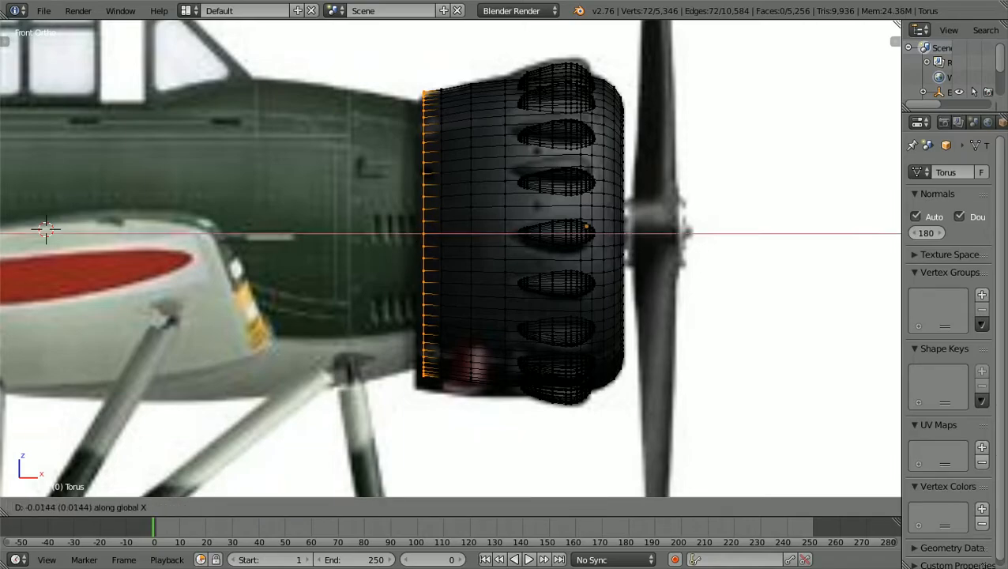
pyautogui.press('Return')
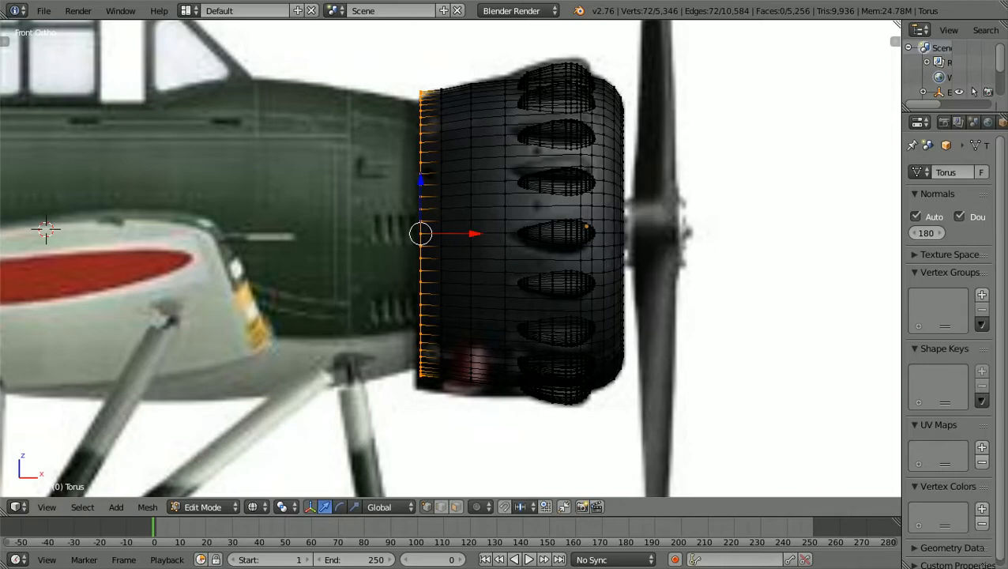
# Move the rearmost edge ring about -0.0288 along global Z and deselect it
pyautogui.press('g')
pyautogui.press('z')
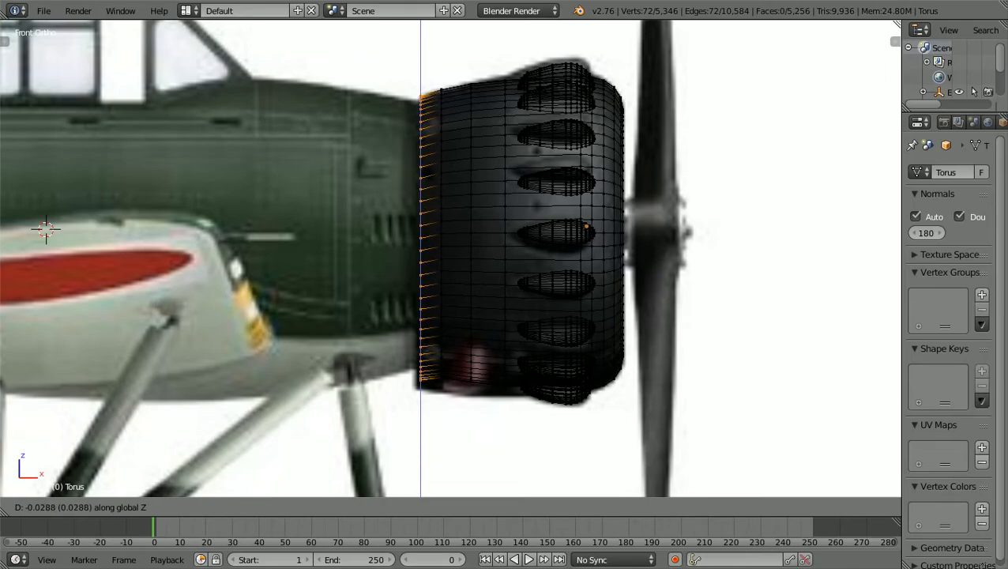
pyautogui.press('Return')
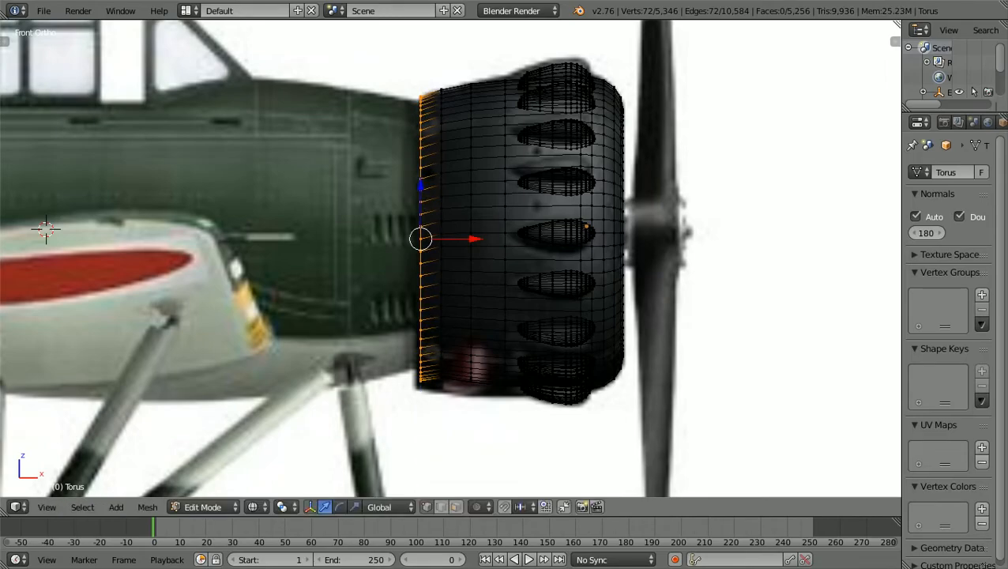
pyautogui.press('a')
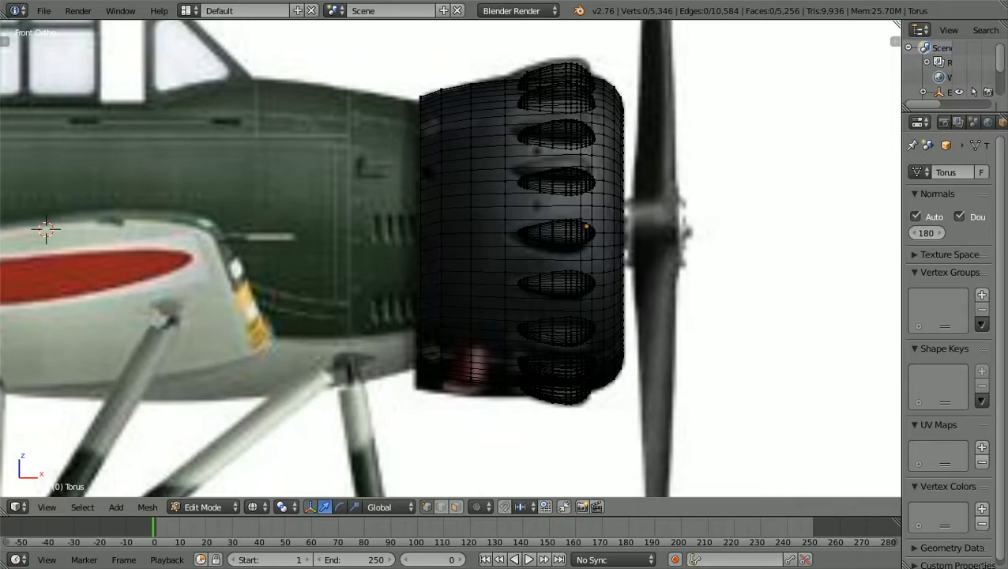
pyautogui.press('b')
pyautogui.moveTo(360, 415); pyautogui.dragTo(504, 243)
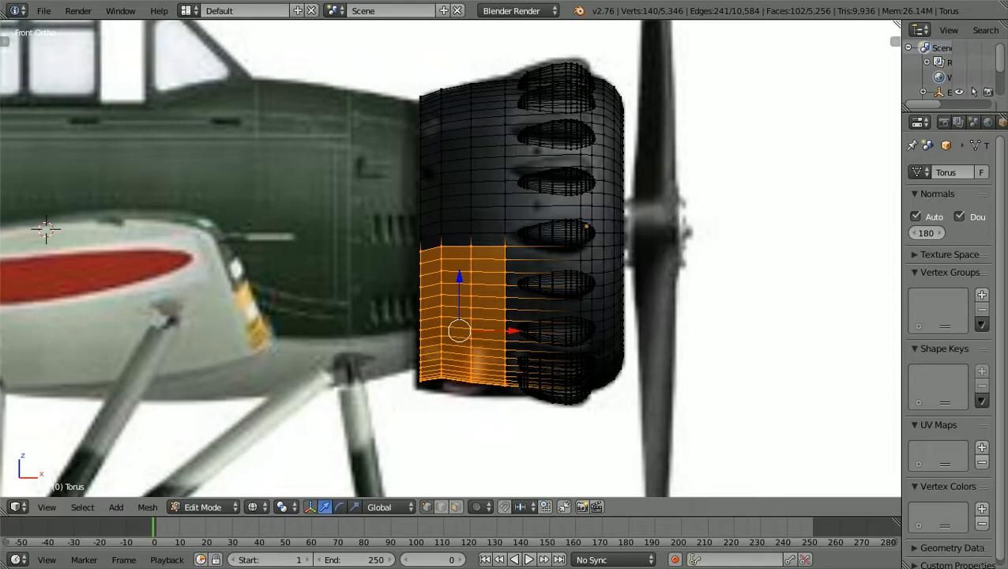
pyautogui.press('a')
# Select the lower vertices of the second ring from the rear and move them about -0.0192 along global Z
pyautogui.press('b')
pyautogui.moveTo(432, 392); pyautogui.dragTo(444, 258)
pyautogui.moveTo(444, 393); pyautogui.dragTo(445, 392)
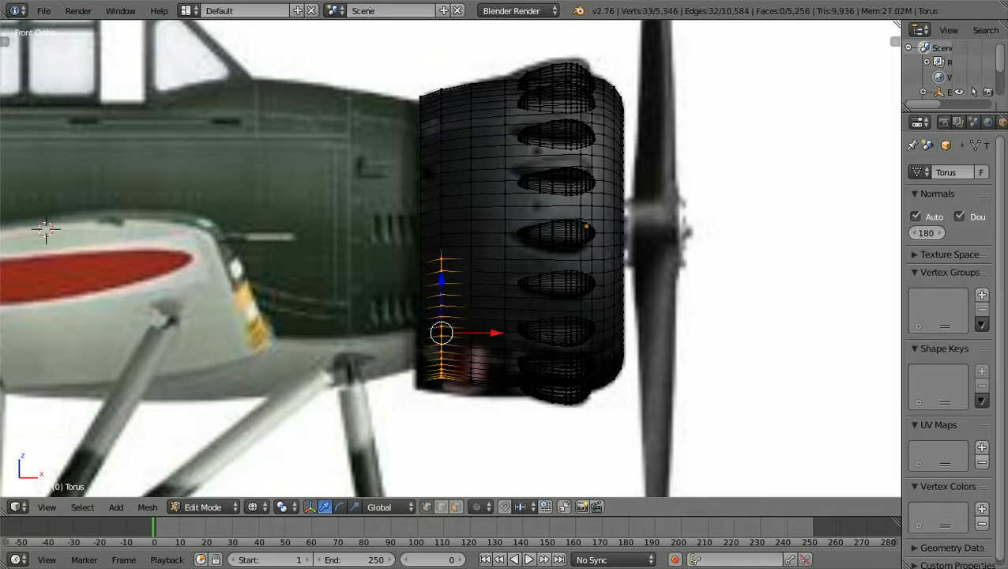
pyautogui.press('g')
pyautogui.press('z')
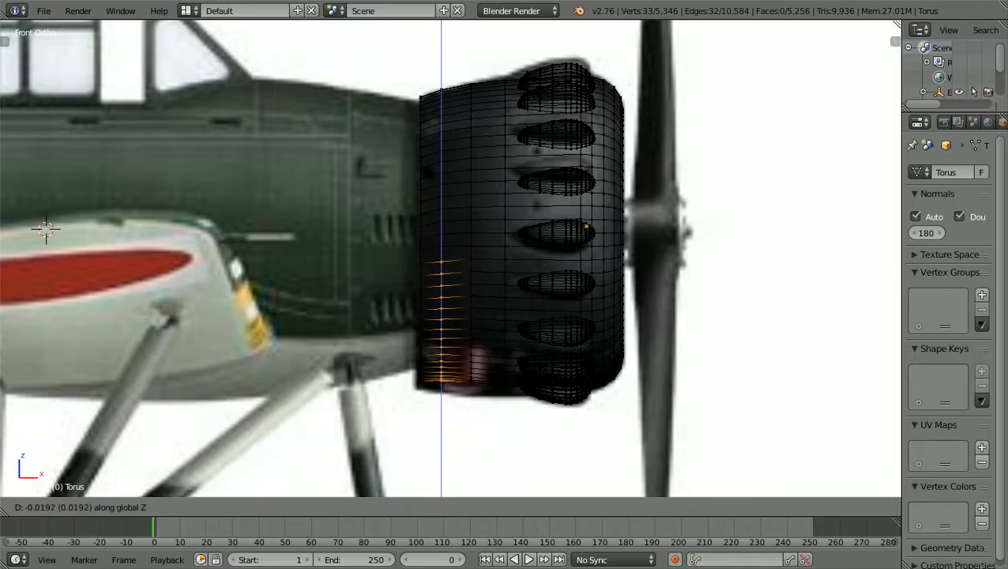
pyautogui.press('Return')
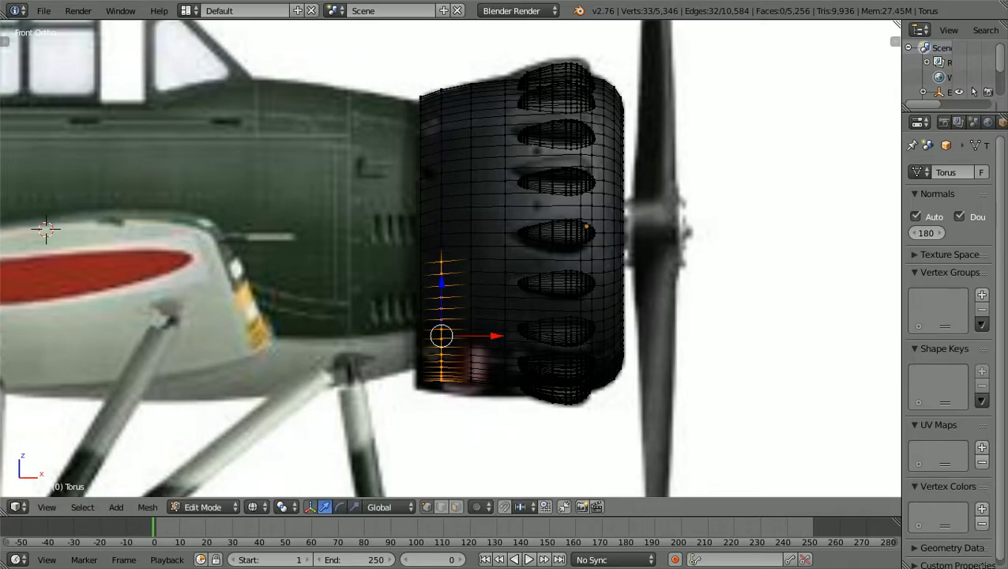
pyautogui.press('a')
pyautogui.scroll(2, 450, 259)
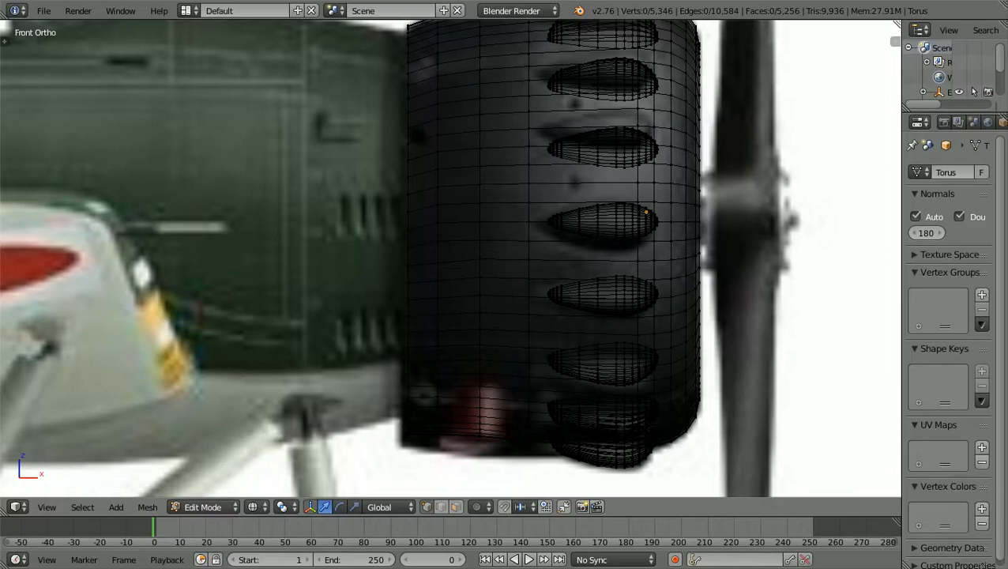
pyautogui.press('b')
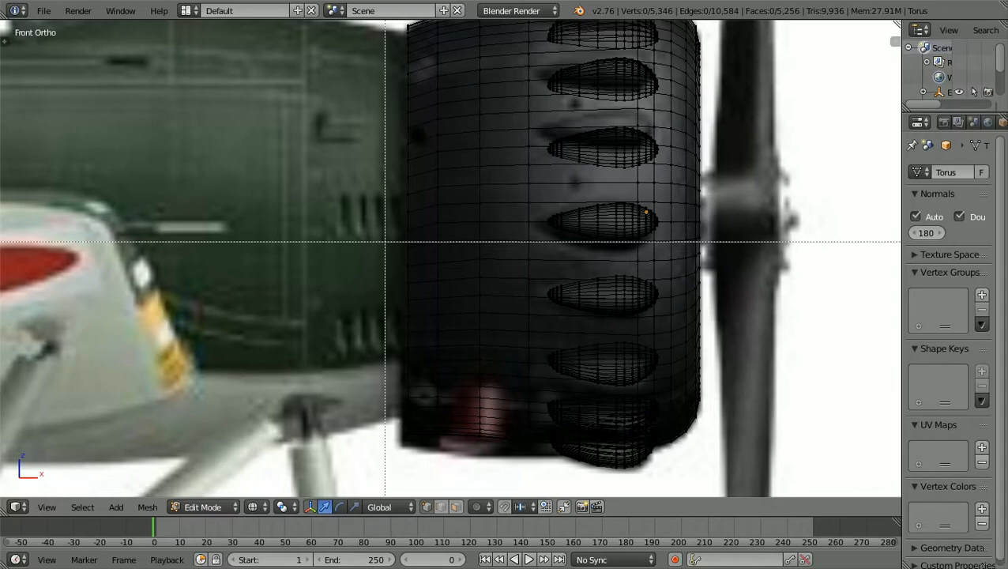
pyautogui.moveTo(385, 241); pyautogui.dragTo(716, 213)
pyautogui.press('b')
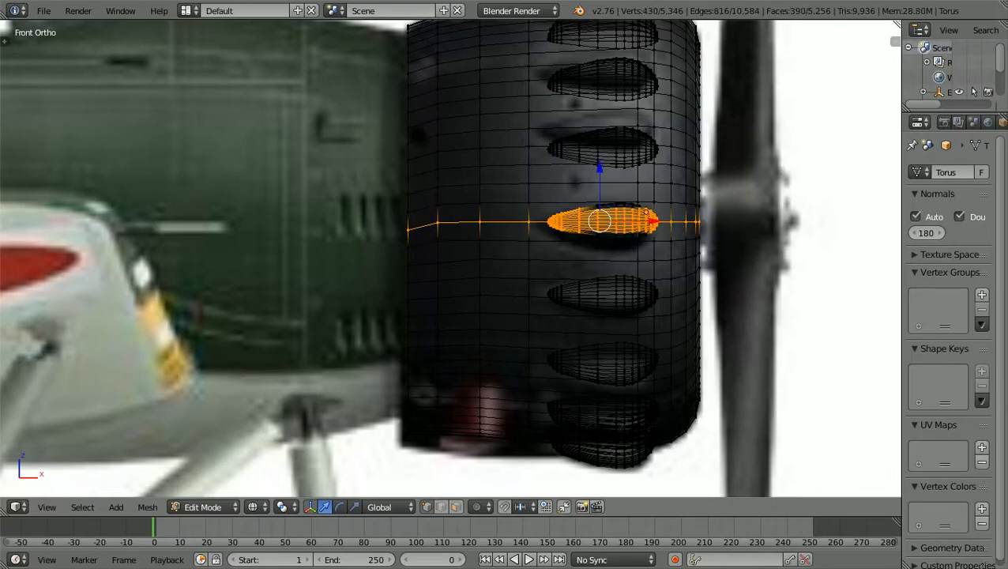
pyautogui.press('a')
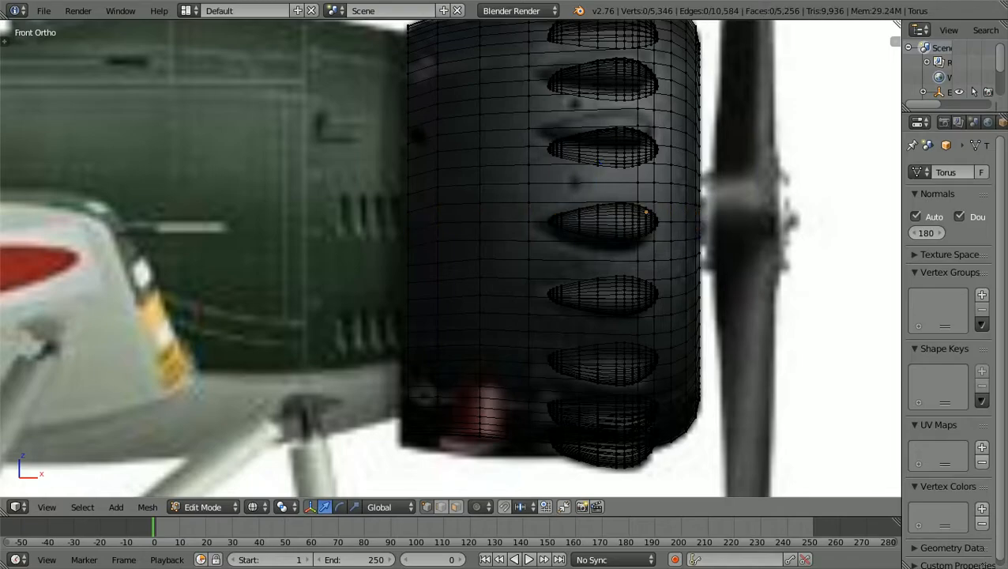
# Select the two mid-height side vertices on the rearmost ring and move them about 0.0324 along global Z
pyautogui.scroll(2, 450, 258)
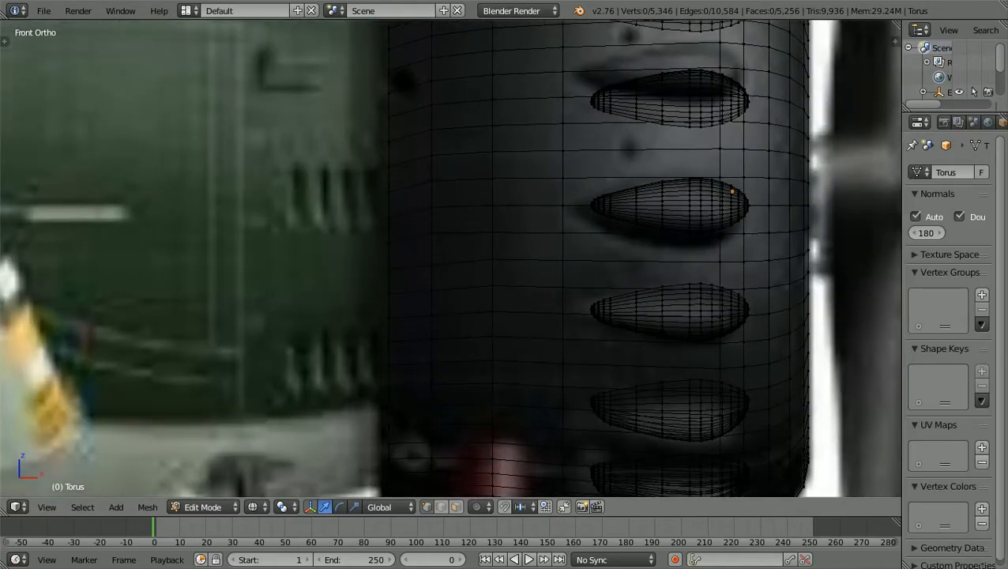
pyautogui.moveTo(369, 234); pyautogui.dragTo(394, 210)
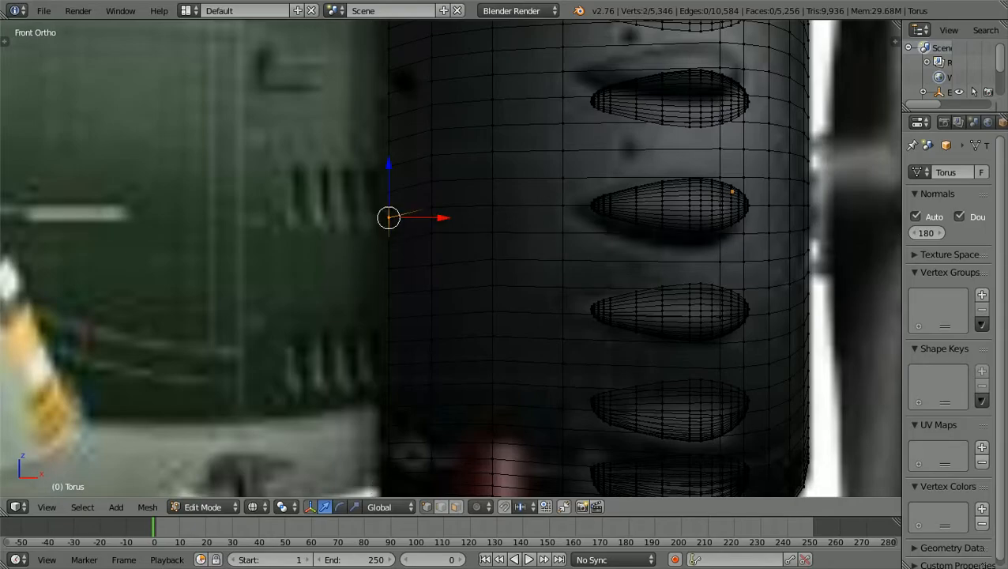
pyautogui.press('g')
pyautogui.press('z')
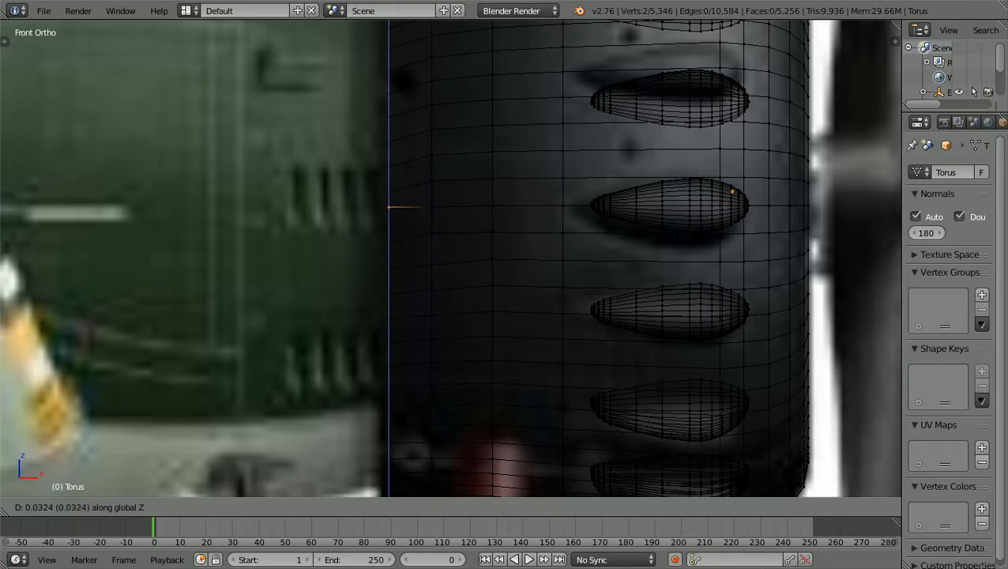
pyautogui.press('Return')
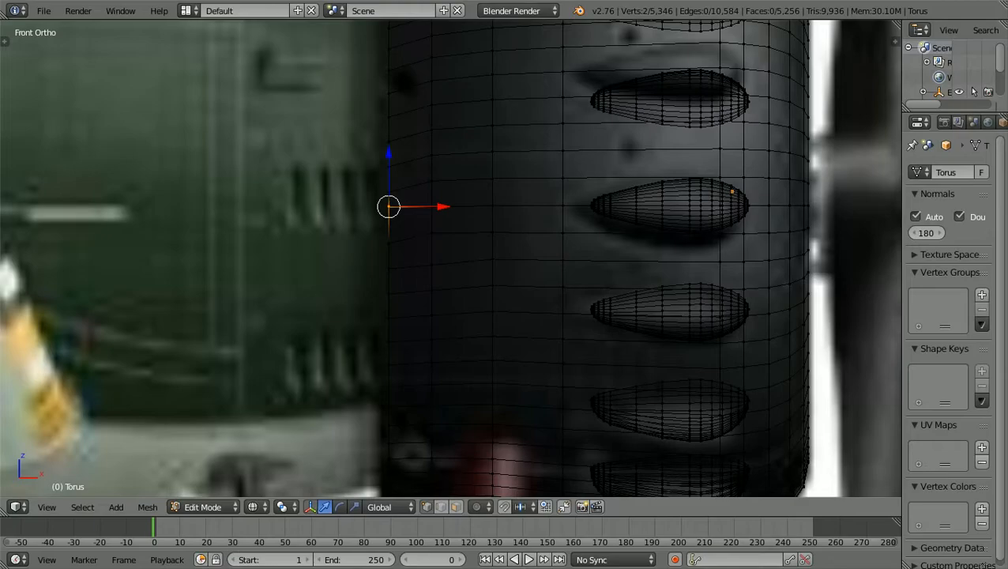
# Add the adjacent mid-height vertices of the second ring to the selection and move them all about 0.0046 along global Z
pyautogui.press('b')
pyautogui.moveTo(415, 229); pyautogui.dragTo(436, 198)
pyautogui.press('b')
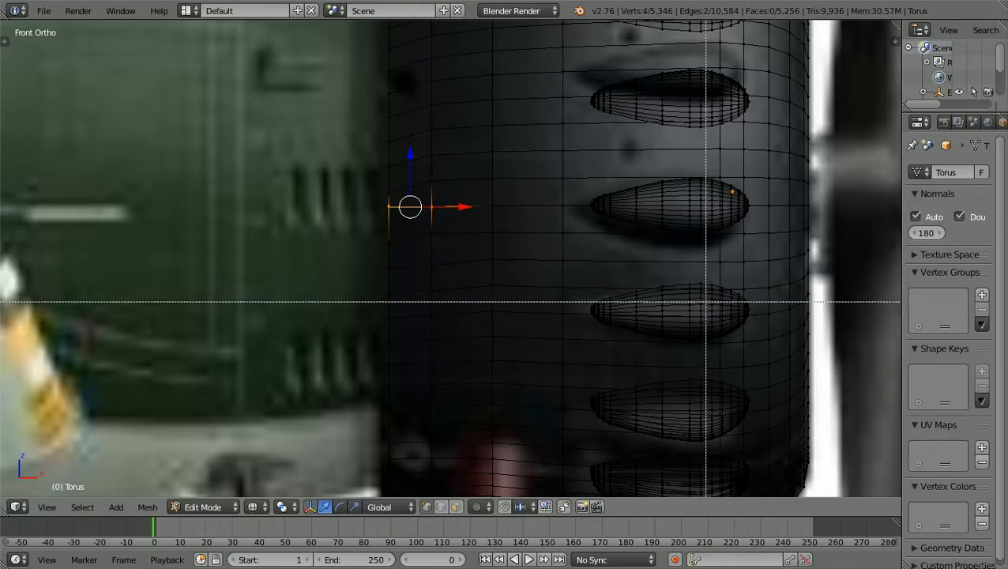
pyautogui.press('Escape')
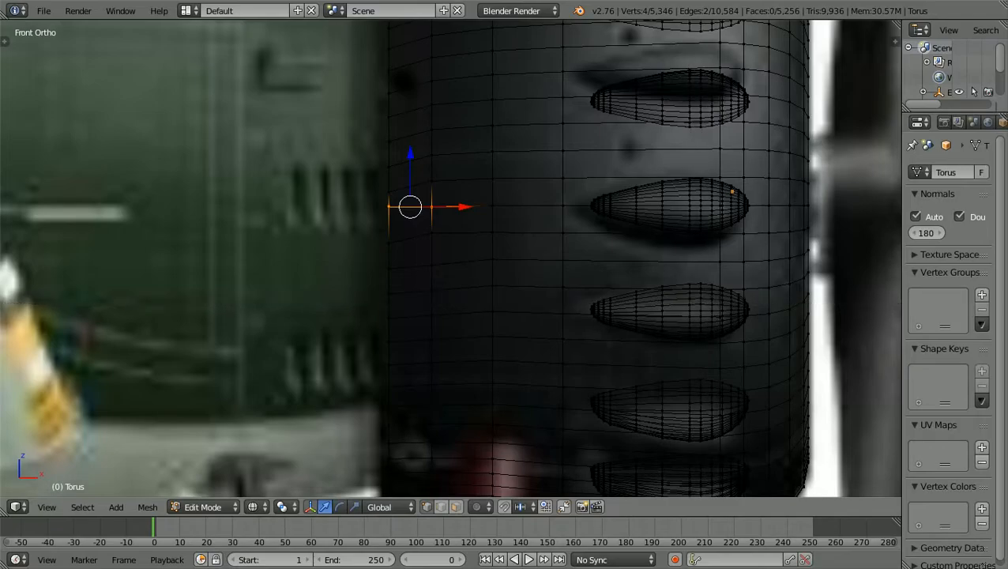
pyautogui.press('g')
pyautogui.press('z')
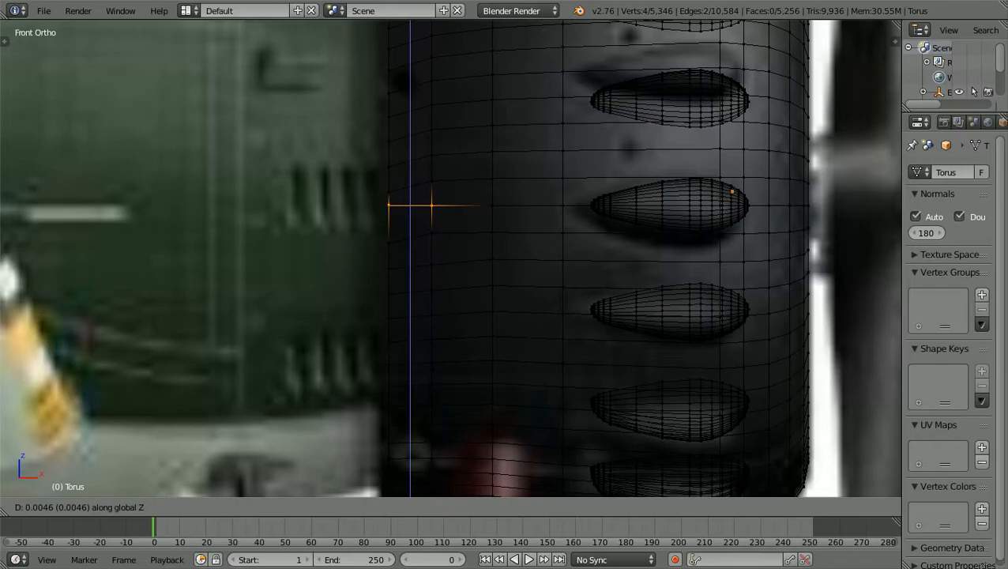
pyautogui.press('Return')
pyautogui.press('a')
# Examine the cowling in solid shading from an angled view and in the front and right orthographic views against the references
pyautogui.press('z')
pyautogui.scroll(-2, 450, 259)
pyautogui.moveTo(450, 259); pyautogui.dragTo(241, 262, button='middle')
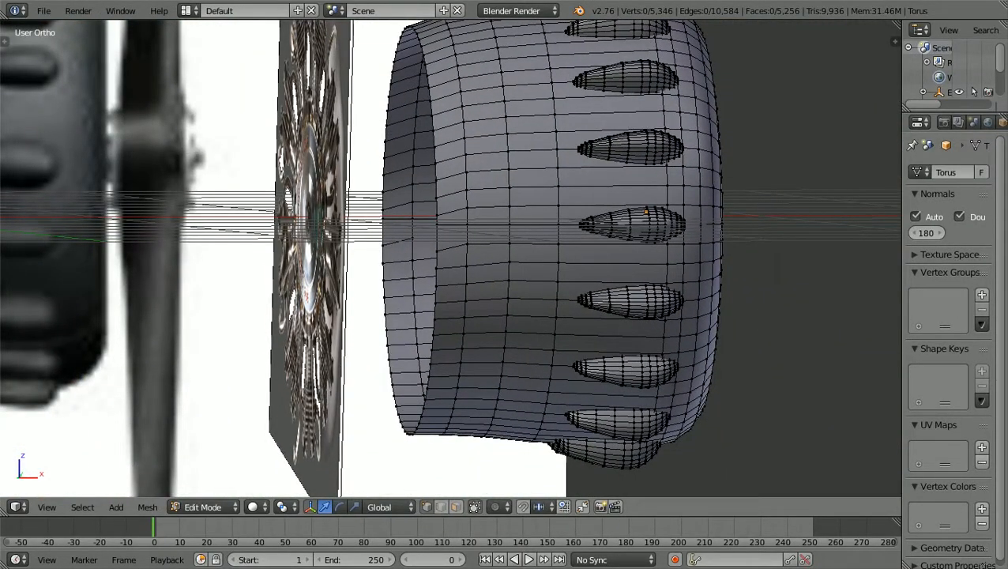
pyautogui.press('KP_1')
pyautogui.scroll(-2, 450, 257)
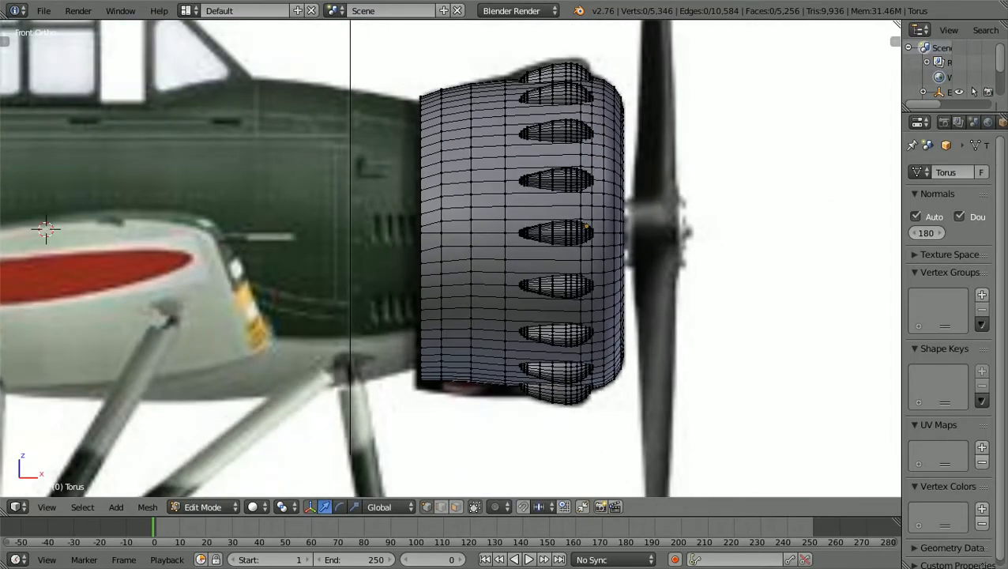
pyautogui.scroll(2, 451, 258)
pyautogui.scroll(-1, 451, 257)
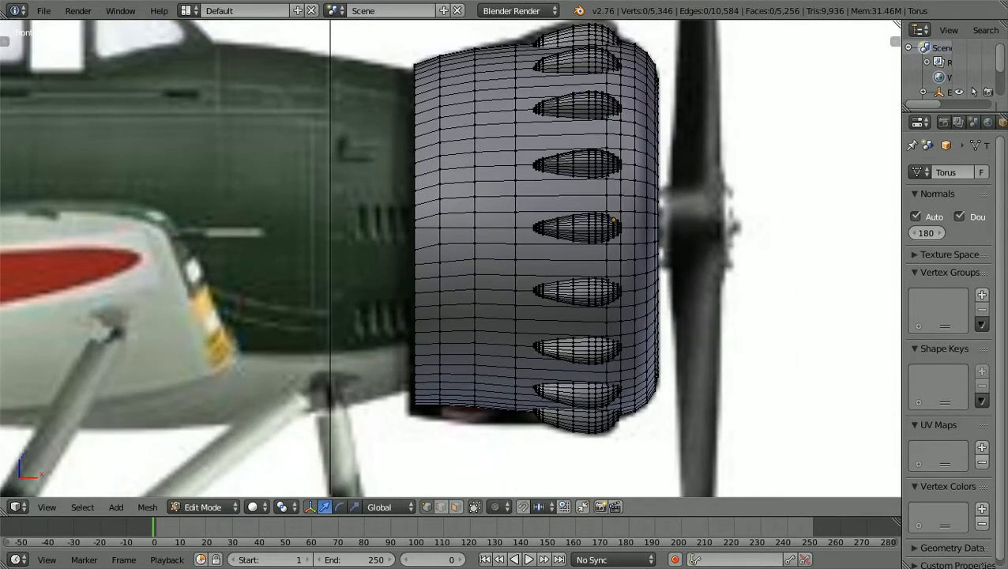
pyautogui.scroll(-2, 450, 257)
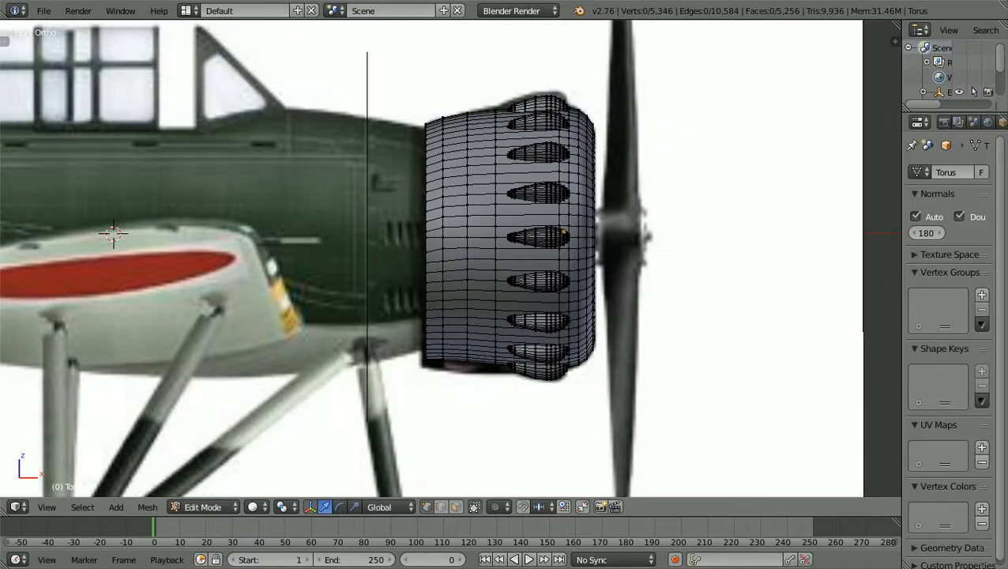
pyautogui.press('KP_3')
pyautogui.scroll(1, 450, 257)
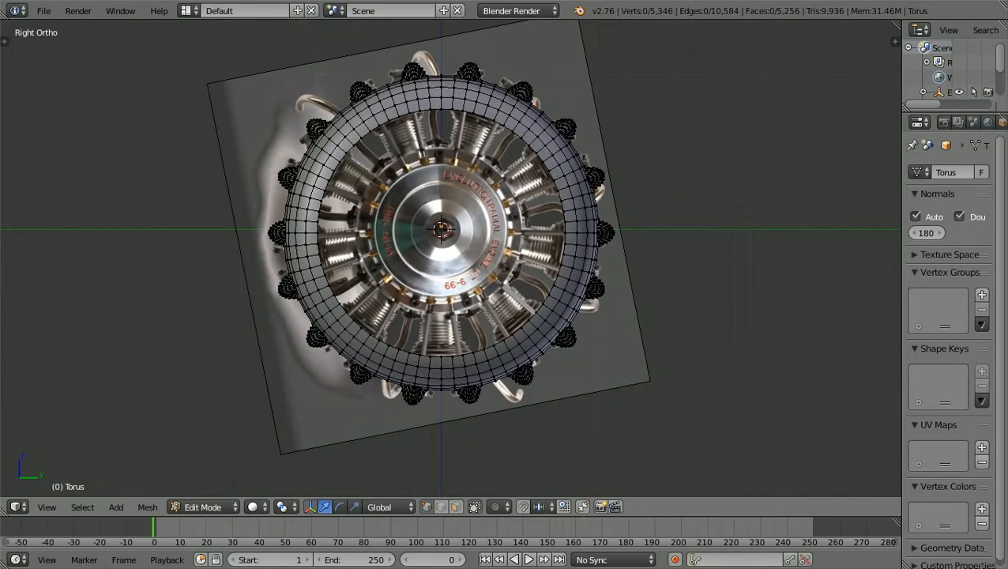
pyautogui.press('KP_1')
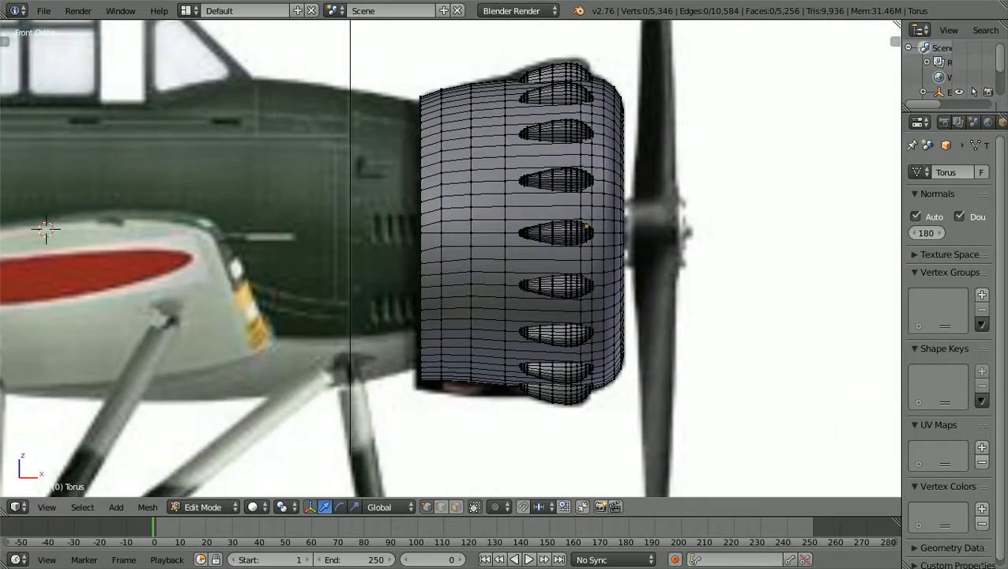
pyautogui.scroll(1, 450, 257)
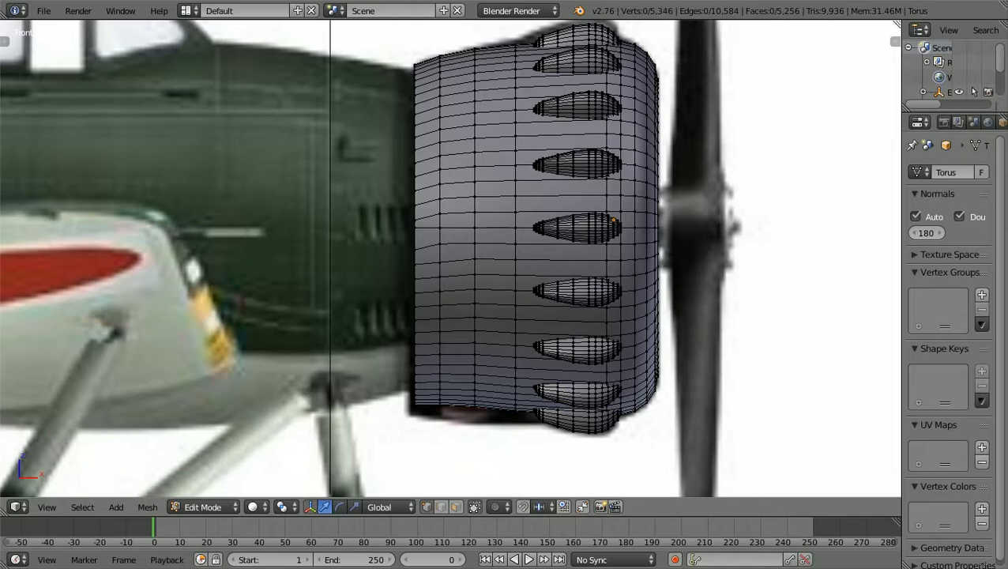
# Box-select the lower near-side vertices of the cowling's four rear rings in the front view
pyautogui.press('b')
pyautogui.moveTo(397, 427); pyautogui.dragTo(512, 380)
pyautogui.keyDown('shift'); pyautogui.moveTo(512, 380); pyautogui.dragTo(511, 288, button='middle'); pyautogui.keyUp('shift')
pyautogui.scroll(4, 511, 288)
pyautogui.keyDown('ctrl'); pyautogui.scroll(4, 511, 380); pyautogui.keyUp('ctrl')
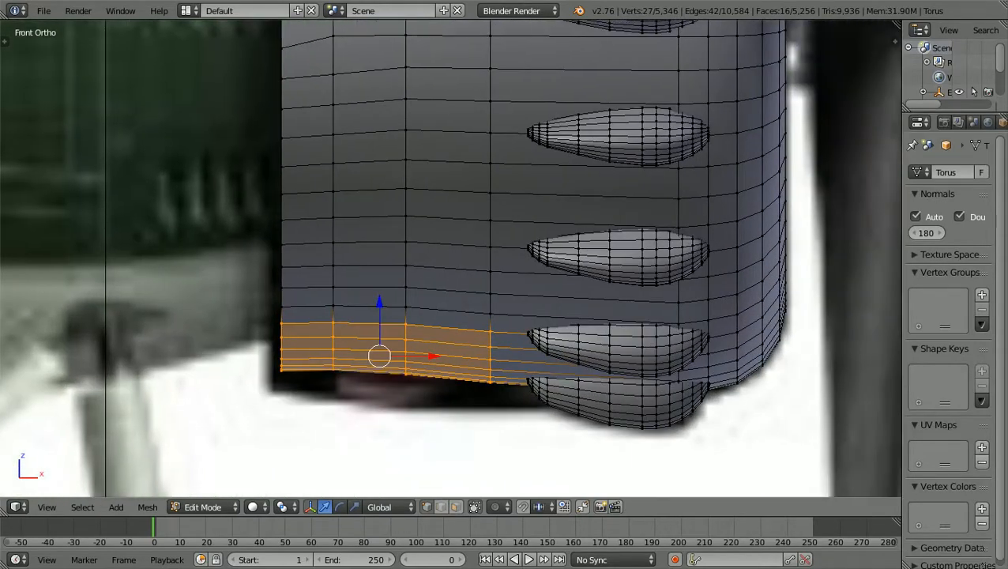
pyautogui.keyDown('shift'); pyautogui.scroll(-5, 512, 380); pyautogui.keyUp('shift')
pyautogui.scroll(2, 511, 380)
pyautogui.keyDown('ctrl'); pyautogui.scroll(4, 512, 380); pyautogui.keyUp('ctrl')
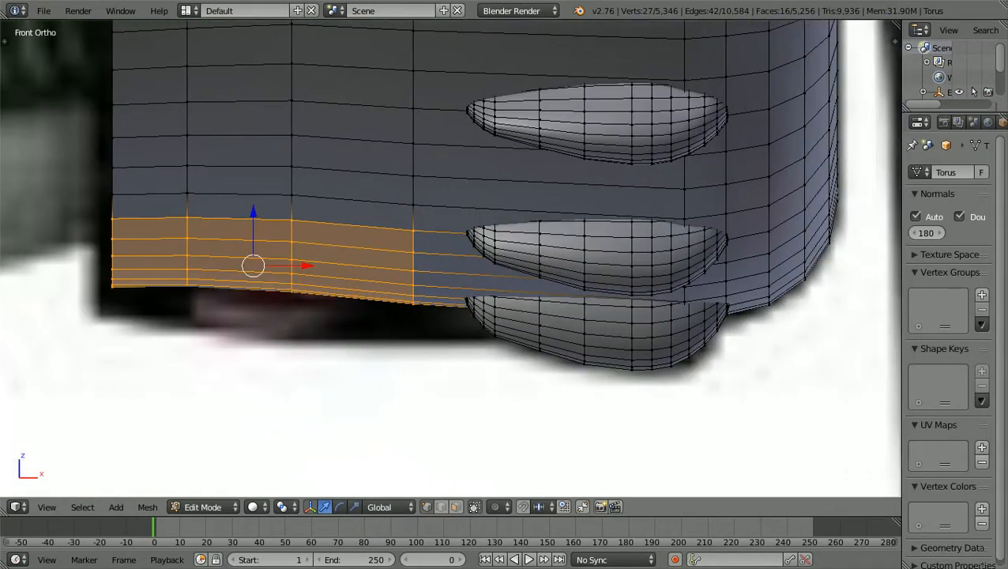
pyautogui.keyDown('shift'); pyautogui.scroll(-2, 512, 380); pyautogui.keyUp('shift')
pyautogui.scroll(1, 512, 380)
pyautogui.keyDown('ctrl'); pyautogui.scroll(3, 512, 380); pyautogui.keyUp('ctrl')
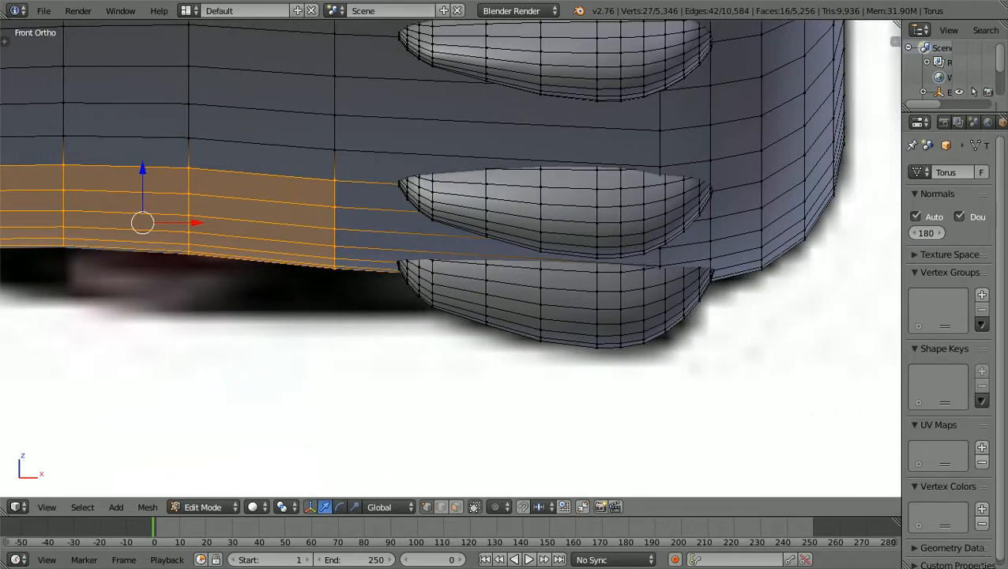
pyautogui.scroll(-2, 512, 380)
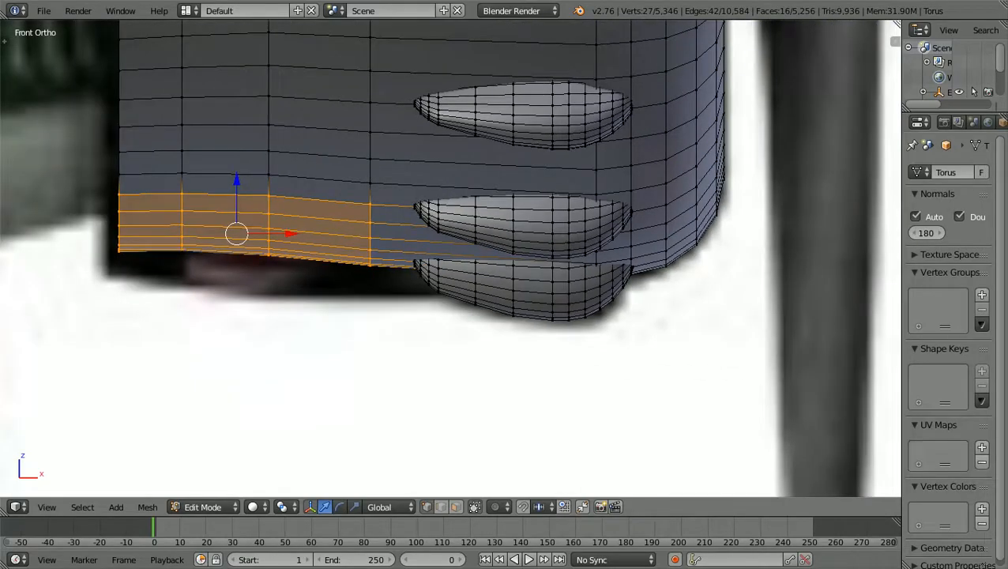
# Extend the selection through the mesh in wireframe to the far-side lower vertices of the four rear rings, then restore solid shading
pyautogui.press('z')
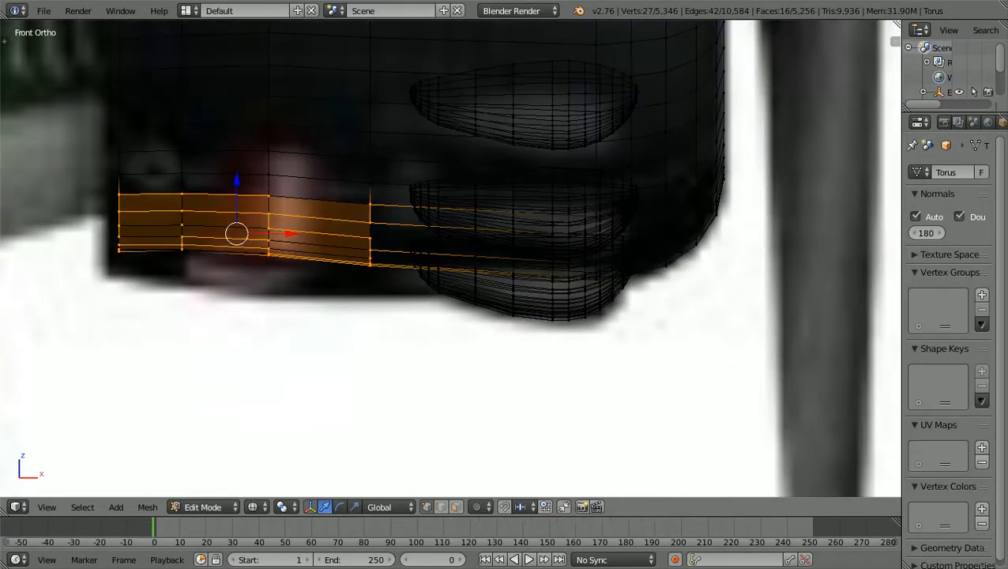
pyautogui.press('b')
pyautogui.moveTo(89, 289); pyautogui.dragTo(380, 192)
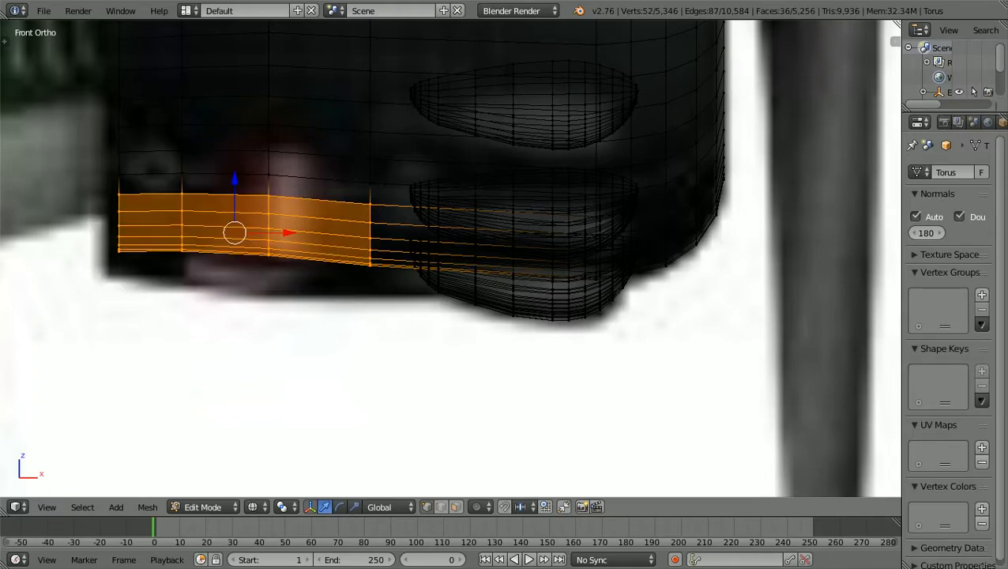
pyautogui.press('z')
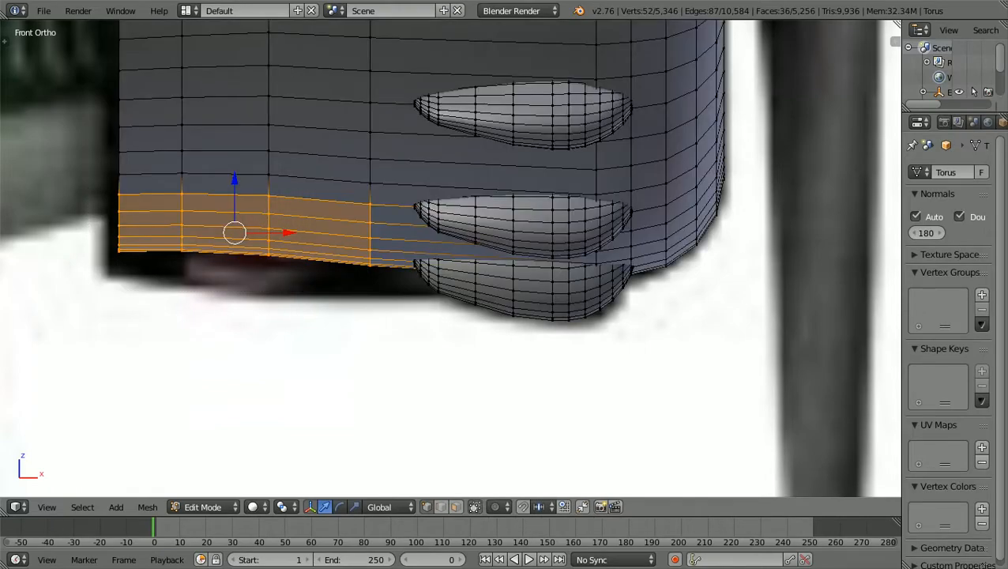
pyautogui.scroll(2, 450, 257)
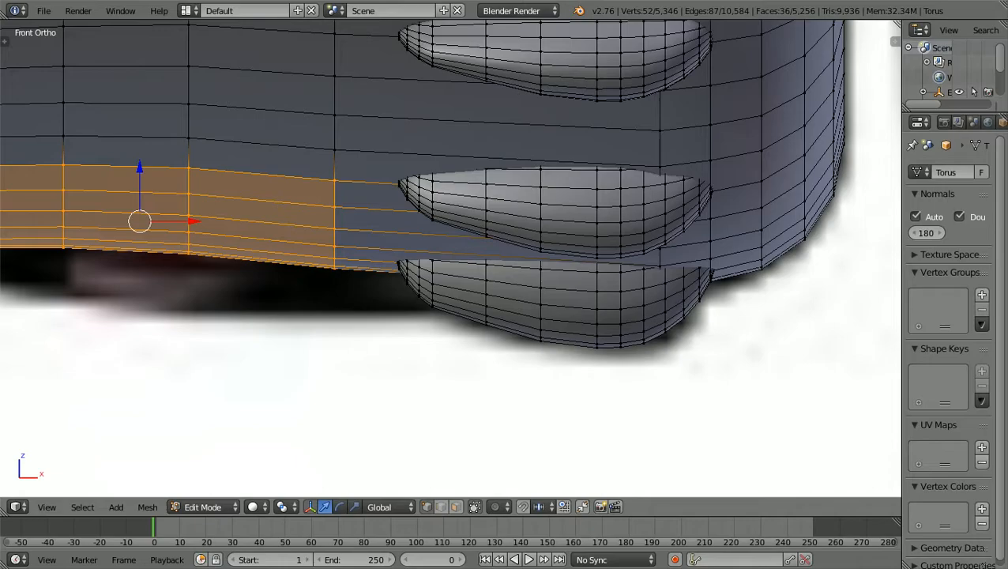
# Add the visible vertices of the lowest near-side teardrop bump to the selection from its rear tip to its front end
pyautogui.press('b')
pyautogui.moveTo(369, 327); pyautogui.dragTo(501, 257)
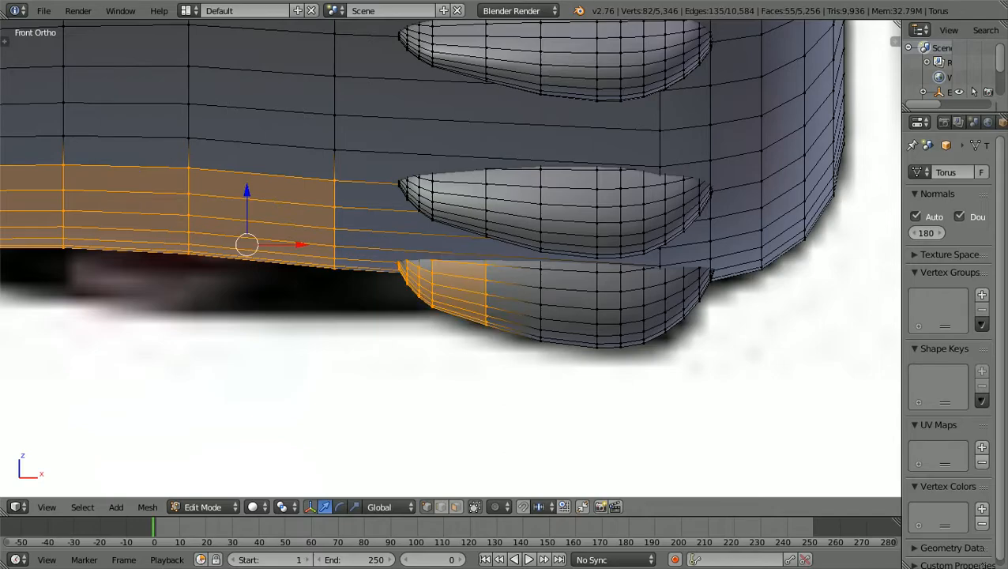
pyautogui.press('b')
pyautogui.moveTo(508, 364); pyautogui.dragTo(691, 262)
pyautogui.press('b')
pyautogui.moveTo(688, 331); pyautogui.dragTo(718, 262)
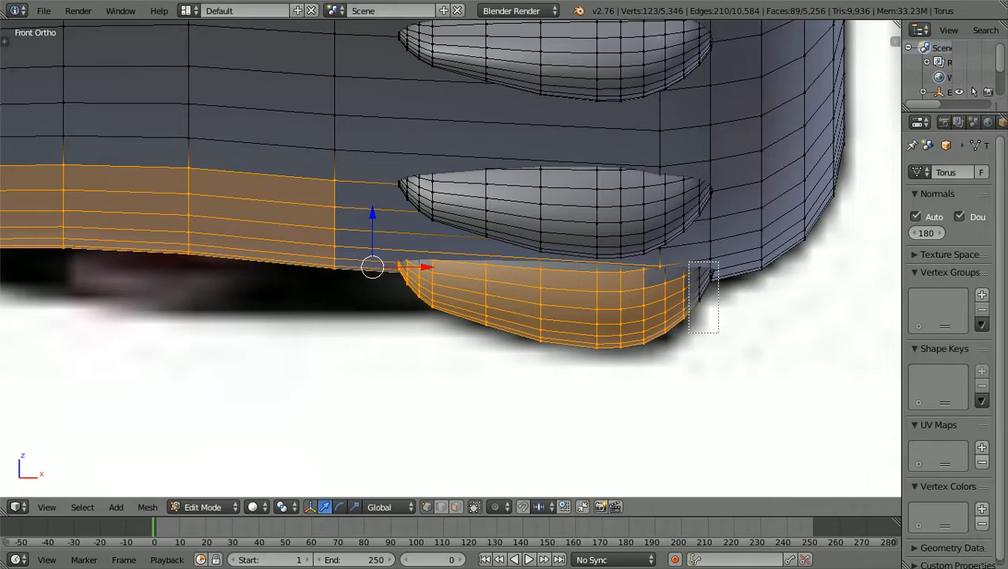
pyautogui.moveTo(719, 263); pyautogui.dragTo(719, 263)
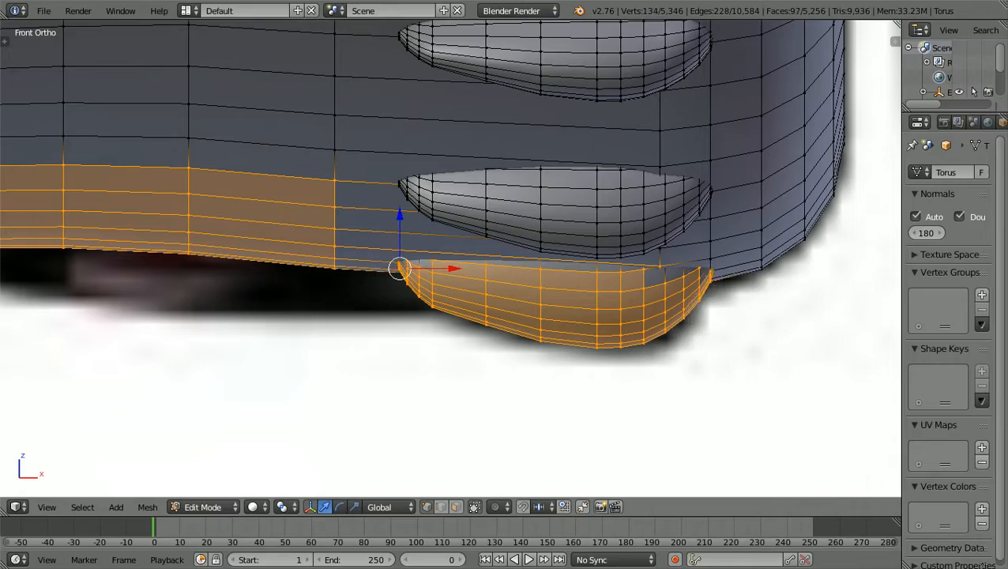
# Switch to wireframe and add the overlapping vertices at the rear tips of the lowest bumps to the selection
pyautogui.press('z')
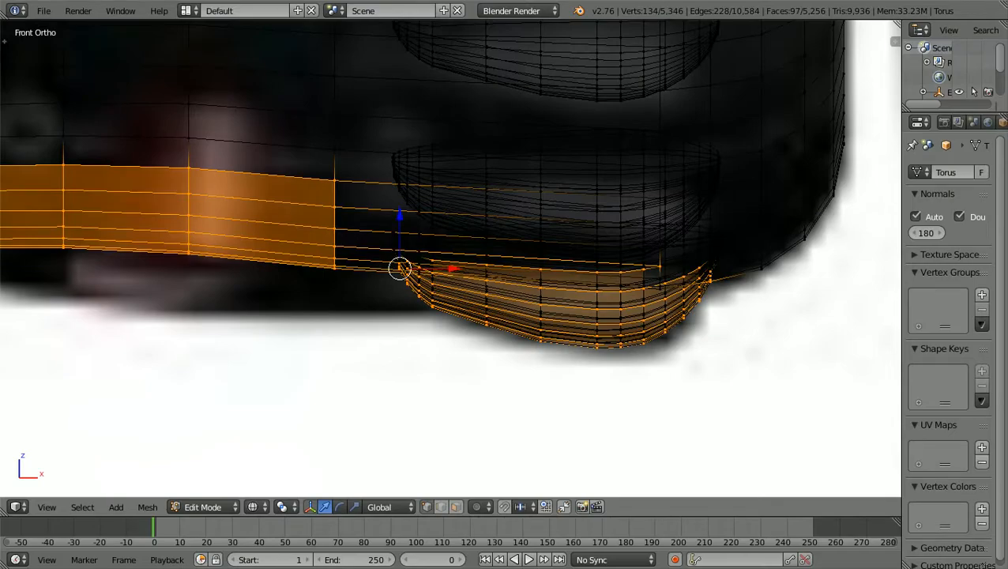
pyautogui.press('b')
pyautogui.moveTo(381, 320); pyautogui.dragTo(442, 258)
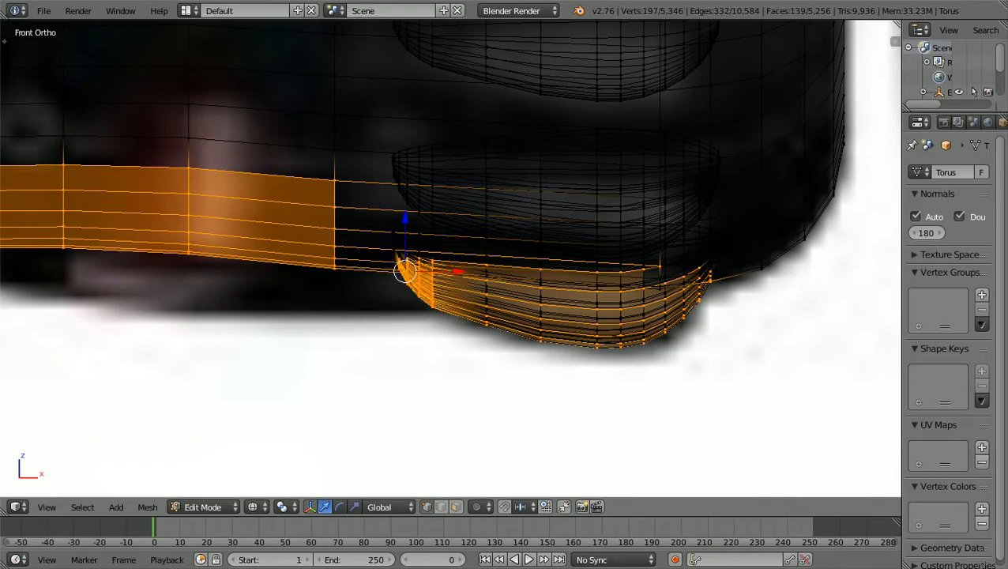
pyautogui.press('b')
pyautogui.moveTo(381, 293); pyautogui.dragTo(404, 245)
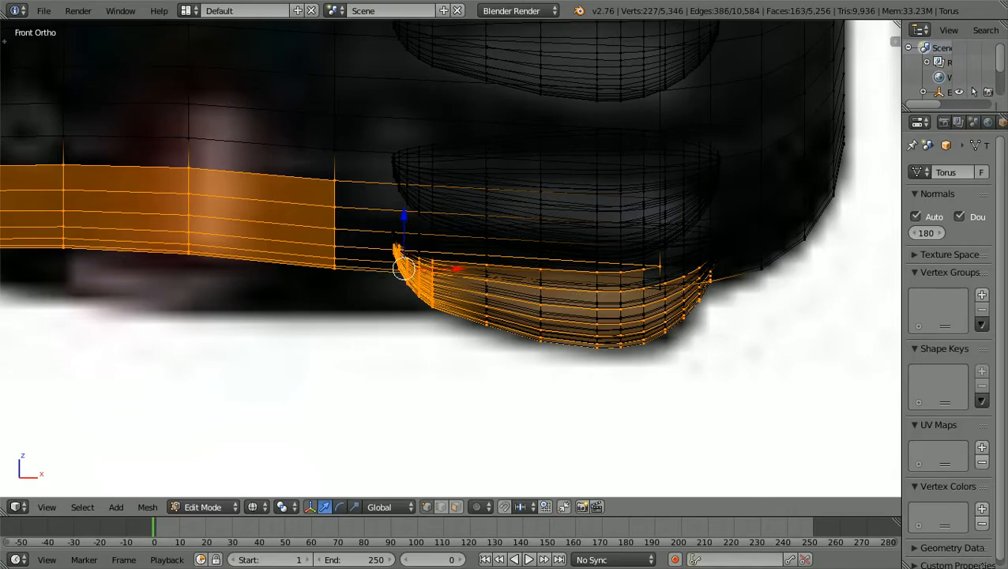
pyautogui.scroll(4, 451, 258)
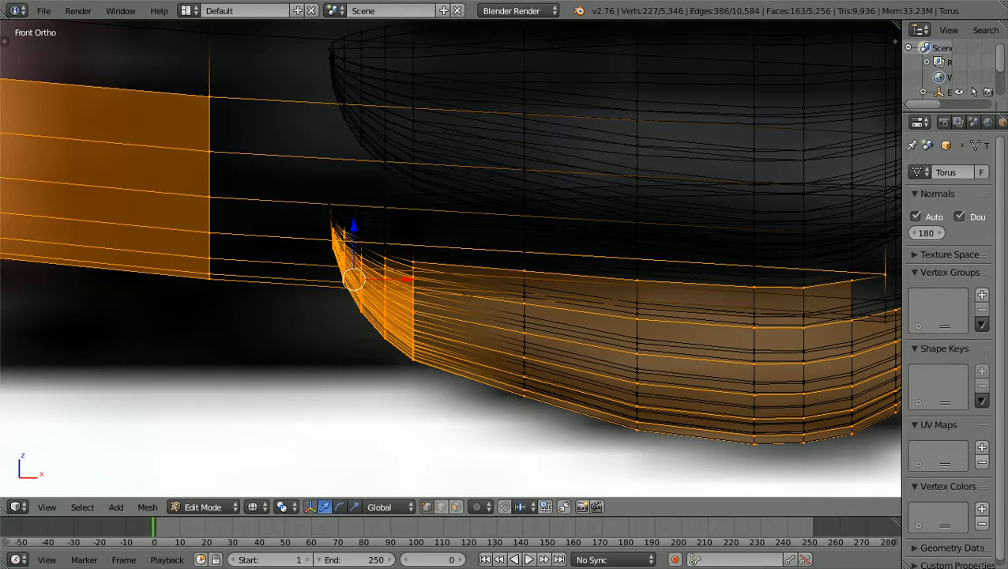
pyautogui.press('b')
pyautogui.moveTo(346, 243); pyautogui.dragTo(318, 186)
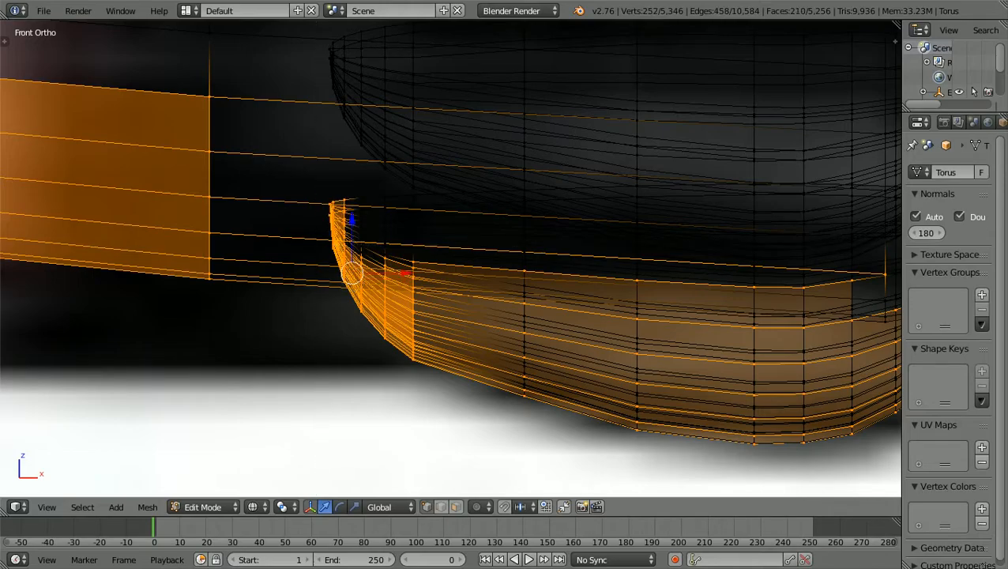
# Add the remaining vertex columns just ahead of the lowest bumps' rear tips to the selection
pyautogui.press('b')
pyautogui.moveTo(368, 305); pyautogui.dragTo(390, 192)
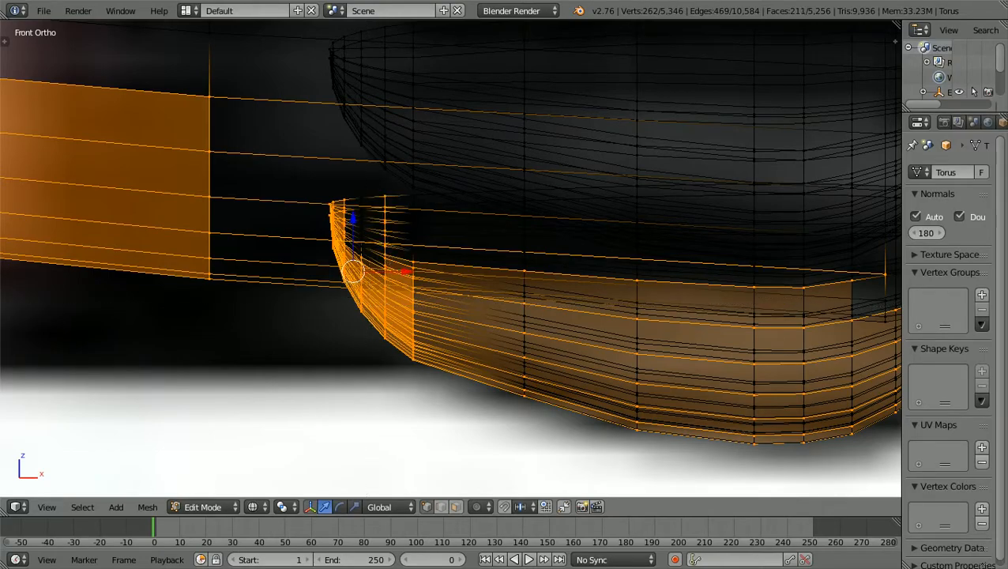
pyautogui.press('b')
pyautogui.moveTo(344, 305); pyautogui.dragTo(372, 180)
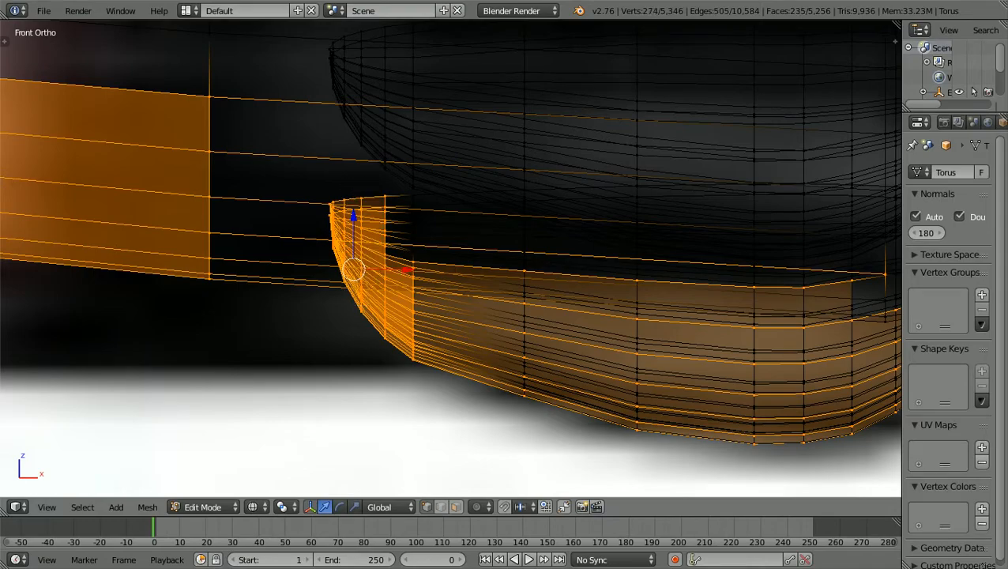
pyautogui.press('b')
pyautogui.moveTo(393, 376); pyautogui.dragTo(418, 192)
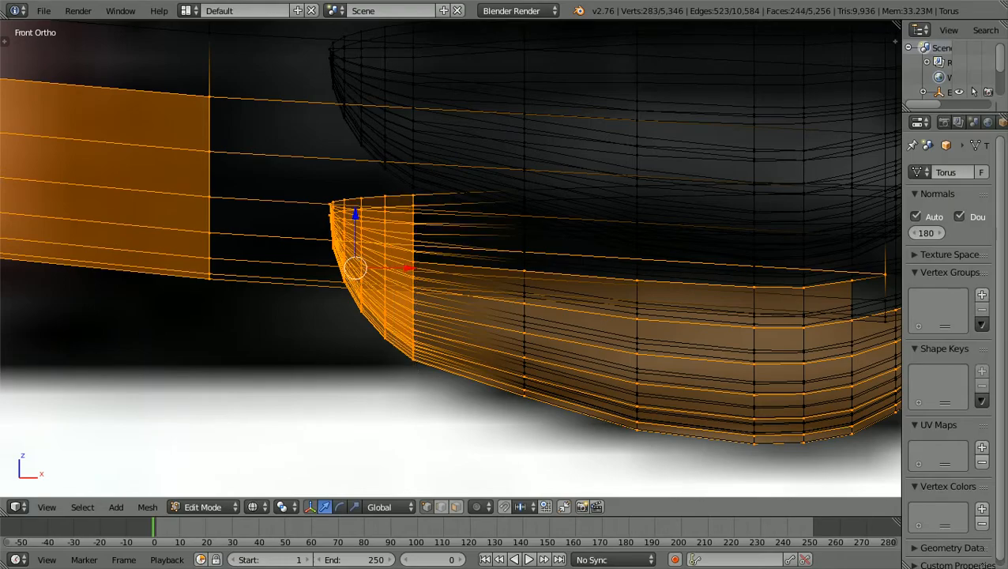
# From an angled view below the cowling, add the unselected rear and middle vertices of the first lowest bump to the selection
pyautogui.scroll(-1, 451, 257)
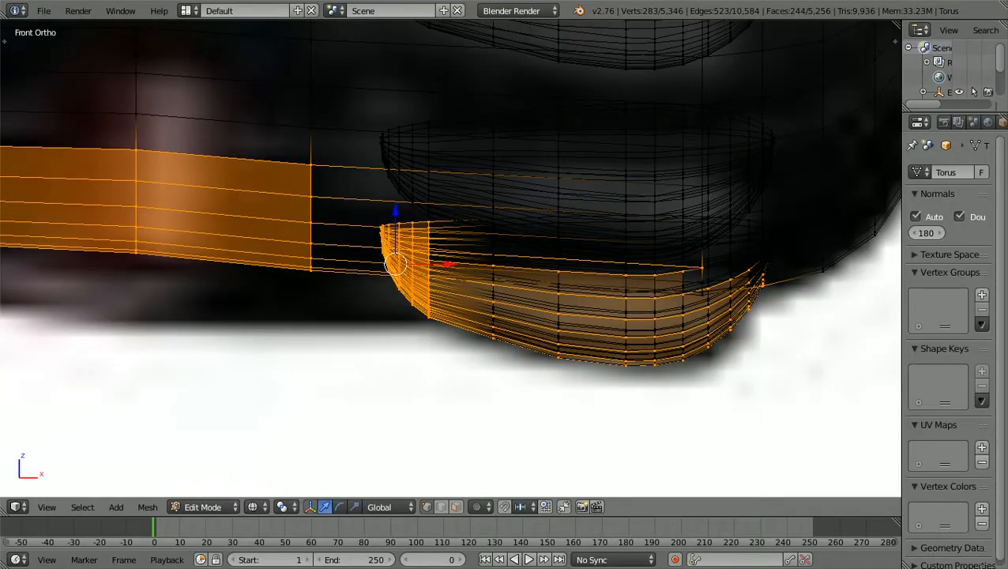
pyautogui.scroll(-2, 450, 258)
pyautogui.moveTo(474, 261); pyautogui.dragTo(303, 398, button='middle')
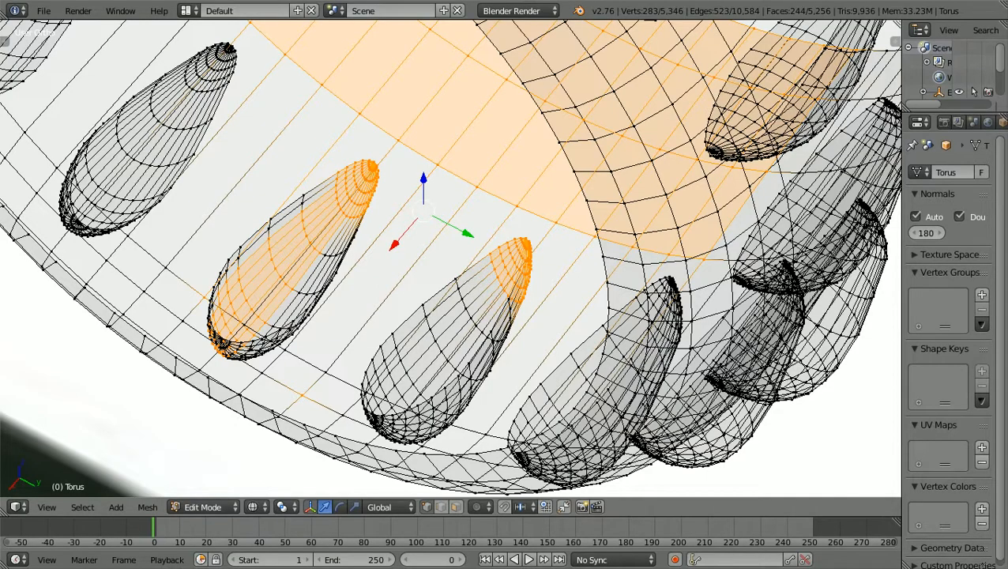
pyautogui.moveTo(303, 398); pyautogui.dragTo(323, 412, button='middle')
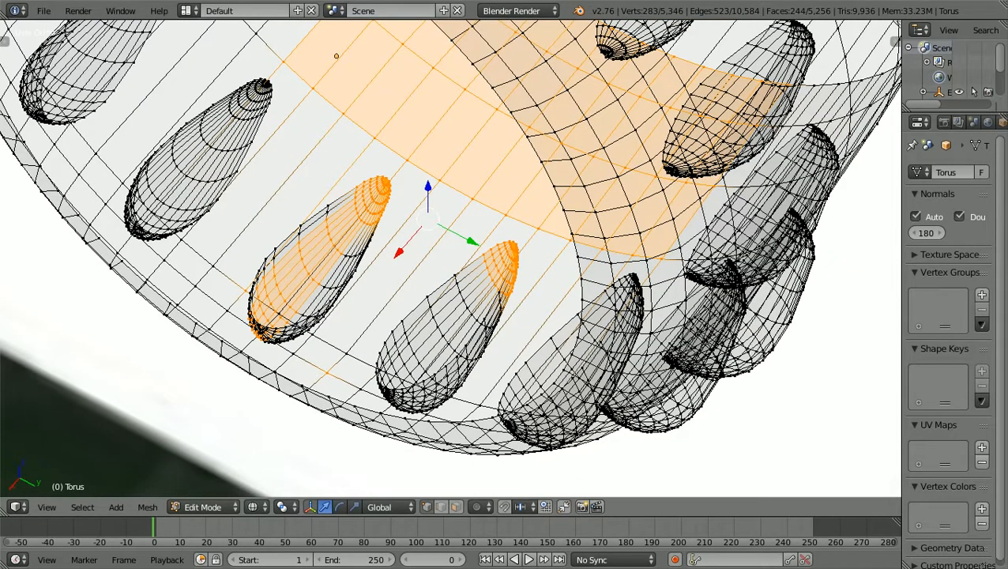
pyautogui.scroll(3, 450, 257)
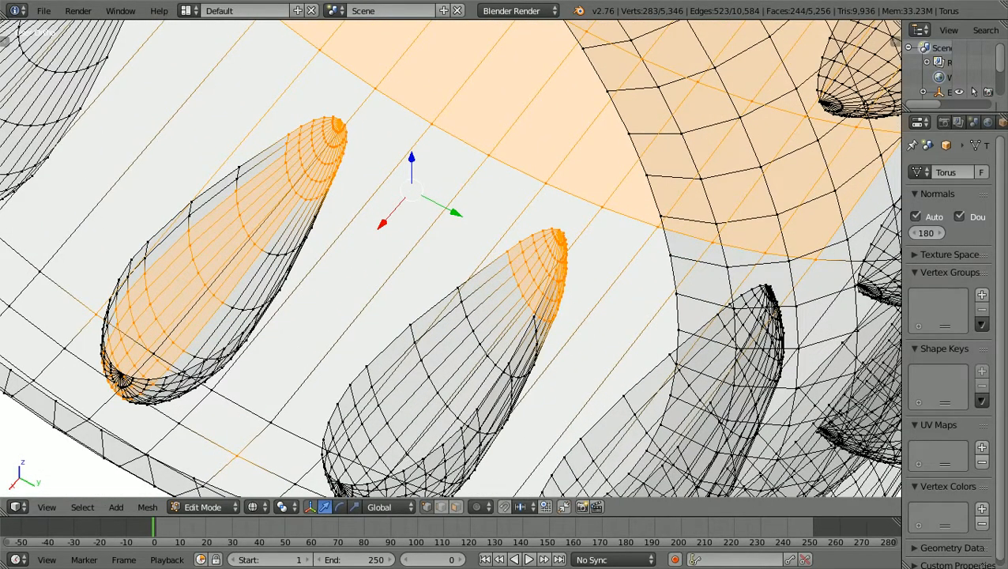
pyautogui.press('b')
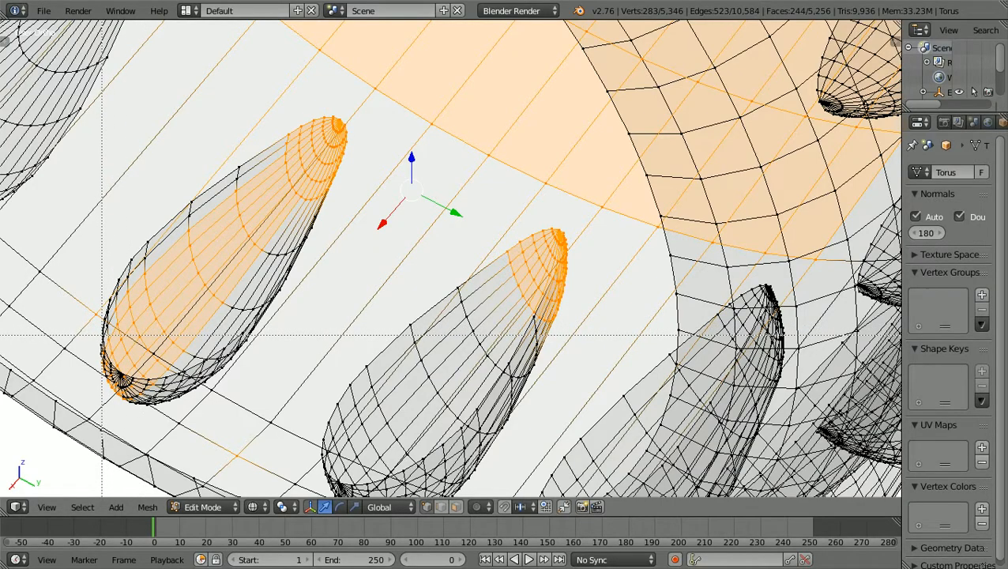
pyautogui.moveTo(102, 336); pyautogui.dragTo(342, 149)
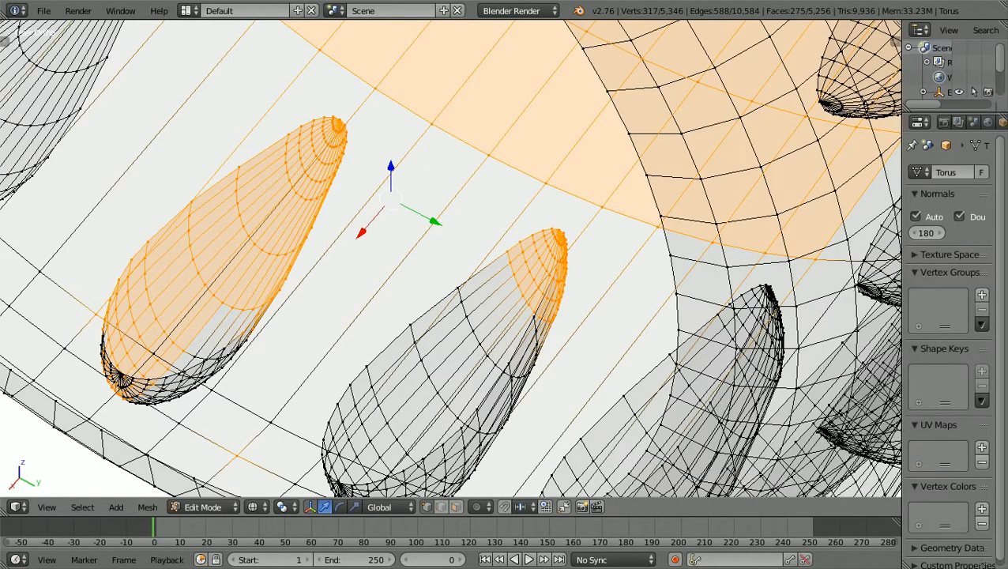
# Add the rounded front end and remaining side vertices of the first lowest bump to the selection
pyautogui.moveTo(341, 148); pyautogui.dragTo(382, 184, button='middle')
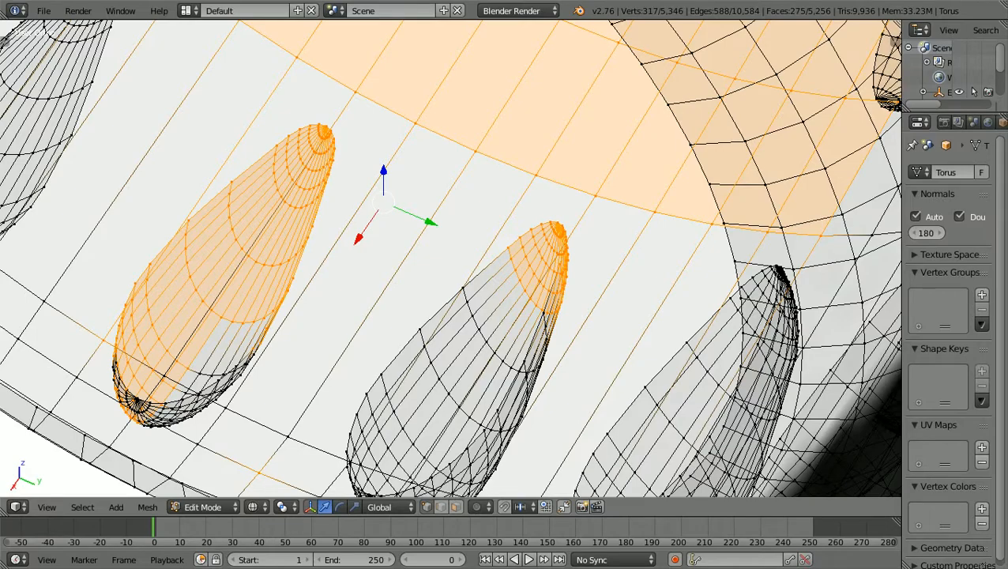
pyautogui.press('b')
pyautogui.moveTo(104, 351); pyautogui.dragTo(143, 432)
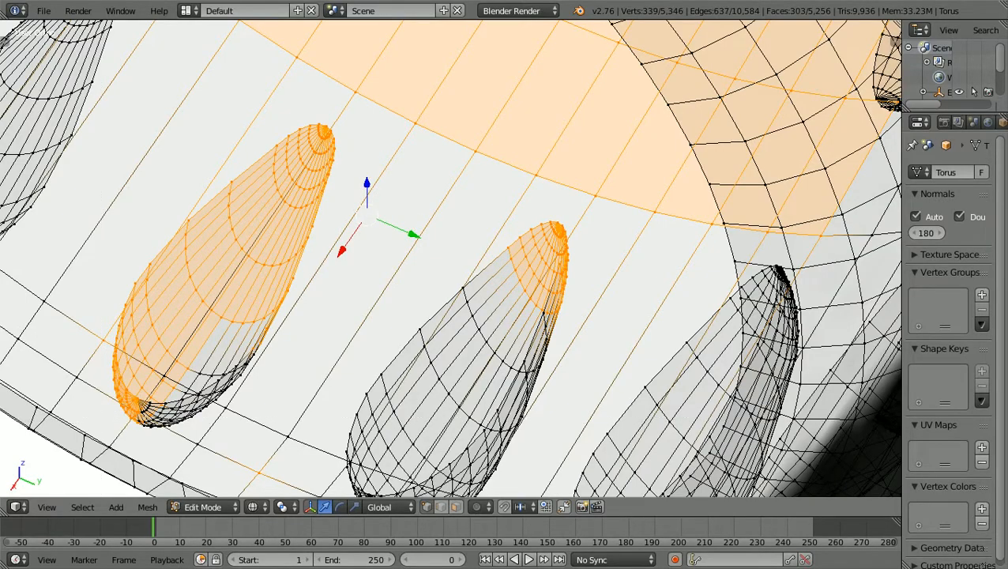
pyautogui.press('b')
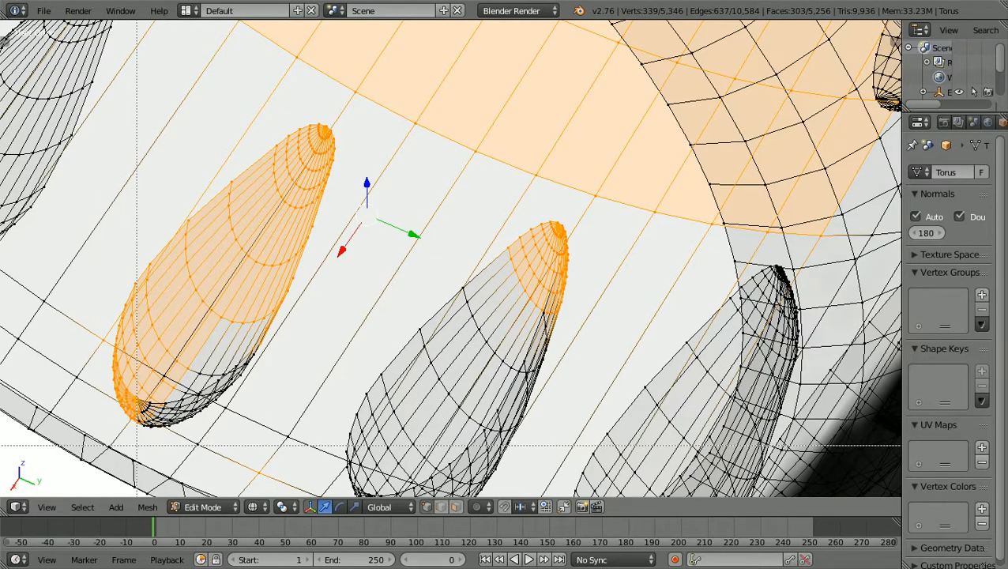
pyautogui.moveTo(135, 444); pyautogui.dragTo(219, 320)
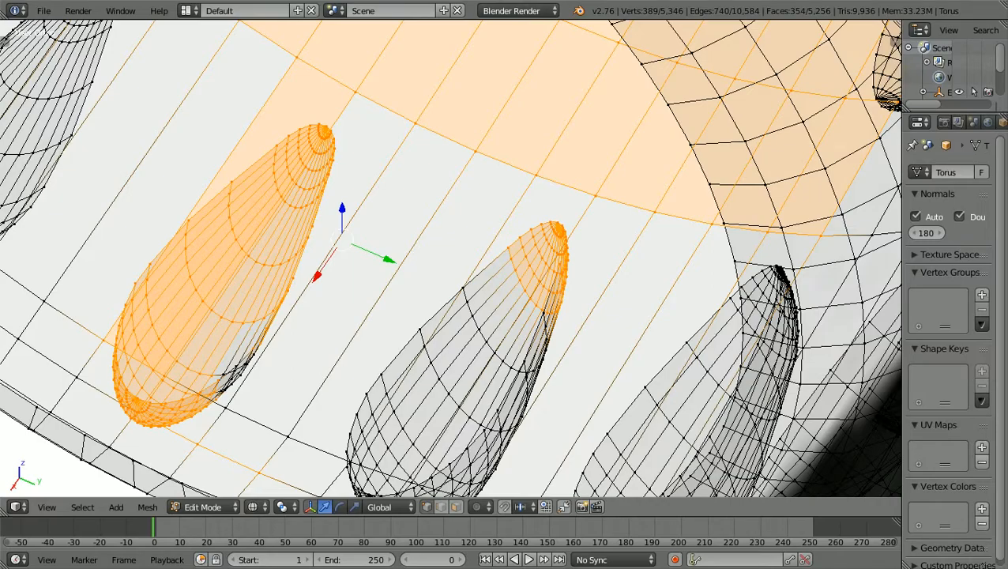
pyautogui.press('b')
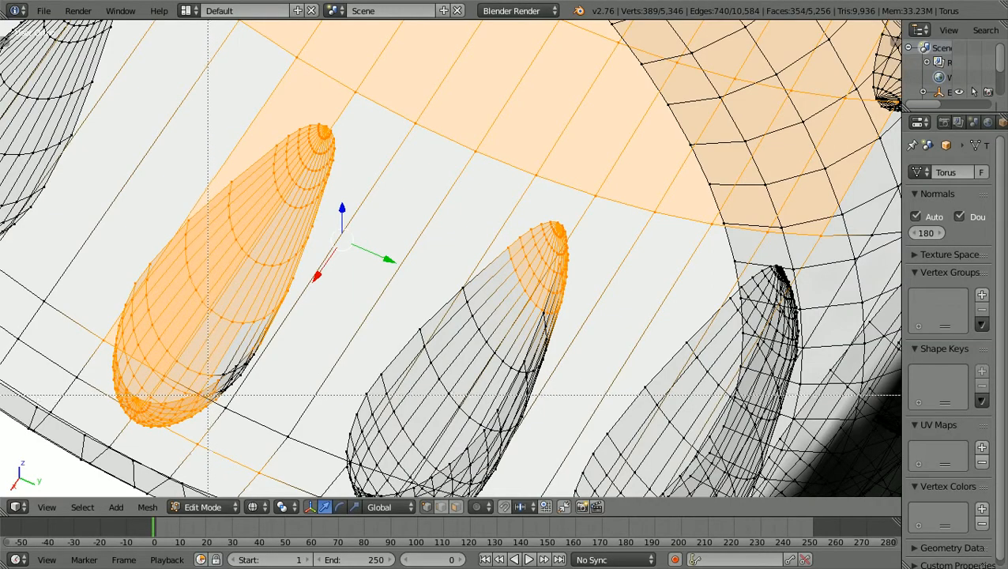
pyautogui.moveTo(203, 401); pyautogui.dragTo(256, 340)
# Add the rear half and lower side vertices of the second lowest bump to the selection
pyautogui.scroll(-1, 256, 341)
pyautogui.scroll(-1, 256, 341)
pyautogui.moveTo(257, 340); pyautogui.dragTo(387, 395, button='middle')
pyautogui.press('KP_1')
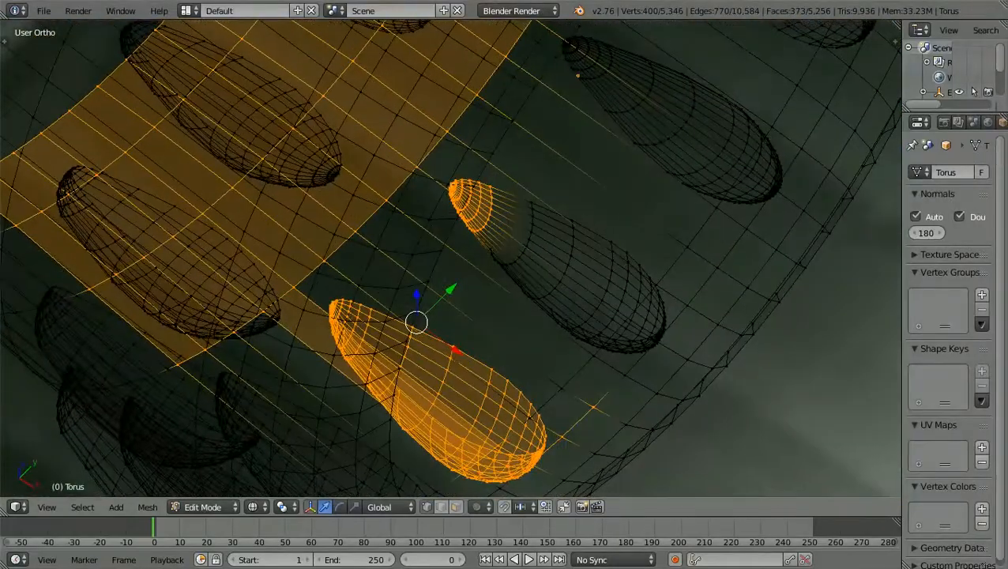
pyautogui.press('b')
pyautogui.moveTo(472, 296); pyautogui.dragTo(579, 179)
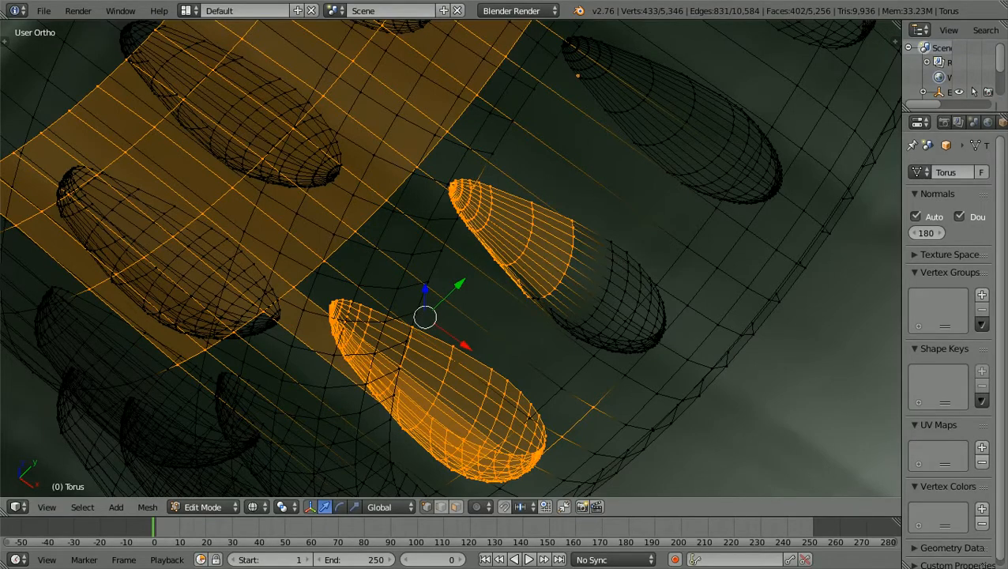
pyautogui.press('b')
pyautogui.moveTo(529, 348); pyautogui.dragTo(564, 252)
pyautogui.press('b')
pyautogui.moveTo(552, 359); pyautogui.dragTo(588, 275)
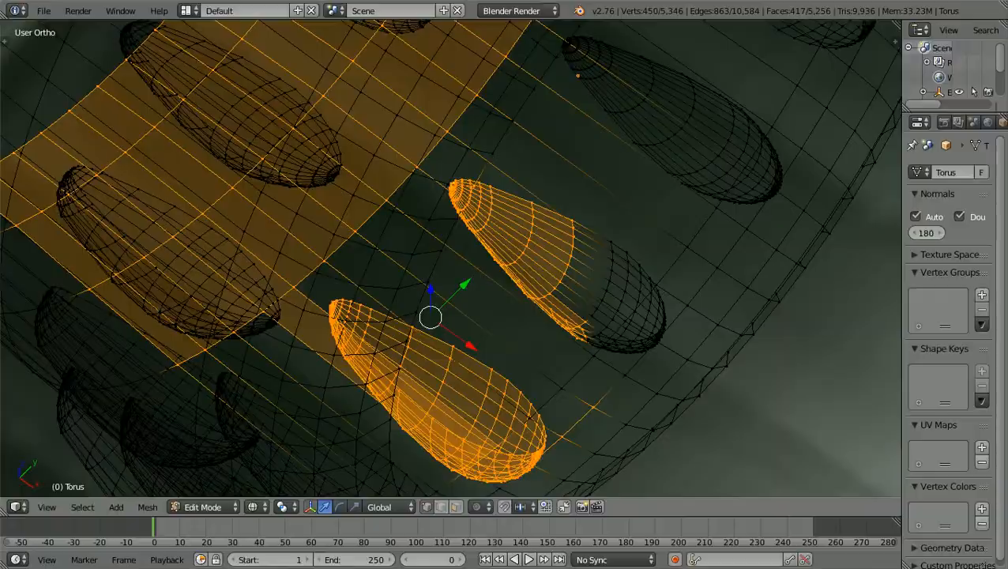
# Add the unselected vertices along the upper edge of the second lowest bump's front half to the selection
pyautogui.scroll(-1, 588, 276)
pyautogui.moveTo(588, 276); pyautogui.dragTo(591, 339, button='middle')
pyautogui.press('b')
pyautogui.moveTo(596, 293); pyautogui.dragTo(651, 243)
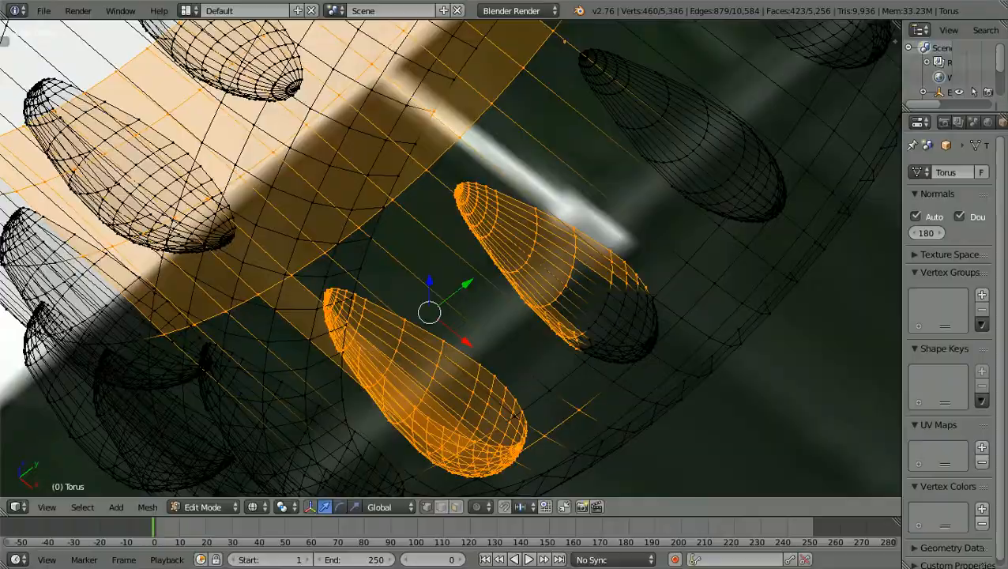
# From the opposite side, try to add the edge and front-tip vertices of the second lowest bump to the selection, and undo it
pyautogui.moveTo(651, 243); pyautogui.dragTo(496, 305, button='middle')
pyautogui.scroll(1, 576, 247)
pyautogui.scroll(-1, 576, 247)
pyautogui.press('Right')
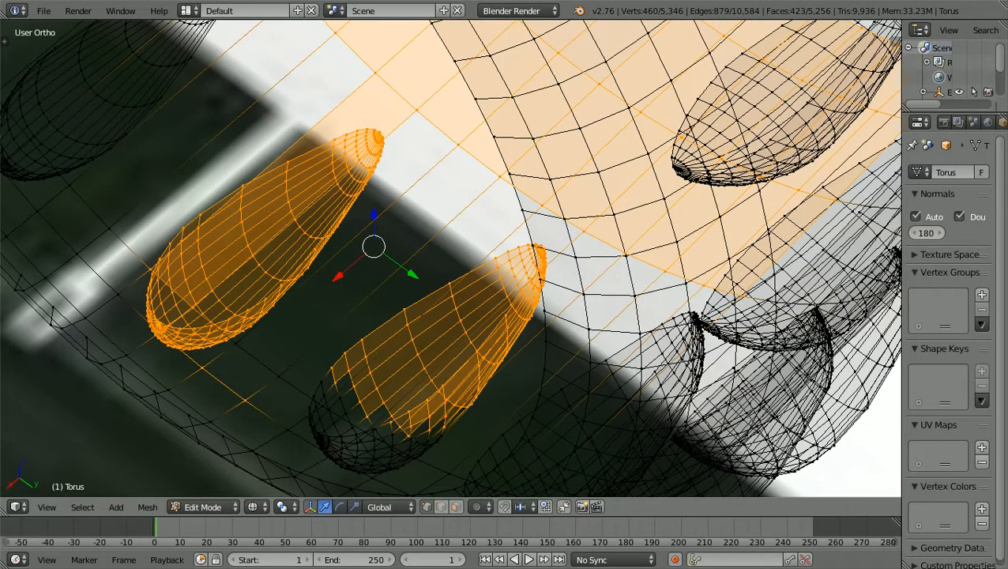
pyautogui.keyDown('shift'); pyautogui.scroll(-5, 450, 258); pyautogui.keyUp('shift')
pyautogui.keyDown('ctrl'); pyautogui.scroll(-4, 450, 258); pyautogui.keyUp('ctrl')
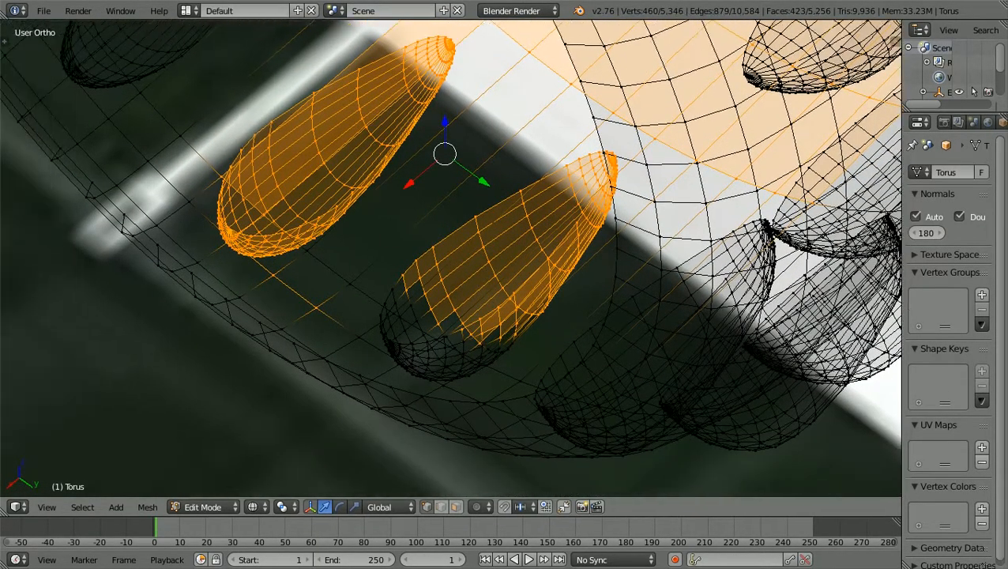
pyautogui.keyDown('shift'); pyautogui.scroll(-2, 451, 258); pyautogui.keyUp('shift')
pyautogui.scroll(4, 451, 258)
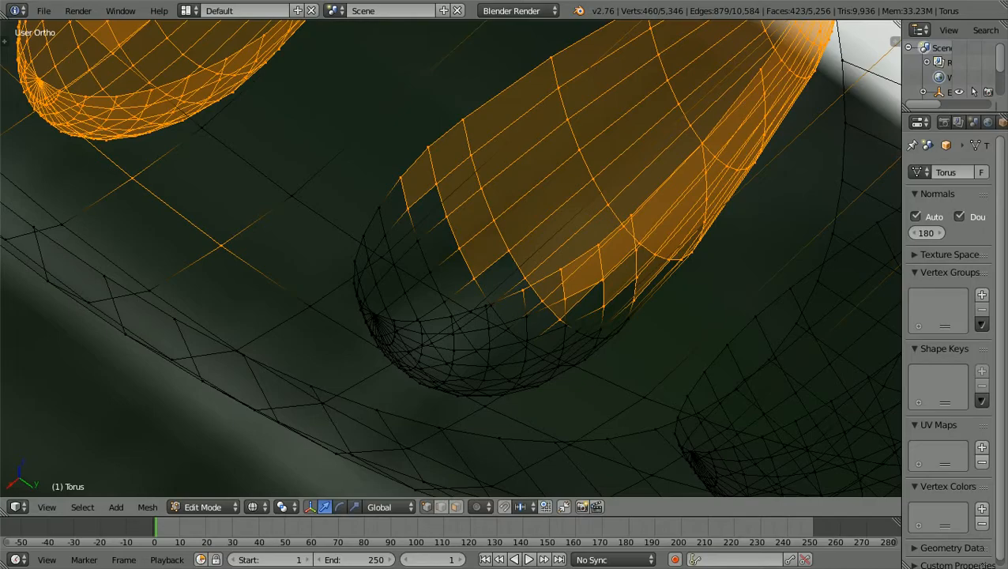
pyautogui.press('b')
pyautogui.moveTo(346, 327); pyautogui.dragTo(408, 181)
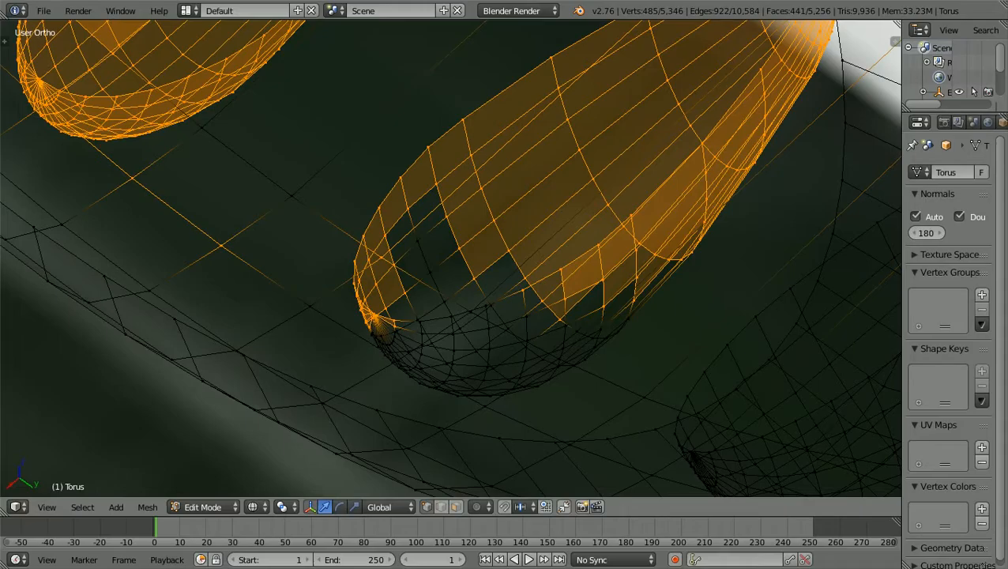
pyautogui.hotkey('ctrl', 'z')
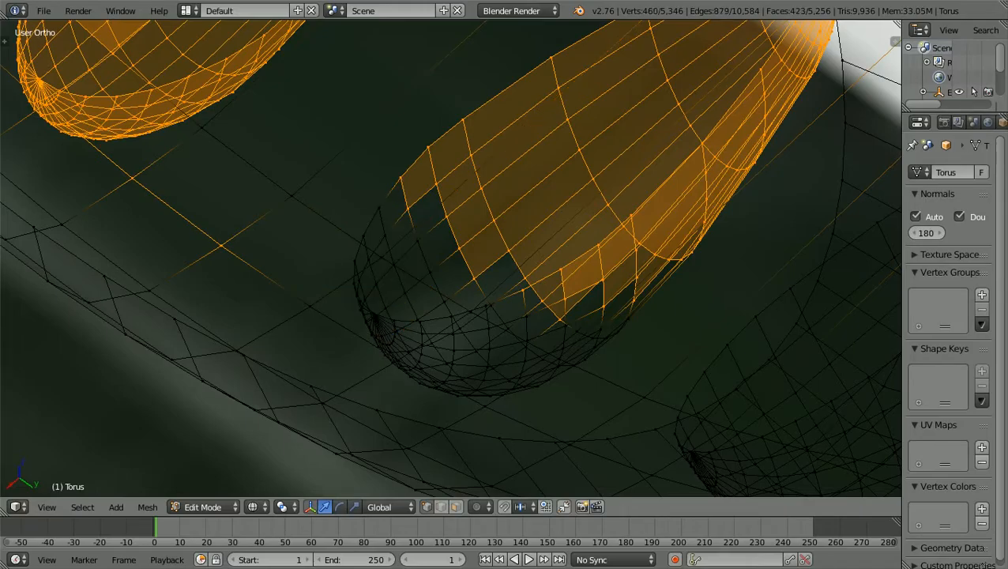
# Add the outer edge vertices of the second lowest bump's front end and a few adjacent inner ones to the selection
pyautogui.moveTo(408, 182); pyautogui.dragTo(397, 162, button='middle')
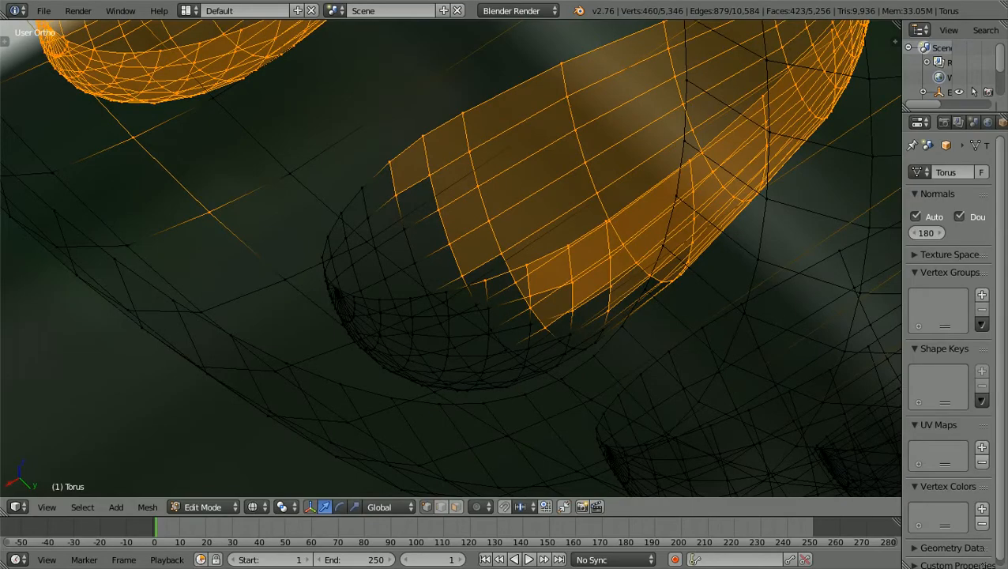
pyautogui.press('b')
pyautogui.moveTo(319, 262); pyautogui.dragTo(370, 175)
pyautogui.press('b')
pyautogui.press('b')
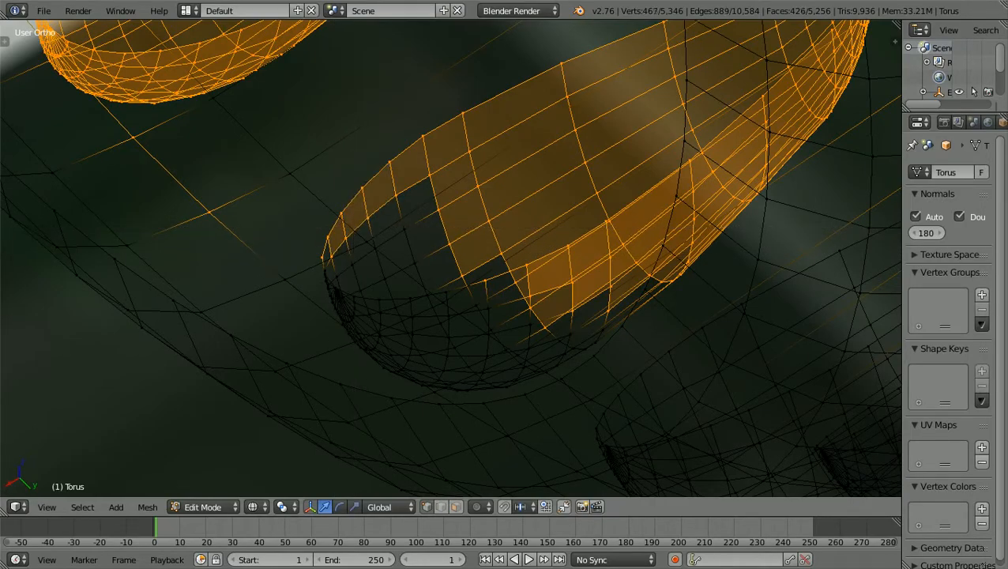
pyautogui.press('b')
pyautogui.moveTo(368, 259); pyautogui.dragTo(381, 237)
pyautogui.rightClick(404, 230)
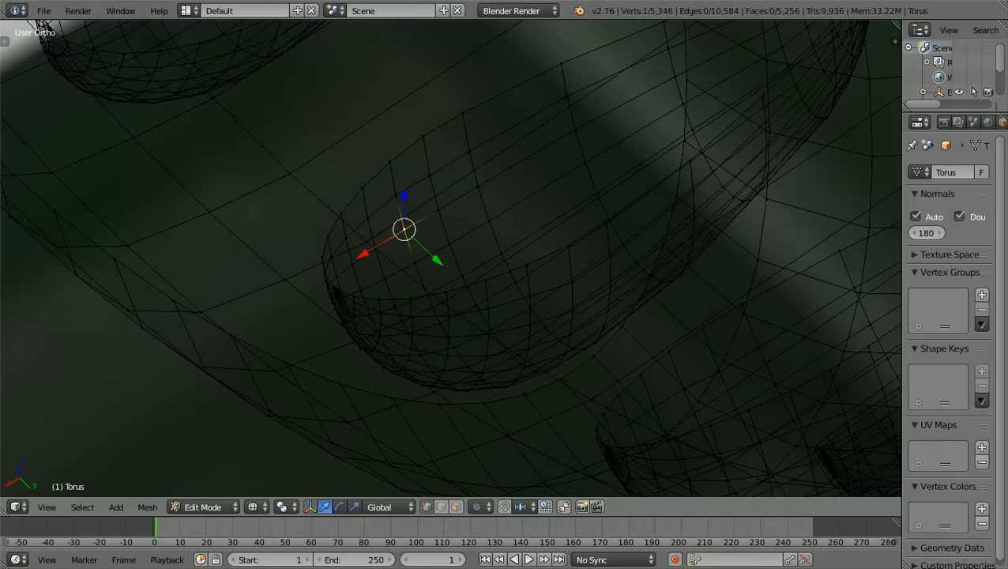
pyautogui.hotkey('ctrl', 'z')
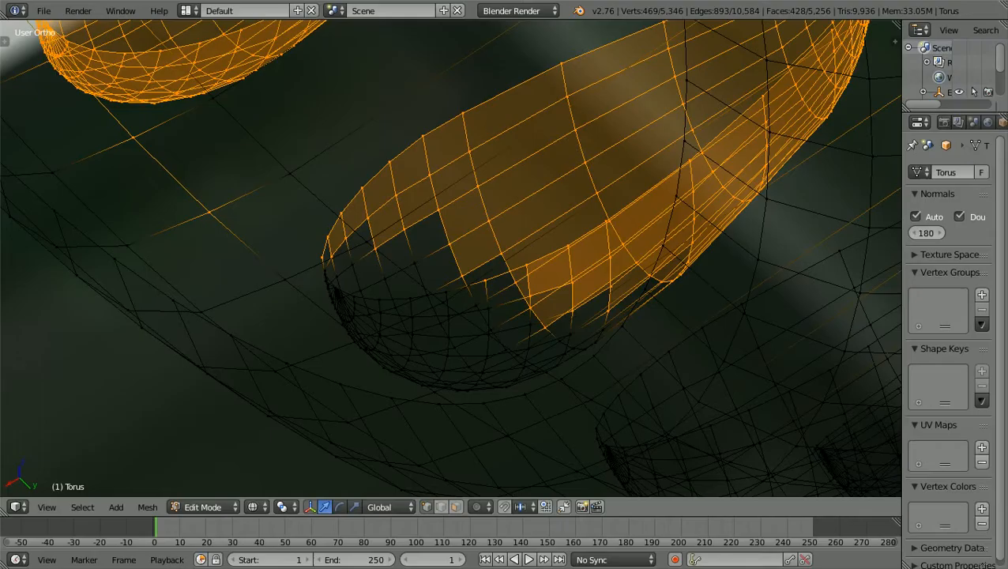
# Add the second lowest bump's remaining upper rim vertices and its converging front-tip vertices to the selection
pyautogui.moveTo(450, 261); pyautogui.dragTo(496, 255, button='middle')
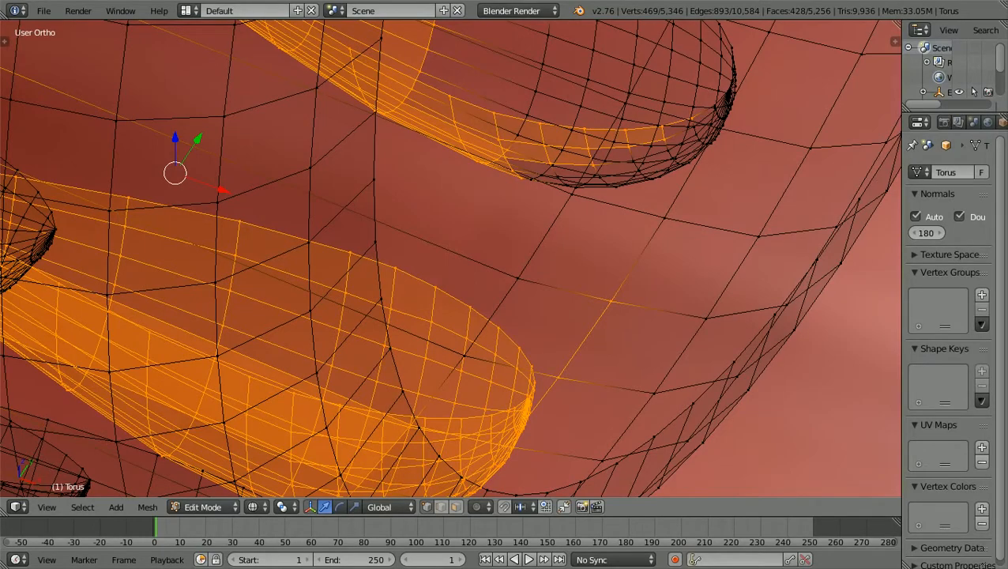
pyautogui.keyDown('shift'); pyautogui.scroll(9, 450, 258); pyautogui.keyUp('shift')
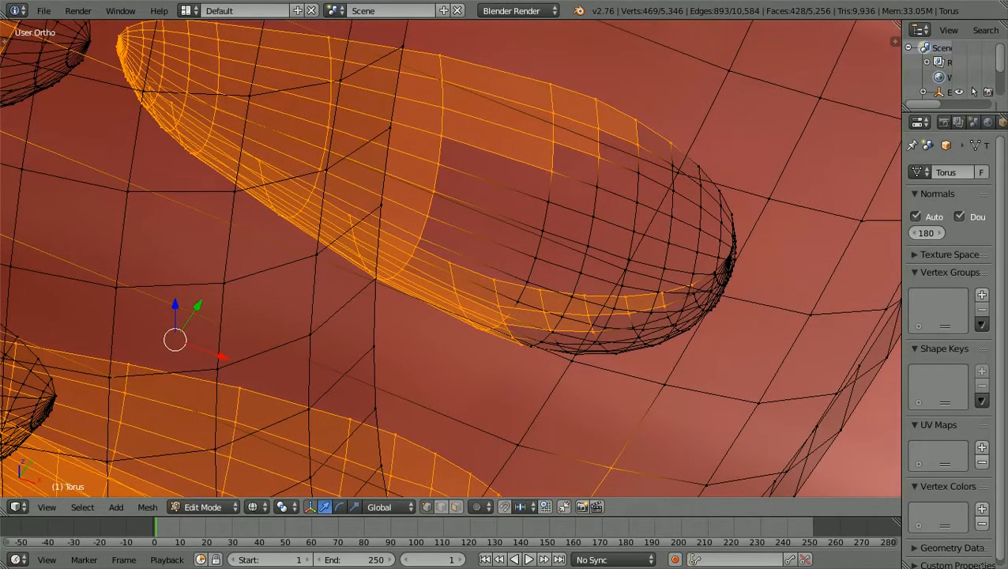
pyautogui.scroll(1, 450, 261)
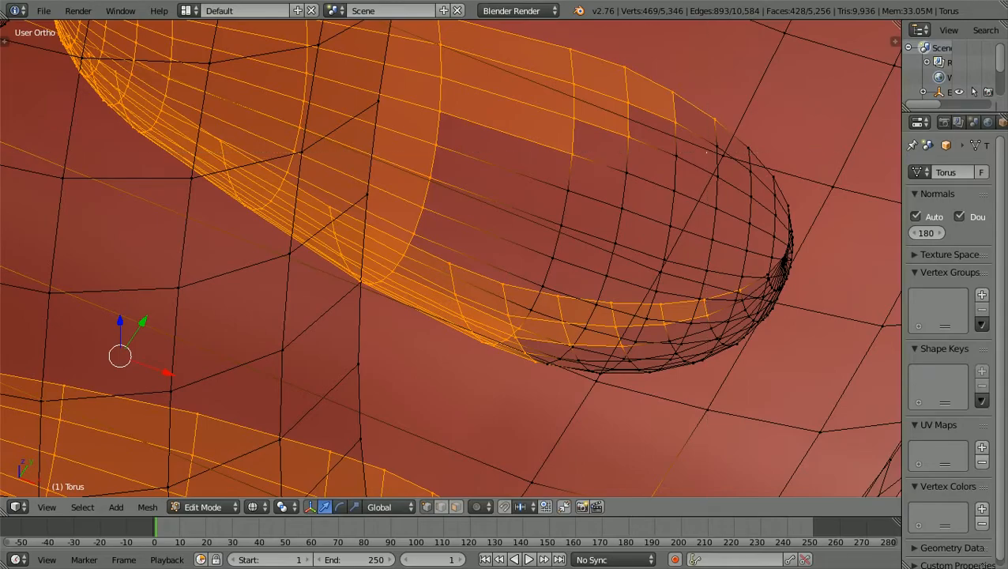
pyautogui.press('f')
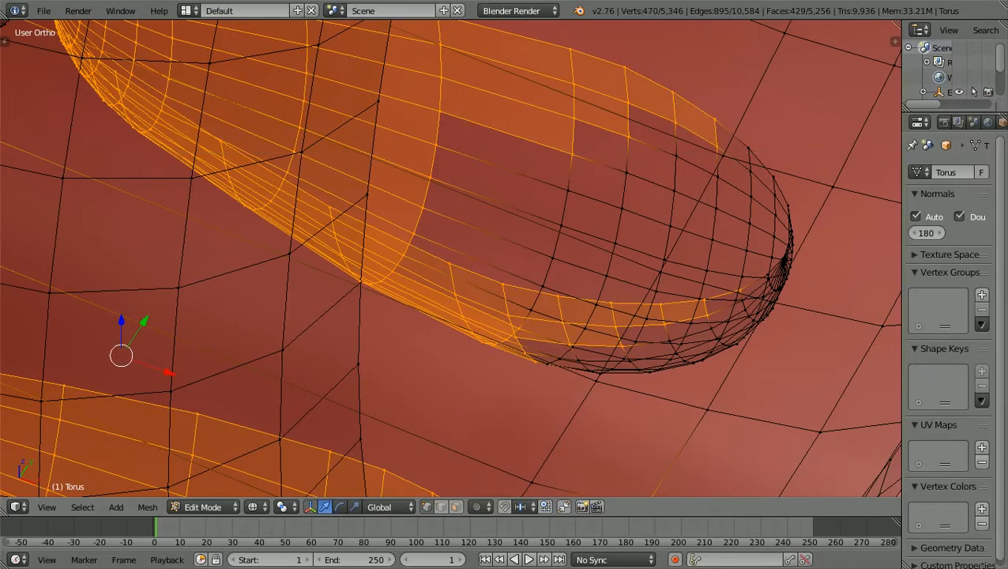
pyautogui.press('b')
pyautogui.moveTo(741, 190); pyautogui.dragTo(777, 124)
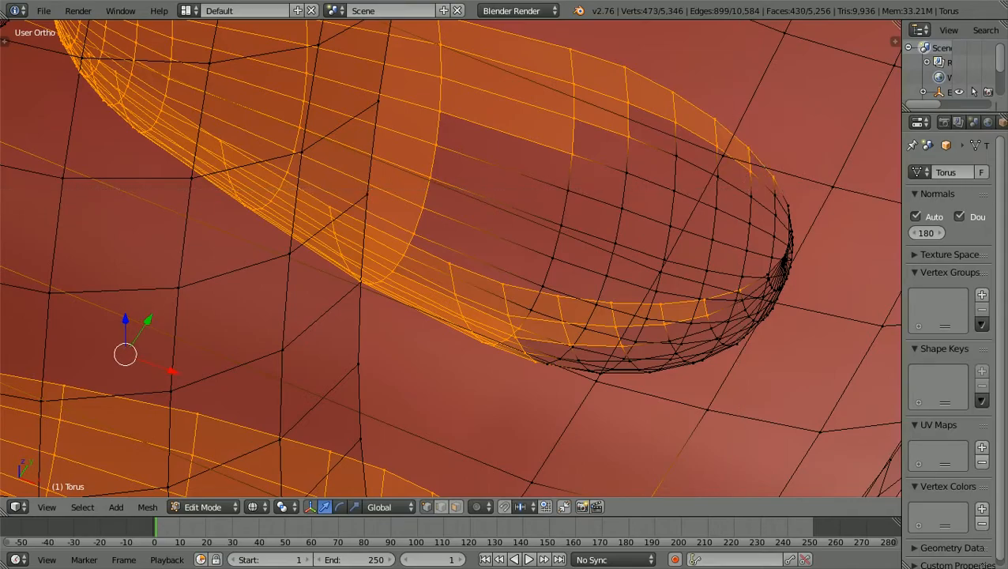
pyautogui.press('b')
pyautogui.moveTo(741, 214); pyautogui.dragTo(796, 156)
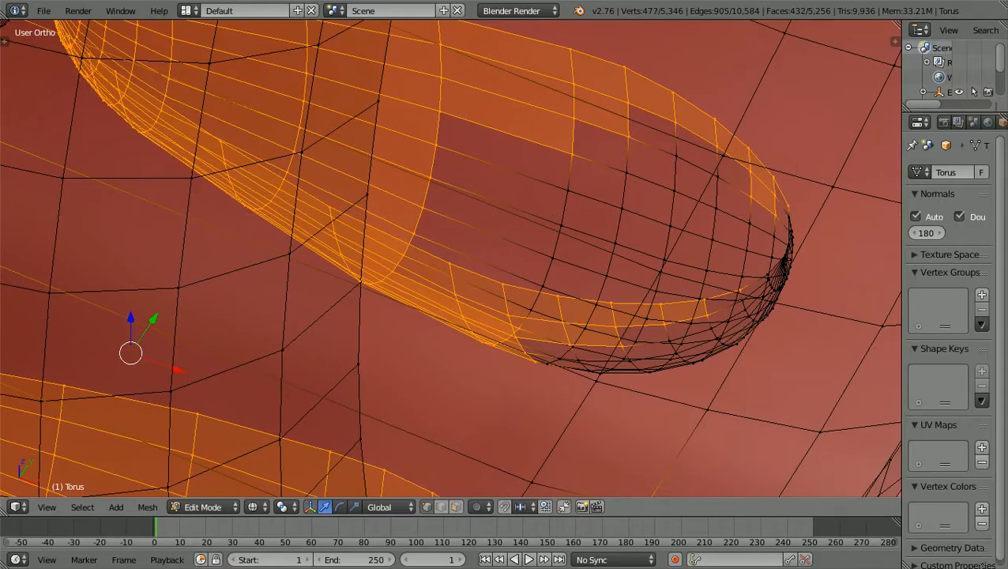
pyautogui.press('b')
pyautogui.moveTo(743, 293); pyautogui.dragTo(806, 186)
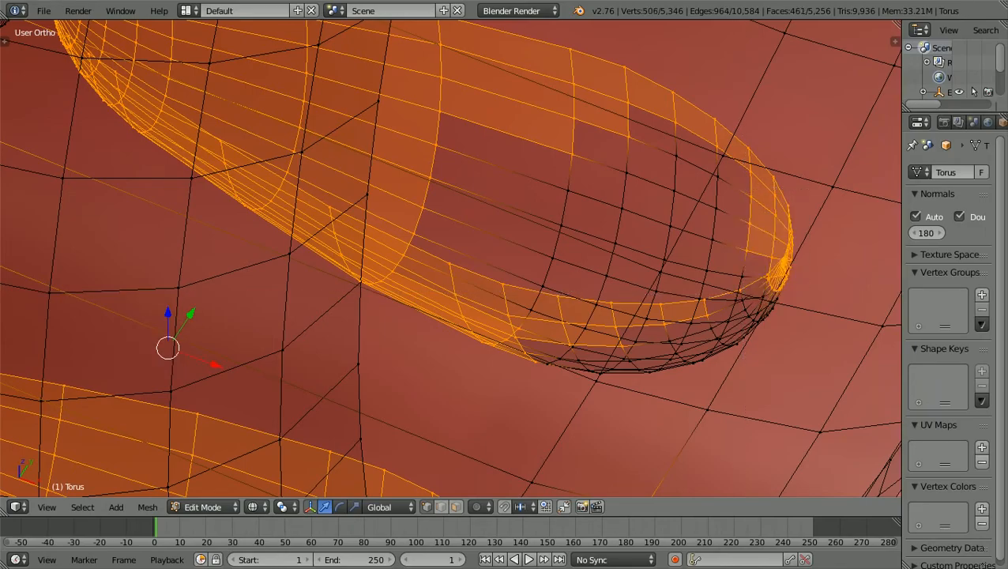
# Add the unselected vertices just inside the upper rim of the second lowest bump's front half to the selection
pyautogui.press('b')
pyautogui.moveTo(617, 187); pyautogui.dragTo(684, 133)
pyautogui.press('b')
pyautogui.moveTo(661, 181); pyautogui.dragTo(722, 170)
pyautogui.press('b')
pyautogui.press('b')
# In the front view, add the unselected vertex columns at the deepest part of the lowest bumps to the selection
pyautogui.scroll(-5, 722, 170)
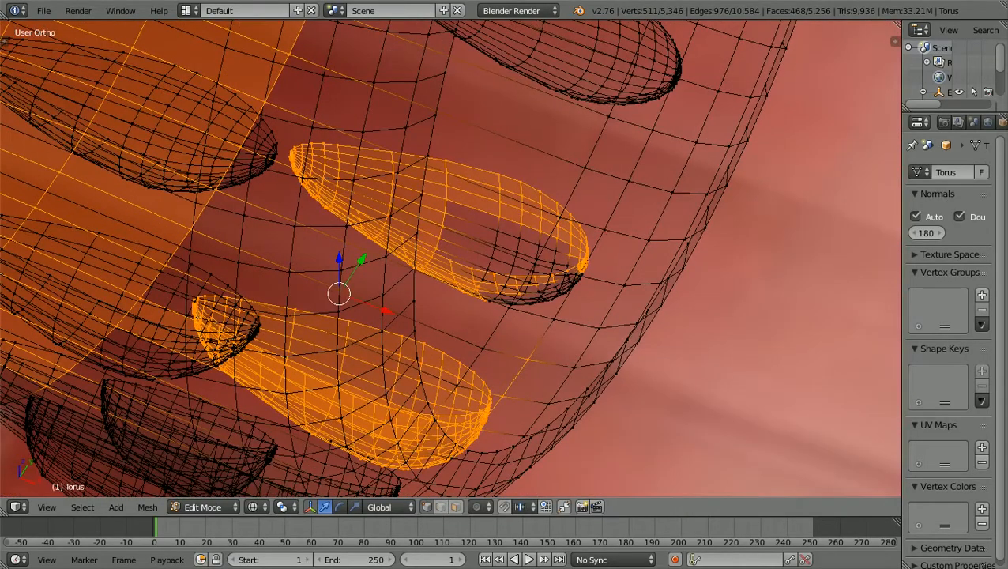
pyautogui.moveTo(722, 170); pyautogui.dragTo(758, 118, button='middle')
pyautogui.press('KP_1')
pyautogui.scroll(2, 451, 258)
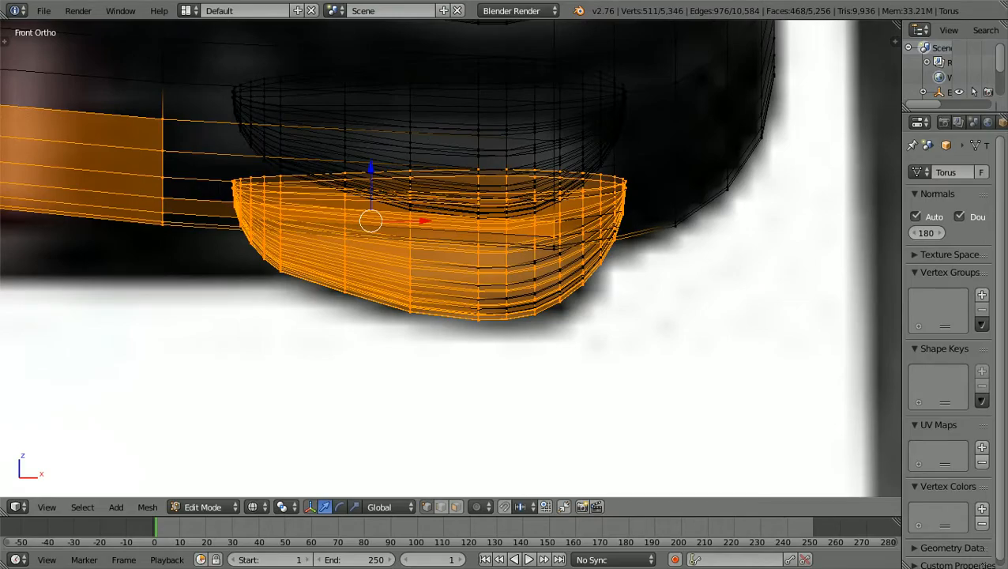
pyautogui.scroll(2, 450, 259)
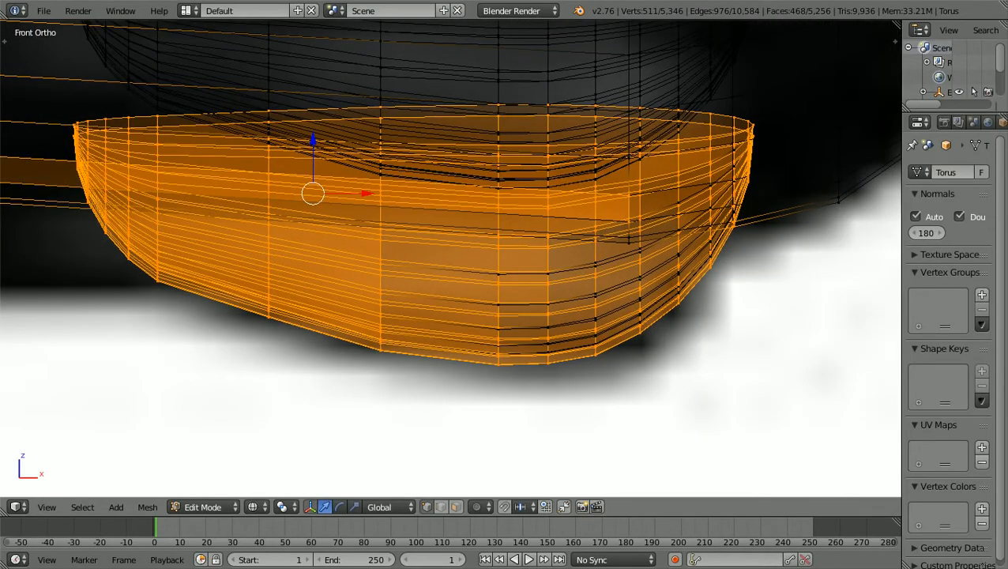
pyautogui.scroll(-1, 450, 258)
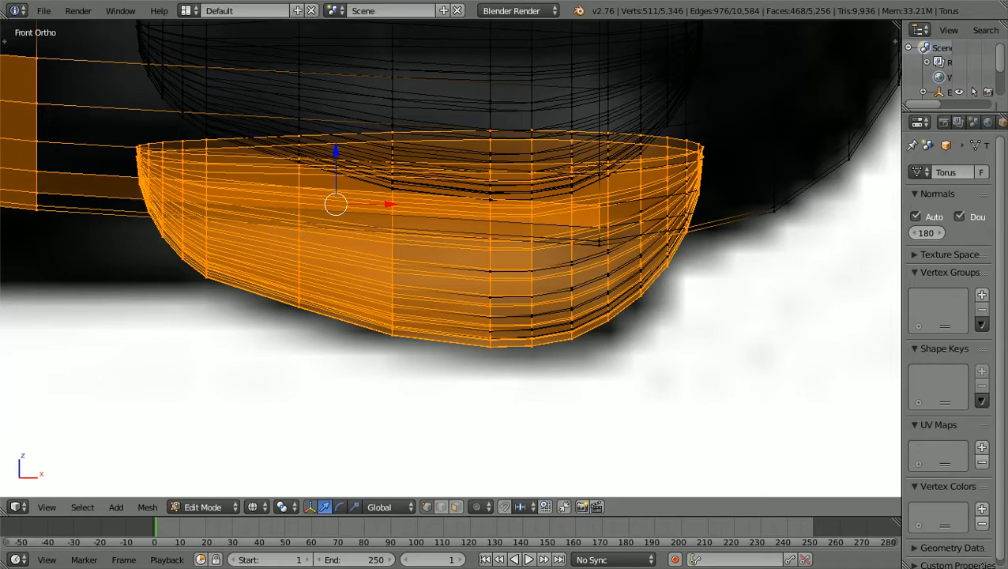
pyautogui.press('b')
pyautogui.moveTo(463, 364); pyautogui.dragTo(514, 290)
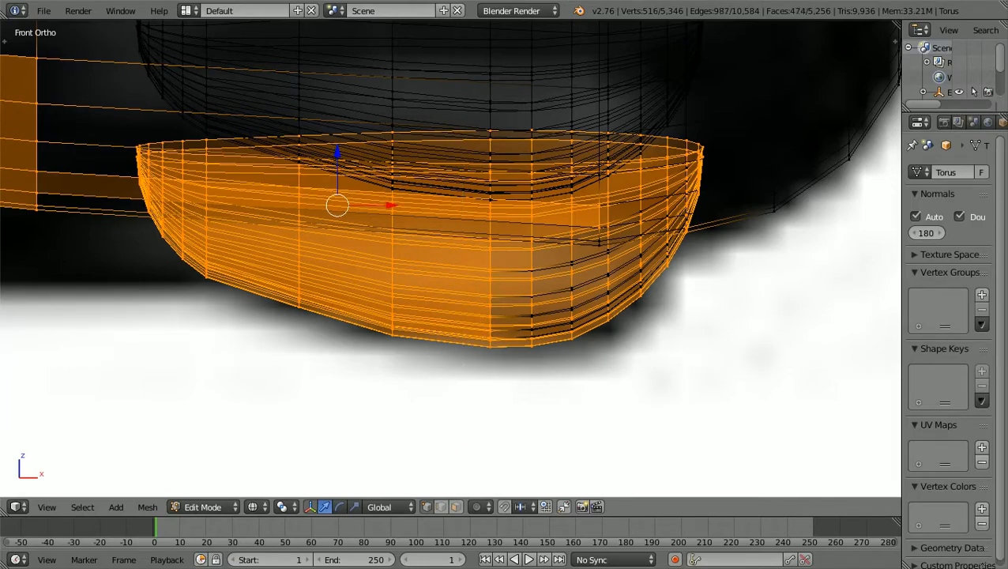
pyautogui.press('b')
pyautogui.moveTo(506, 357); pyautogui.dragTo(608, 250)
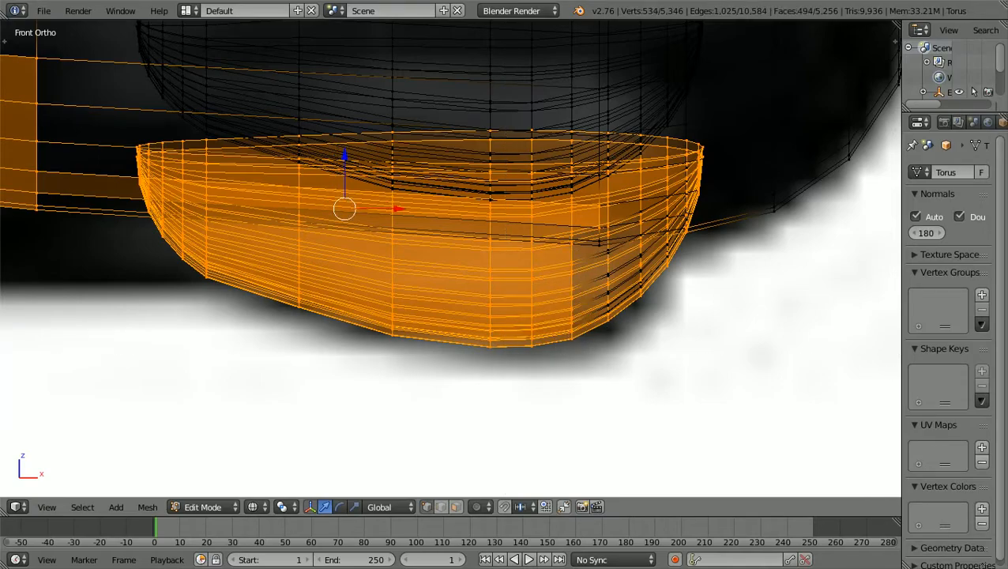
# Add the next vertex columns toward the lowest bumps' rounded front end to the selection
pyautogui.press('b')
pyautogui.moveTo(595, 346); pyautogui.dragTo(628, 246)
pyautogui.press('b')
pyautogui.moveTo(622, 325); pyautogui.dragTo(649, 240)
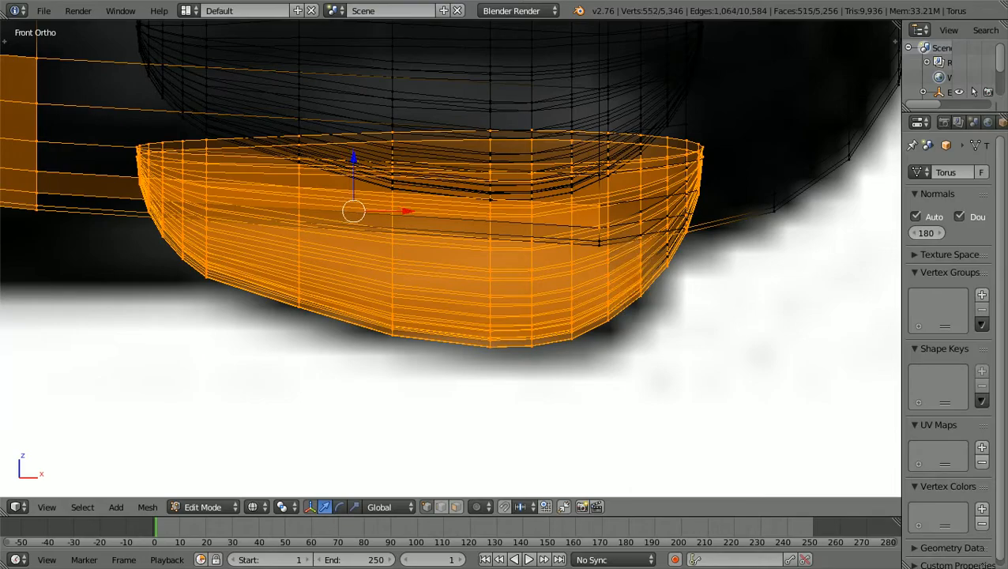
pyautogui.press('b')
pyautogui.moveTo(652, 298); pyautogui.dragTo(676, 225)
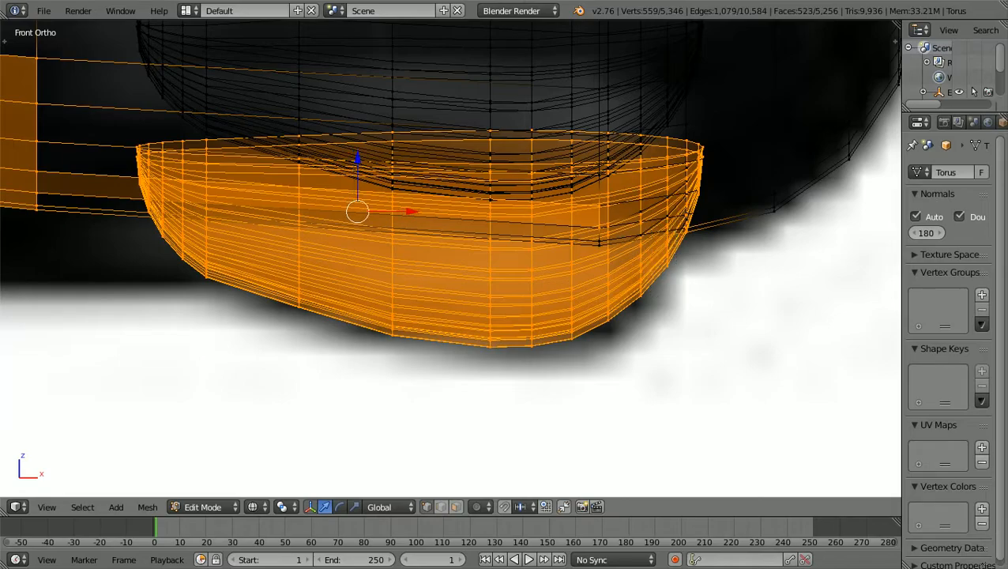
# Add the stray unselected vertices in the upper front part of the lowest bumps to the selection
pyautogui.press('b')
pyautogui.moveTo(634, 262); pyautogui.dragTo(649, 207)
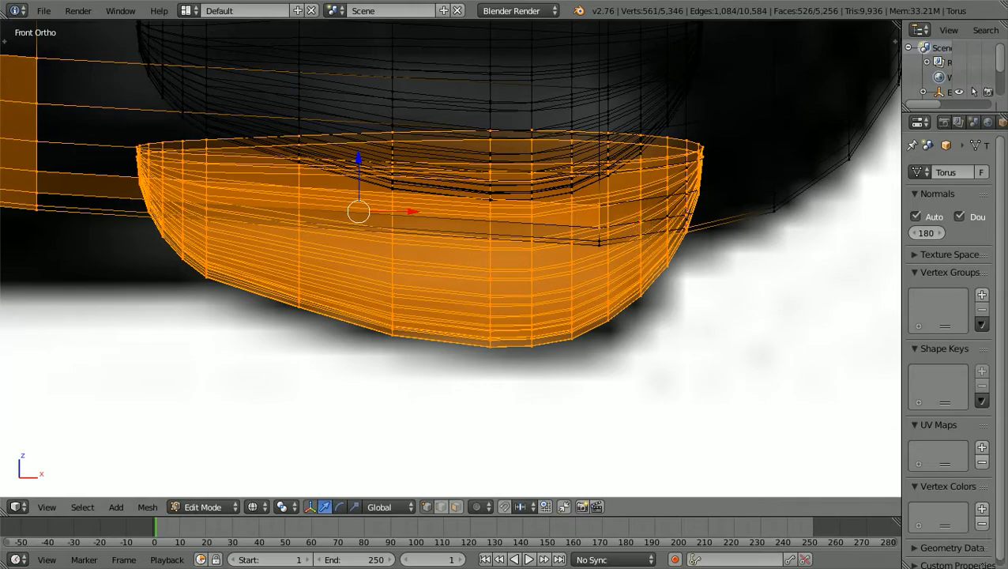
pyautogui.press('b')
pyautogui.moveTo(587, 251); pyautogui.dragTo(613, 211)
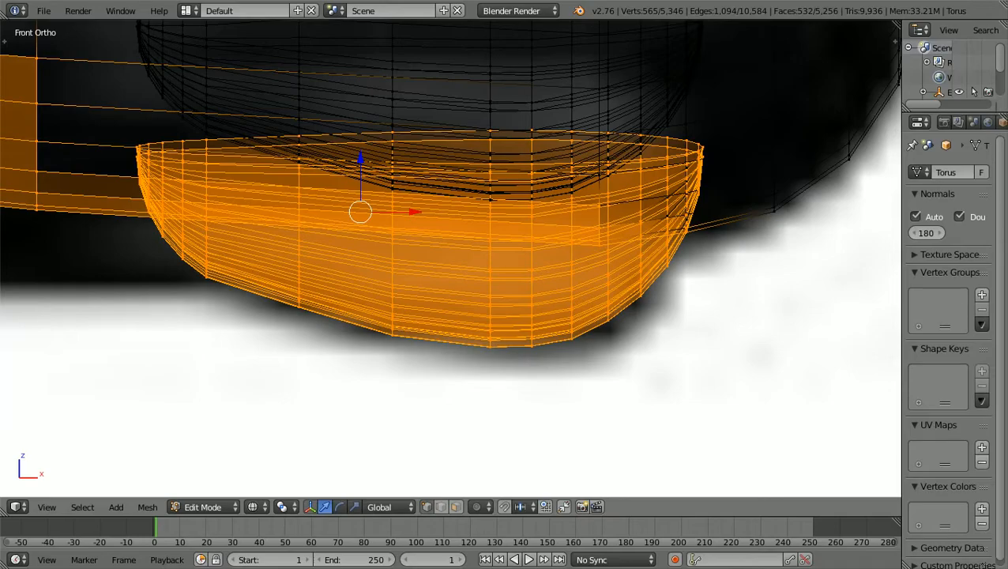
pyautogui.press('b')
pyautogui.moveTo(646, 236); pyautogui.dragTo(678, 186)
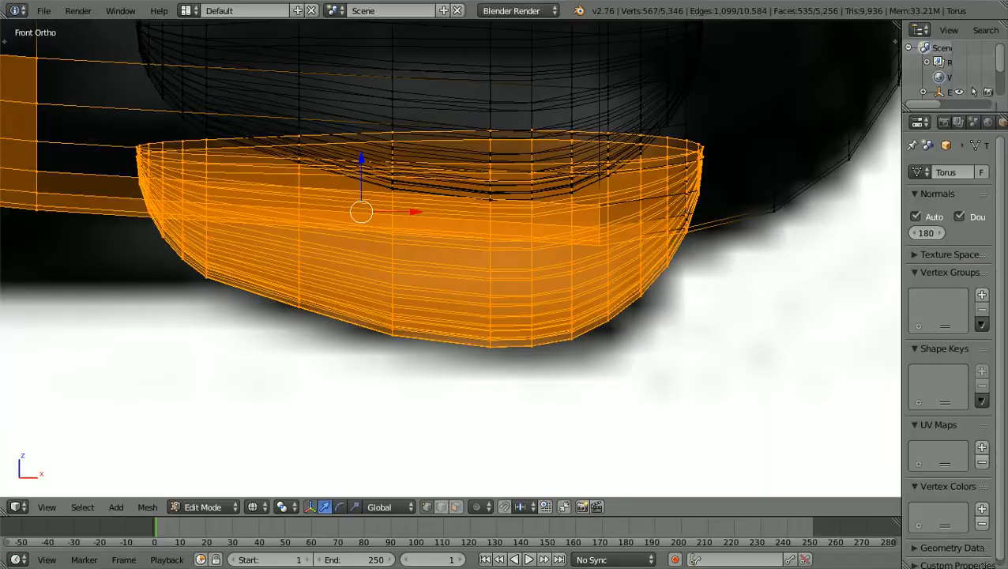
# From below, add the second lowest bump's last front-tip vertices and the cowling vertex just ahead of it to the selection
pyautogui.scroll(-2, 450, 258)
pyautogui.moveTo(450, 259); pyautogui.dragTo(491, 296, button='middle')
pyautogui.moveTo(409, 283); pyautogui.dragTo(235, 388, button='middle')
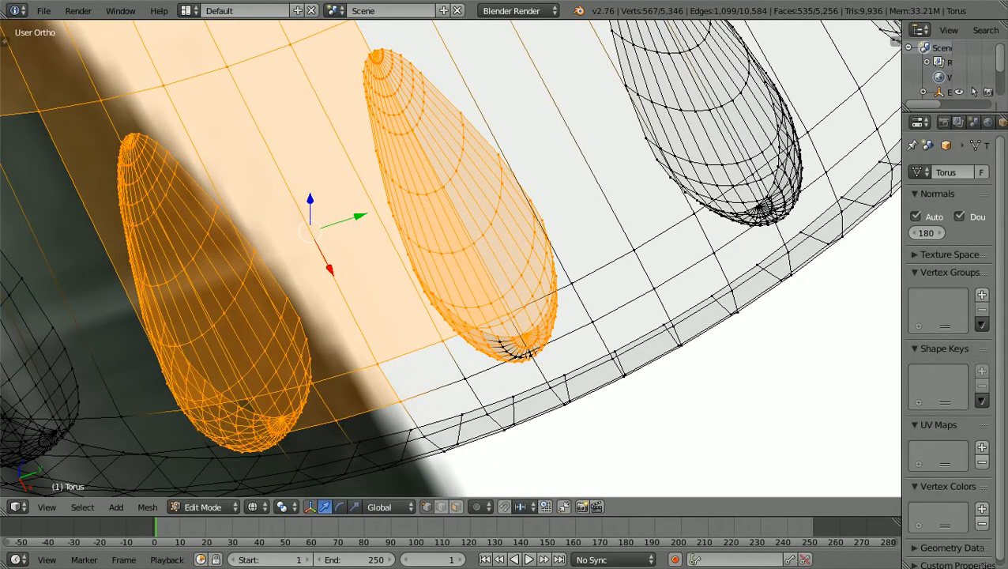
pyautogui.press('b')
pyautogui.moveTo(492, 374); pyautogui.dragTo(542, 320)
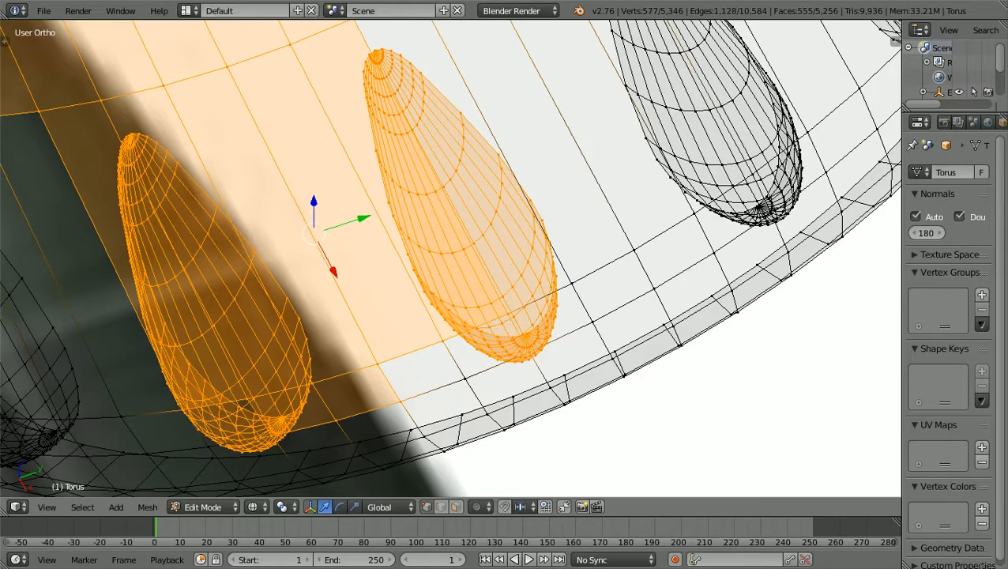
pyautogui.press('b')
pyautogui.moveTo(459, 394); pyautogui.dragTo(486, 364)
# In the front view, move the selected lower rear rings and lowest bumps down about 0.013 along global Z to match the blueprint
pyautogui.scroll(-1, 487, 363)
pyautogui.moveTo(486, 363); pyautogui.dragTo(439, 315, button='middle')
pyautogui.press('KP_1')
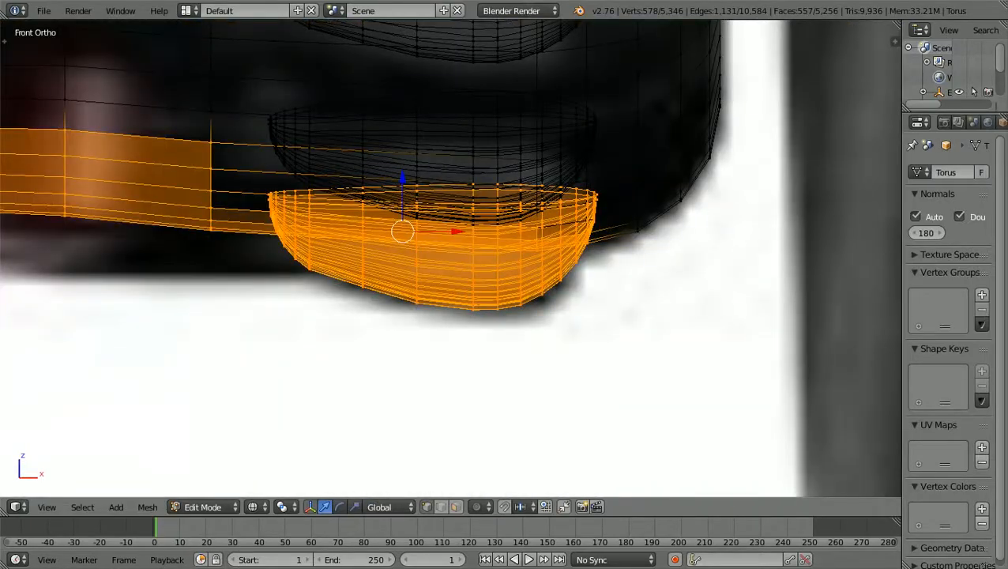
pyautogui.scroll(-4, 442, 253)
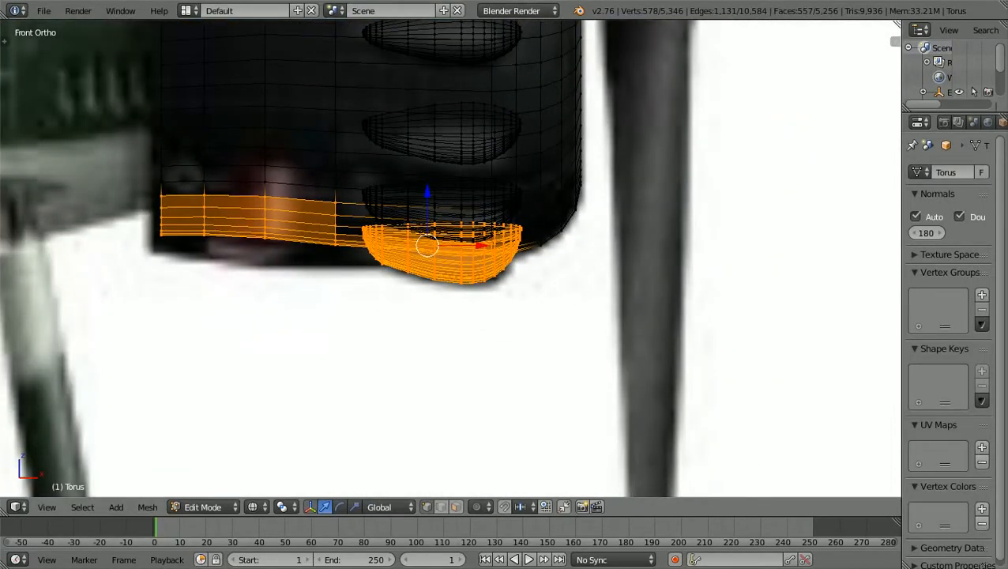
pyautogui.keyDown('ctrl'); pyautogui.scroll(-4, 450, 258); pyautogui.keyUp('ctrl')
pyautogui.scroll(1, 451, 258)
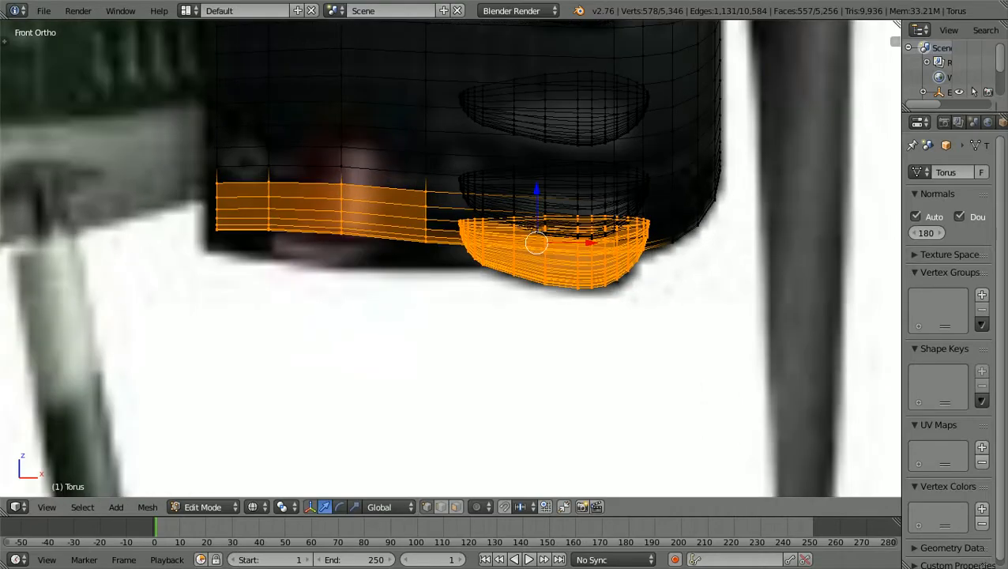
pyautogui.scroll(1, 450, 258)
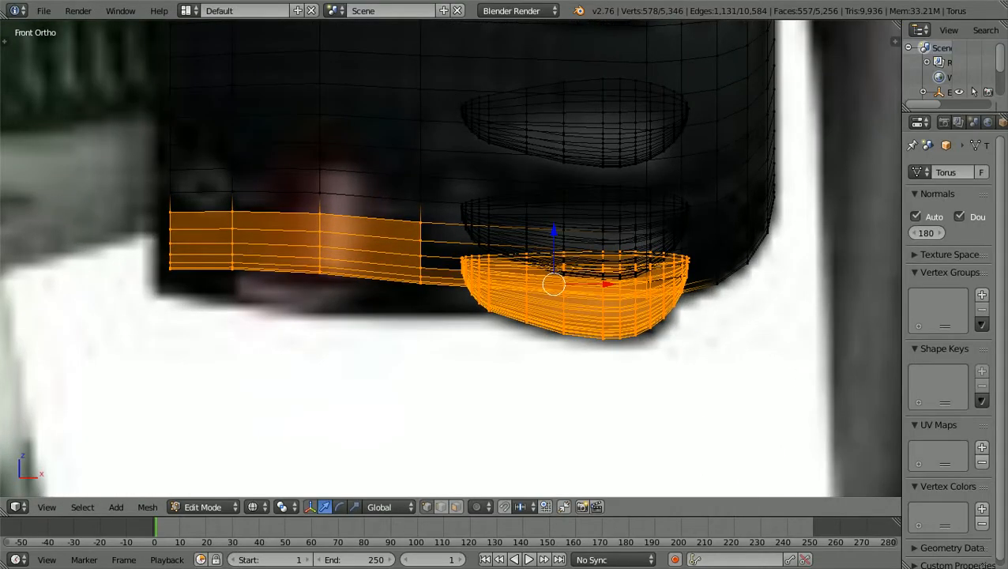
pyautogui.press('g')
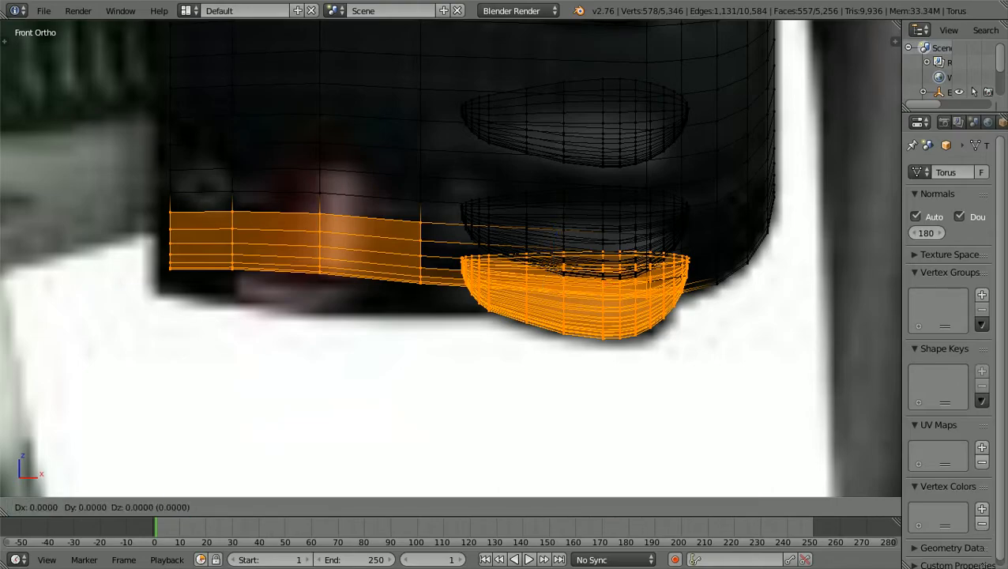
pyautogui.press('z')
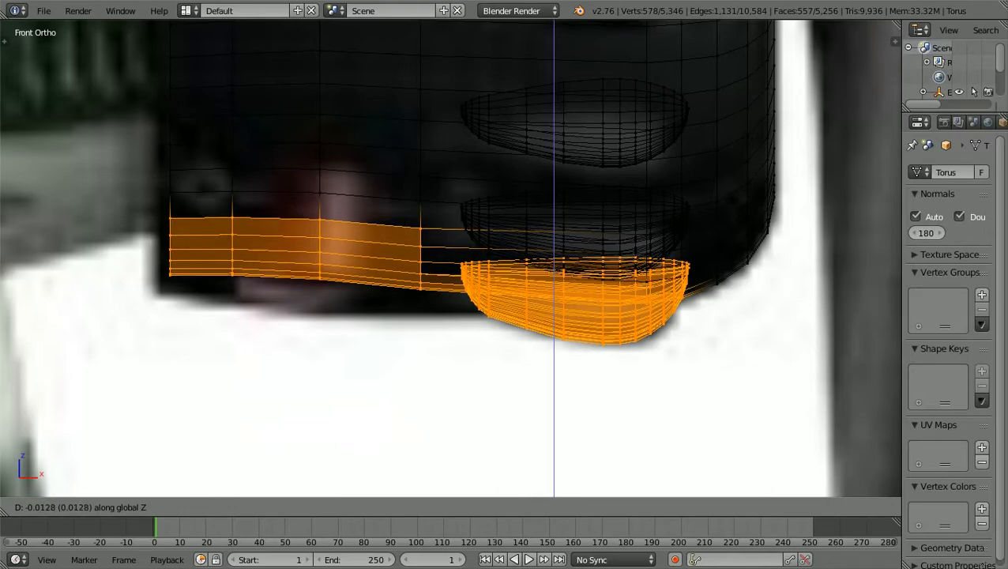
pyautogui.press('Return')
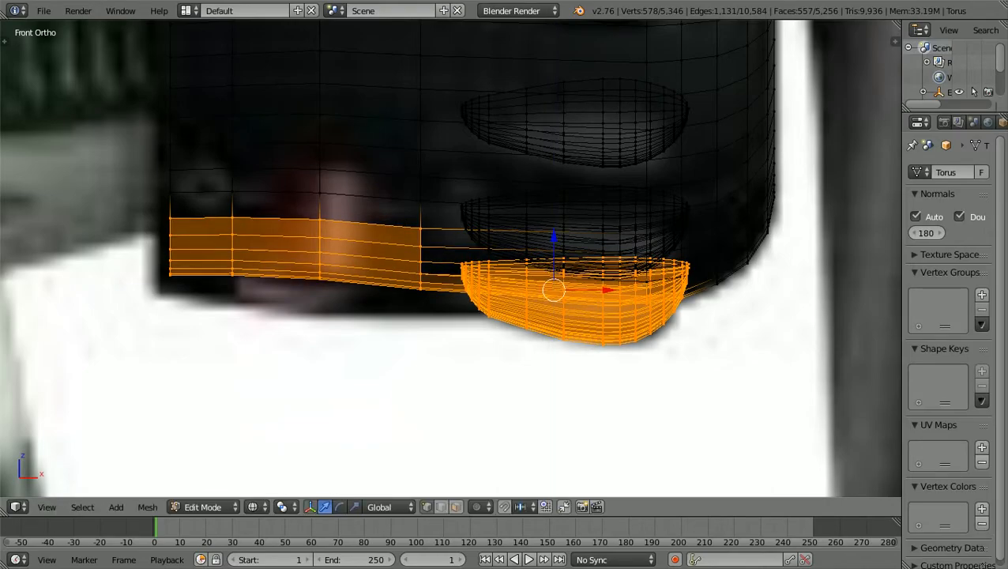
# Select only the lower vertices of the cowling's two rearmost rings and move them down about 0.02 along global Z
pyautogui.press('a')
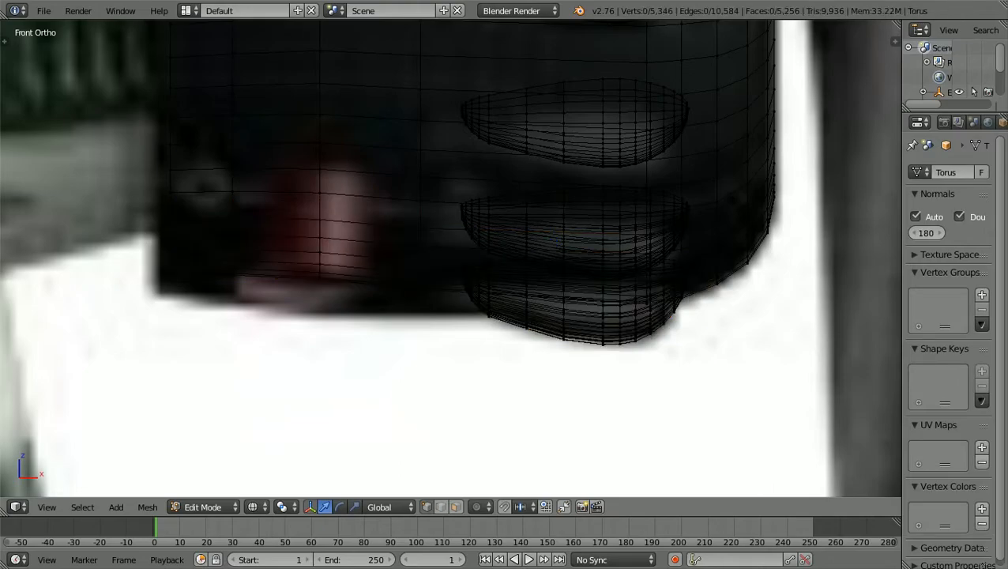
pyautogui.press('b')
pyautogui.moveTo(111, 367); pyautogui.dragTo(267, 161)
pyautogui.press('b')
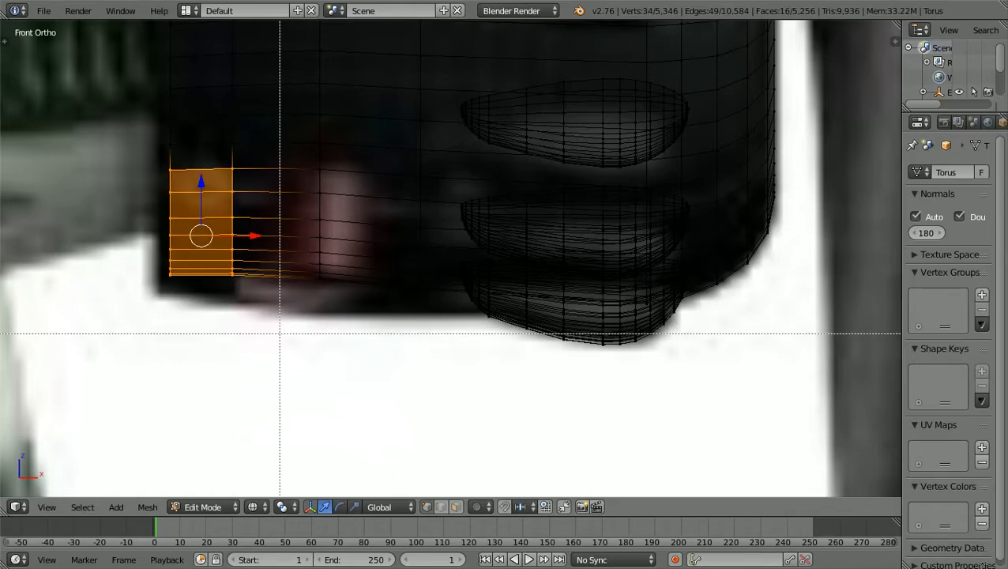
pyautogui.press('Escape')
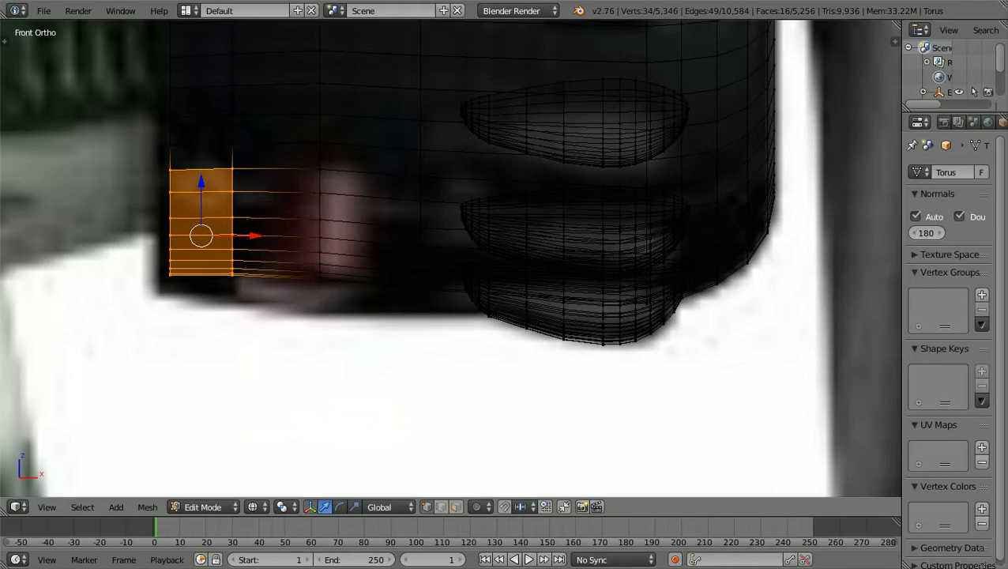
pyautogui.press('g')
pyautogui.press('z')
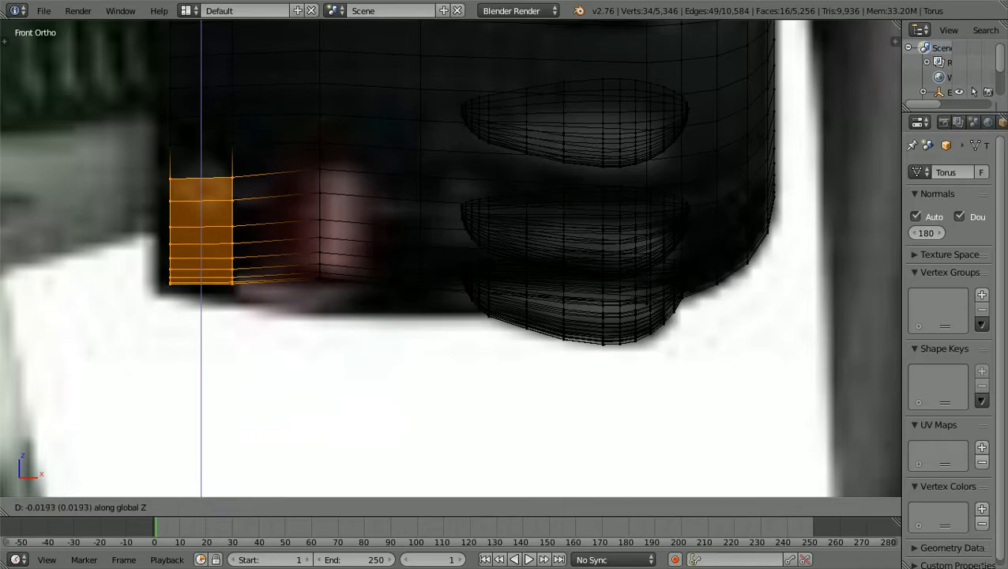
pyautogui.press('Return')
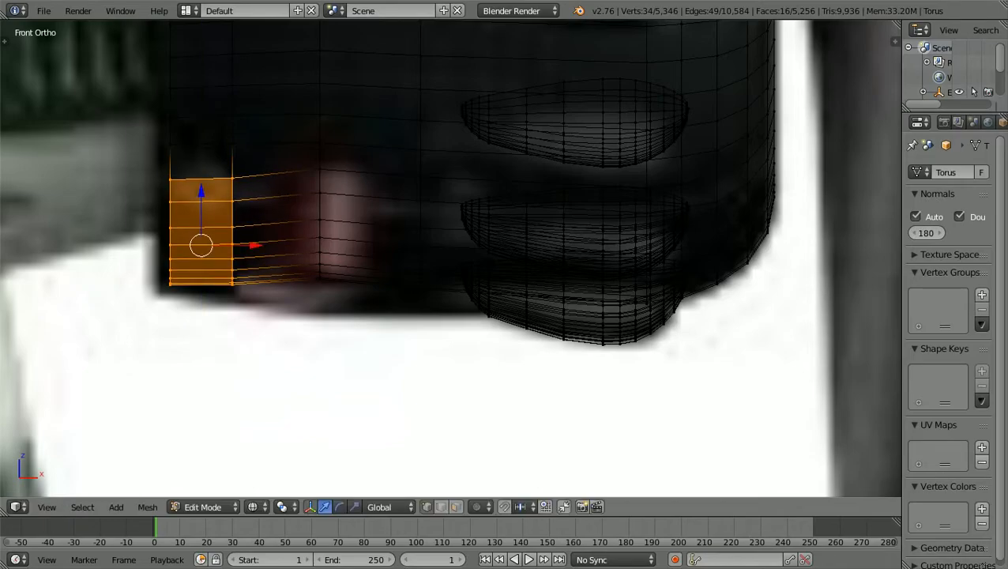
# Select only the lower vertices of the third ring from the rear, move them down about 0.022 along global Z, and deselect everything
pyautogui.press('a')
pyautogui.press('b')
pyautogui.moveTo(302, 331); pyautogui.dragTo(335, 161)
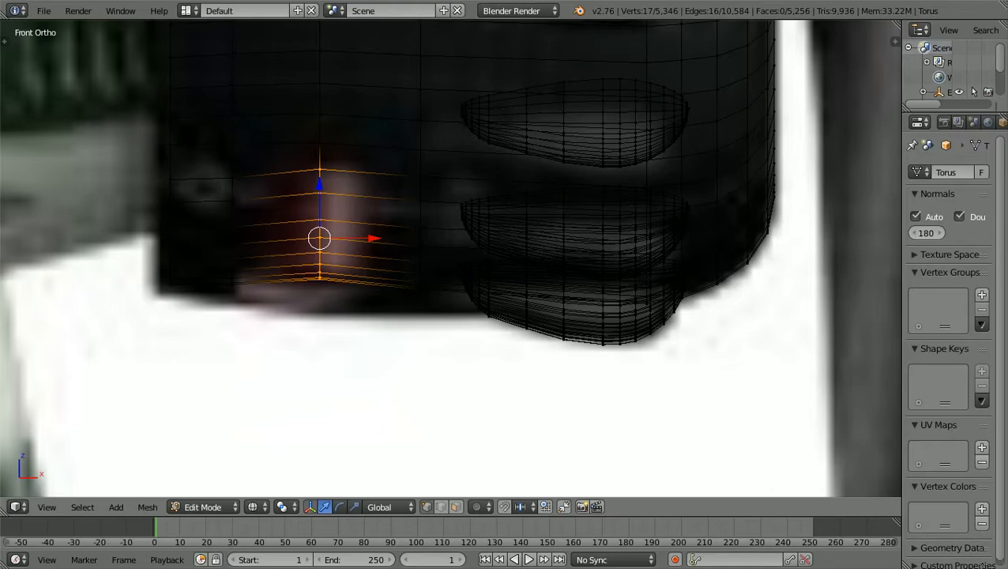
pyautogui.press('g')
pyautogui.press('z')
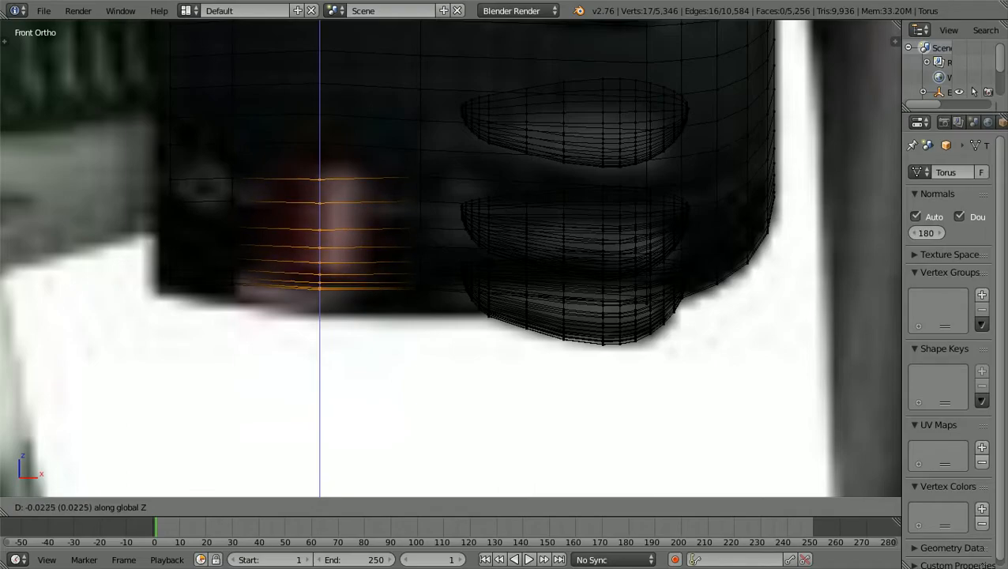
pyautogui.press('Return')
pyautogui.press('a')
# In solid shading, select the visible lower vertices of the four rearmost cowling rings from the front view
pyautogui.press('z')
pyautogui.scroll(-4, 451, 258)
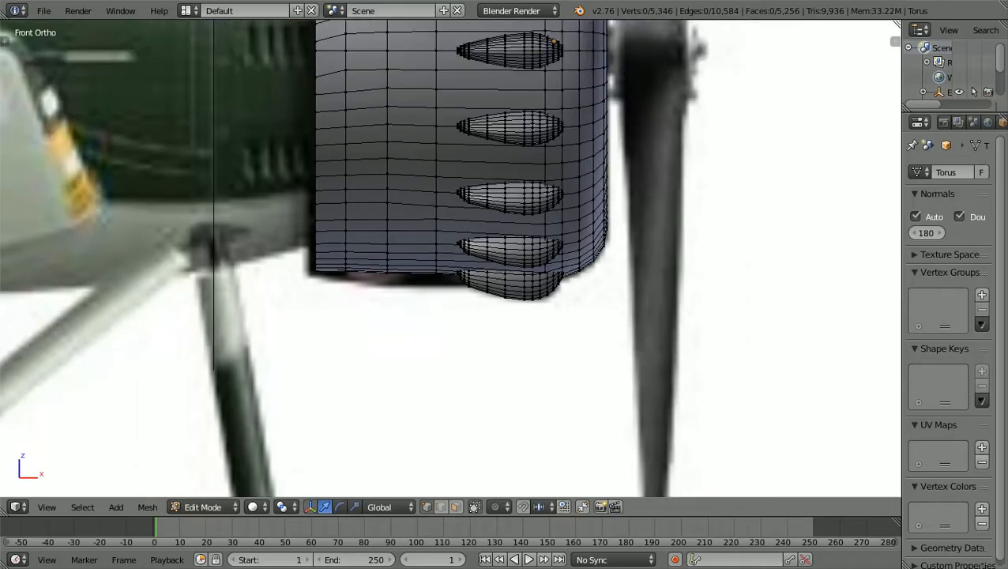
pyautogui.scroll(-2, 451, 258)
pyautogui.moveTo(474, 245); pyautogui.dragTo(207, 212, button='middle')
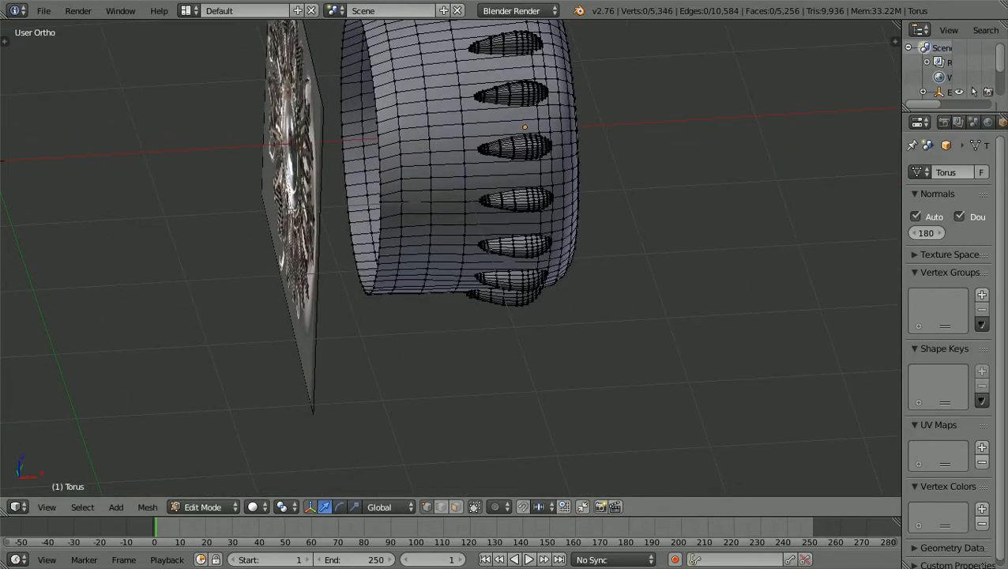
pyautogui.press('KP_1')
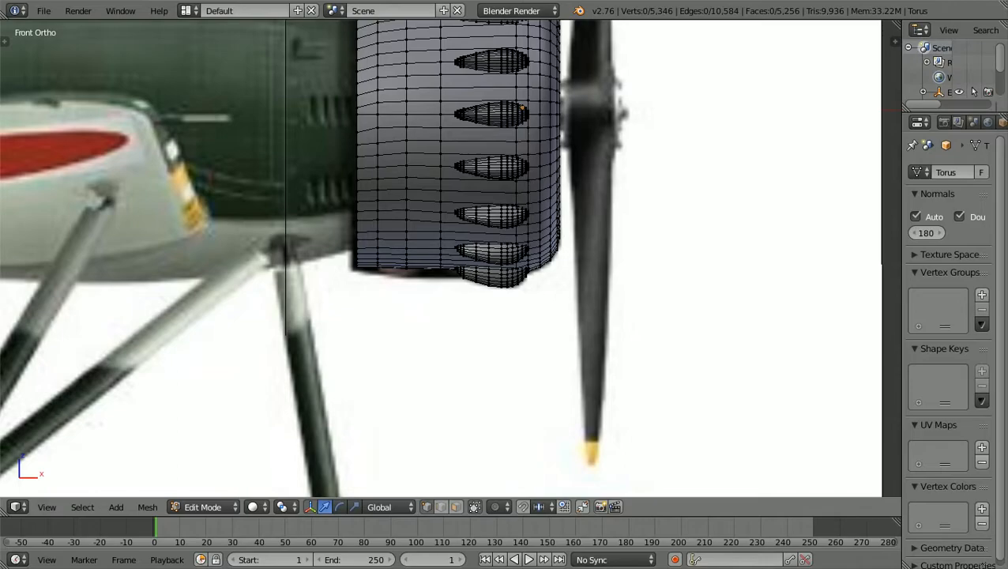
pyautogui.moveTo(351, 293); pyautogui.dragTo(449, 136)
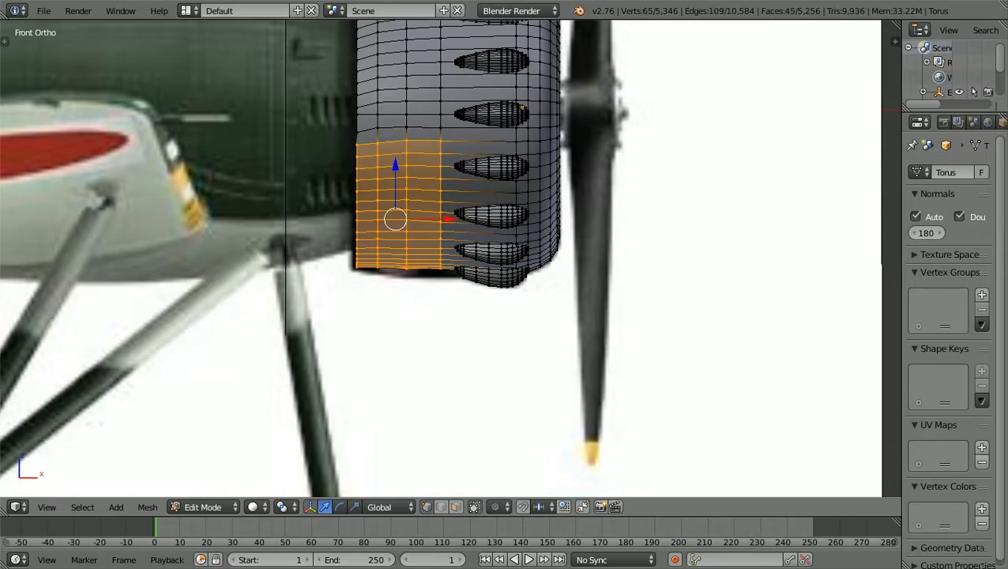
# Try moving the selected lower rear section down about 0.014 along global Z and undo it
pyautogui.press('g')
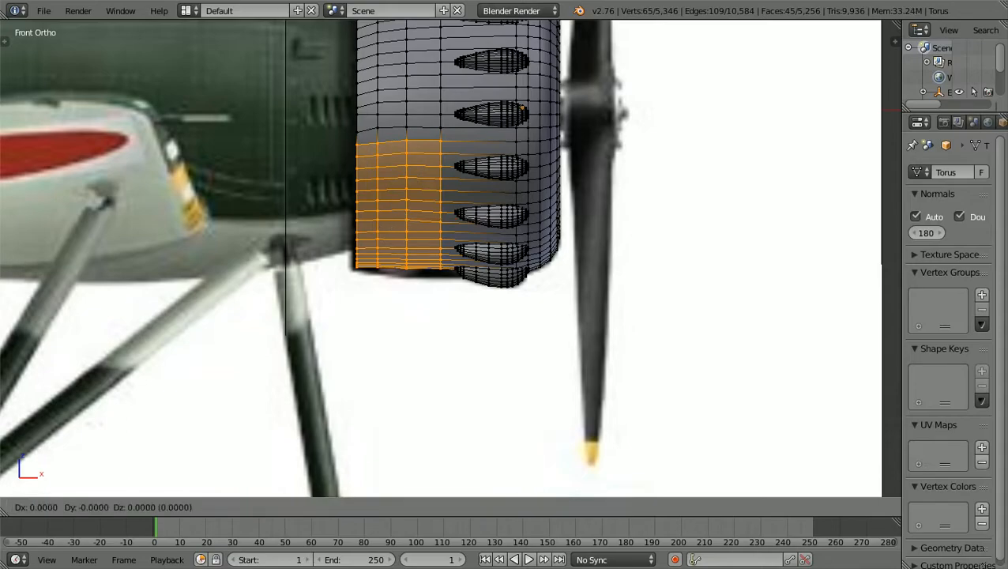
pyautogui.press('z')
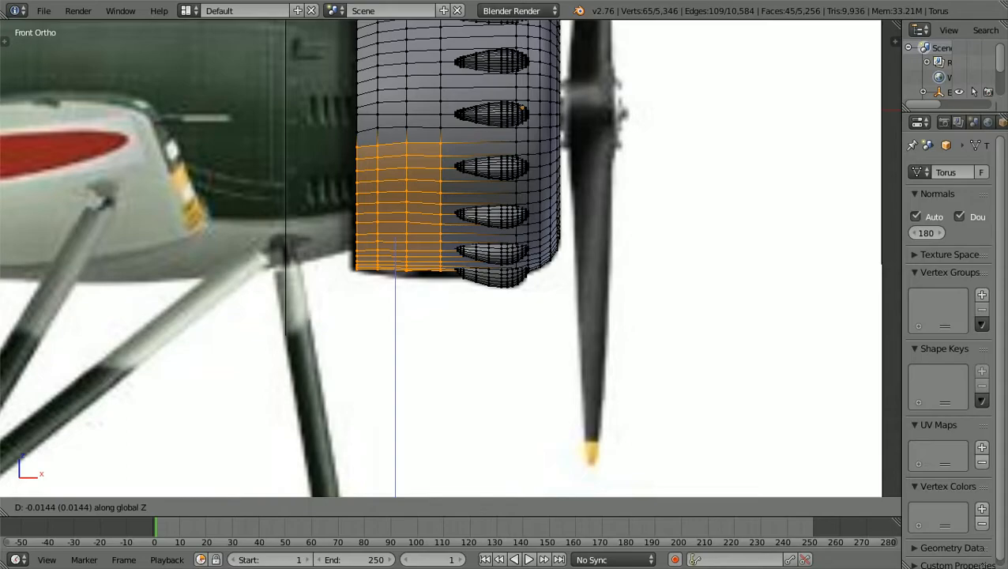
pyautogui.press('Return')
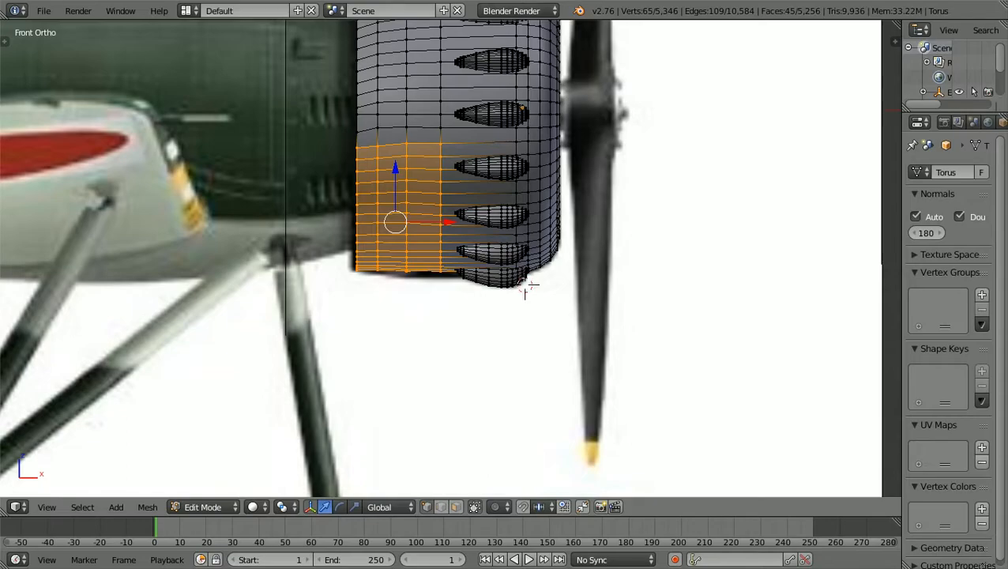
pyautogui.hotkey('ctrl', 'z')
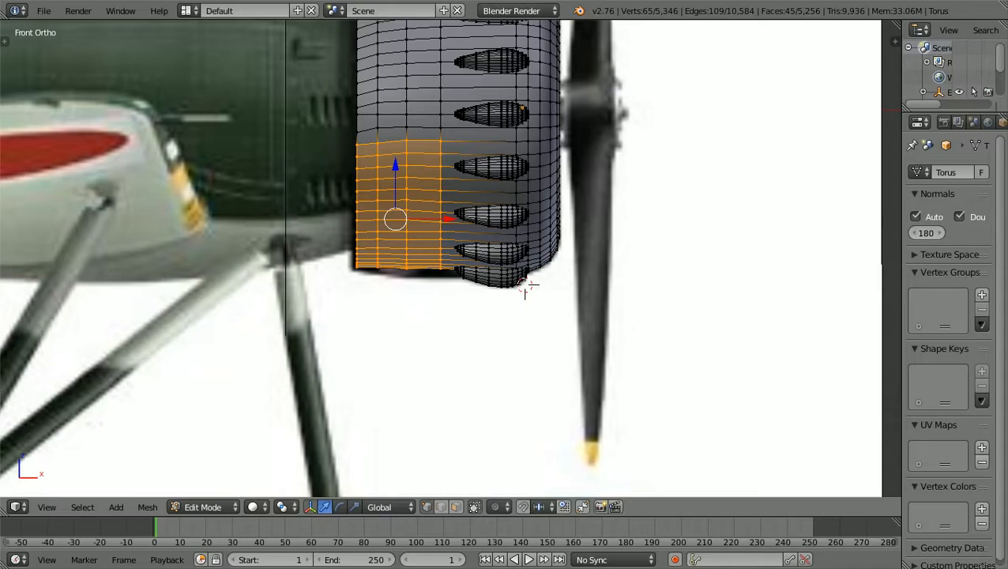
# Try scaling the selected lower rear section uniformly by about 1.017, and only along global Z by about 1.034
pyautogui.press('s')
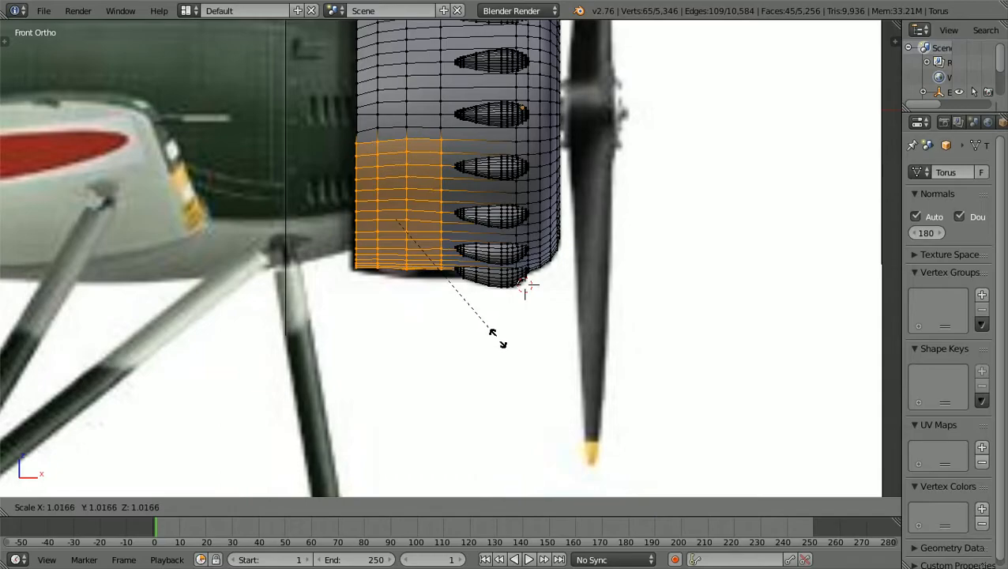
pyautogui.click(498, 338)
pyautogui.scroll(-2, 525, 292)
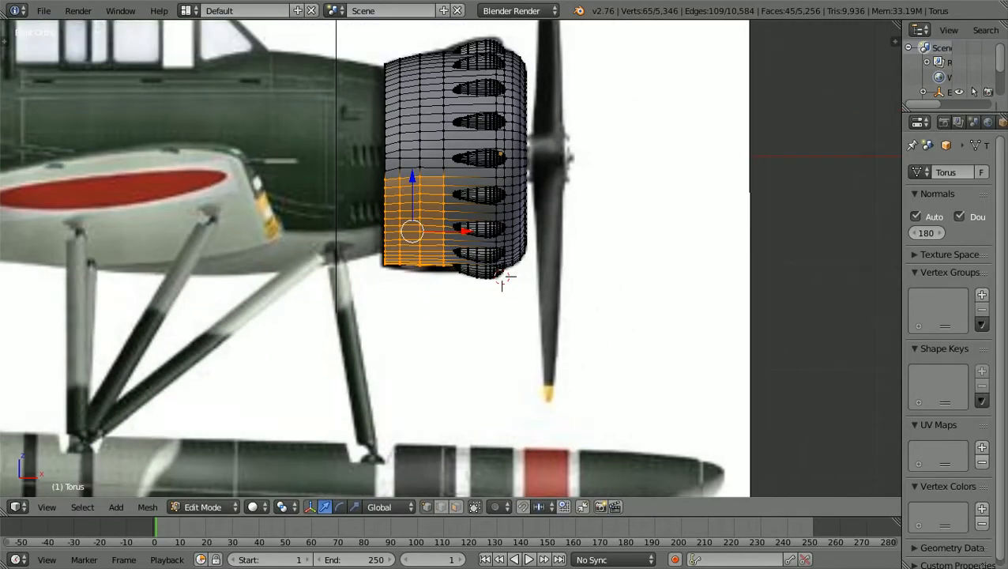
pyautogui.scroll(2, 503, 281)
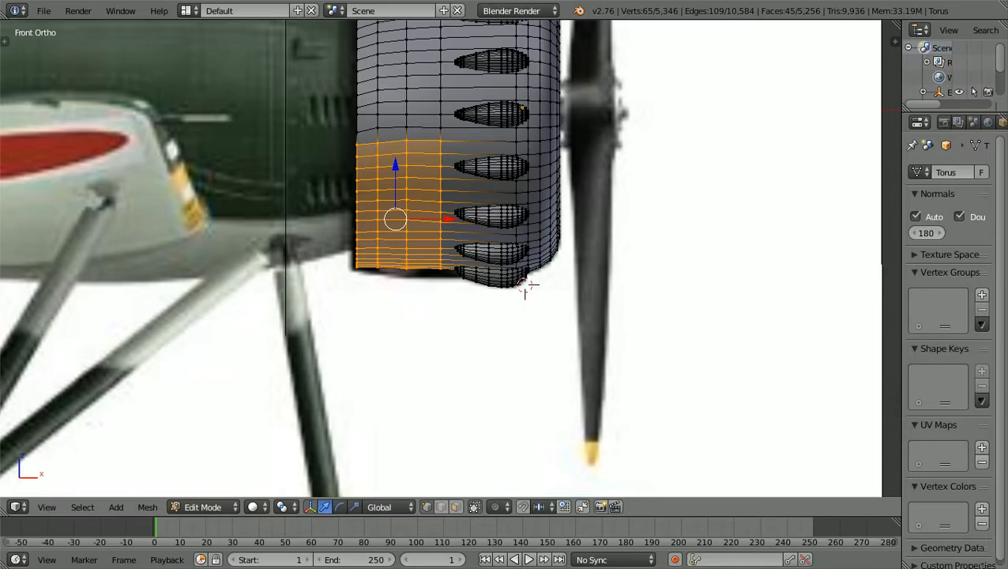
pyautogui.scroll(1, 524, 289)
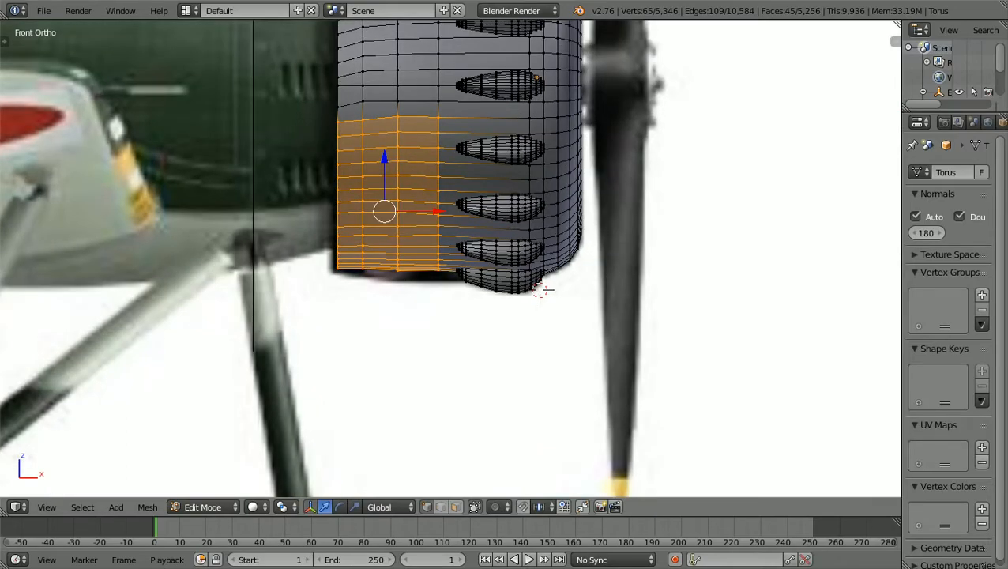
pyautogui.press('s')
pyautogui.press('z')
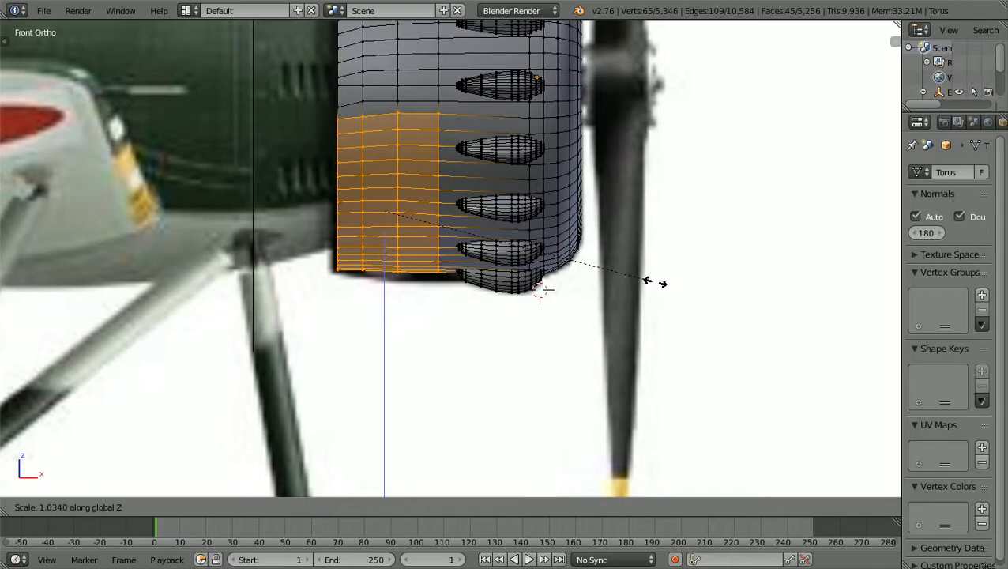
pyautogui.click(654, 283)
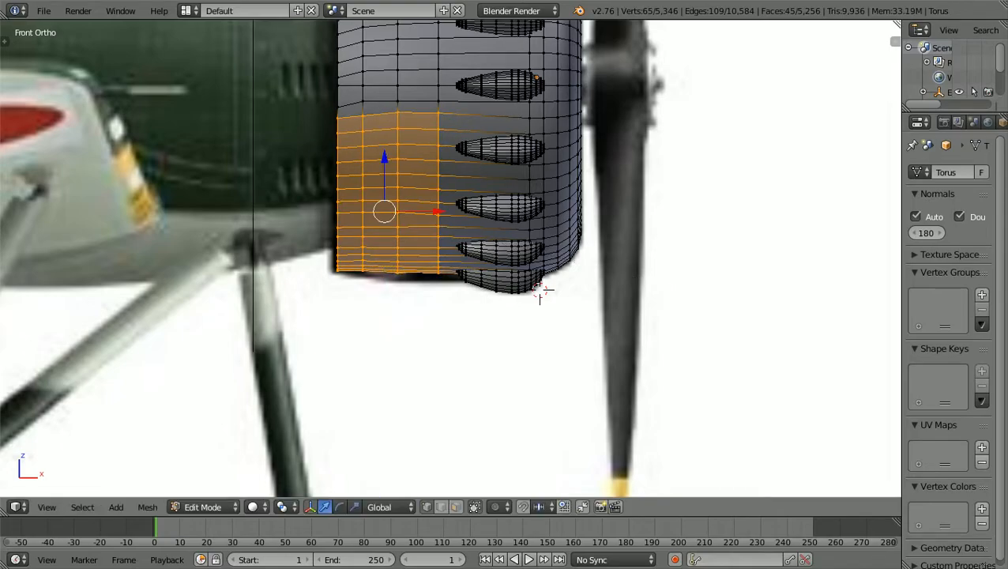
# Try lowering the scaled section about 0.052 along global Z, check it from the cowling's front, and undo the move and scaling
pyautogui.press('g')
pyautogui.press('z')
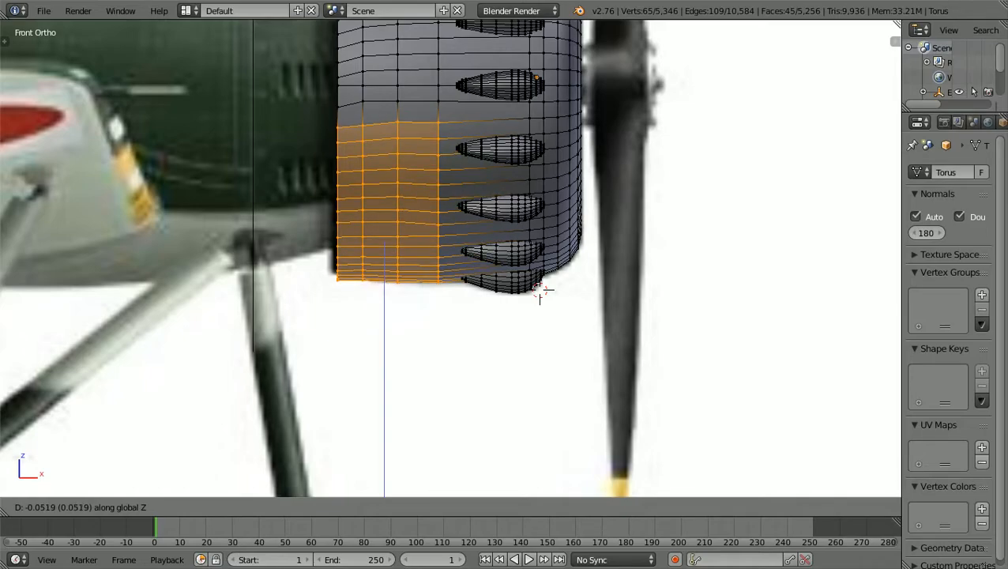
pyautogui.click(541, 291)
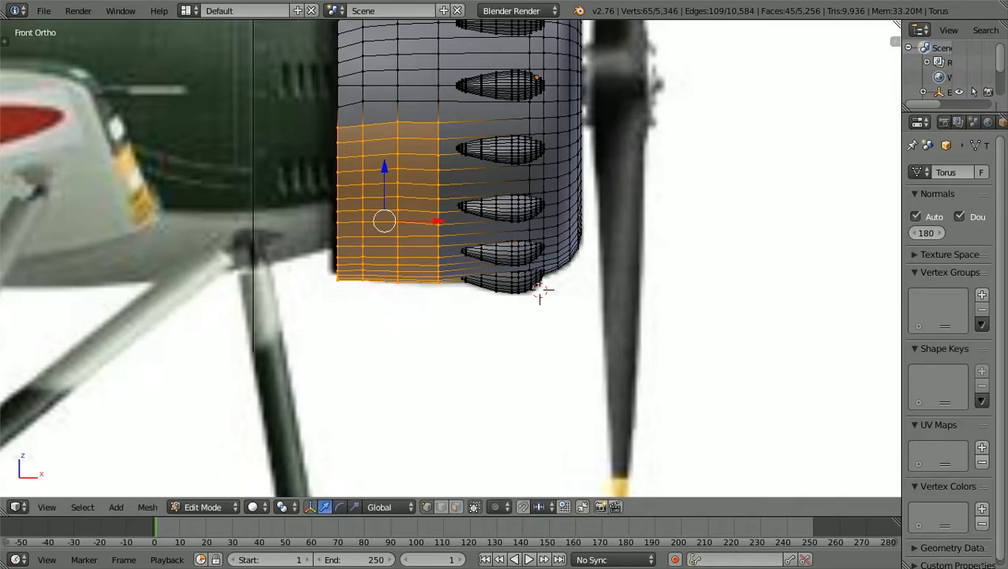
pyautogui.press('a')
pyautogui.scroll(-1, 450, 259)
pyautogui.moveTo(506, 269); pyautogui.dragTo(370, 274, button='middle')
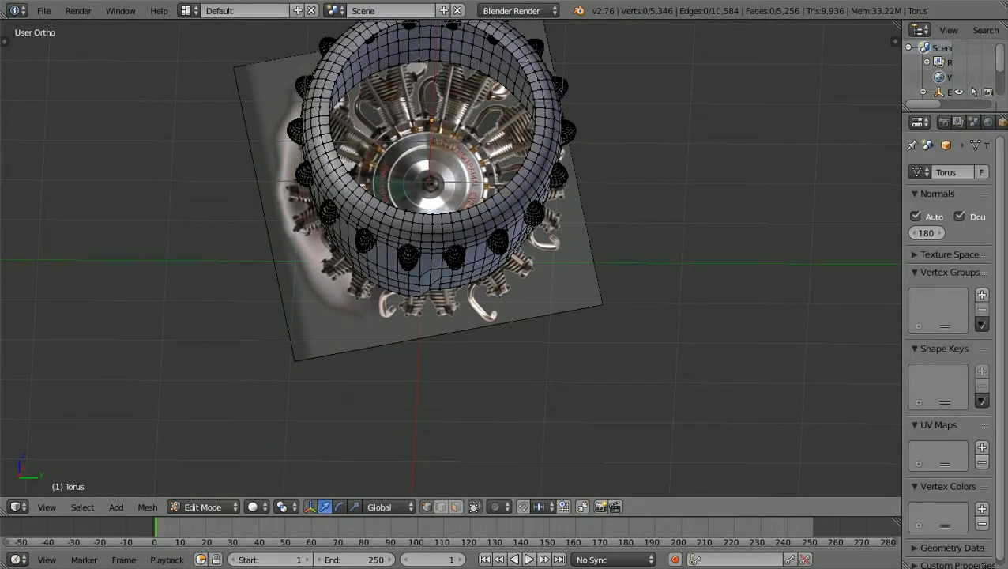
pyautogui.hotkey('ctrl', 'z')
pyautogui.hotkey('ctrl', 'z')
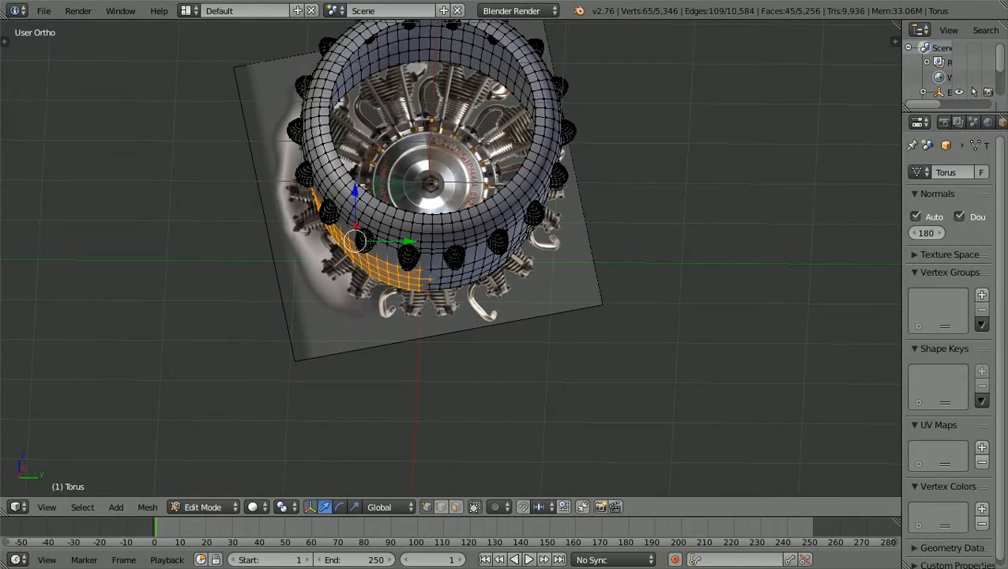
# Return to the front view in wireframe shading, keeping the lower rear section selected
pyautogui.scroll(-1, 449, 257)
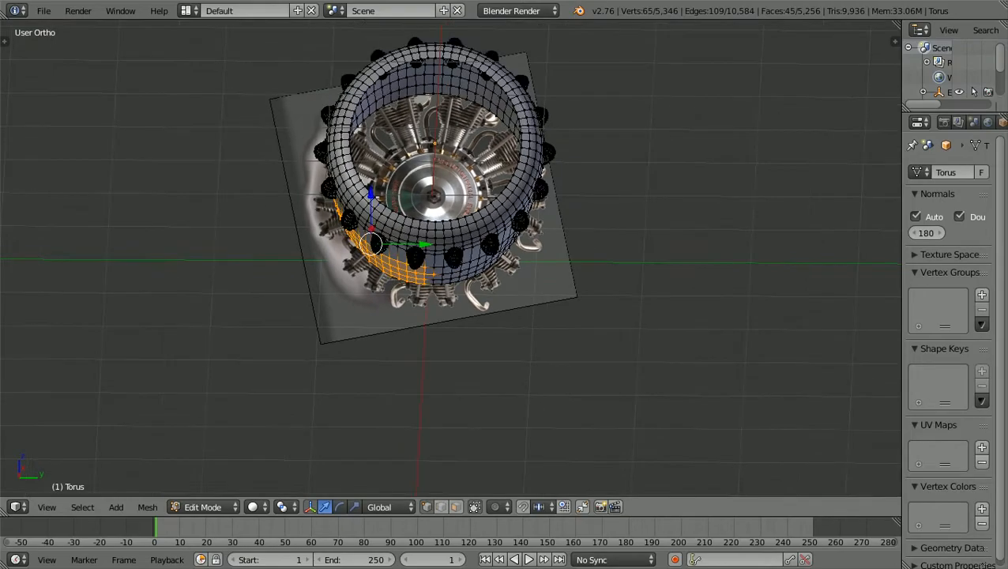
pyautogui.press('KP_1')
pyautogui.scroll(2, 451, 258)
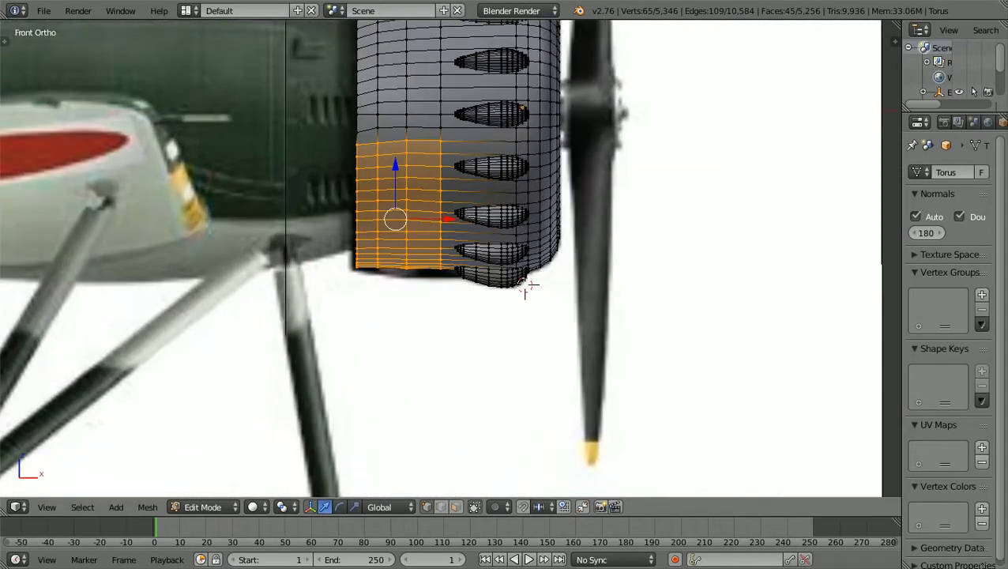
pyautogui.press('z')
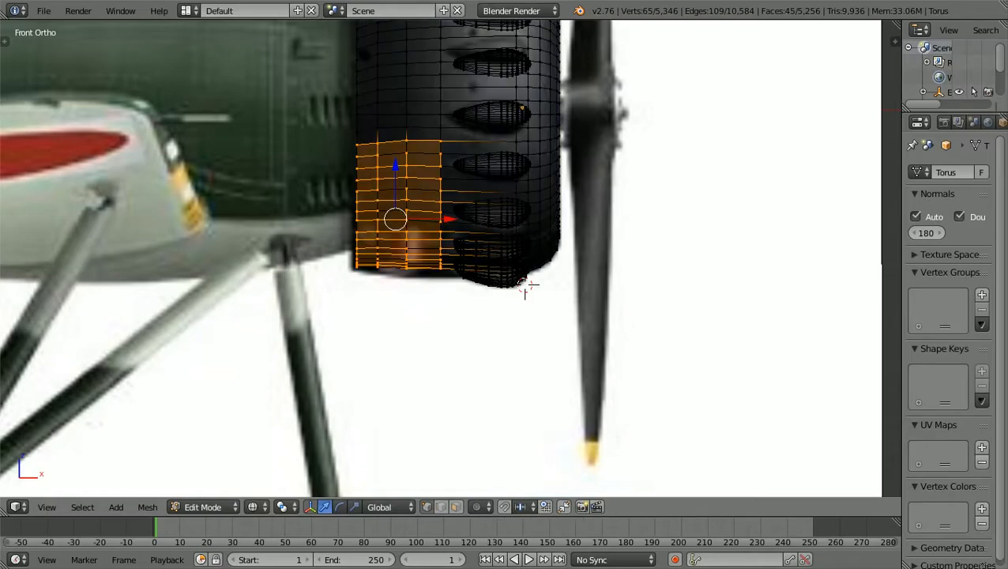
# Select the lower rear section's vertices on both sides of the cowling and stretch them slightly along global Z
pyautogui.press('b')
pyautogui.moveTo(339, 298); pyautogui.dragTo(445, 133)
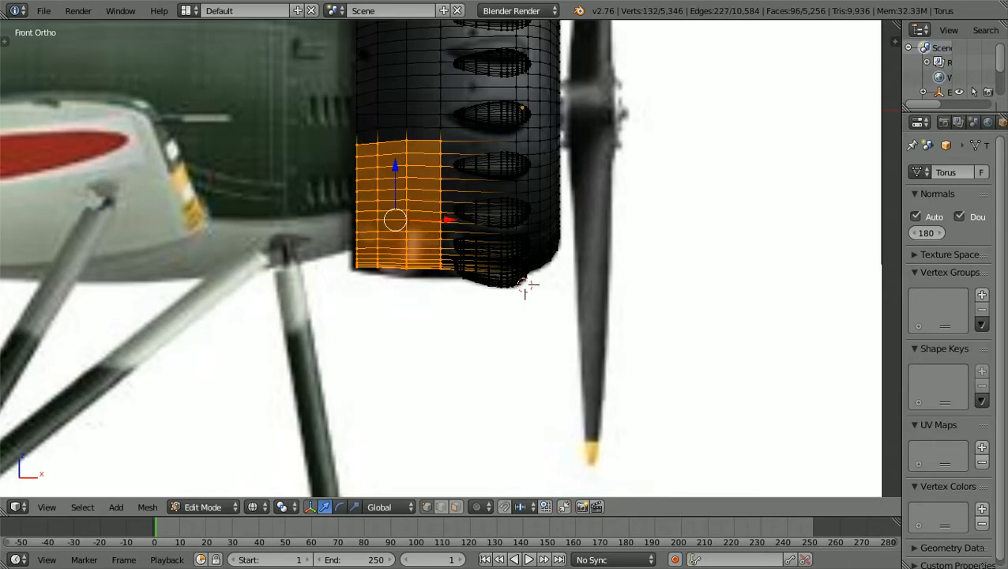
pyautogui.press('z')
pyautogui.scroll(-1, 451, 259)
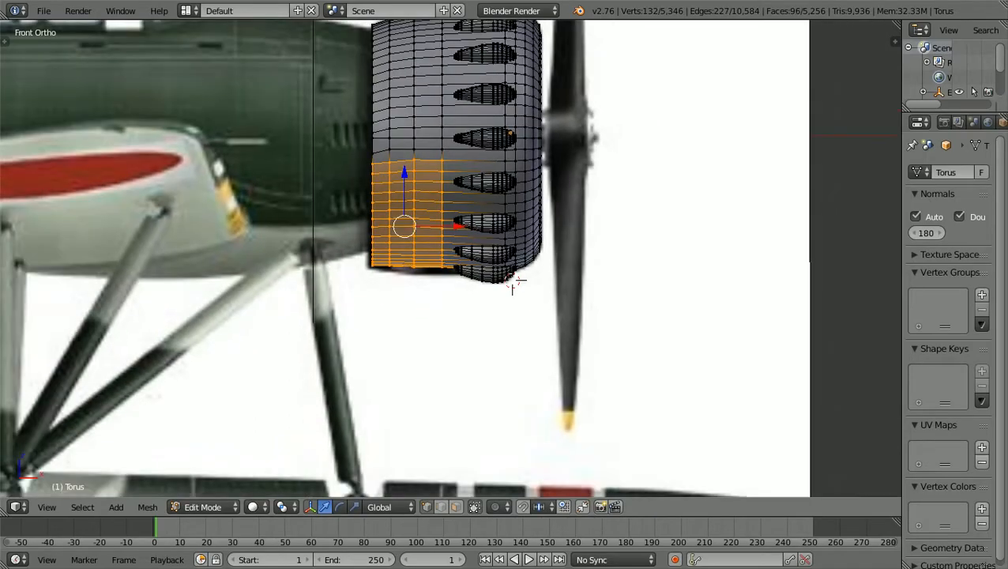
pyautogui.scroll(2, 450, 258)
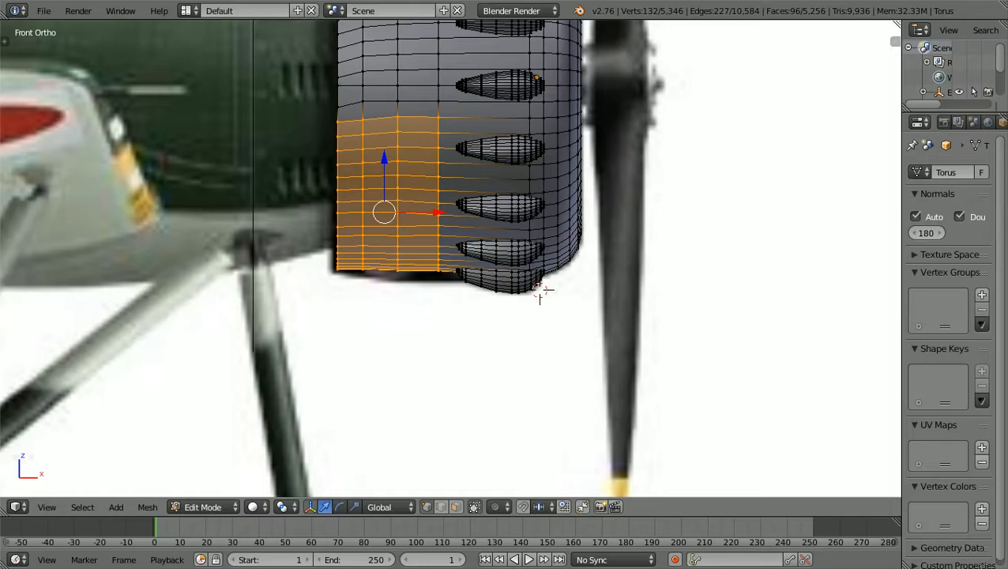
pyautogui.press('s')
pyautogui.press('z')
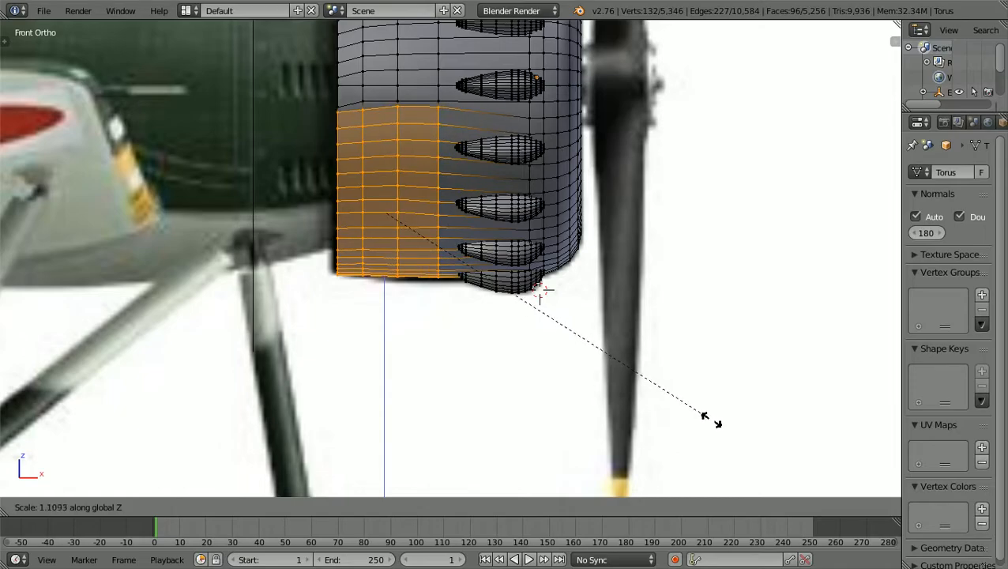
pyautogui.click(697, 417)
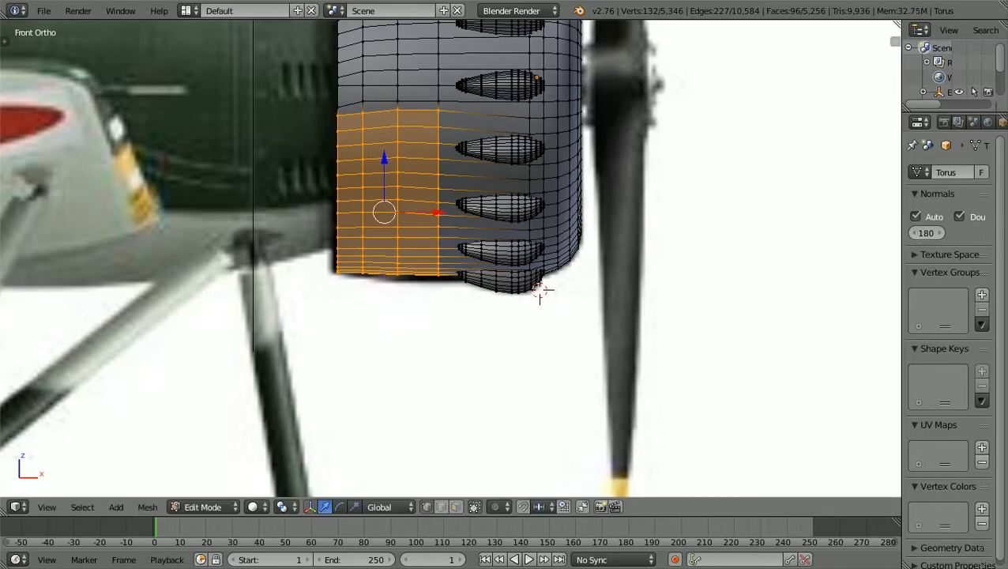
# Lower the selected rear section about 0.04 along global Z
pyautogui.press('g')
pyautogui.press('z')
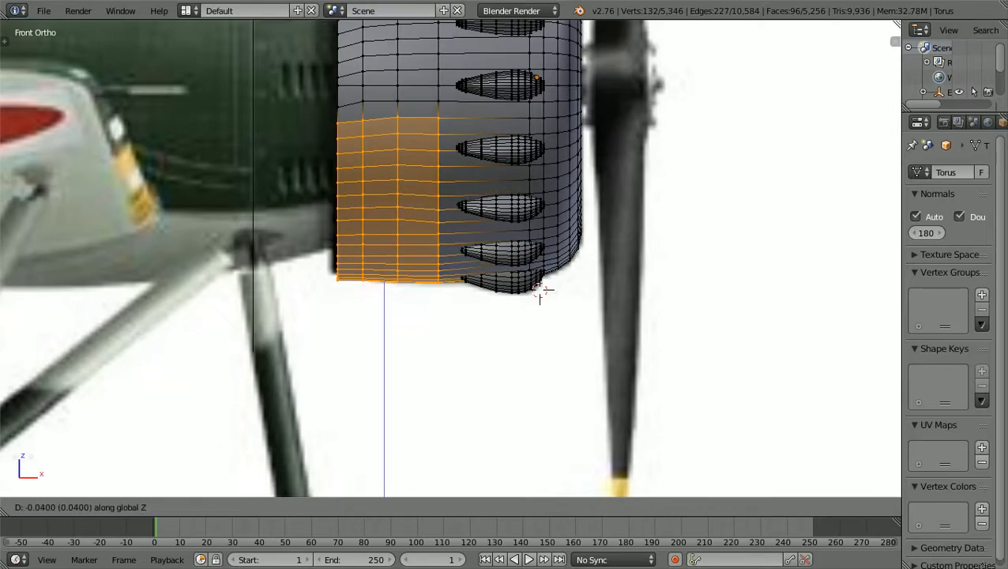
pyautogui.click(541, 291)
# Check the selected rear section from an angled view and scale it by about 0.998 along global Y
pyautogui.moveTo(540, 291); pyautogui.dragTo(115, 202, button='middle')
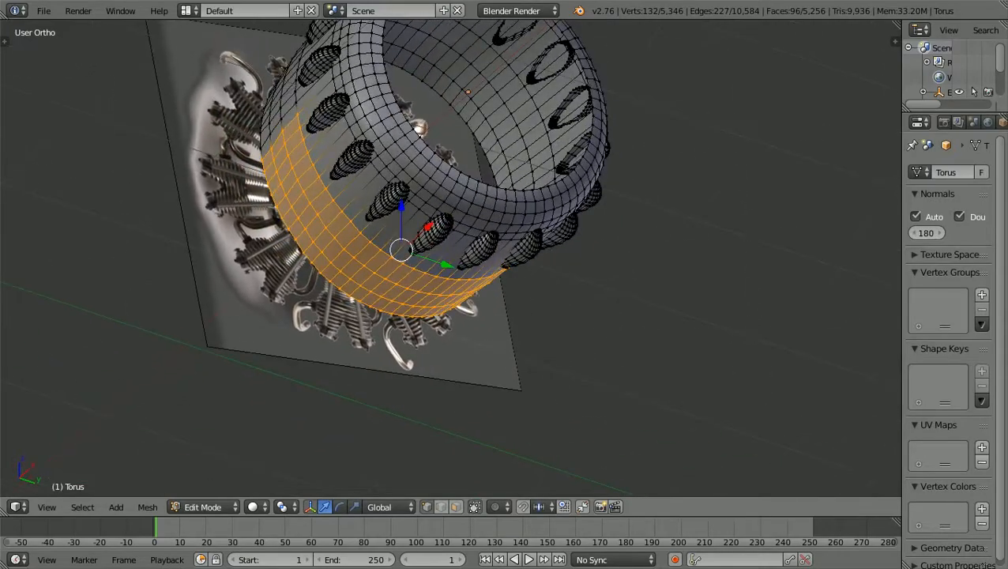
pyautogui.scroll(2, 450, 260)
pyautogui.keyDown('shift'); pyautogui.moveTo(450, 261); pyautogui.dragTo(450, 372, button='middle'); pyautogui.keyUp('shift')
pyautogui.scroll(1, 450, 371)
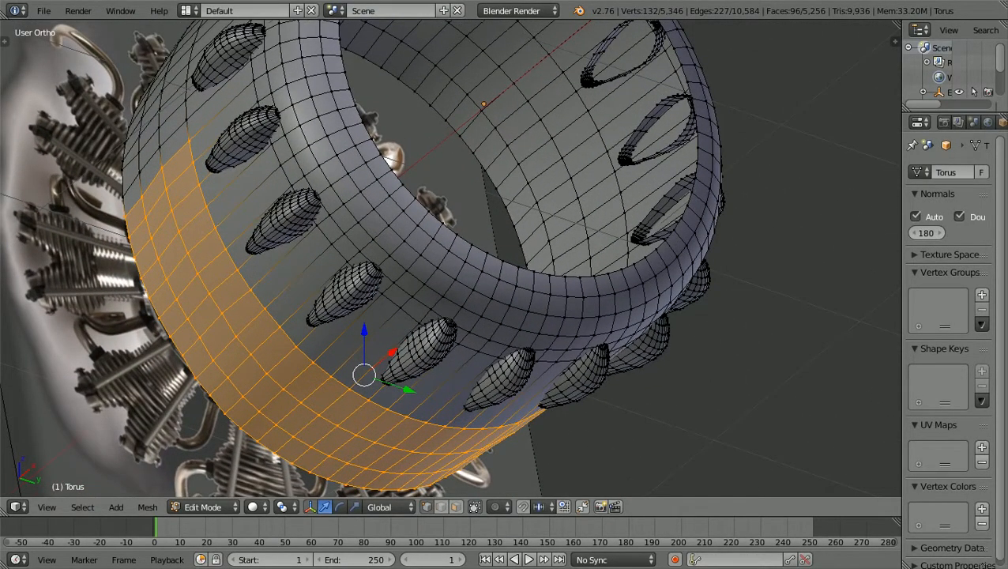
pyautogui.press('s')
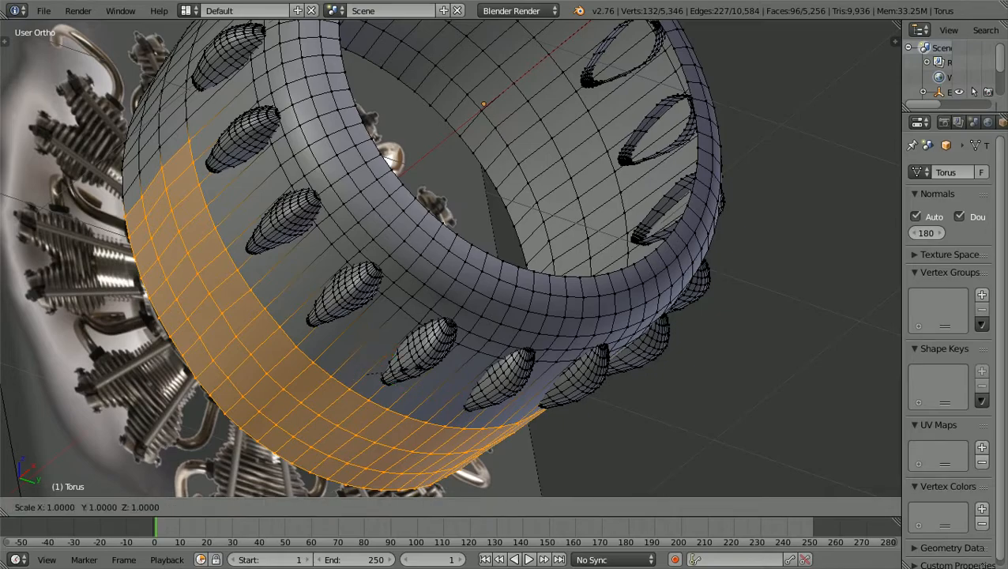
pyautogui.press('y')
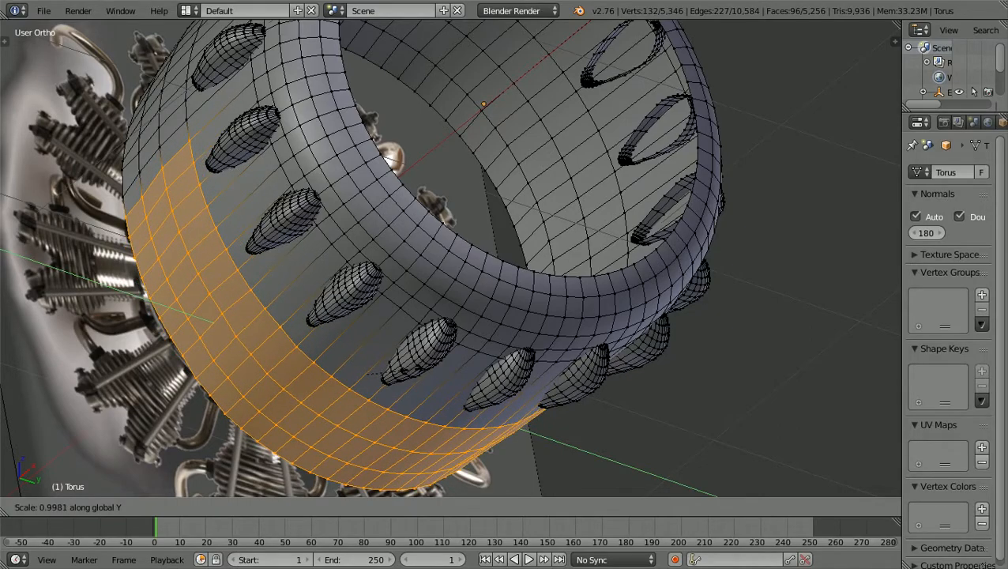
pyautogui.click(411, 369)
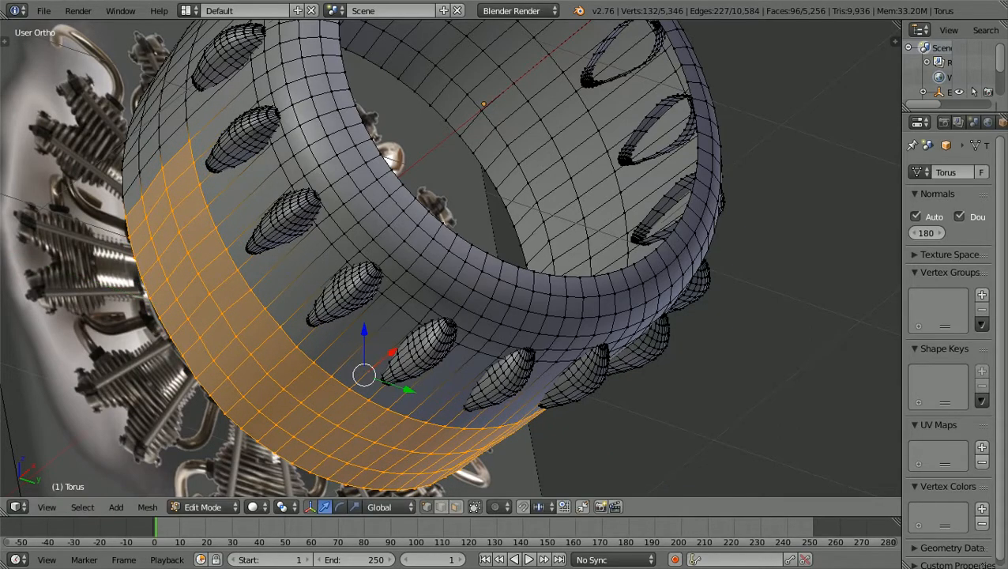
# In wireframe front view, select the lower half of the two rearmost rings and raise it slightly along global Z
pyautogui.scroll(-2, 411, 370)
pyautogui.moveTo(411, 370); pyautogui.dragTo(566, 360, button='middle')
pyautogui.press('KP_1')
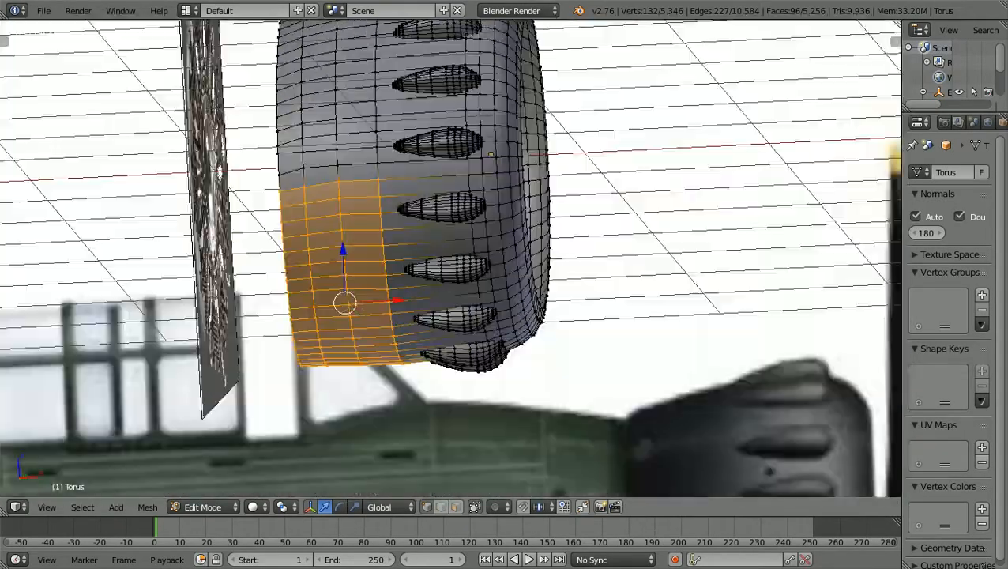
pyautogui.scroll(3, 500, 366)
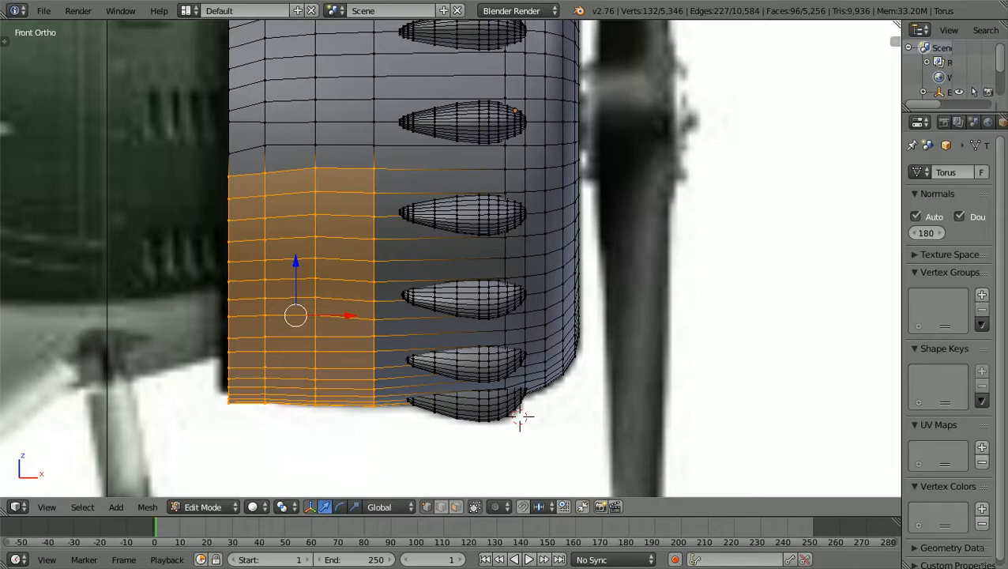
pyautogui.scroll(-1, 508, 392)
pyautogui.press('a')
pyautogui.press('z')
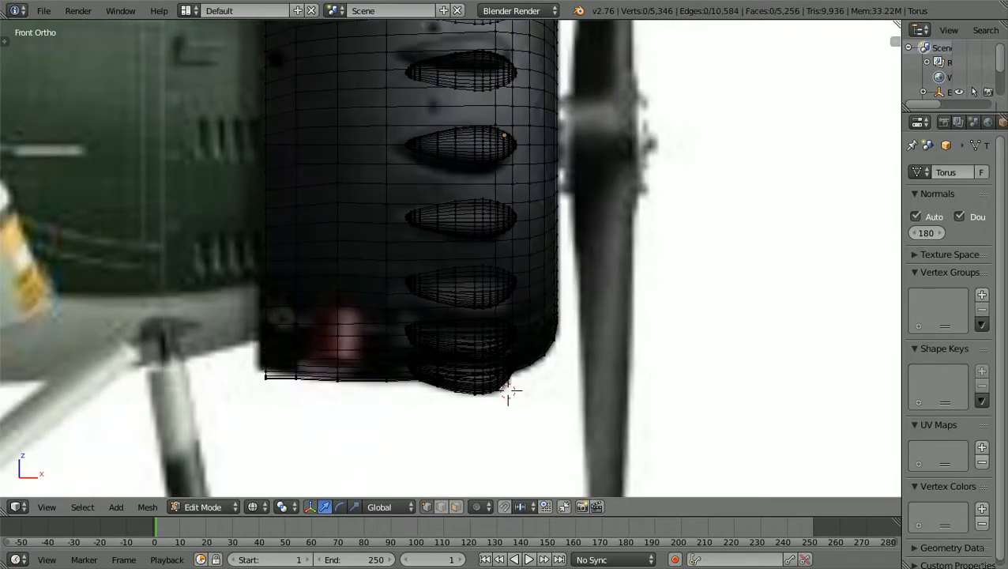
pyautogui.press('b')
pyautogui.moveTo(235, 428); pyautogui.dragTo(319, 195)
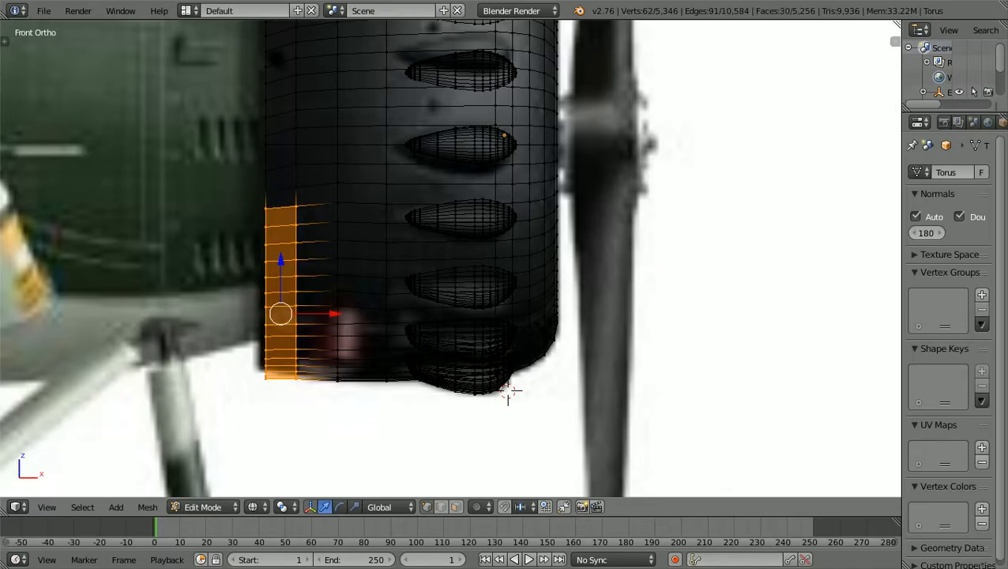
pyautogui.press('g')
pyautogui.press('z')
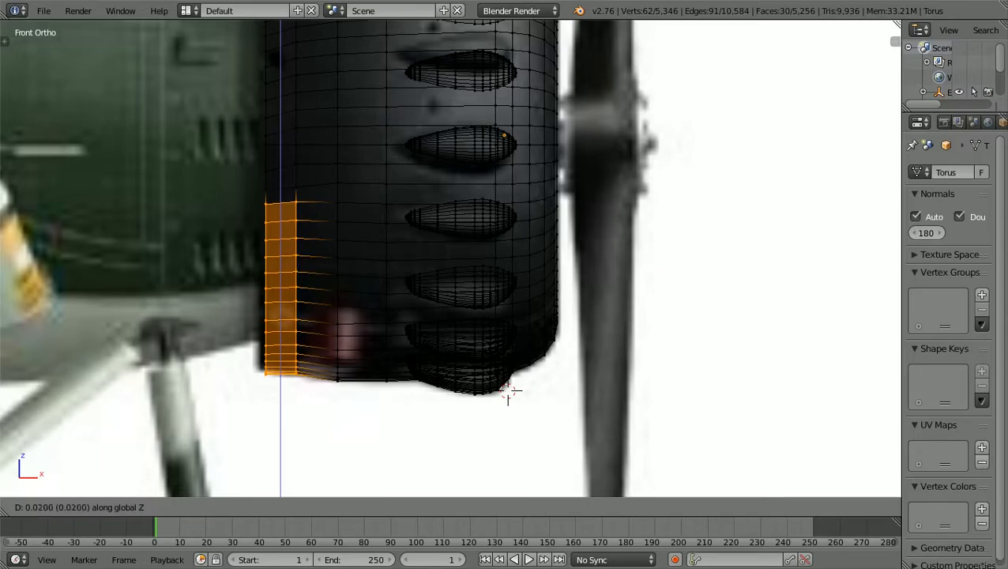
pyautogui.press('Return')
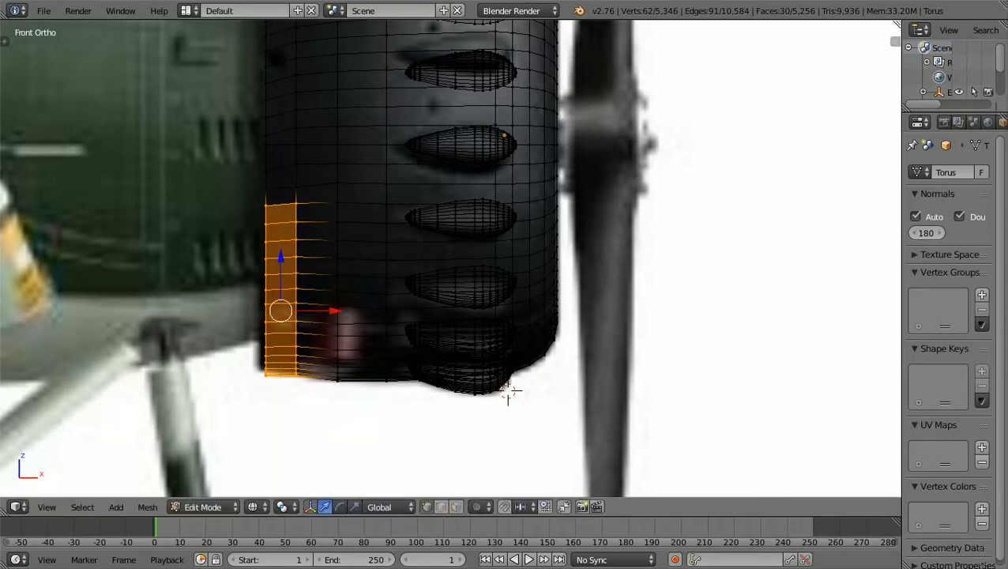
# Select only the lower vertices of the cowling's rearmost ring and raise them about 0.02 along global Z
pyautogui.press('a')
pyautogui.press('b')
pyautogui.moveTo(224, 406); pyautogui.dragTo(277, 184)
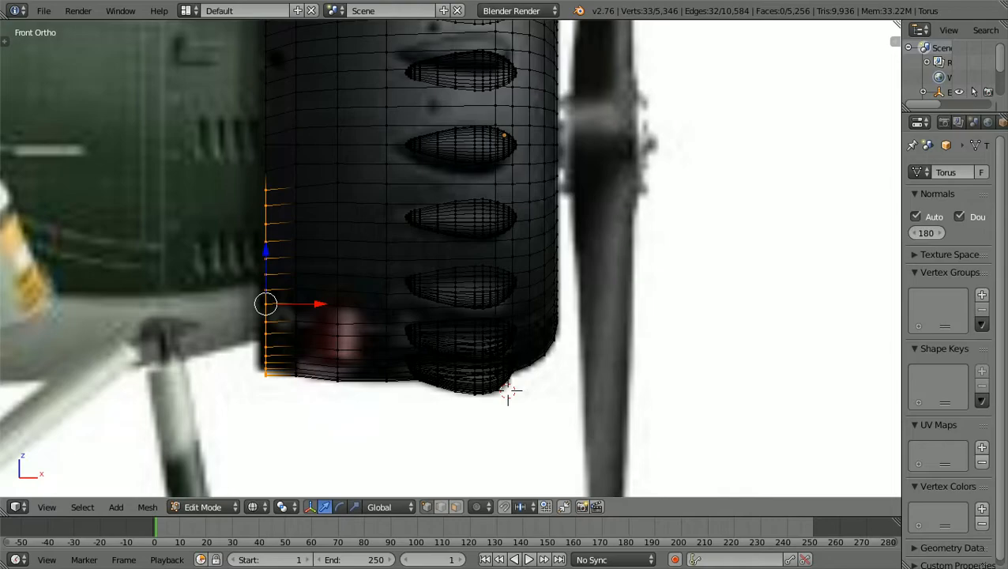
pyautogui.press('g')
pyautogui.press('z')
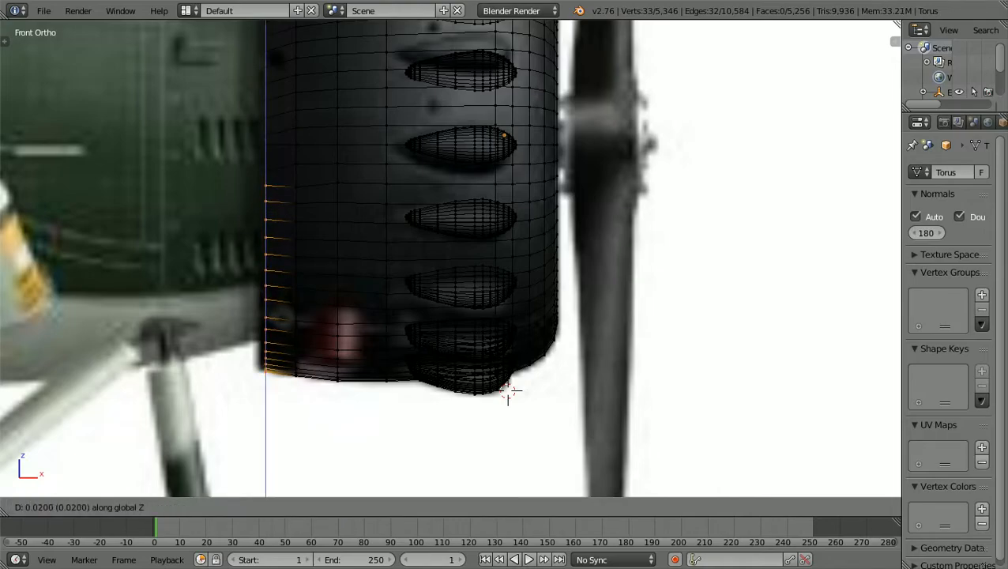
pyautogui.click(510, 389)
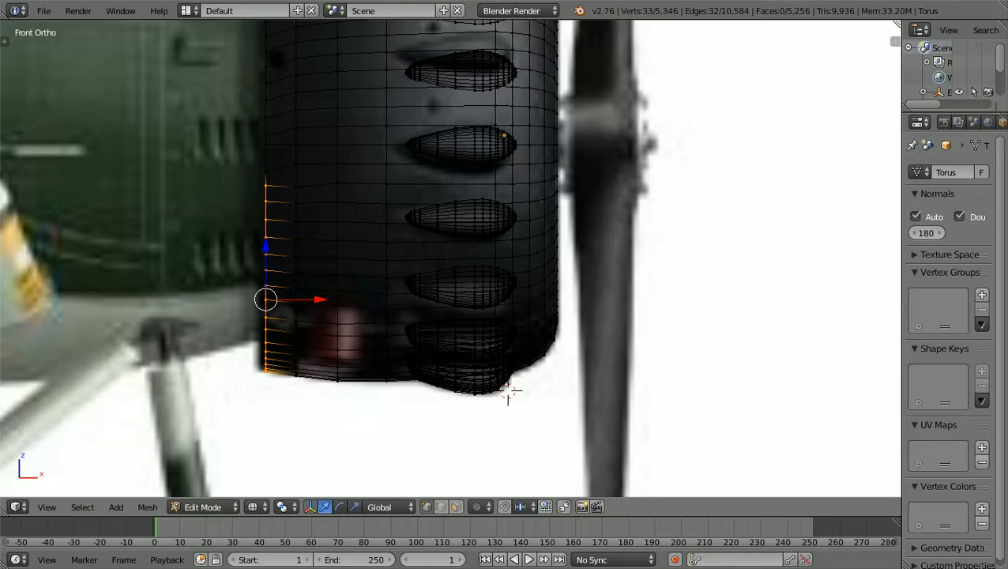
# Deselect everything and examine the cowling's lower rear contour against the blueprint in solid shading
pyautogui.press('a')
pyautogui.hotkey('alt', 'z')
pyautogui.scroll(-2, 509, 390)
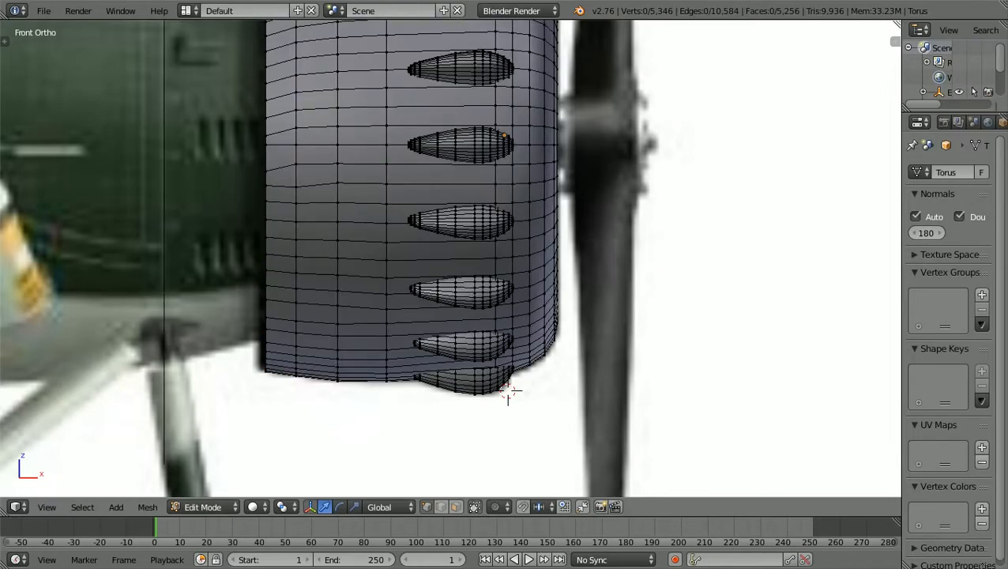
pyautogui.scroll(-1, 491, 354)
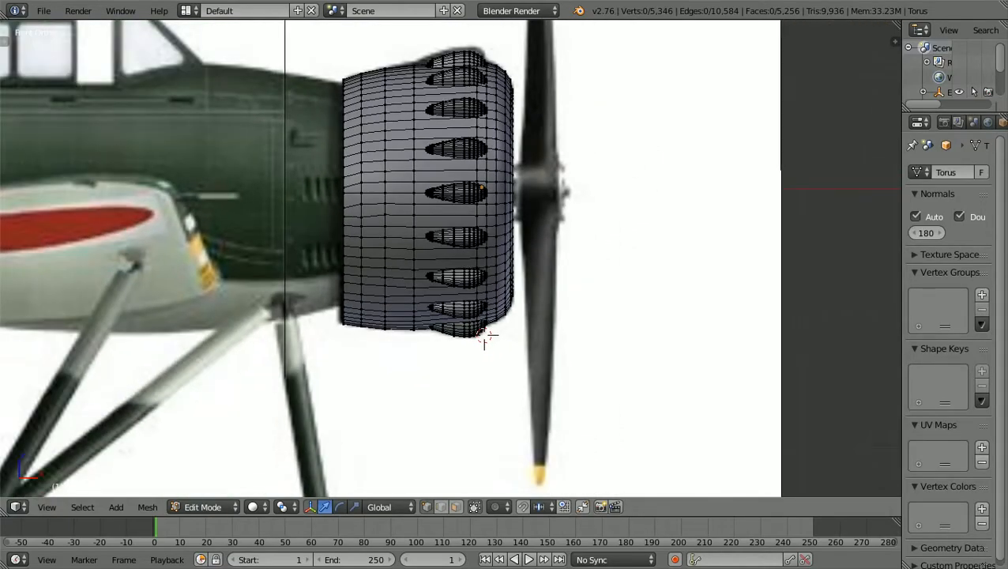
pyautogui.scroll(2, 485, 336)
pyautogui.scroll(1, 498, 372)
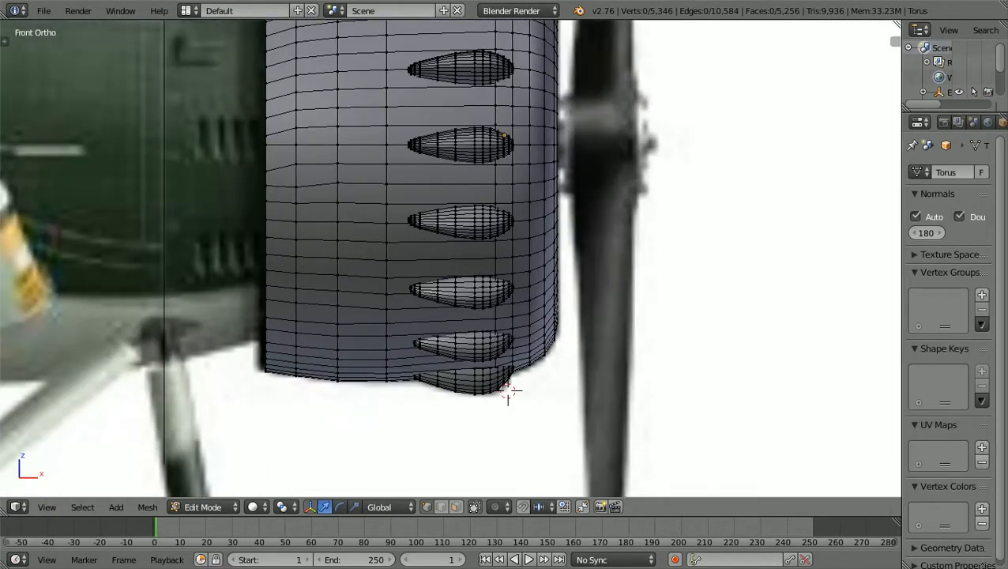
pyautogui.keyDown('shift'); pyautogui.moveTo(508, 391); pyautogui.dragTo(579, 391, button='middle'); pyautogui.keyUp('shift')
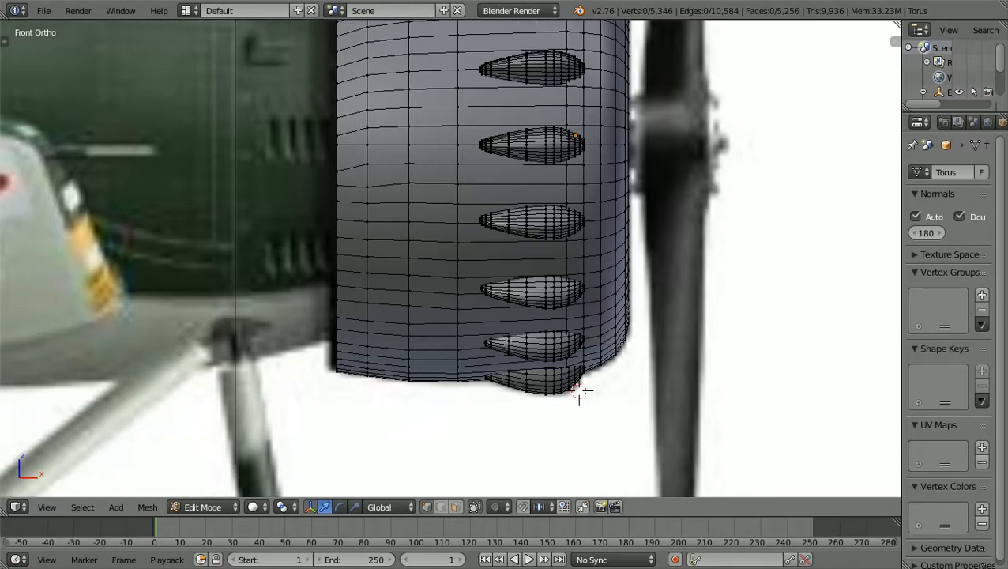
pyautogui.scroll(1, 450, 258)
pyautogui.keyDown('shift'); pyautogui.scroll(3, 450, 259); pyautogui.keyUp('shift')
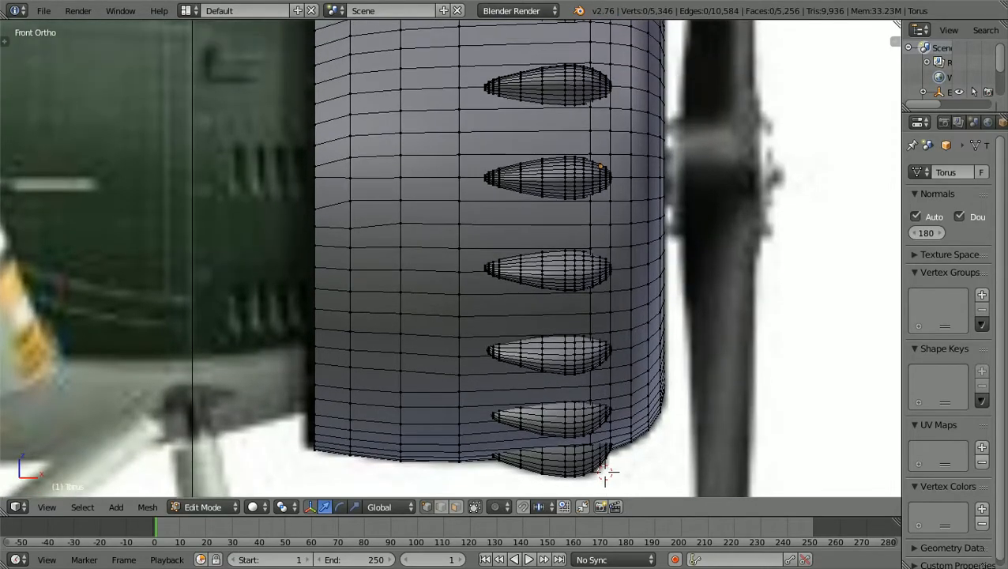
pyautogui.scroll(-2, 450, 259)
pyautogui.scroll(-1, 558, 408)
pyautogui.scroll(1, 558, 407)
pyautogui.scroll(1, 557, 408)
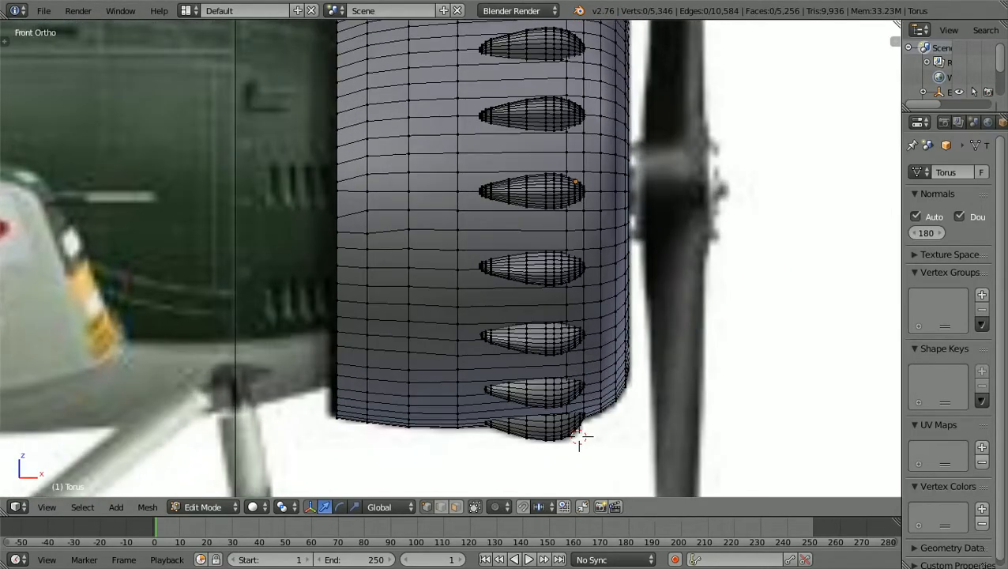
pyautogui.scroll(1, 579, 437)
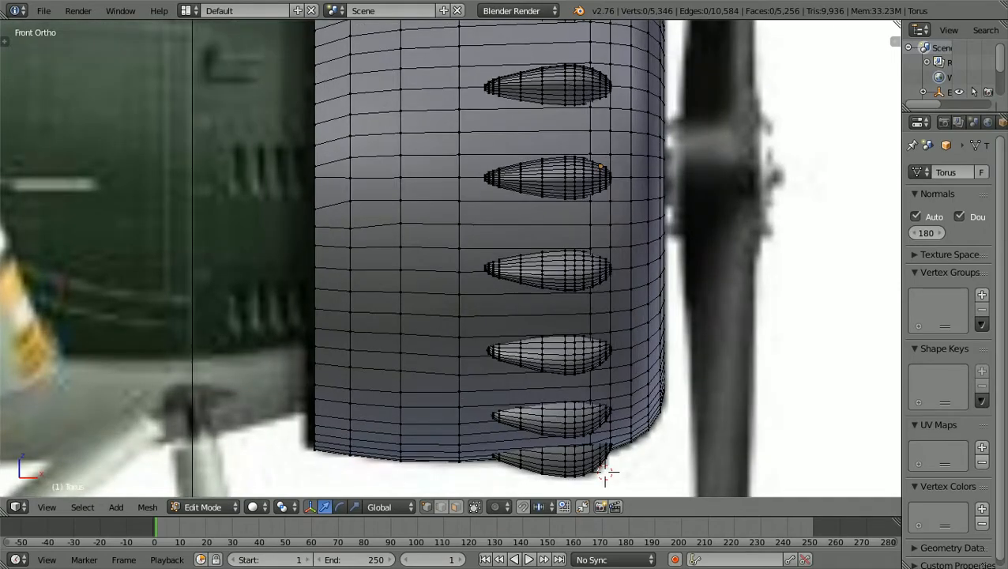
# In wireframe shading, select the uneven vertex pair on the rear edge just below mid-height and raise it about 0.033 along global Z
pyautogui.press('z')
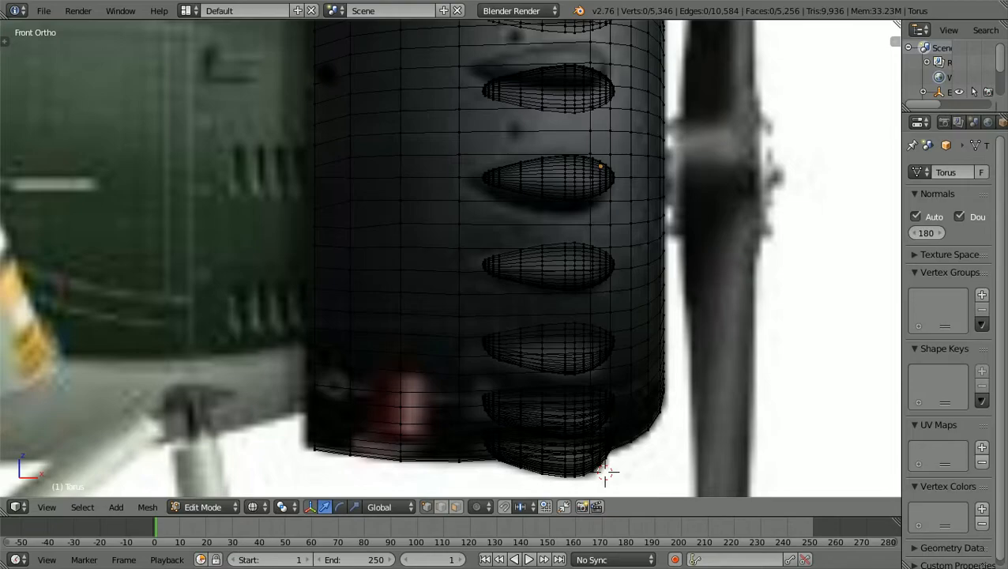
pyautogui.press('b')
pyautogui.moveTo(303, 198); pyautogui.dragTo(325, 218)
pyautogui.press('g')
pyautogui.press('z')
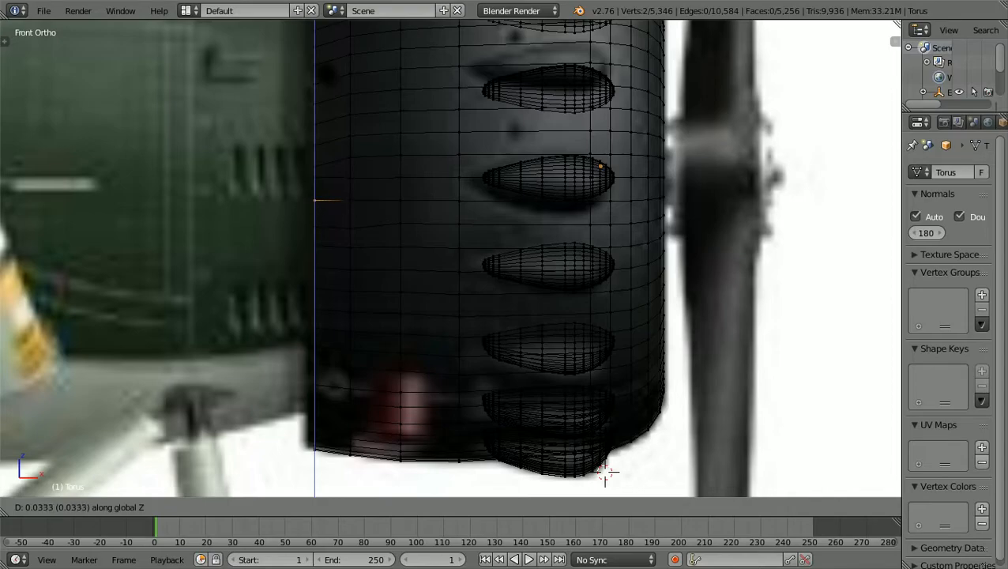
pyautogui.press('Return')
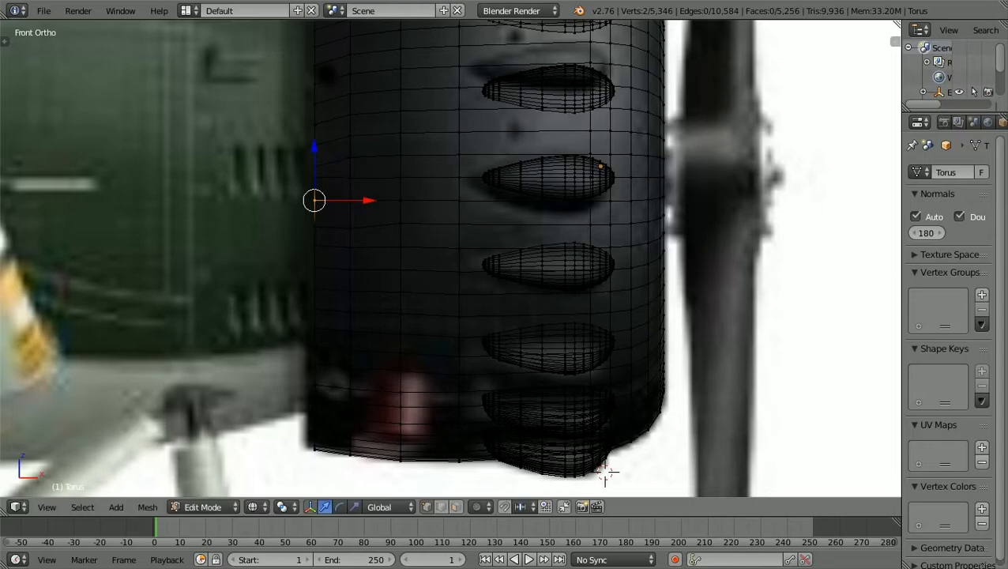
# Select the next vertex pair up on the rear edge, lower it about 0.0055 along global Z, and clear the selection
pyautogui.press('a')
pyautogui.press('b')
pyautogui.moveTo(308, 188); pyautogui.dragTo(320, 169)
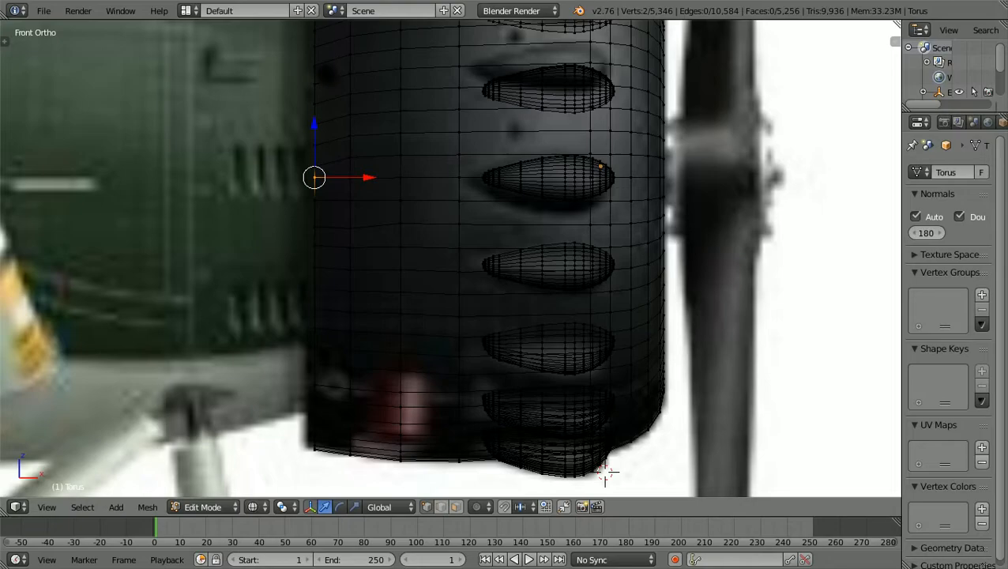
pyautogui.press('g')
pyautogui.press('z')
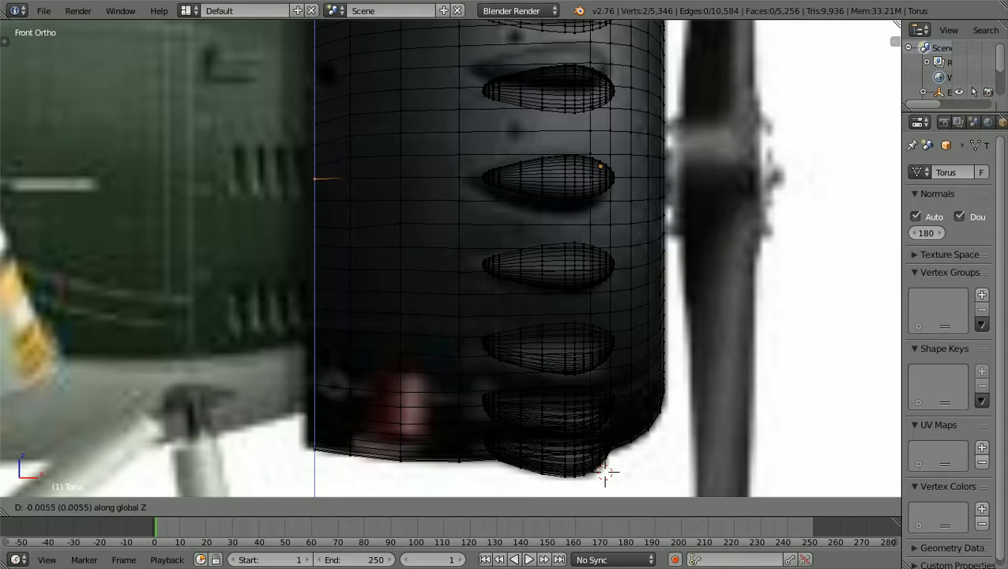
pyautogui.click(605, 472)
pyautogui.press('a')
# Select the mid-height row of vertices on the cowling from the rear edge up to the middle teardrop bump
pyautogui.scroll(5, 605, 471)
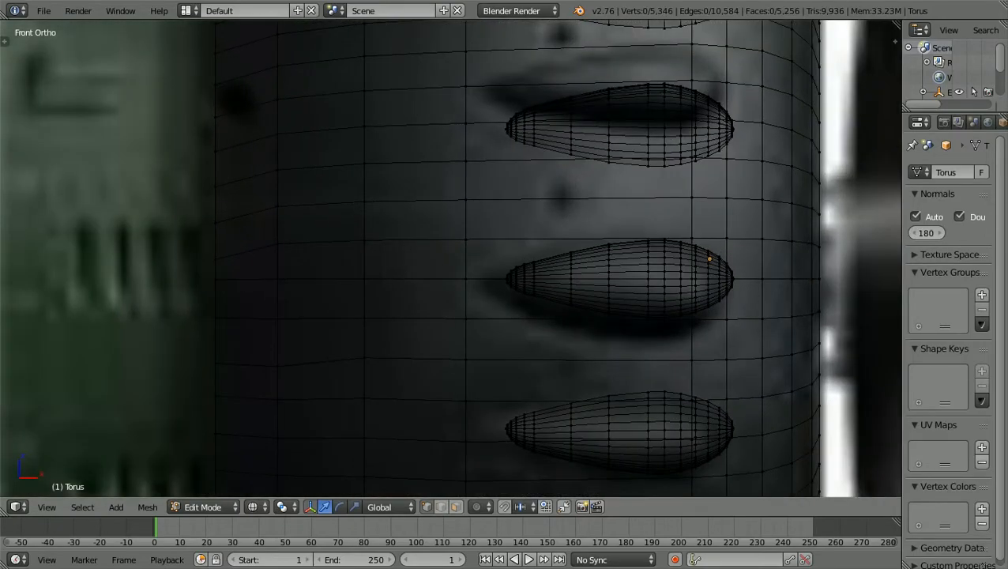
pyautogui.scroll(-4, 605, 471)
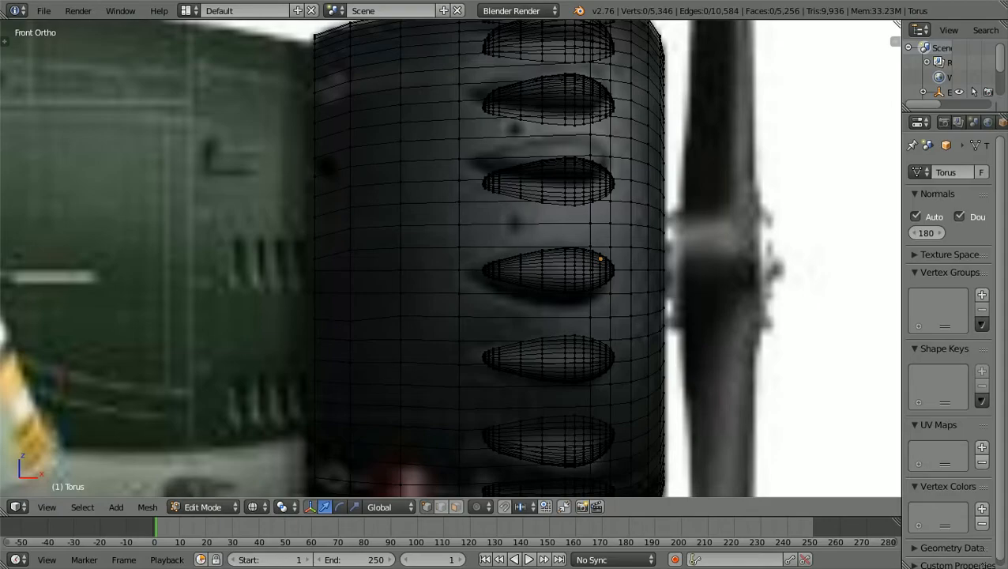
pyautogui.press('b')
pyautogui.moveTo(306, 278); pyautogui.dragTo(480, 263)
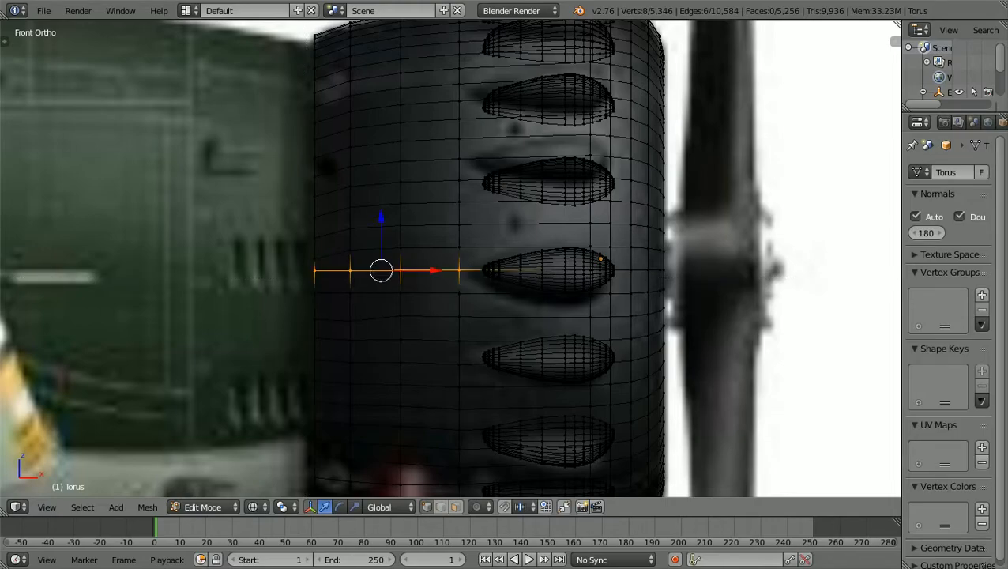
pyautogui.scroll(1, 450, 259)
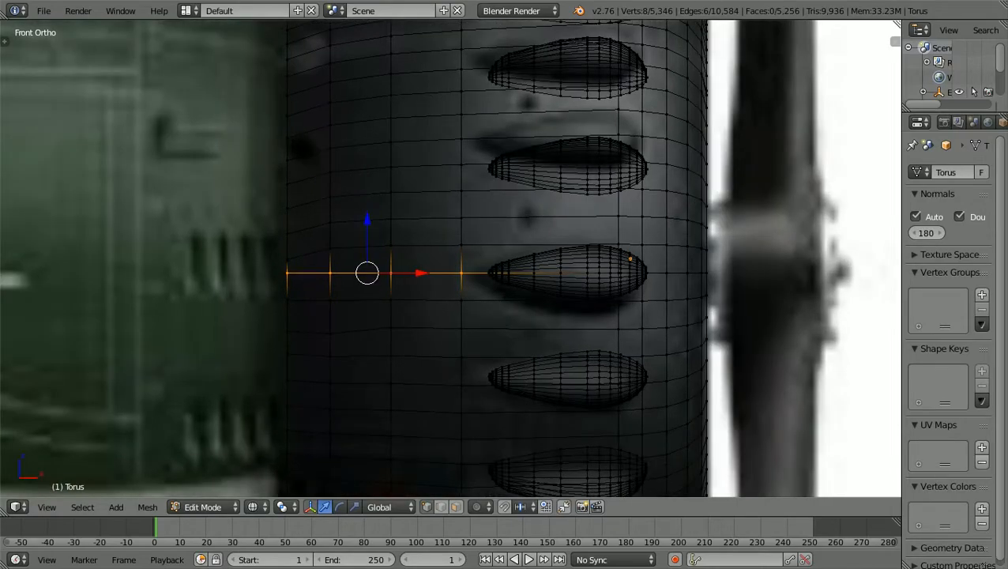
pyautogui.scroll(4, 818, 261)
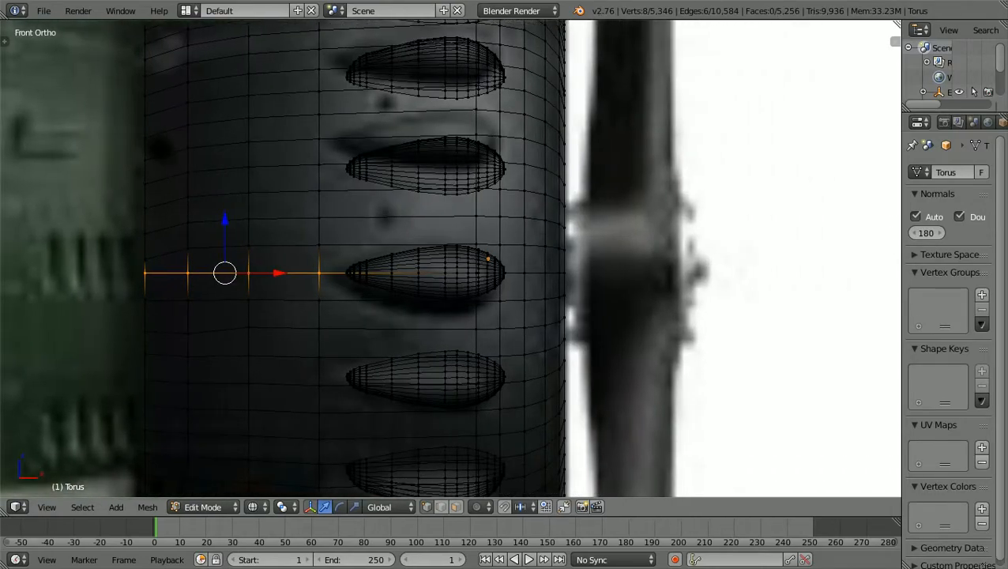
pyautogui.scroll(5, 451, 258)
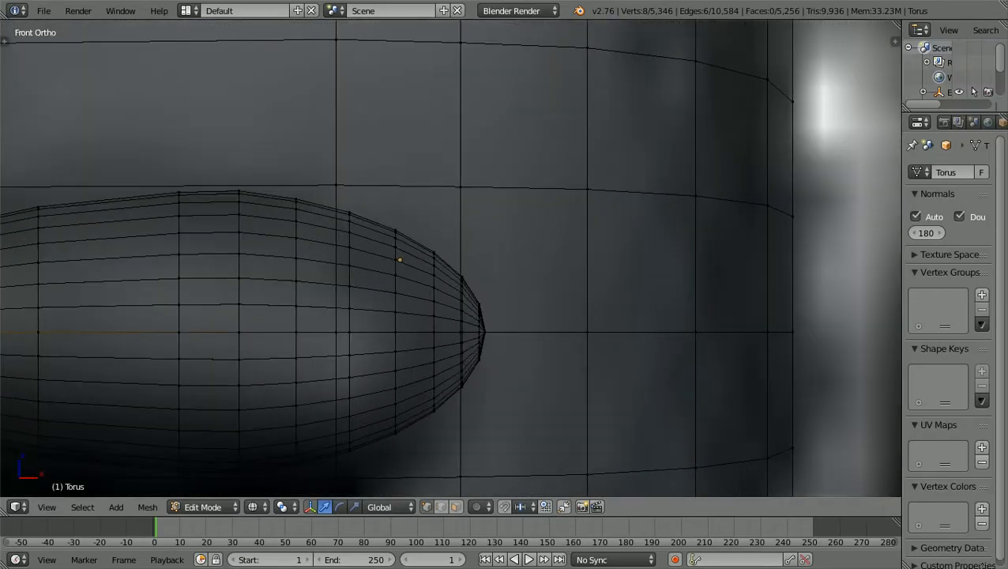
# Add the two cowling vertex pairs of the same row that lie behind the bump's front half, leaving the bump's own vertices unselected
pyautogui.press('b')
pyautogui.moveTo(325, 342); pyautogui.dragTo(338, 326)
pyautogui.scroll(1, 450, 265)
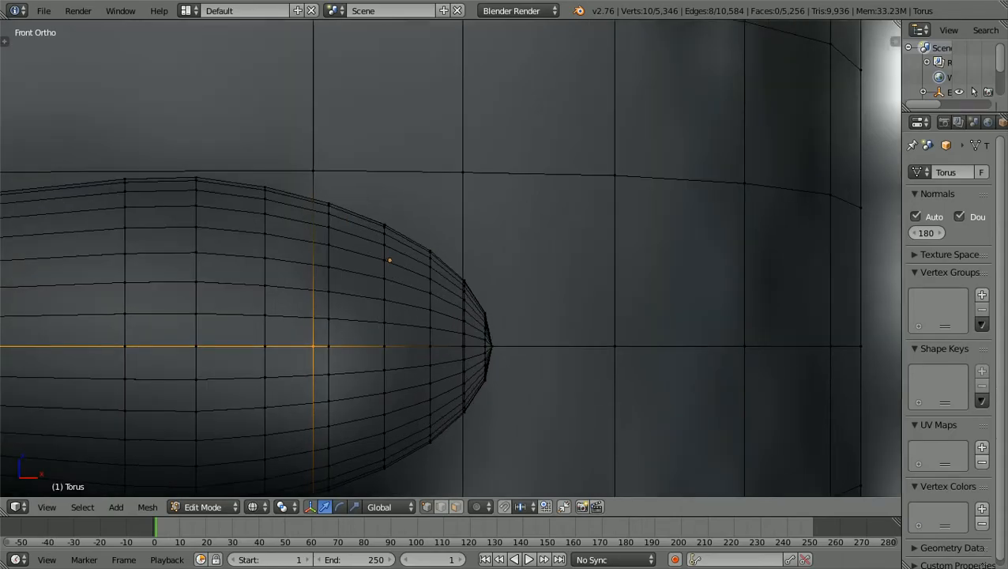
pyautogui.keyDown('ctrl'); pyautogui.scroll(3, 450, 259); pyautogui.keyUp('ctrl')
pyautogui.keyDown('shift'); pyautogui.scroll(-3, 451, 258); pyautogui.keyUp('shift')
pyautogui.scroll(3, 450, 258)
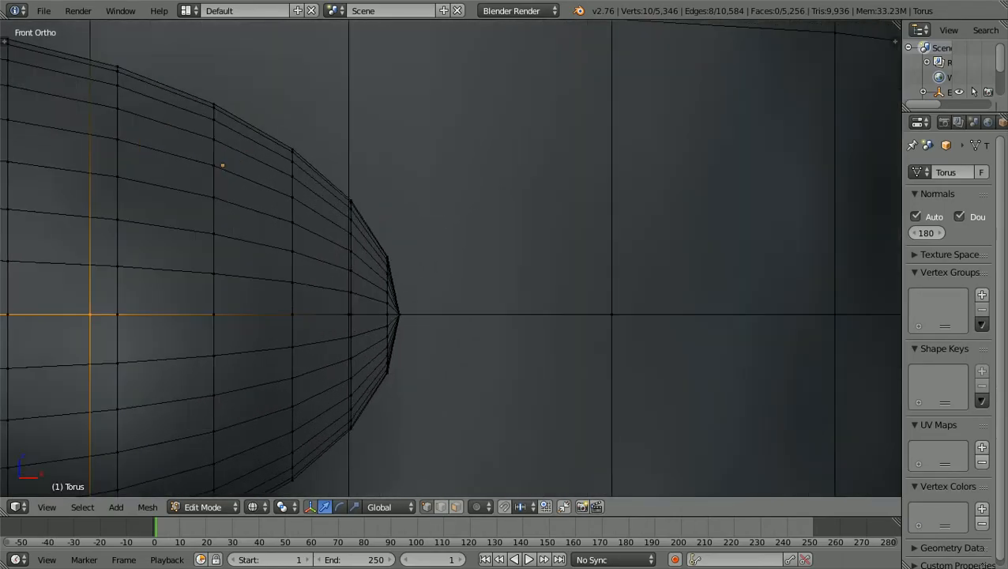
pyautogui.scroll(1, 450, 259)
pyautogui.keyDown('ctrl'); pyautogui.scroll(-2, 450, 258); pyautogui.keyUp('ctrl')
pyautogui.keyDown('ctrl'); pyautogui.scroll(-1, 450, 258); pyautogui.keyUp('ctrl')
pyautogui.scroll(2, 450, 259)
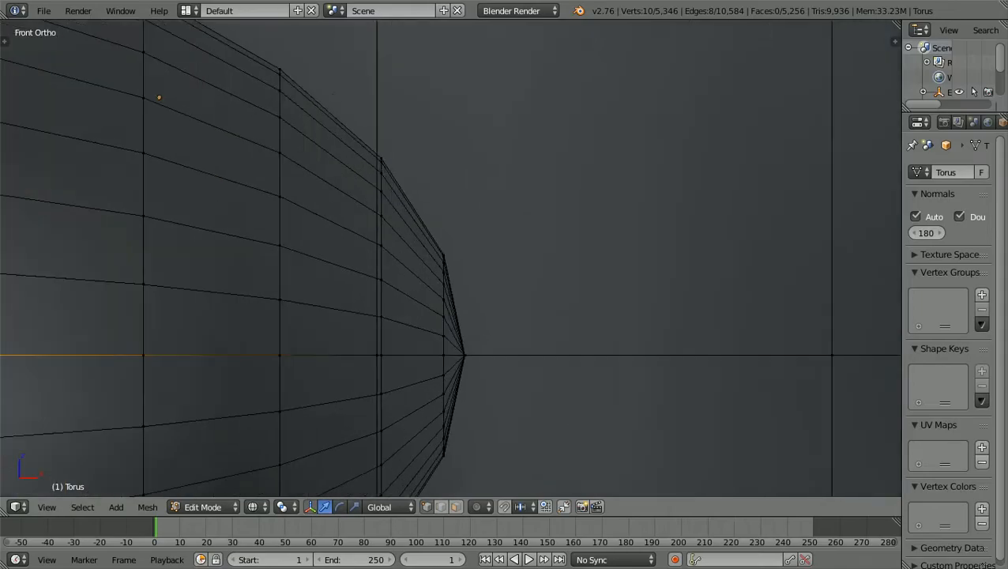
pyautogui.scroll(1, 450, 259)
pyautogui.keyDown('shift'); pyautogui.scroll(-6, 450, 258); pyautogui.keyUp('shift')
pyautogui.scroll(3, 451, 259)
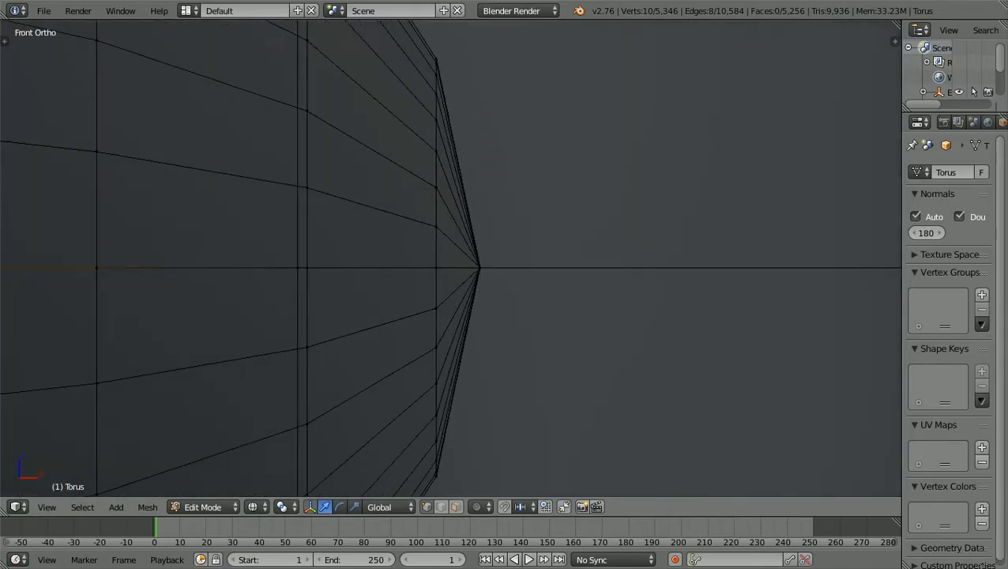
pyautogui.scroll(1, 451, 260)
pyautogui.press('b')
pyautogui.moveTo(254, 280); pyautogui.dragTo(270, 262)
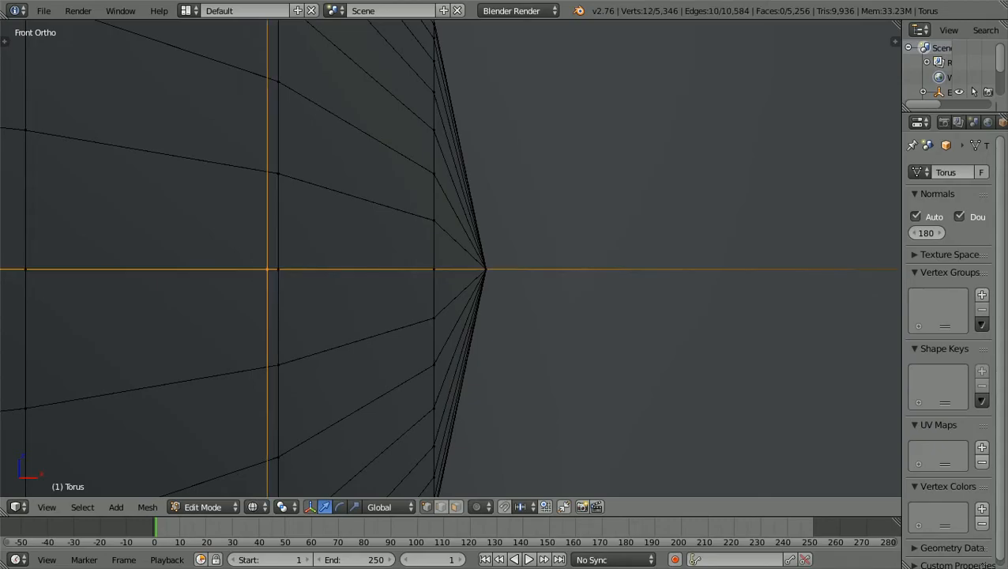
pyautogui.scroll(-7, 451, 261)
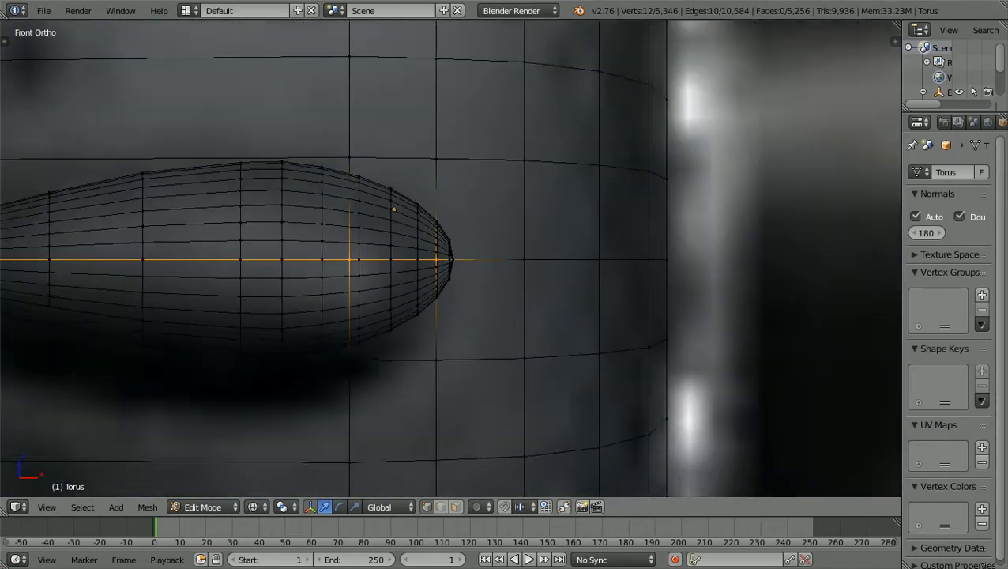
# Extend the selection with the same row's vertices from ahead of the bump to the cowling's front edge
pyautogui.scroll(-1, 451, 261)
pyautogui.press('b')
pyautogui.moveTo(486, 283); pyautogui.dragTo(637, 232)
pyautogui.scroll(-2, 636, 232)
pyautogui.scroll(-5, 647, 258)
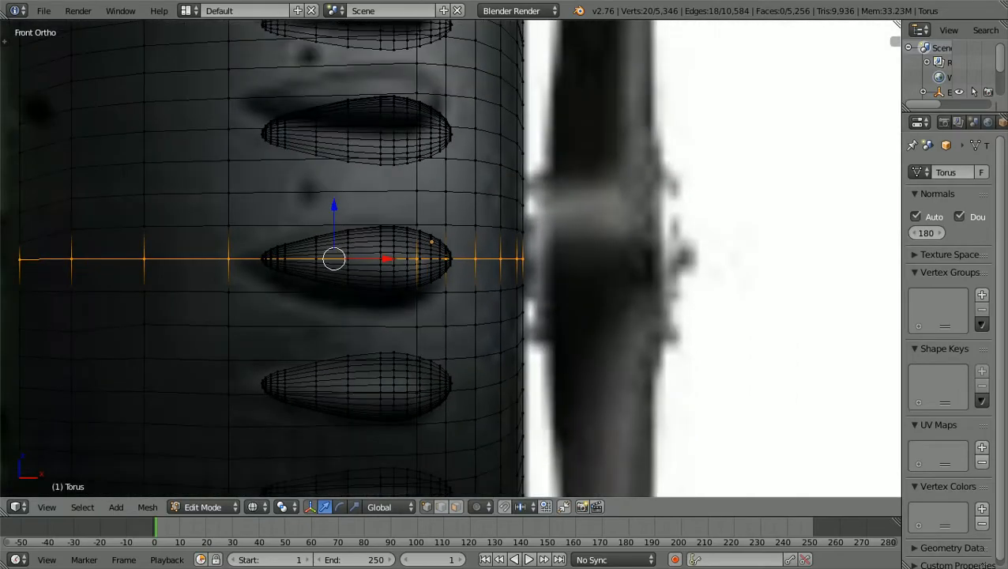
pyautogui.scroll(3, 371, 258)
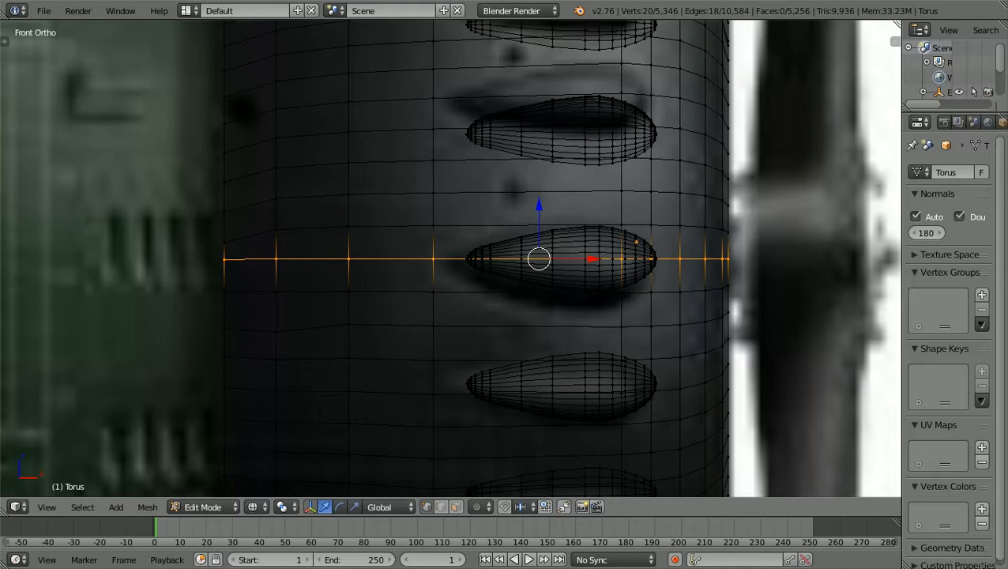
# Flatten the selected vertex row by scaling it to 0 along global Z, and clear the selection
pyautogui.press('s')
pyautogui.press('z')
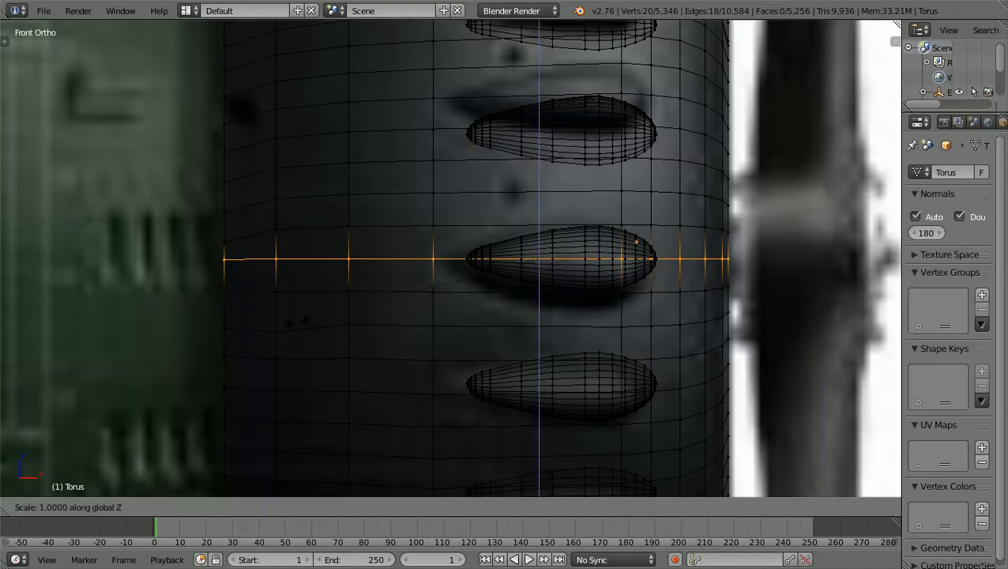
pyautogui.write('0')
pyautogui.press('Return')
pyautogui.scroll(-3, 298, 321)
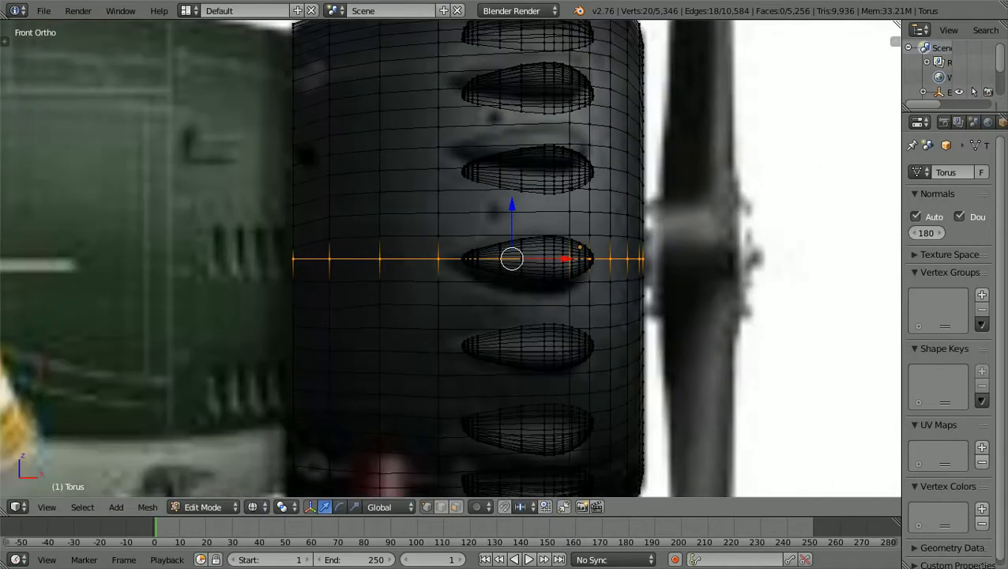
pyautogui.scroll(-1, 450, 258)
pyautogui.press('a')
pyautogui.scroll(-1, 451, 258)
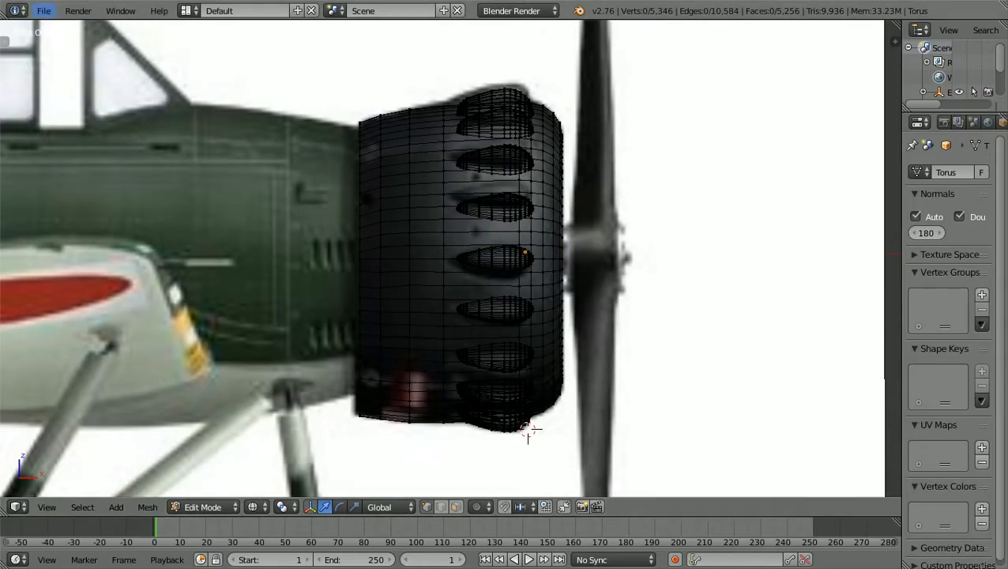
# Save the scene as a new E14Y-GLEN blend file with version number 5 in D:\Documents
pyautogui.click(43, 11)
pyautogui.click(71, 139)
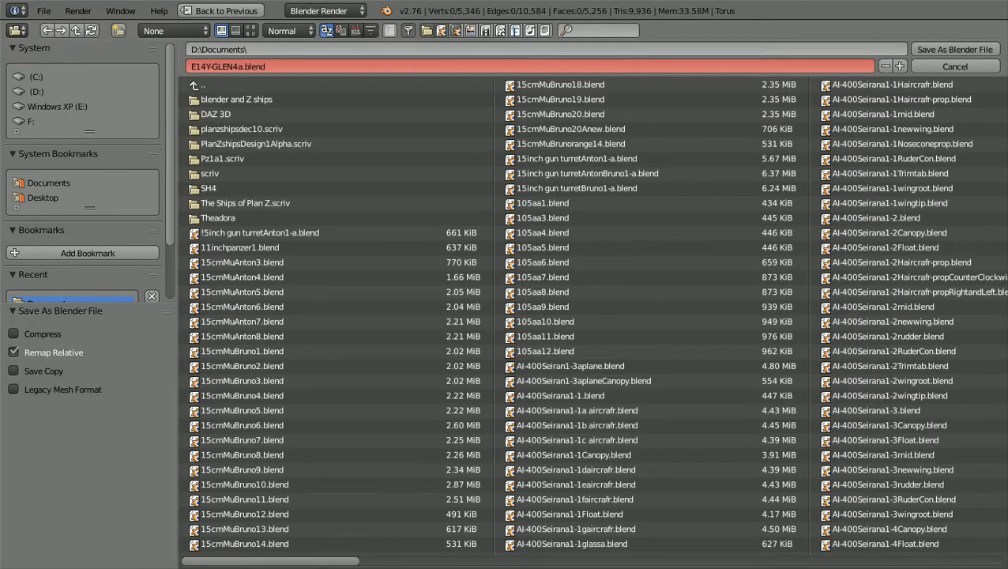
pyautogui.click(243, 66)
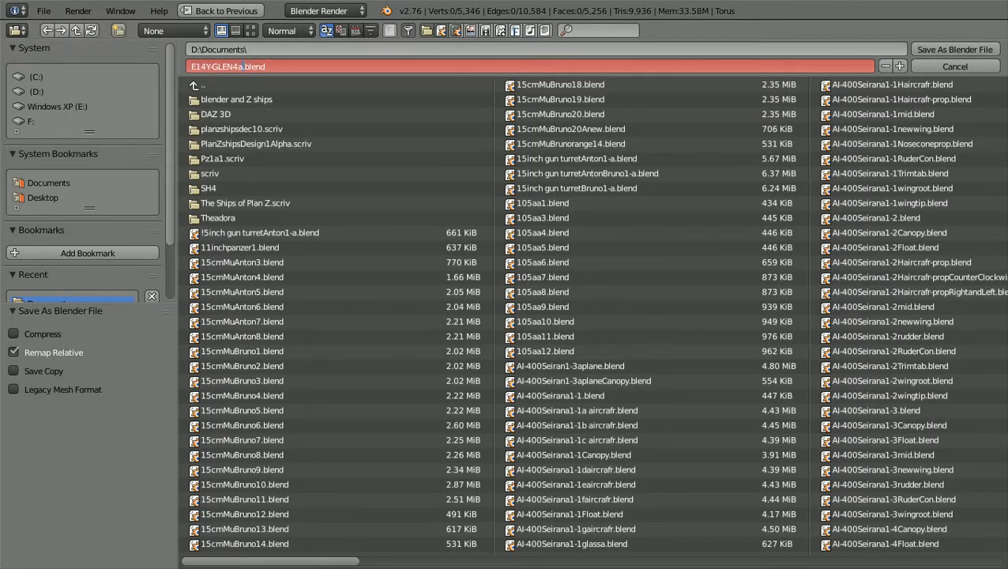
pyautogui.press('BackSpace')
pyautogui.write('5')
pyautogui.press('Return')
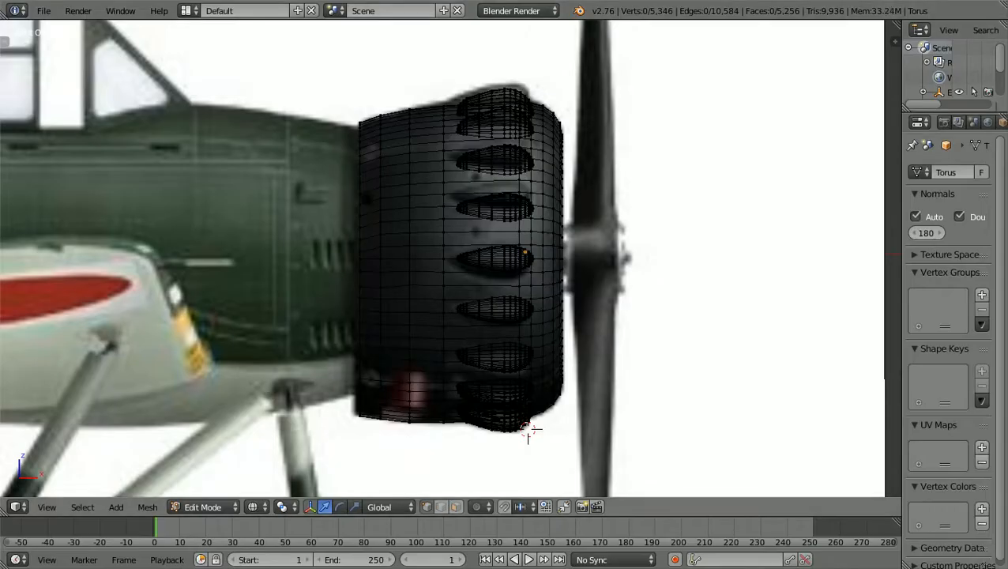
# Display the cowling in solid shading and switch to Object Mode to inspect its surface
pyautogui.scroll(-2, 528, 432)
pyautogui.press('z')
pyautogui.moveTo(529, 395)
pyautogui.mouseDown(button='middle')
pyautogui.moveTo(519, 426)
pyautogui.moveTo(431, 438)
pyautogui.moveTo(335, 486)
pyautogui.moveTo(280, 414)
pyautogui.moveTo(493, 402)
pyautogui.mouseUp(button='middle')
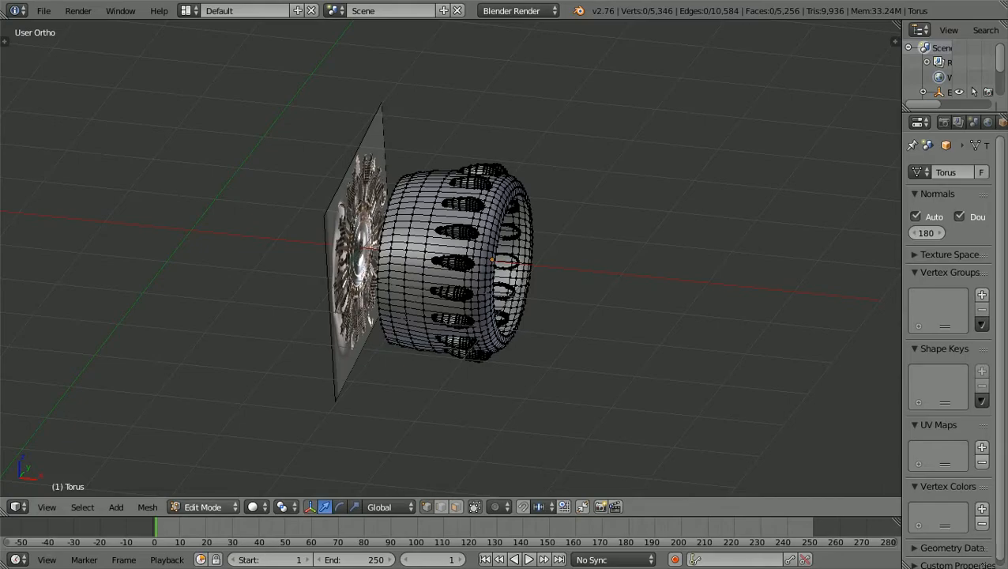
pyautogui.click(203, 507)
pyautogui.click(211, 489)
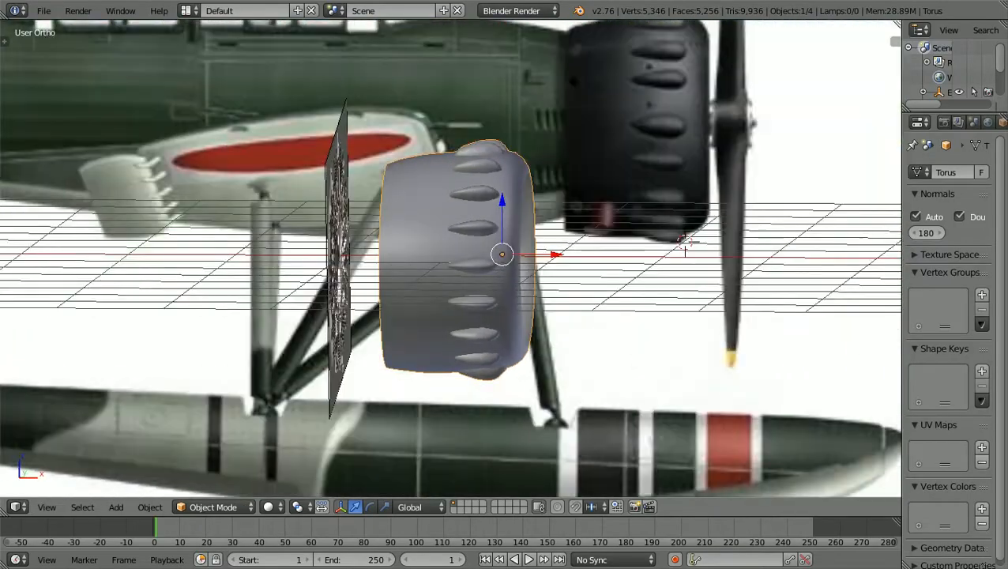
# Examine the cowling's rear edge and outline against the side and top blueprints
pyautogui.moveTo(451, 259)
pyautogui.mouseDown(button='middle')
pyautogui.moveTo(475, 263)
pyautogui.moveTo(461, 264)
pyautogui.mouseUp(button='middle')
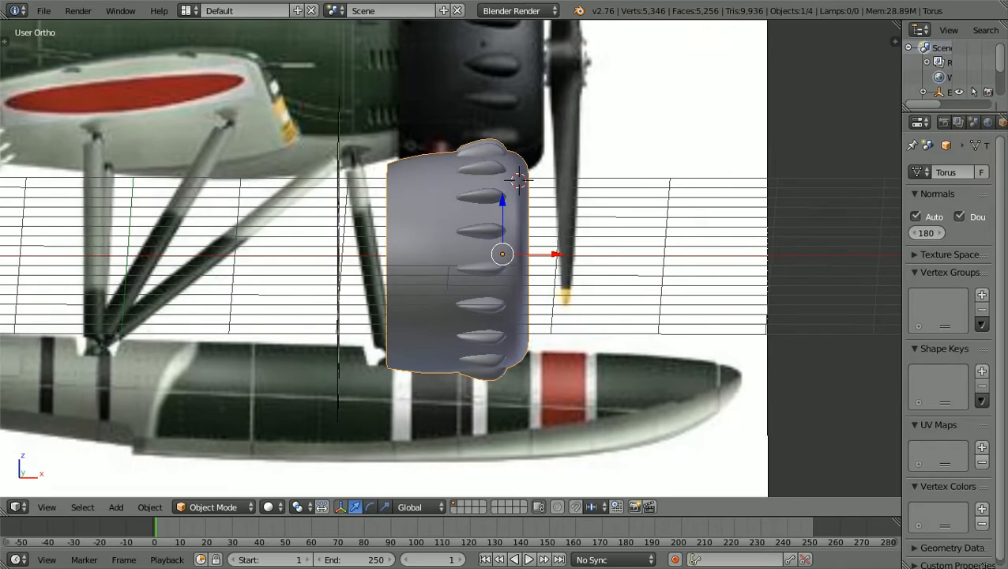
pyautogui.moveTo(517, 180); pyautogui.dragTo(504, 377, button='middle')
pyautogui.scroll(1, 510, 389)
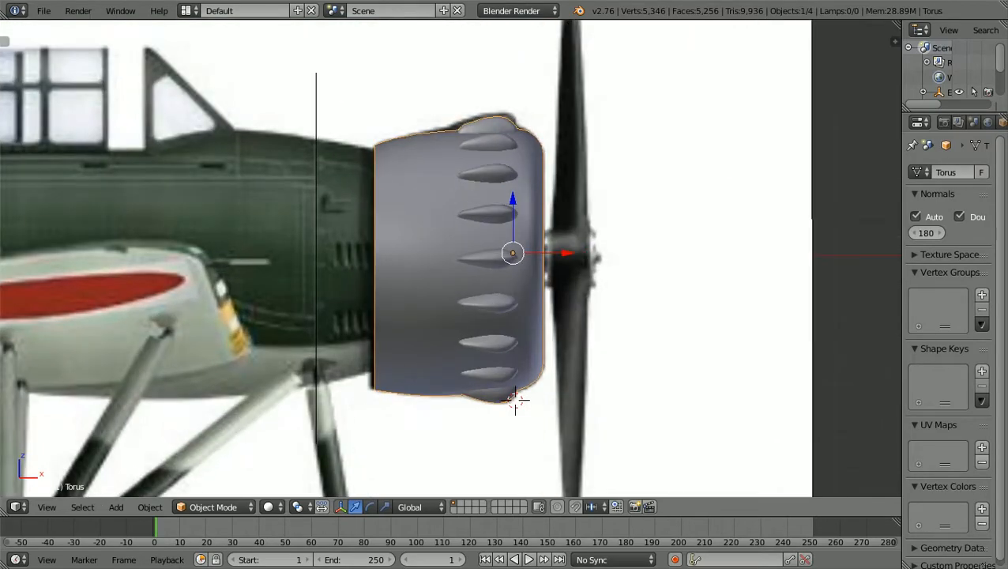
pyautogui.scroll(1, 514, 400)
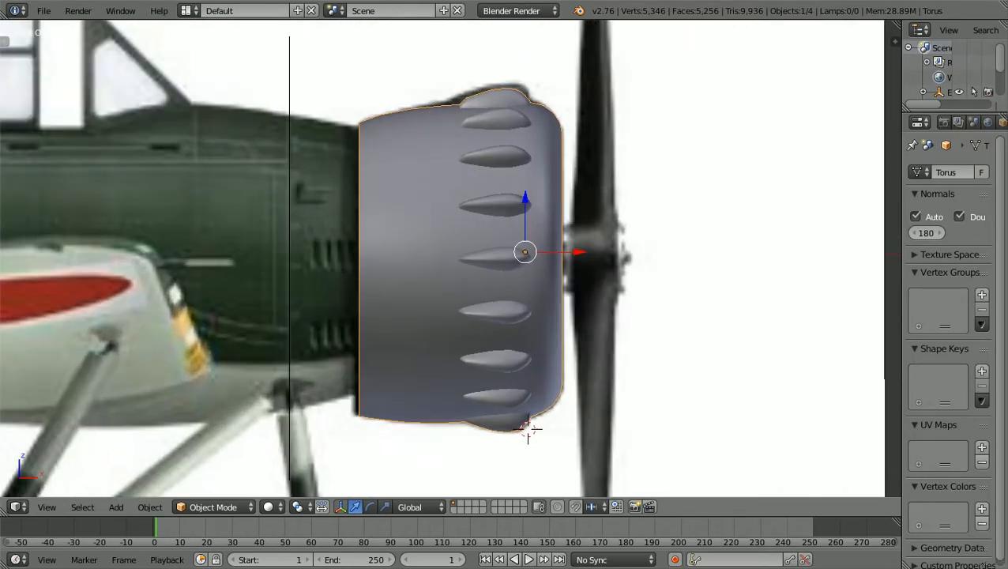
pyautogui.scroll(-1, 450, 259)
pyautogui.moveTo(505, 268)
pyautogui.mouseDown(button='middle')
pyautogui.moveTo(383, 304)
pyautogui.moveTo(320, 265)
pyautogui.moveTo(516, 266)
pyautogui.mouseUp(button='middle')
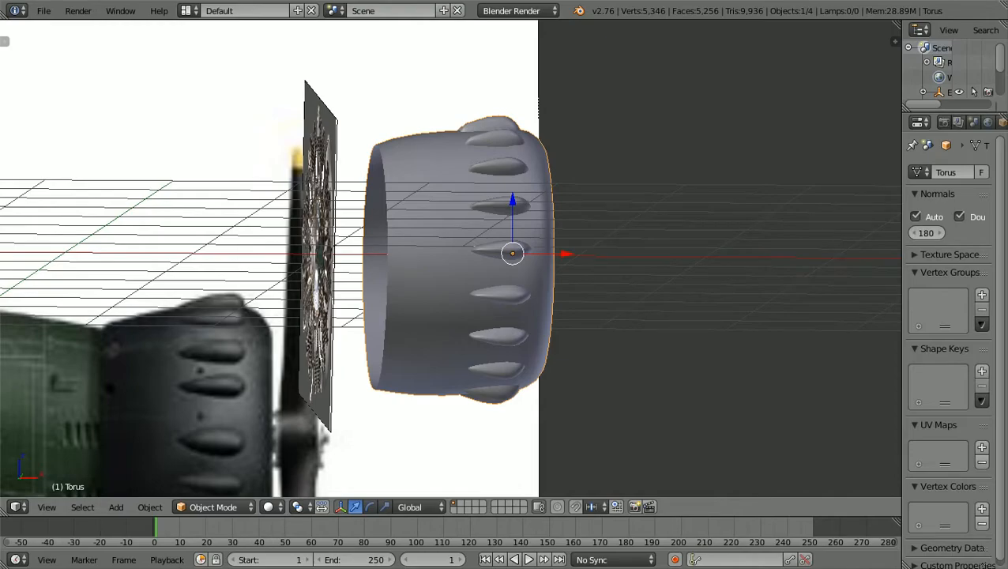
pyautogui.press('KP_1')
pyautogui.scroll(1, 514, 401)
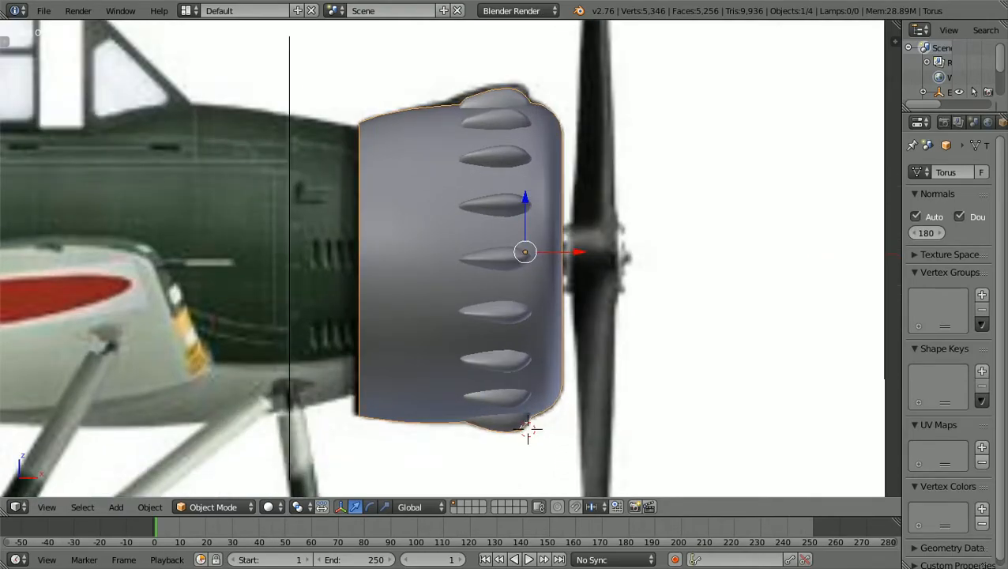
pyautogui.scroll(-1, 528, 429)
pyautogui.press('KP_7')
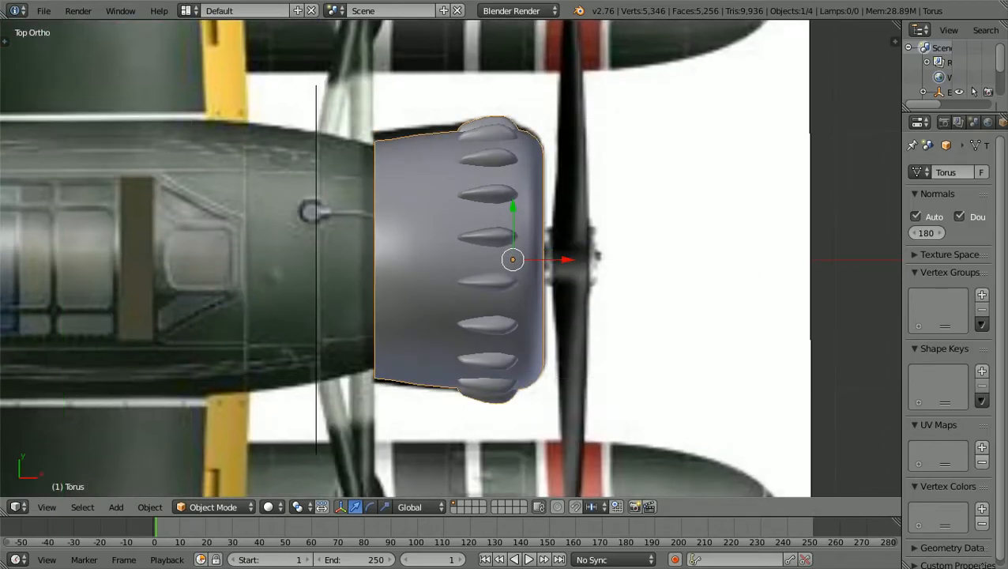
pyautogui.scroll(1, 450, 261)
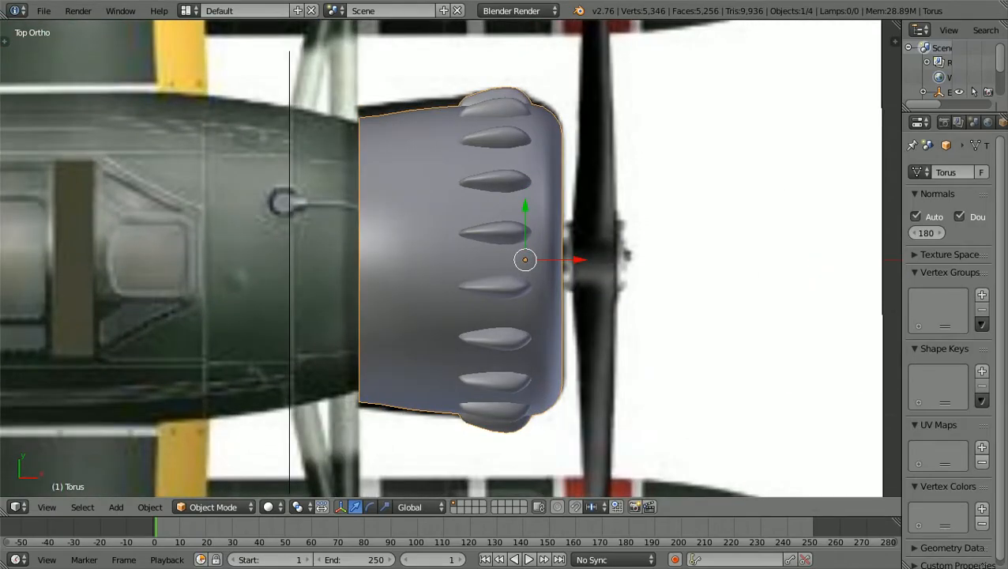
# Switch the cowling to Edit Mode and display its mesh as wireframe over the top blueprint
pyautogui.click(212, 506)
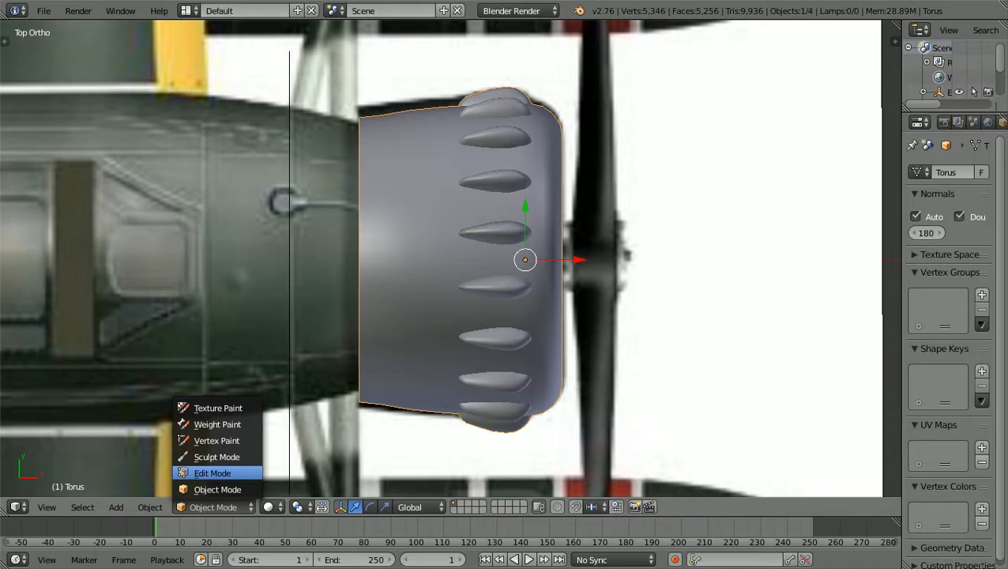
pyautogui.click(213, 470)
pyautogui.press('z')
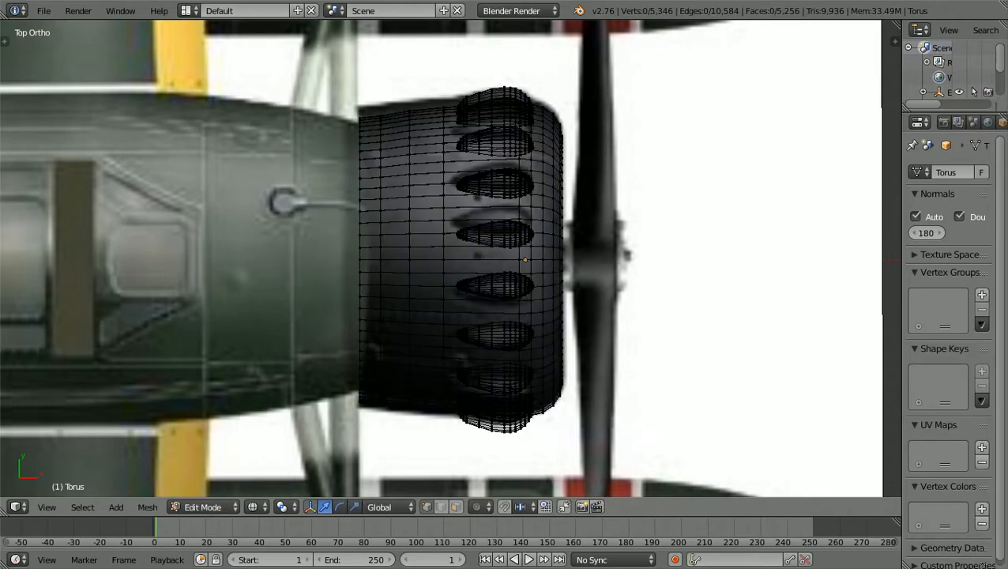
pyautogui.scroll(1, 445, 259)
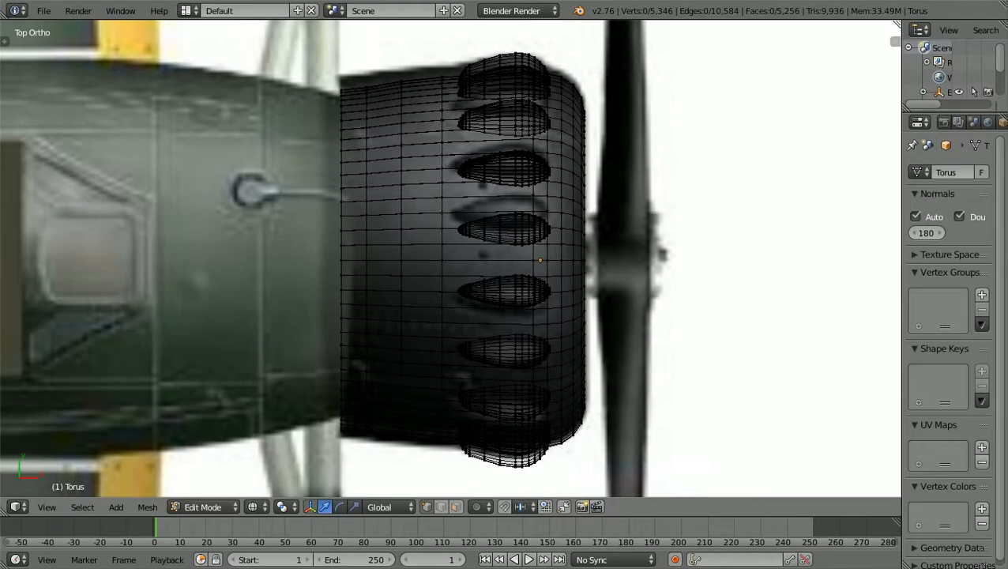
pyautogui.scroll(1, 450, 259)
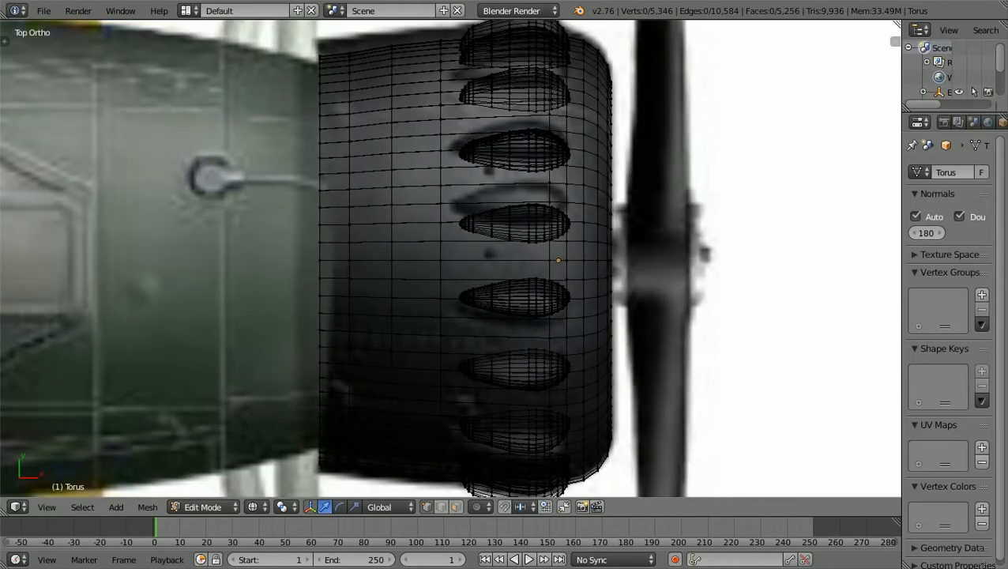
# Move the two rear-edge vertices on the cowling's centreline forward about 0.057 along global X, and clear the selection
pyautogui.press('b')
pyautogui.moveTo(313, 252); pyautogui.dragTo(325, 270)
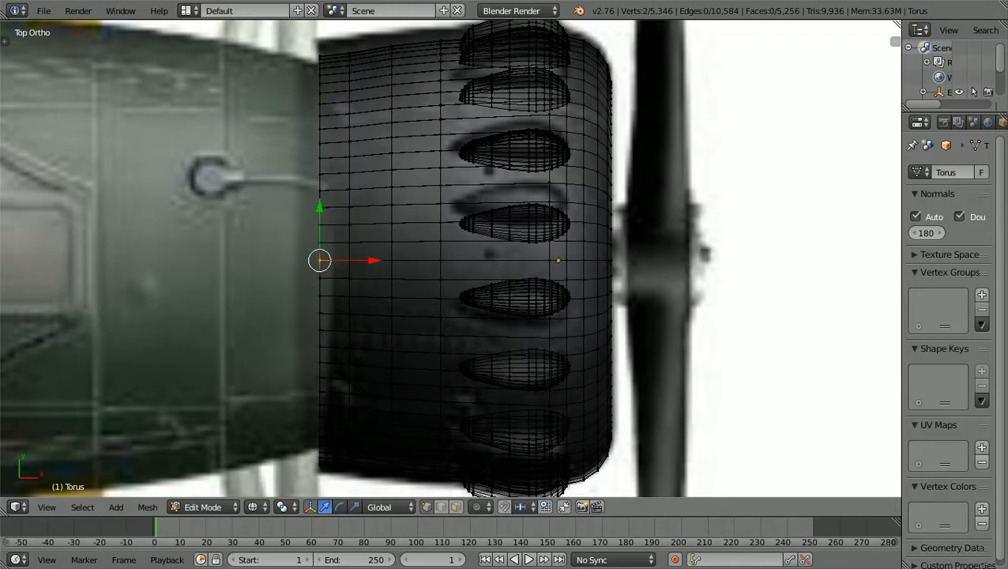
pyautogui.press('g')
pyautogui.press('x')
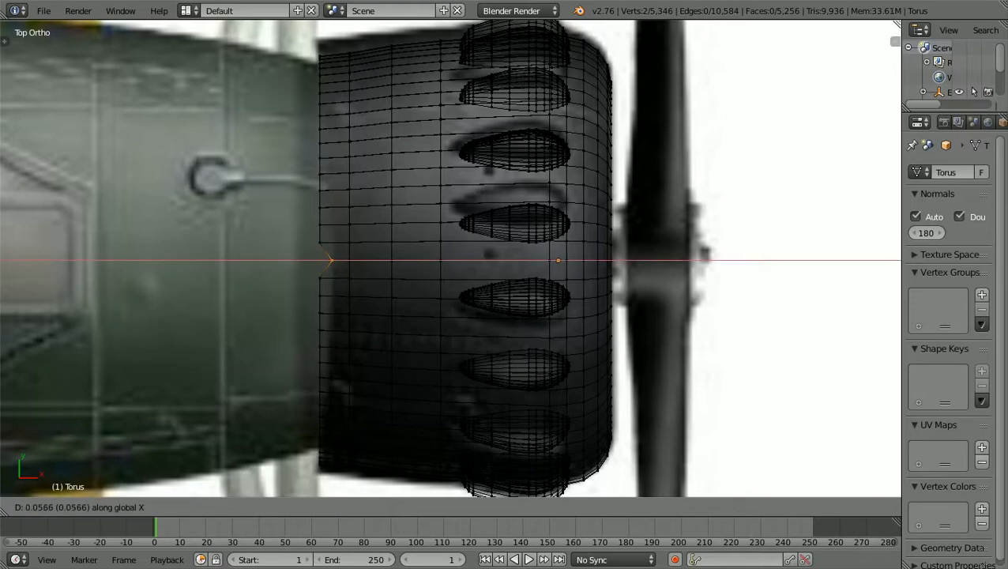
pyautogui.press('Return')
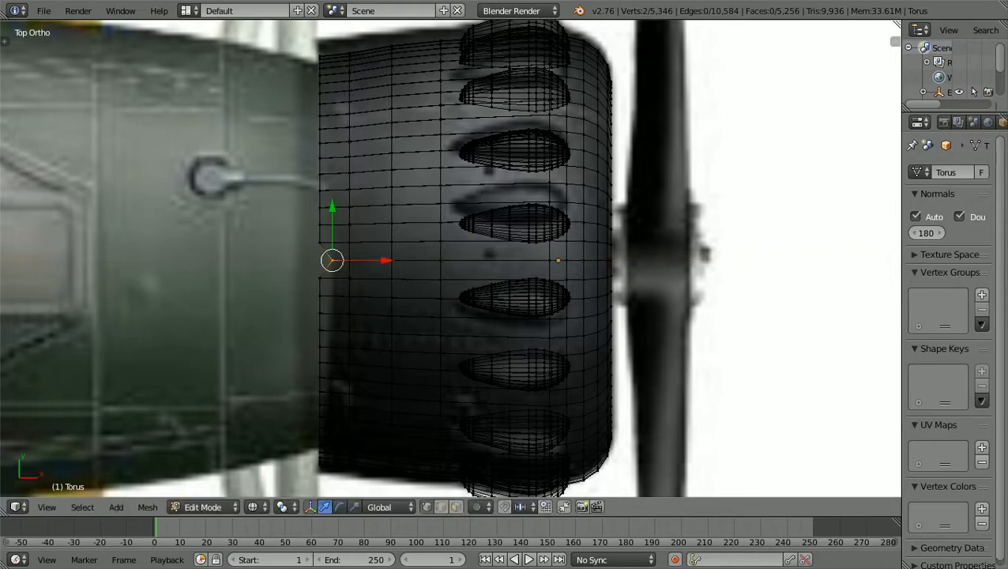
pyautogui.press('a')
# Move the rear-edge vertices directly beside the centreline, on both sides, about 0.056 along global X, and clear the selection
pyautogui.scroll(1, 451, 257)
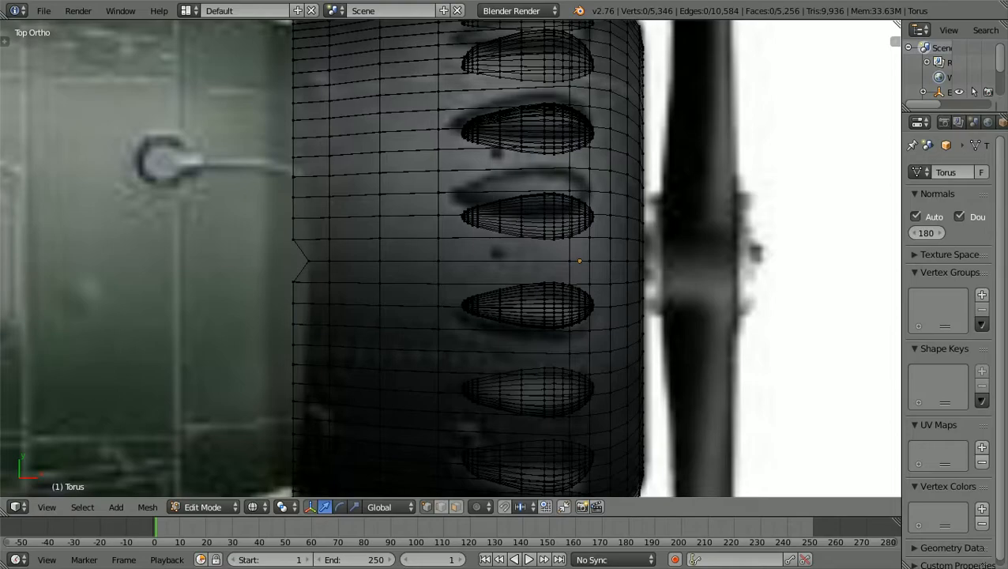
pyautogui.press('b')
pyautogui.moveTo(286, 292); pyautogui.dragTo(298, 230)
pyautogui.press('g')
pyautogui.press('x')
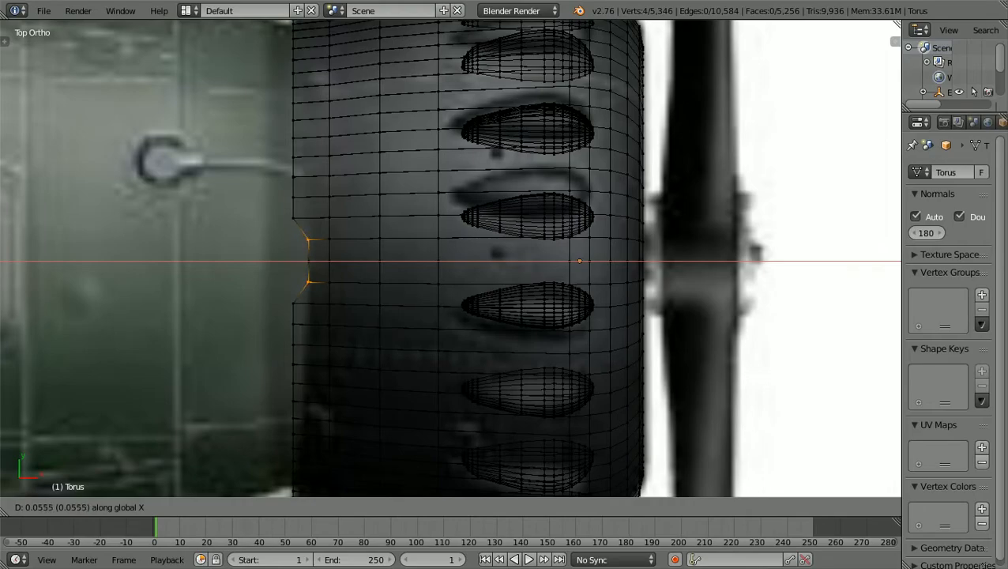
pyautogui.press('Return')
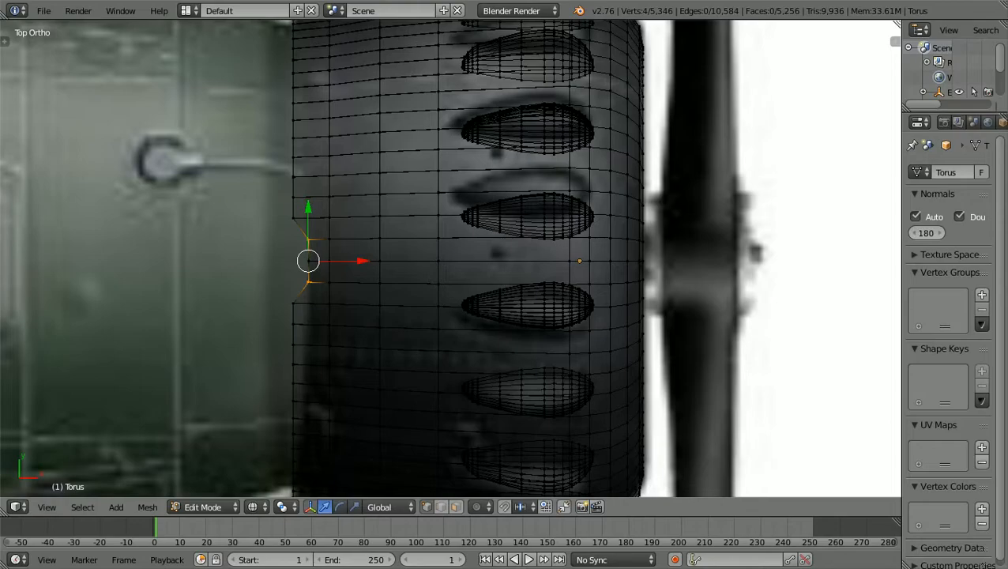
pyautogui.press('a')
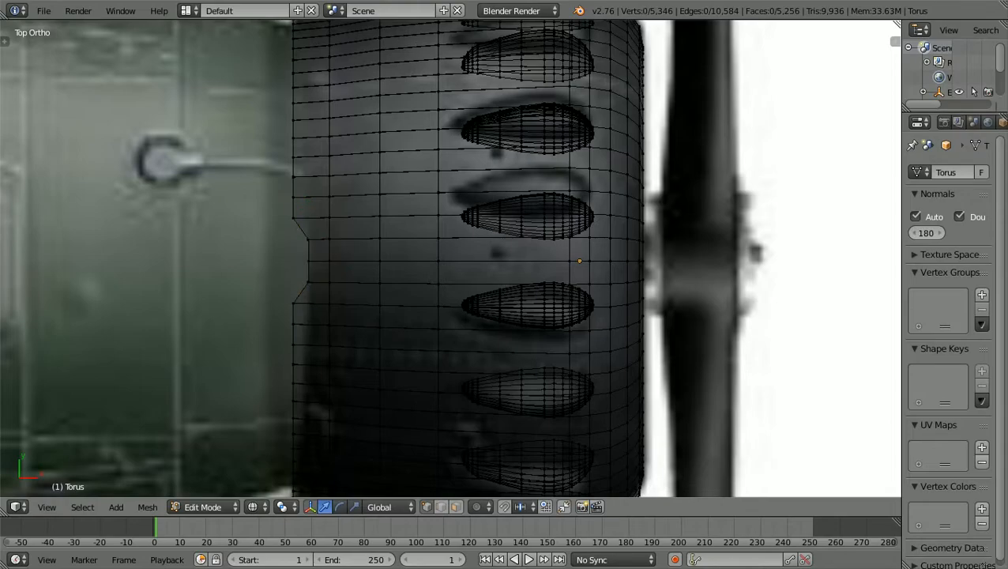
# Move the second rear-edge vertices out from the centreline, on both sides, about 0.058 along global X, and clear the selection
pyautogui.press('b')
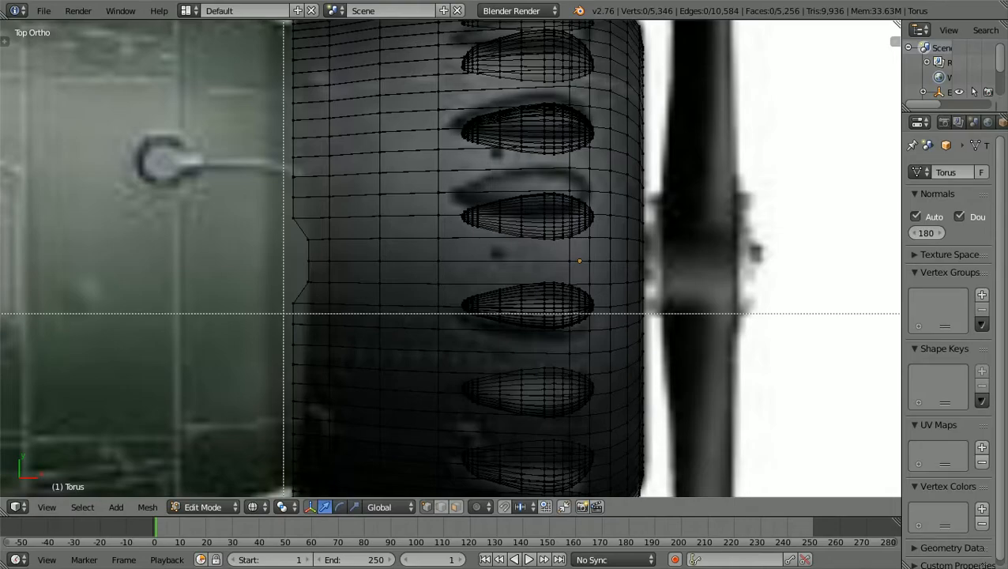
pyautogui.moveTo(282, 313); pyautogui.dragTo(301, 213)
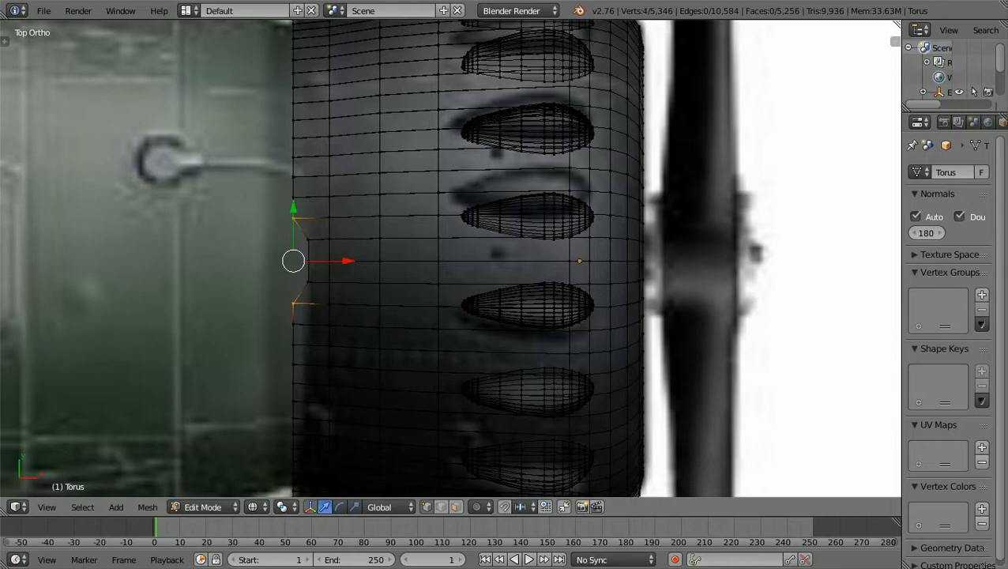
pyautogui.press('g')
pyautogui.press('x')
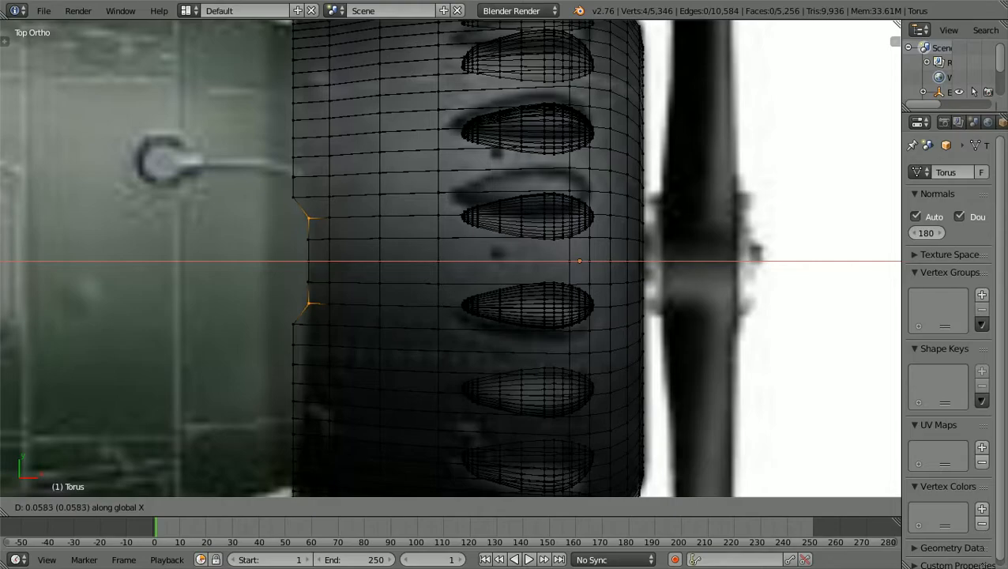
pyautogui.press('Return')
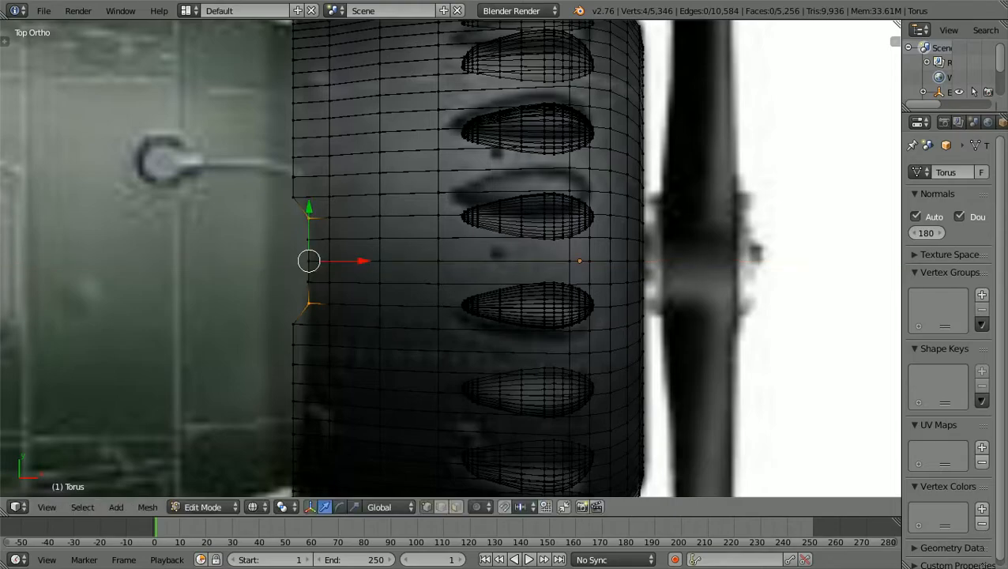
pyautogui.press('a')
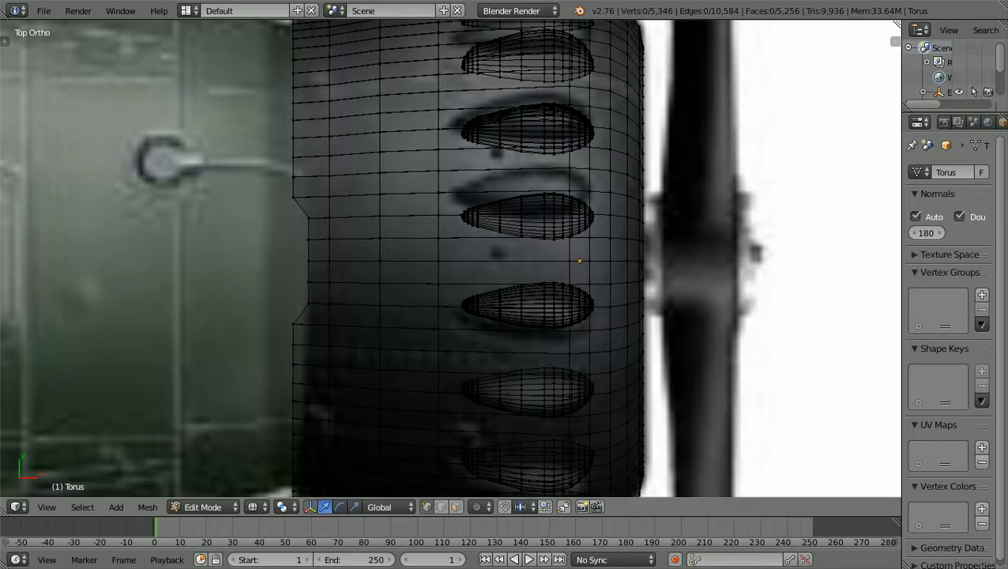
# Move the third rear-edge vertices out from the centreline, on both sides, about 0.05 along global X, and clear the selection
pyautogui.press('b')
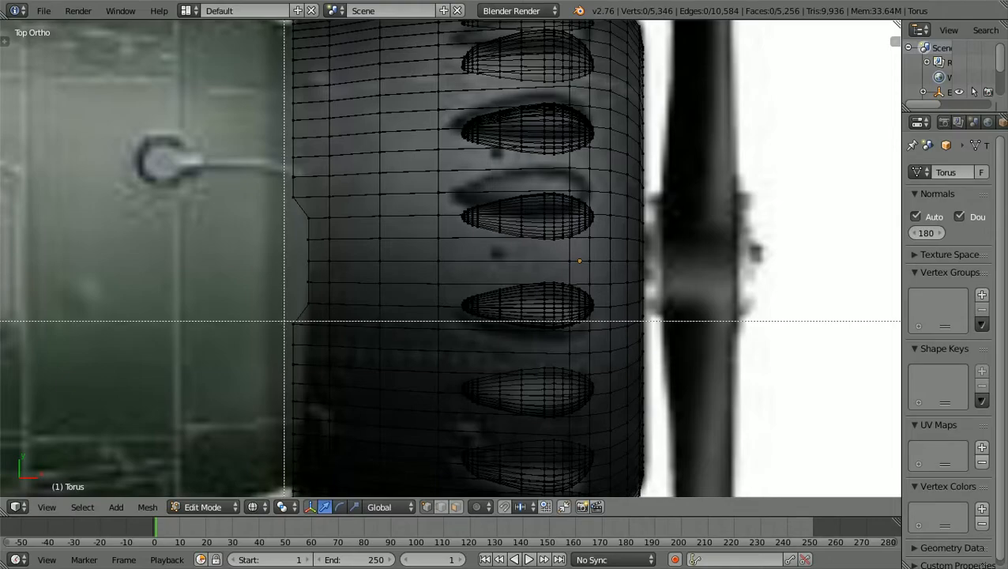
pyautogui.moveTo(283, 332); pyautogui.dragTo(303, 193)
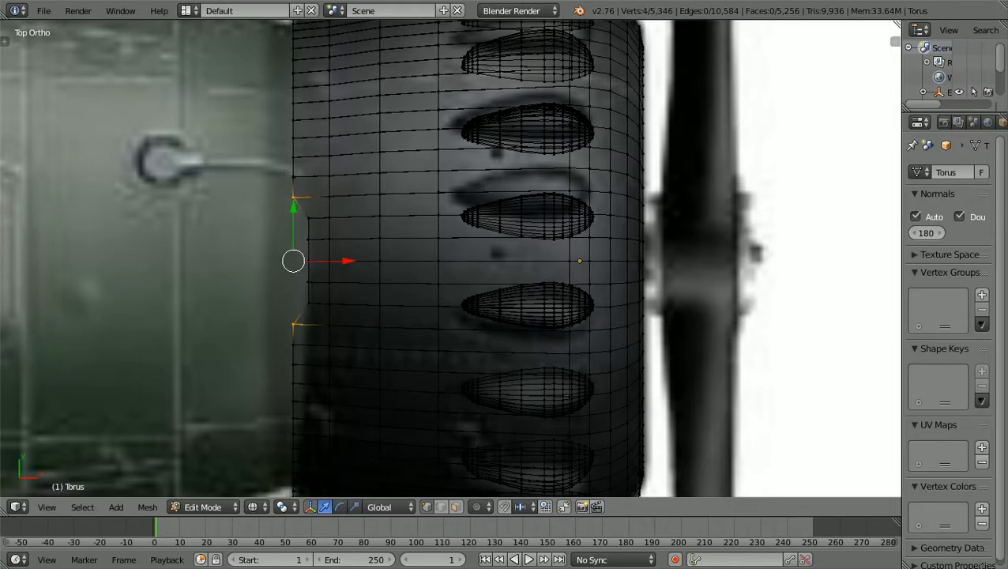
pyautogui.press('g')
pyautogui.press('x')
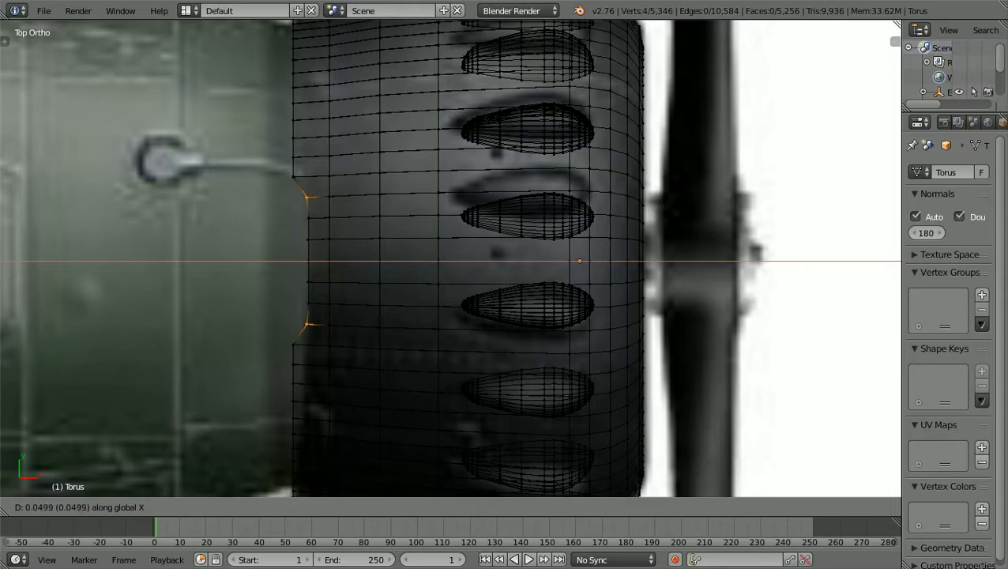
pyautogui.press('Return')
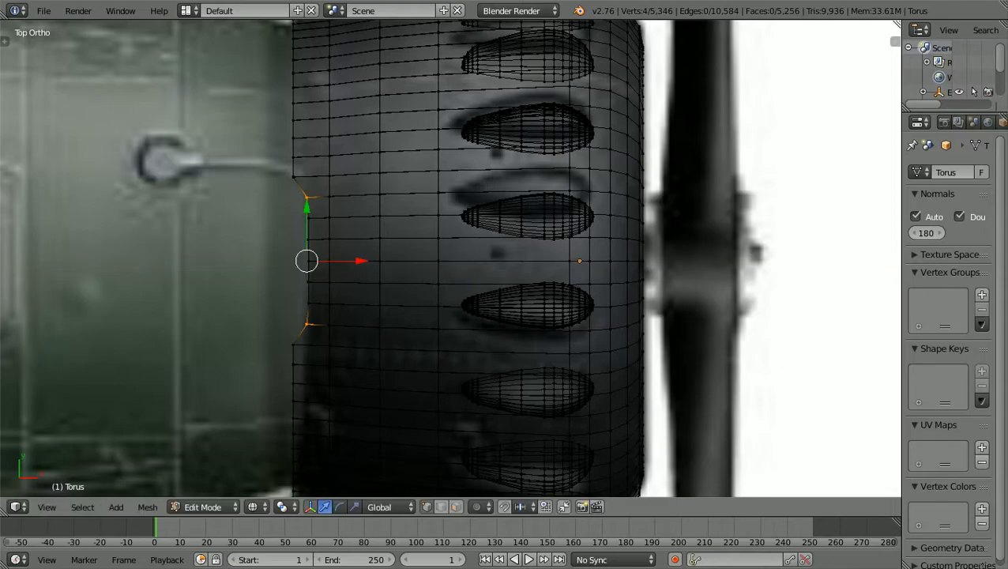
pyautogui.press('a')
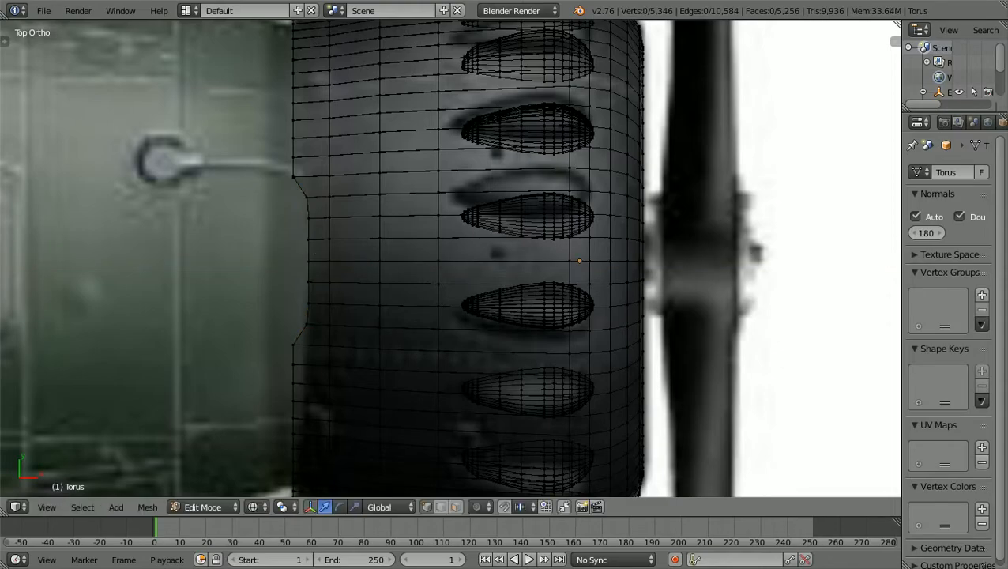
# Move the fourth rear-edge vertices out from the centreline, on both sides, about 0.039 along global X, and clear the selection
pyautogui.keyDown('shift'); pyautogui.scroll(-2, 451, 258); pyautogui.keyUp('shift')
pyautogui.keyDown('ctrl'); pyautogui.scroll(2, 450, 258); pyautogui.keyUp('ctrl')
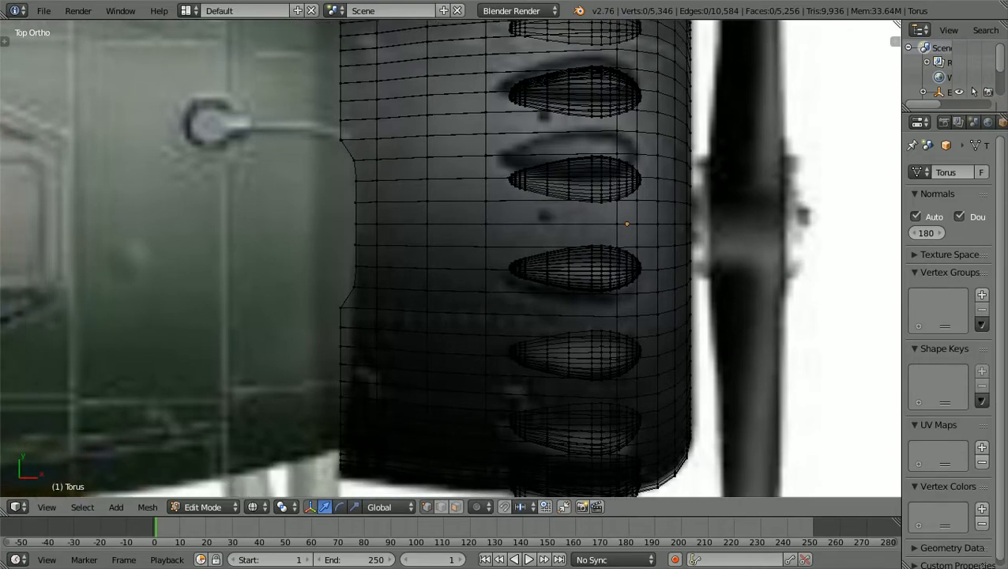
pyautogui.press('b')
pyautogui.moveTo(328, 320); pyautogui.dragTo(348, 131)
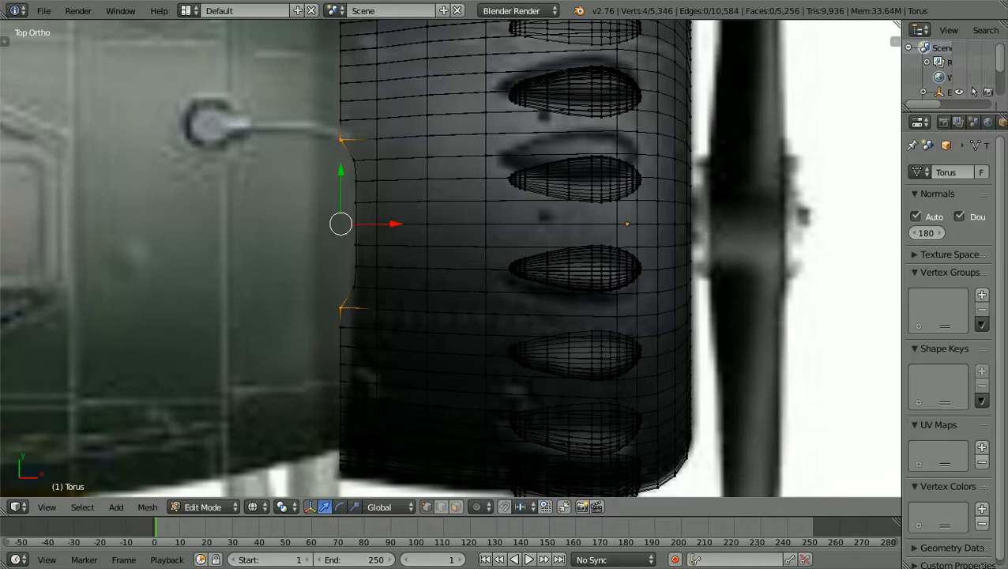
pyautogui.press('g')
pyautogui.press('x')
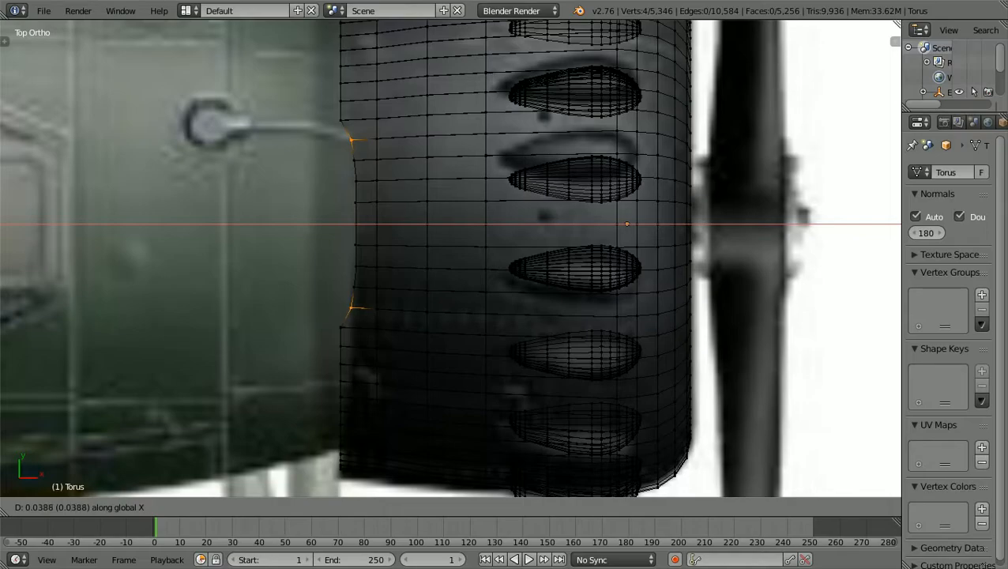
pyautogui.press('Return')
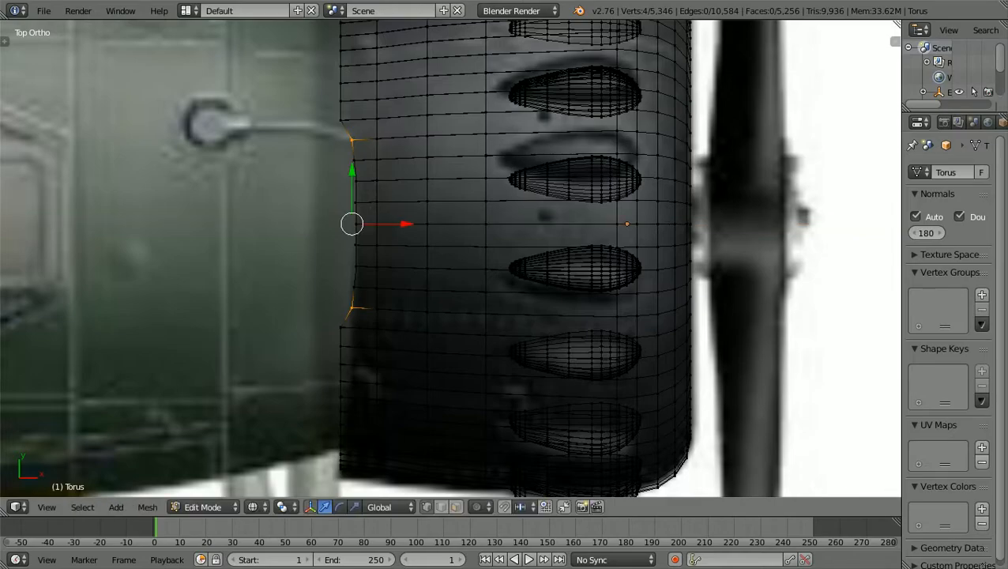
pyautogui.press('a')
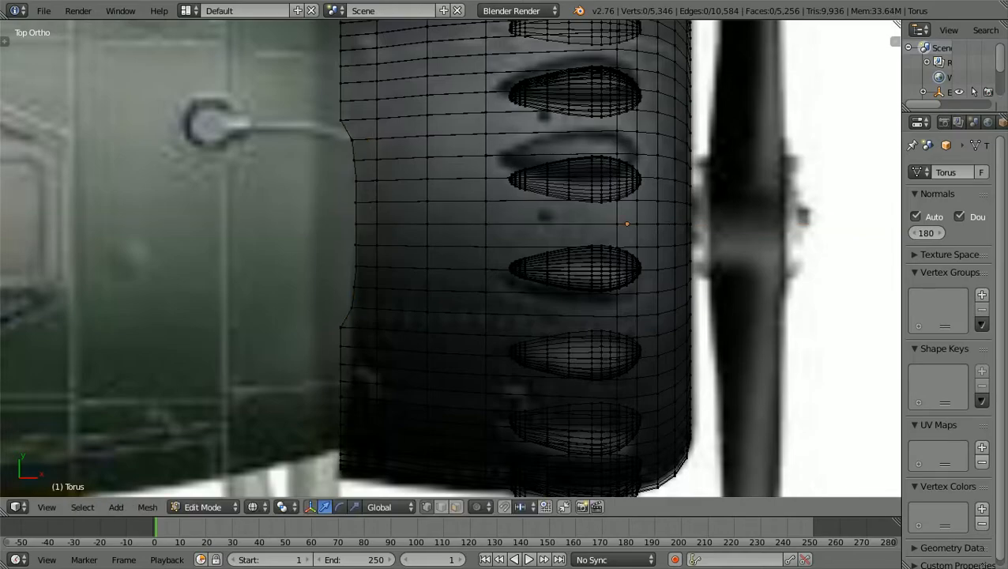
# Move the fifth rear-edge vertices out from the centreline, on both sides, about 0.033 along global X, and clear the selection
pyautogui.press('b')
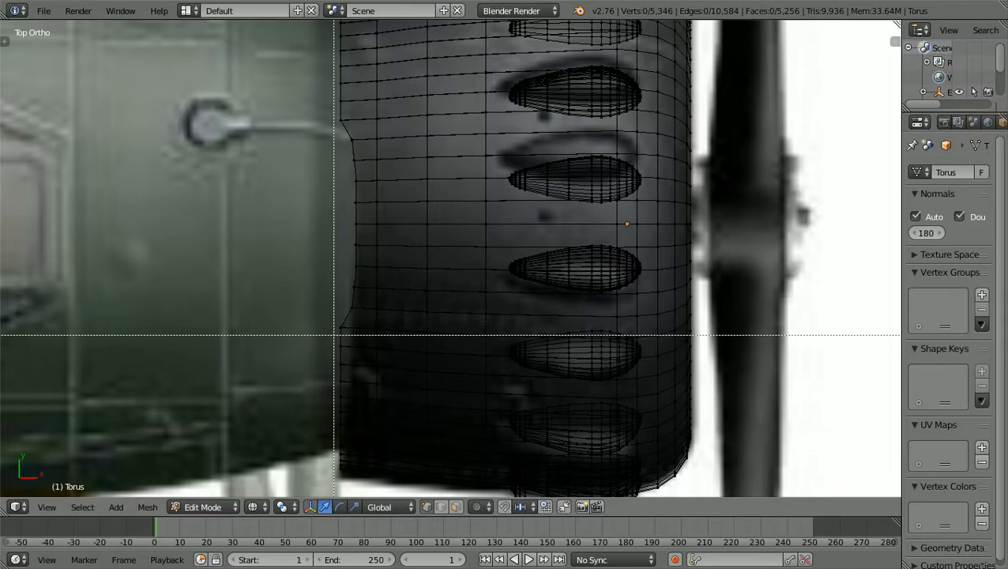
pyautogui.moveTo(334, 335); pyautogui.dragTo(343, 115)
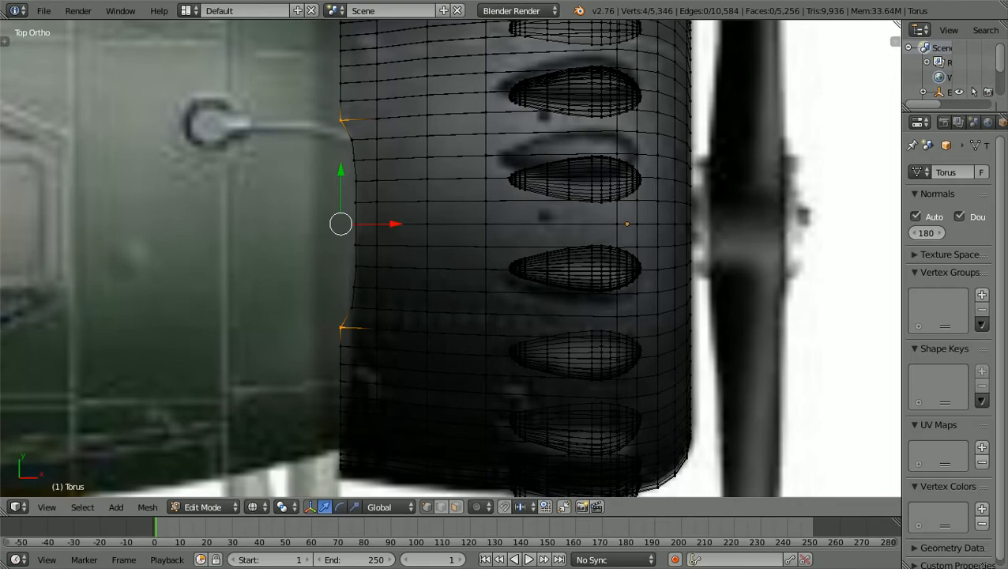
pyautogui.press('g')
pyautogui.press('x')
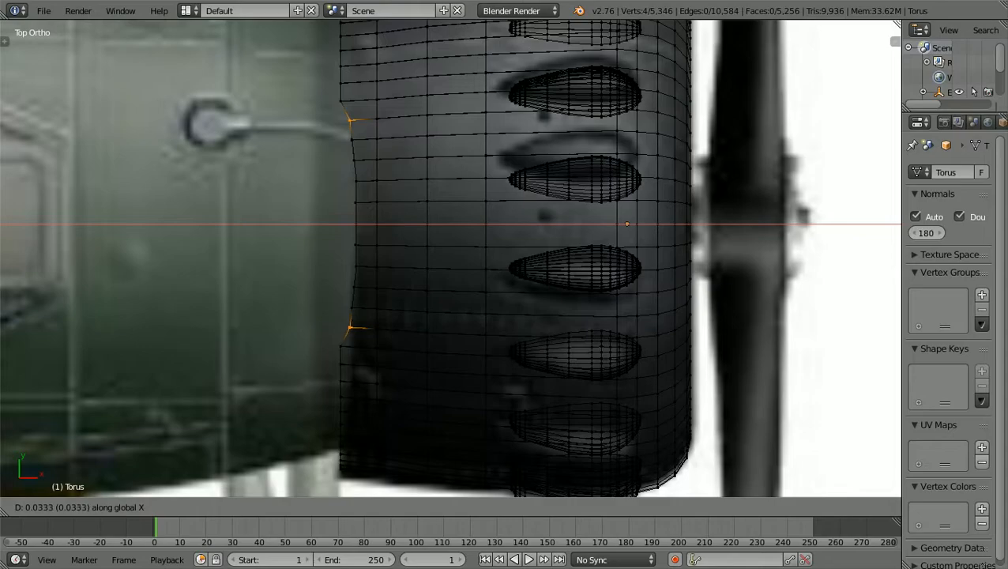
pyautogui.press('Return')
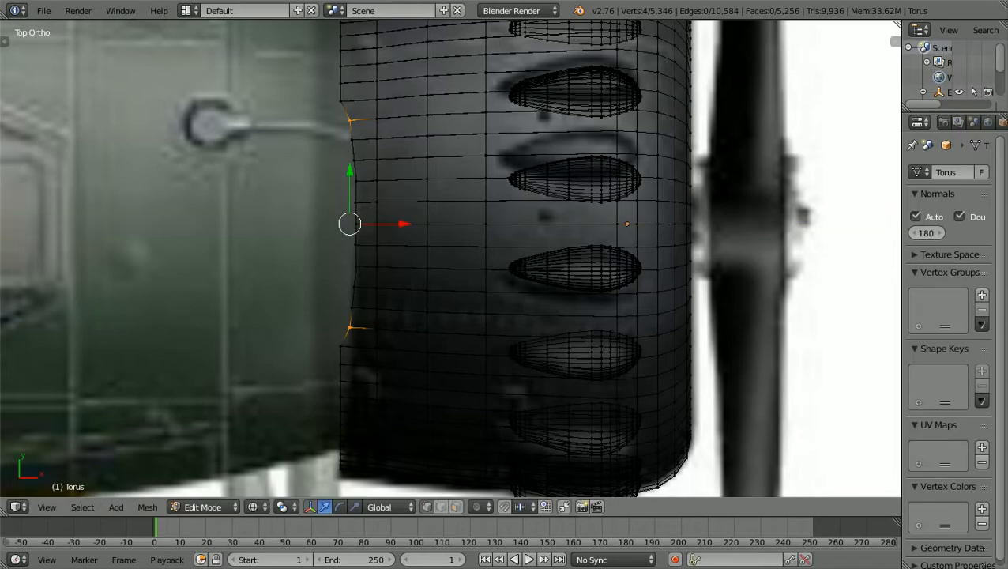
pyautogui.press('a')
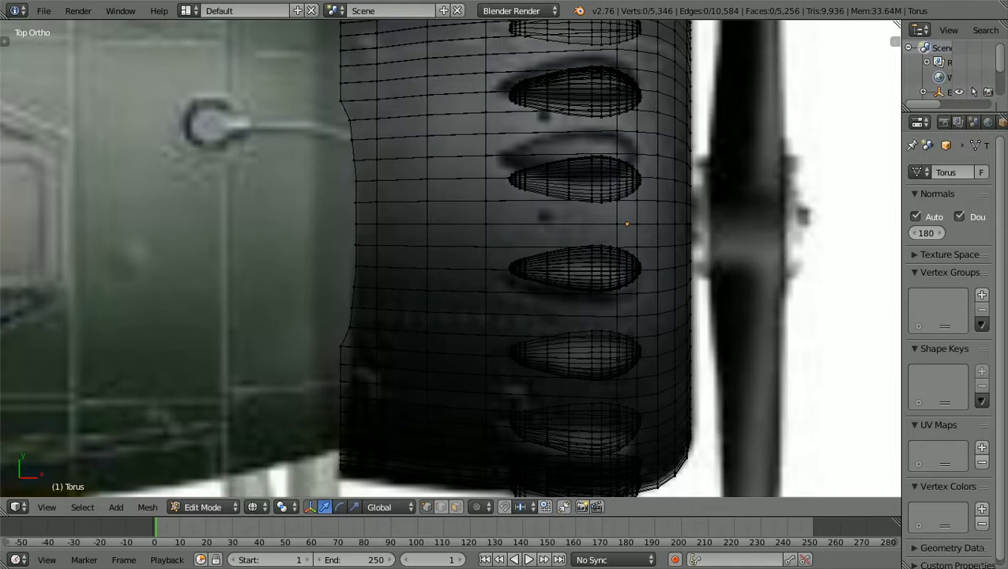
# Move the four rear-rim vertices at both ends of the cowling's notch about 0.024 along global X
pyautogui.keyDown('shift'); pyautogui.scroll(-2, 450, 258); pyautogui.keyUp('shift')
pyautogui.keyDown('shift'); pyautogui.scroll(4, 451, 258); pyautogui.keyUp('shift')
pyautogui.scroll(-1, 450, 258)
pyautogui.keyDown('ctrl'); pyautogui.hscroll(-1, 451, 258); pyautogui.keyUp('ctrl')
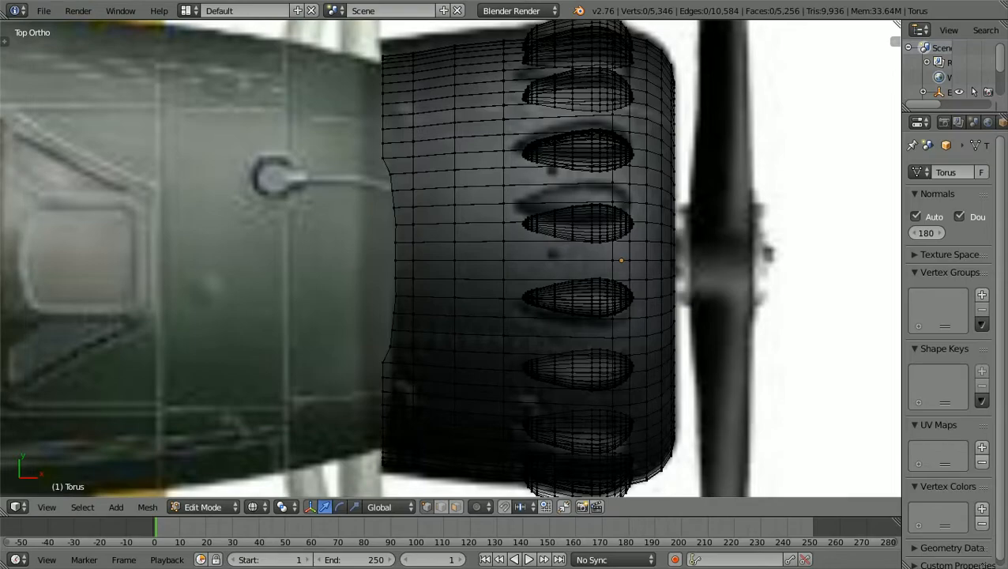
pyautogui.press('b')
pyautogui.moveTo(374, 365); pyautogui.dragTo(388, 154)
pyautogui.scroll(2, 450, 258)
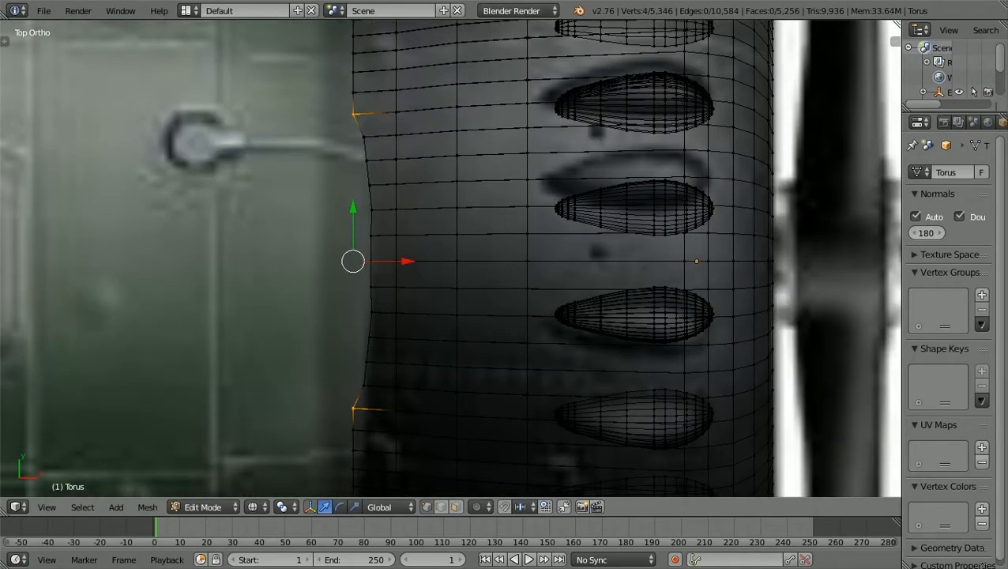
pyautogui.keyDown('shift'); pyautogui.scroll(-8, 451, 258); pyautogui.keyUp('shift')
pyautogui.scroll(3, 450, 259)
pyautogui.keyDown('ctrl'); pyautogui.scroll(-3, 450, 258); pyautogui.keyUp('ctrl')
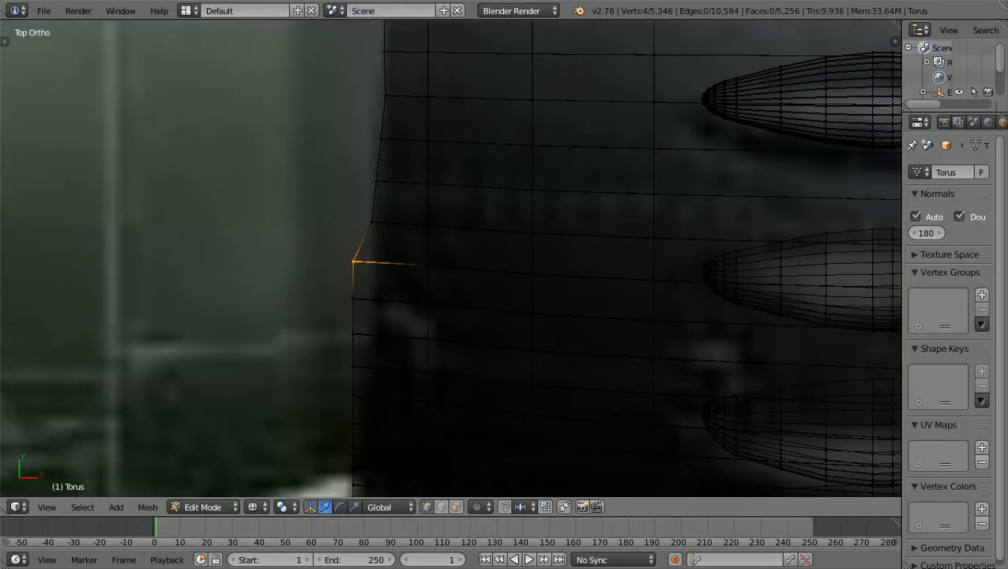
pyautogui.keyDown('ctrl'); pyautogui.scroll(-4, 450, 259); pyautogui.keyUp('ctrl')
pyautogui.scroll(3, 450, 258)
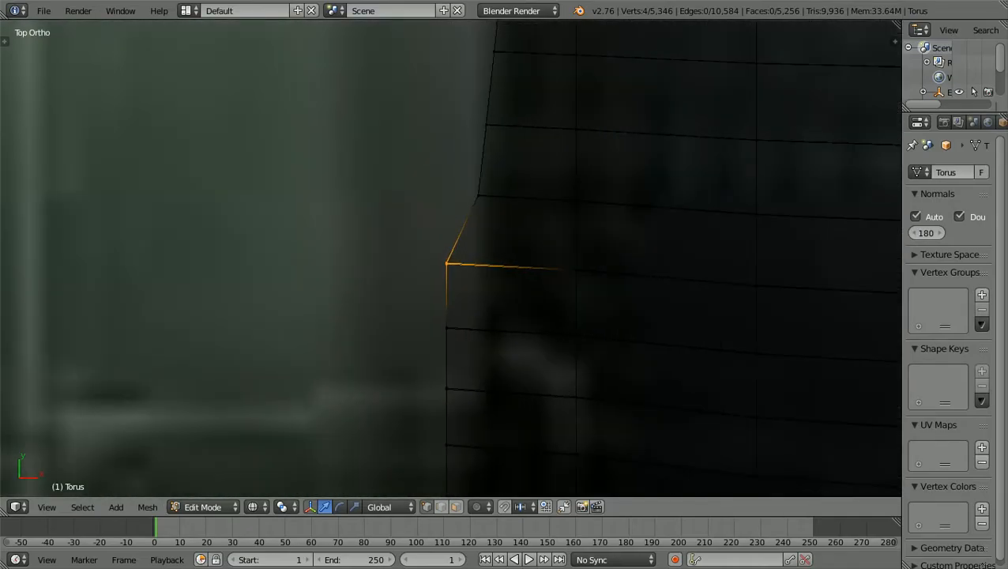
pyautogui.press('g')
pyautogui.press('x')
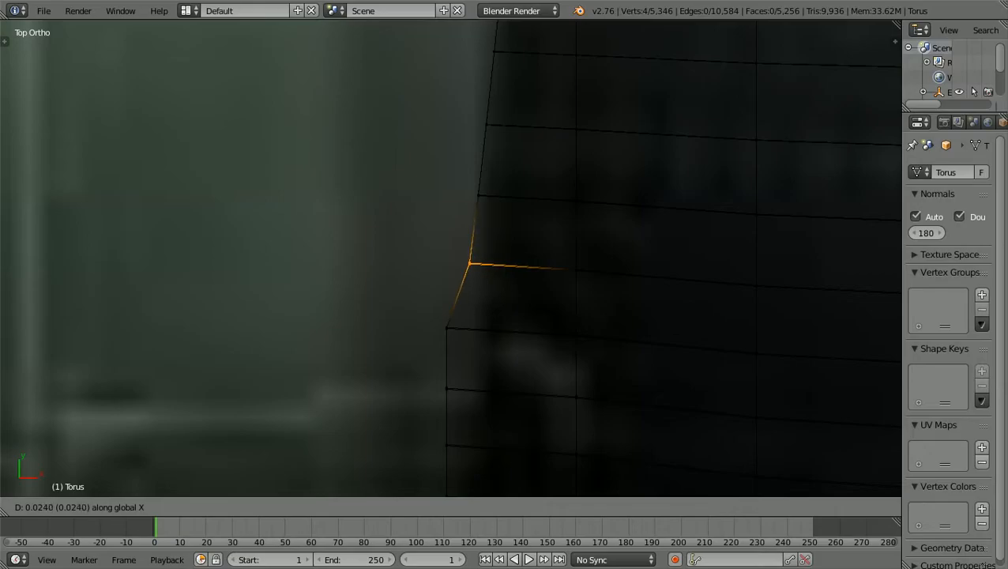
pyautogui.press('Return')
pyautogui.press('a')
# Show the cowling in solid shading in Object Mode and examine the shape of its rear rim
pyautogui.scroll(-7, 450, 258)
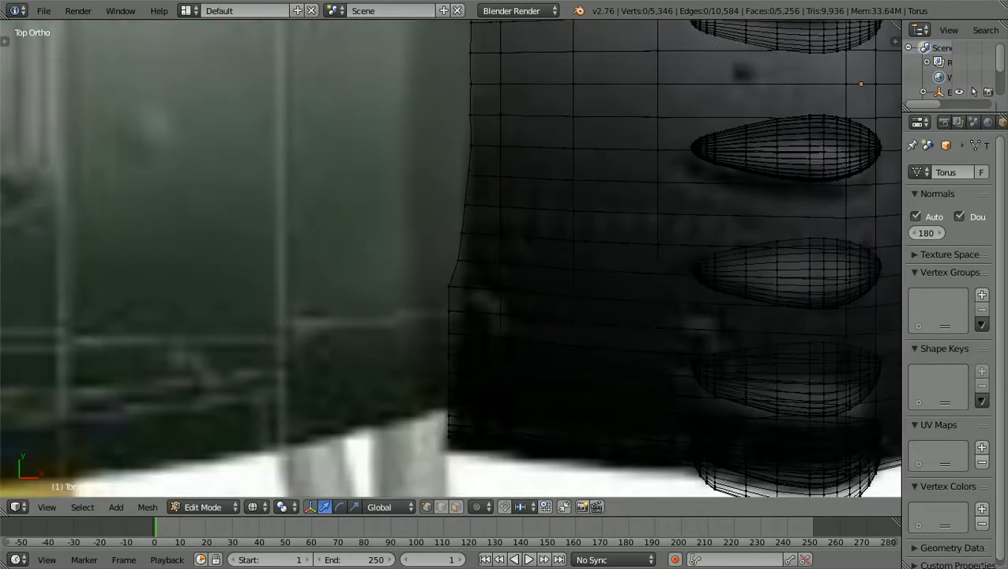
pyautogui.press('z')
pyautogui.scroll(-3, 451, 256)
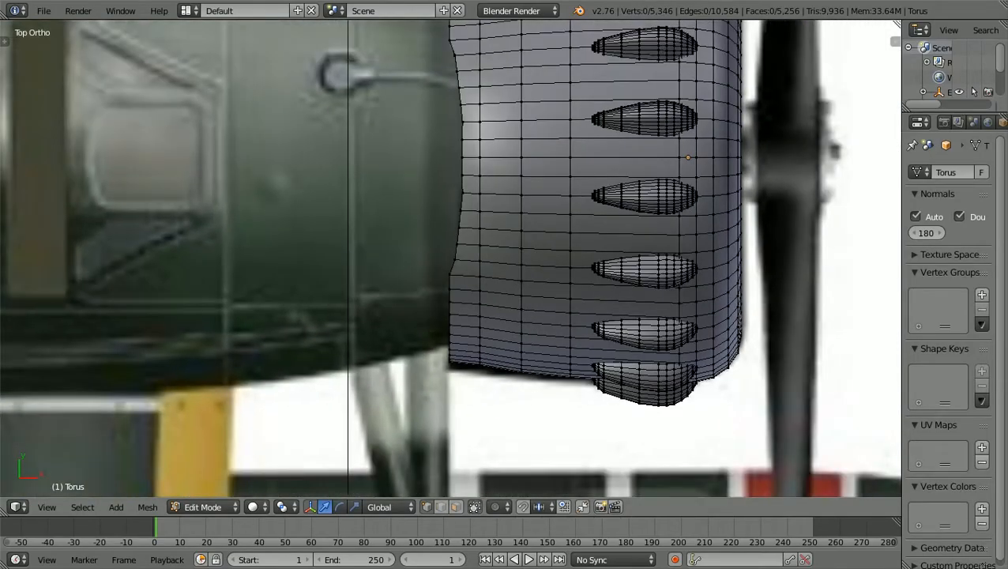
pyautogui.scroll(5, 450, 259)
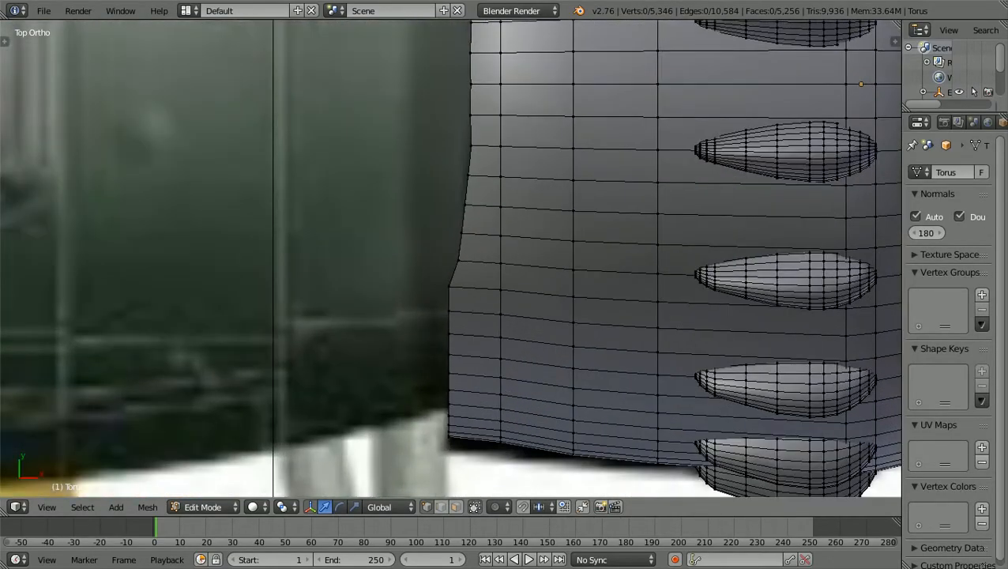
pyautogui.scroll(-2, 450, 258)
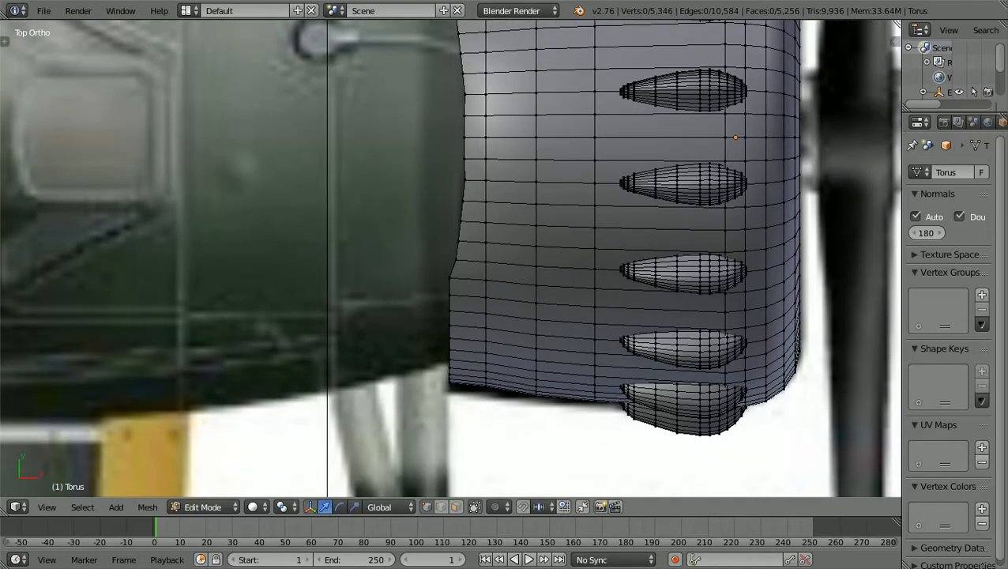
pyautogui.click(203, 507)
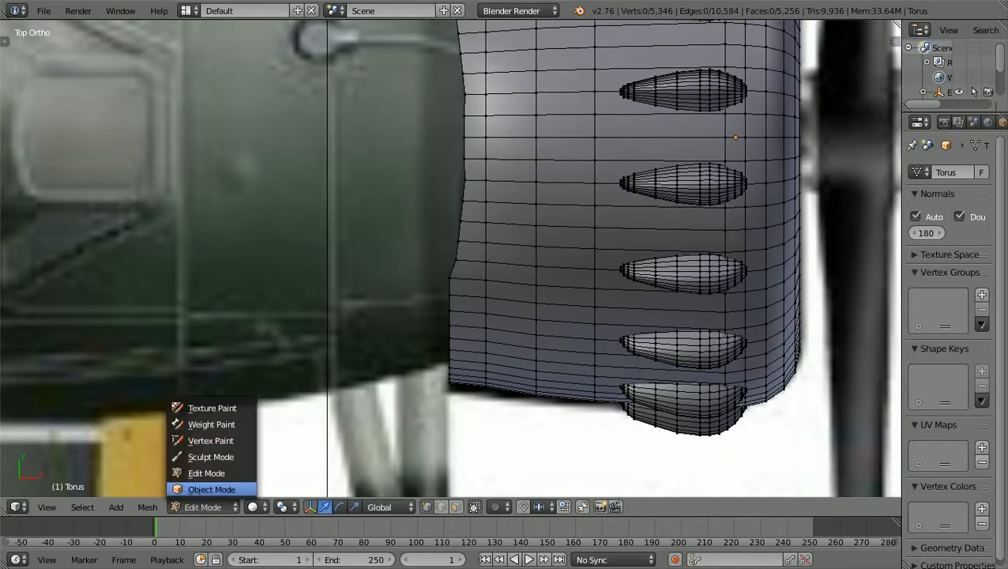
pyautogui.click(213, 486)
pyautogui.scroll(-2, 450, 258)
pyautogui.moveTo(450, 316); pyautogui.dragTo(483, 175, button='middle')
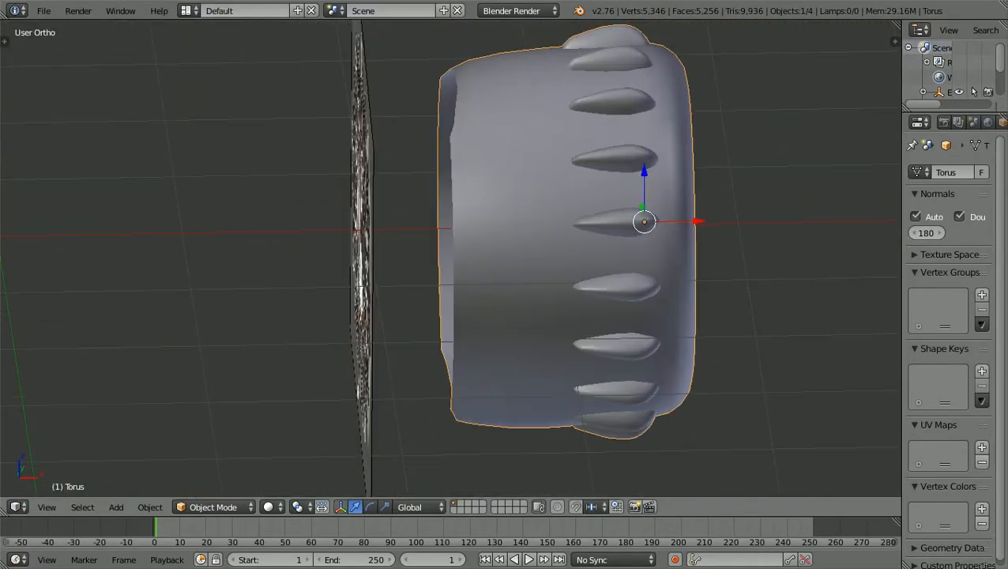
# Compare the cowling's outline and rear rim with the reference image in front view
pyautogui.press('KP_1')
pyautogui.scroll(1, 450, 258)
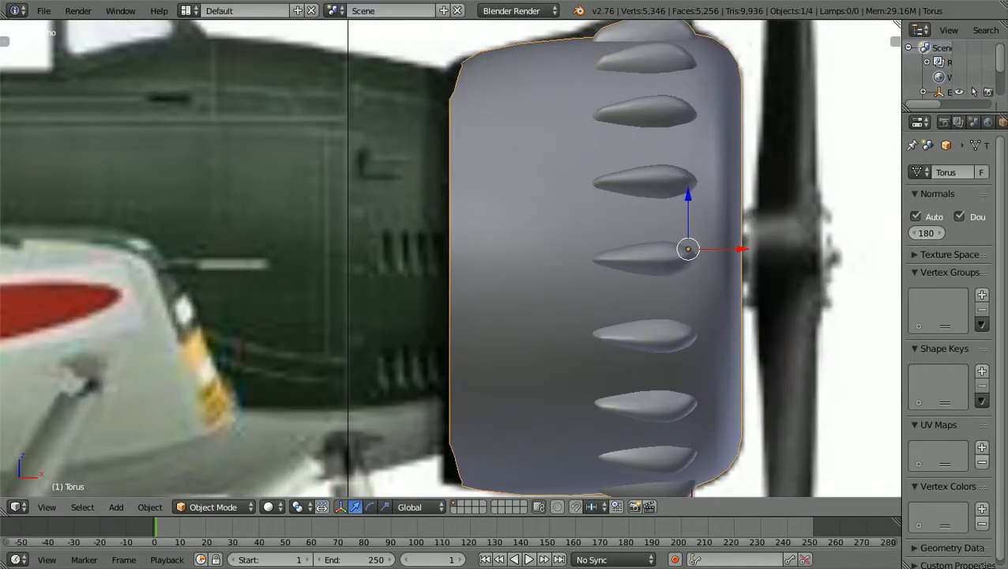
pyautogui.scroll(-1, 450, 258)
pyautogui.keyDown('shift'); pyautogui.scroll(5, 451, 259); pyautogui.keyUp('shift')
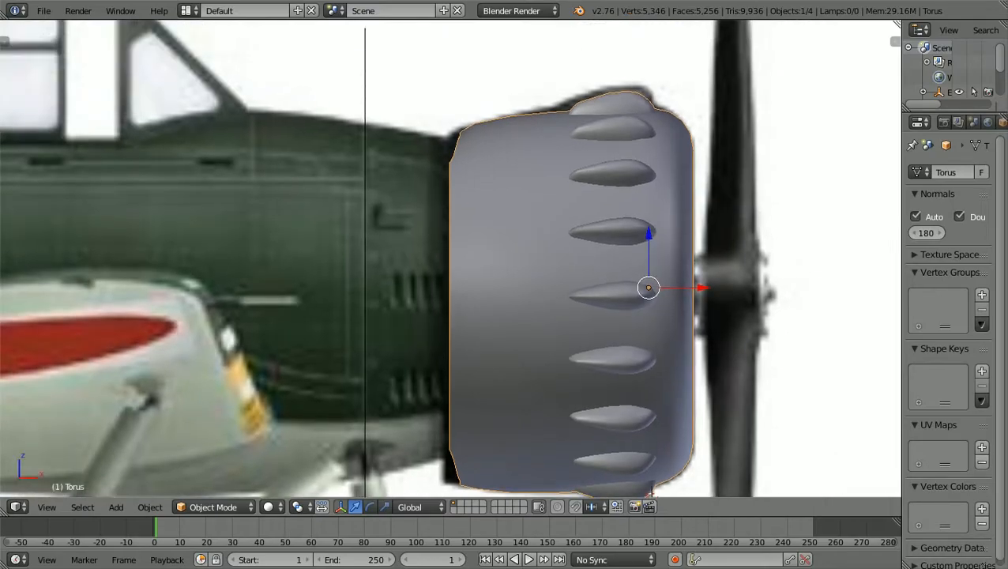
pyautogui.scroll(5, 451, 258)
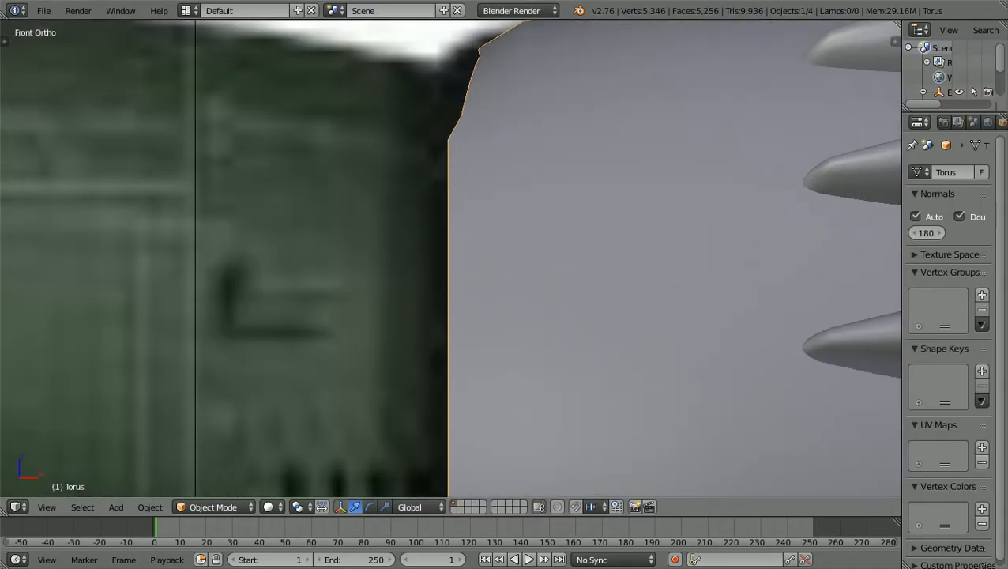
pyautogui.scroll(-1, 450, 258)
pyautogui.scroll(-4, 450, 258)
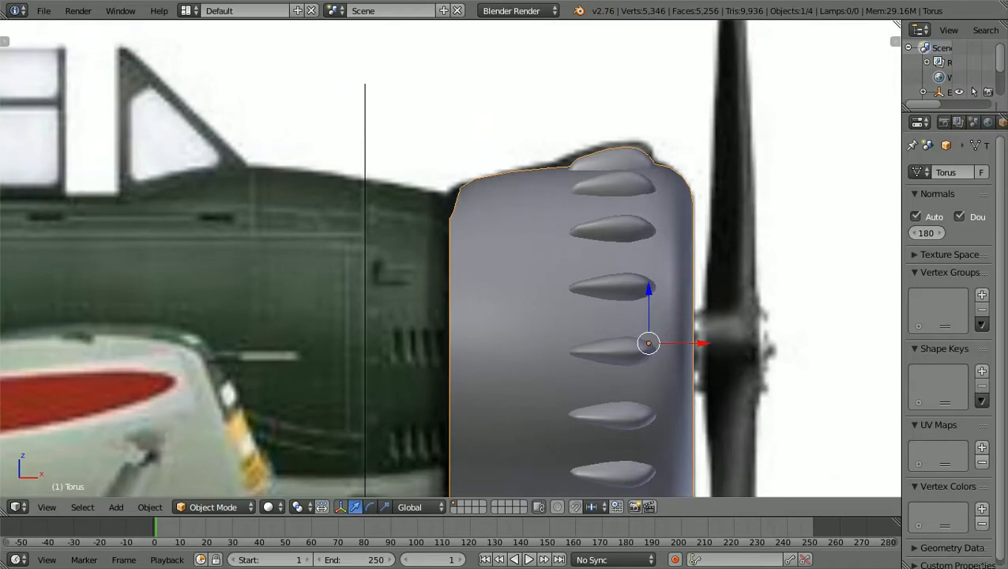
pyautogui.keyDown('shift'); pyautogui.scroll(-5, 451, 258); pyautogui.keyUp('shift')
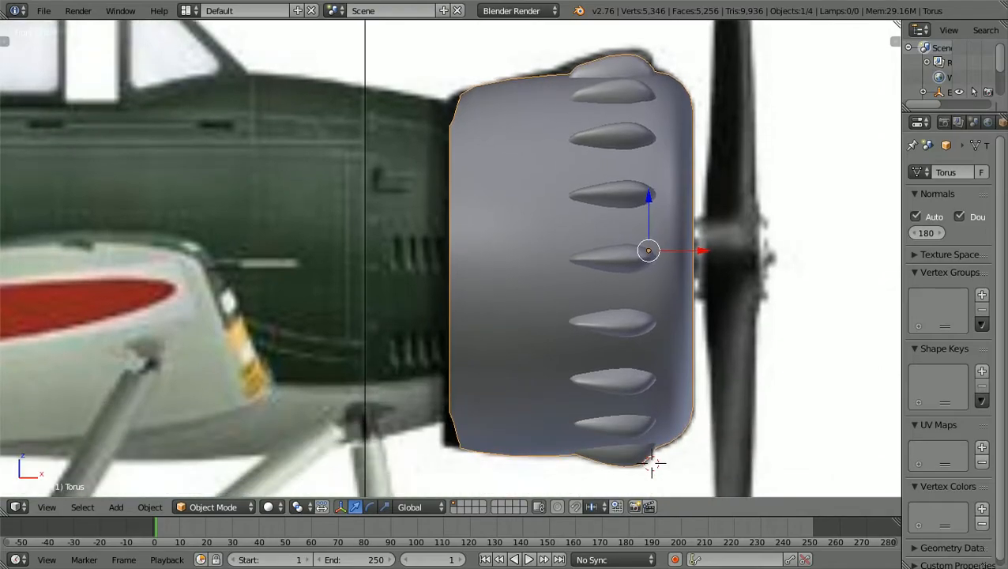
pyautogui.keyDown('shift'); pyautogui.scroll(-3, 451, 258); pyautogui.keyUp('shift')
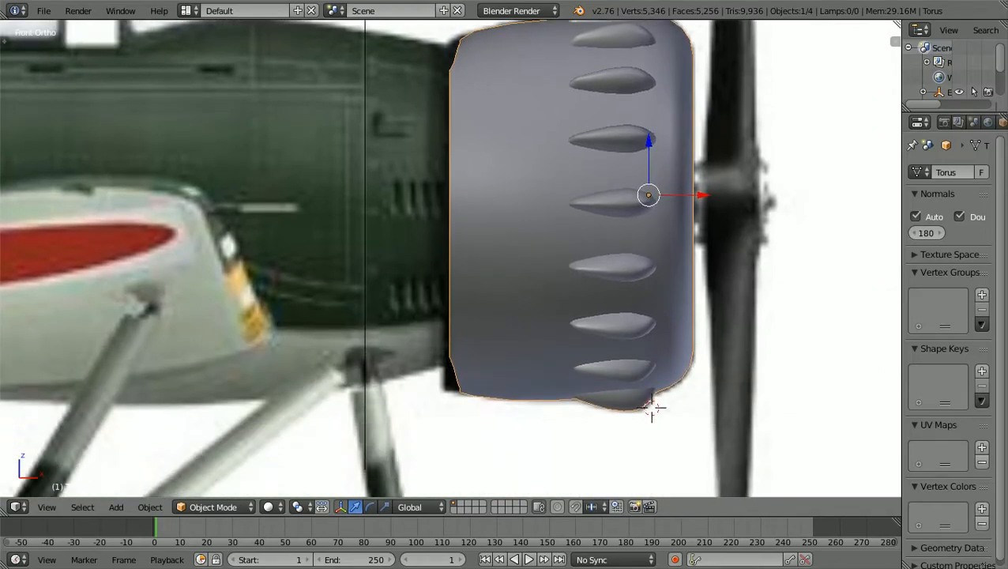
pyautogui.scroll(-1, 450, 258)
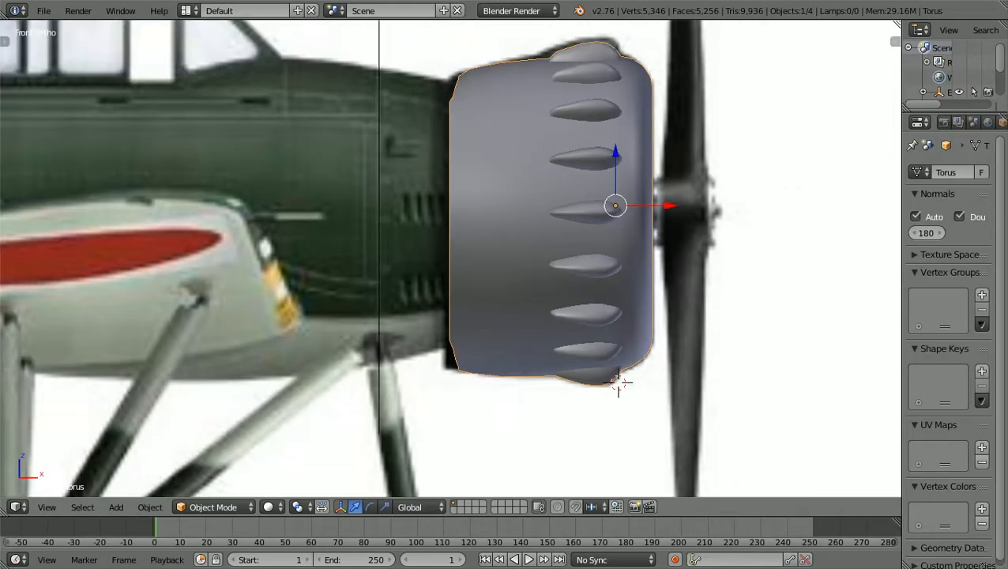
# Undo the notch edits on the cowling's rear rim
pyautogui.scroll(1, 450, 258)
pyautogui.scroll(-1, 450, 258)
pyautogui.hotkey('ctrl', 'z')
pyautogui.scroll(-1, 450, 259)
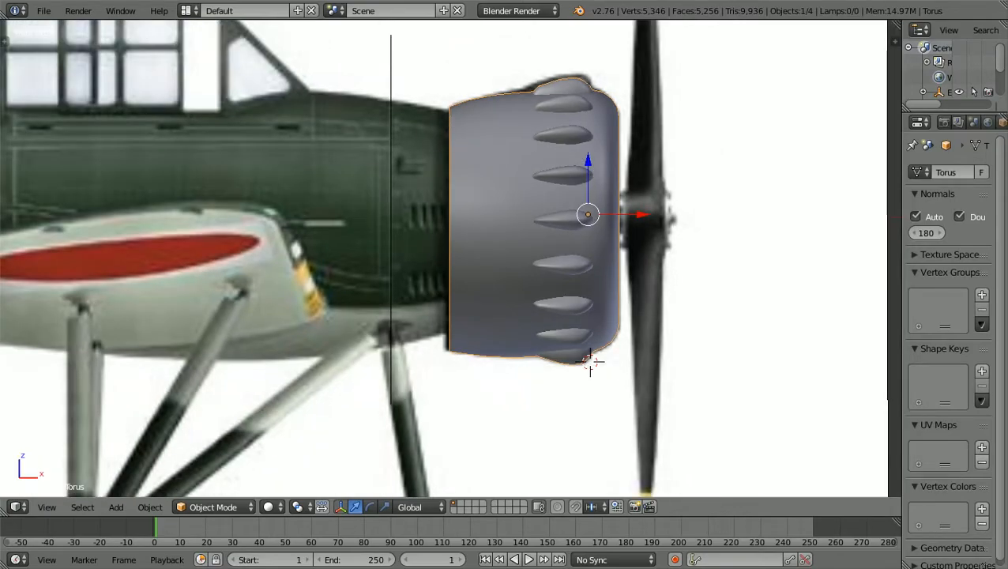
# Switch to the top view and enter Edit Mode on the cowling
pyautogui.press('KP_7')
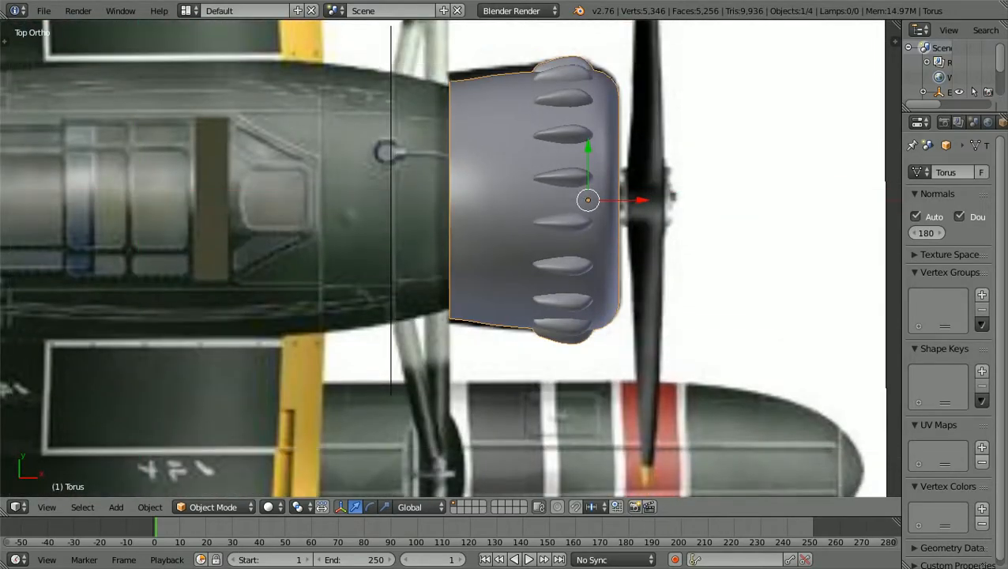
pyautogui.scroll(2, 450, 258)
pyautogui.scroll(-1, 451, 258)
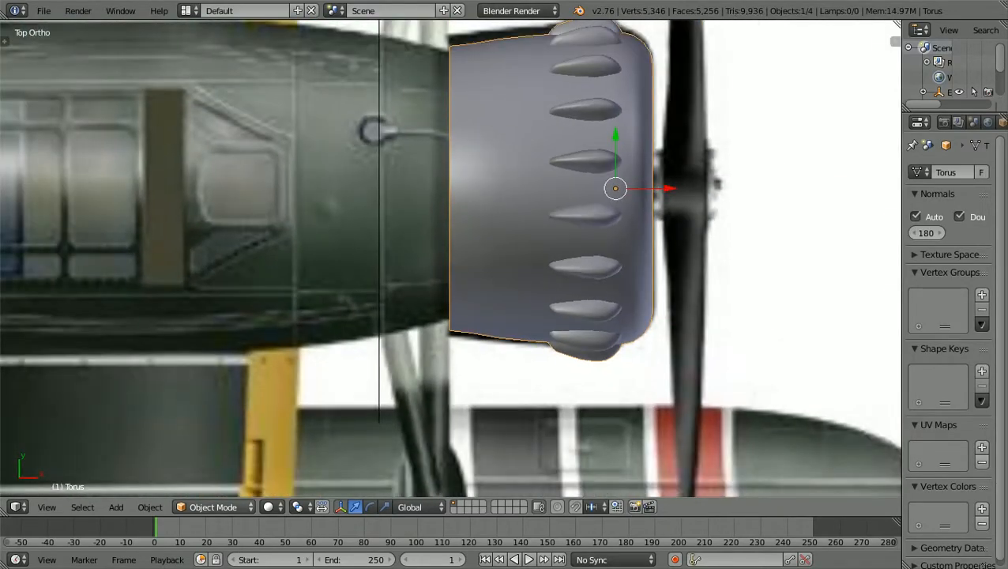
pyautogui.click(213, 506)
pyautogui.click(213, 471)
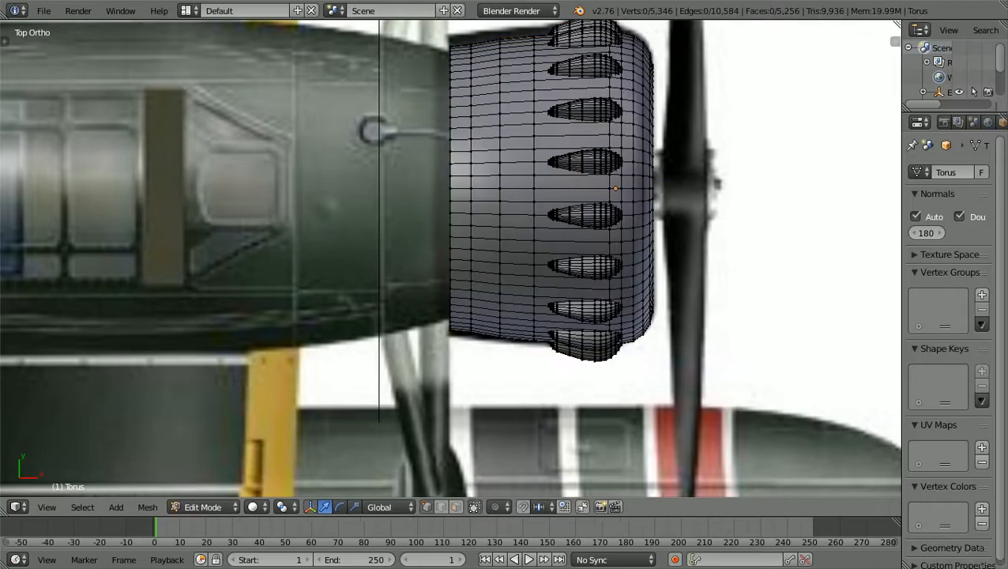
# Select all vertices of the cowling's rear section behind the bumps, near and far side, and scale them to about 1.018 along global Y
pyautogui.keyDown('shift'); pyautogui.scroll(3, 450, 258); pyautogui.keyUp('shift')
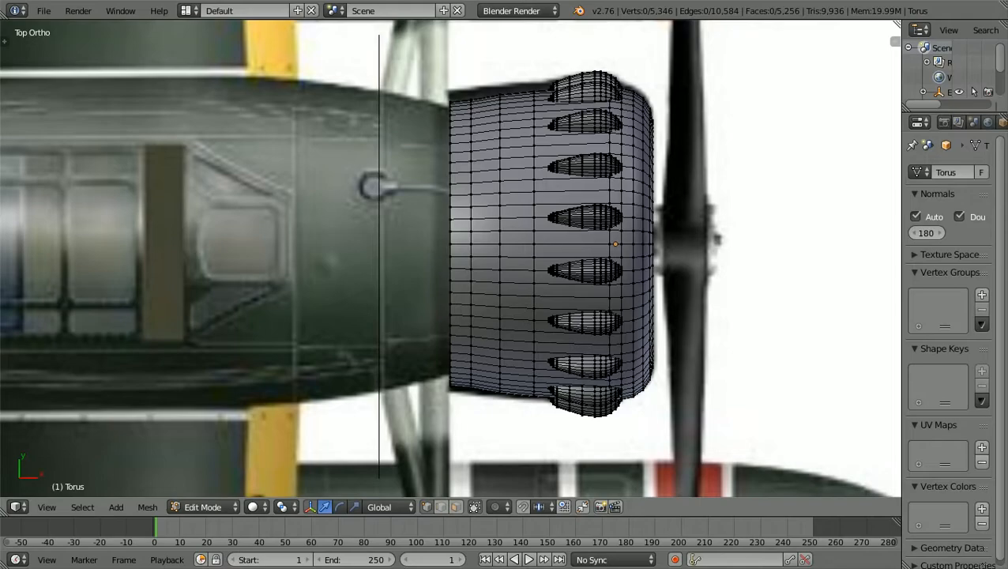
pyautogui.press('b')
pyautogui.moveTo(426, 433); pyautogui.dragTo(517, 63)
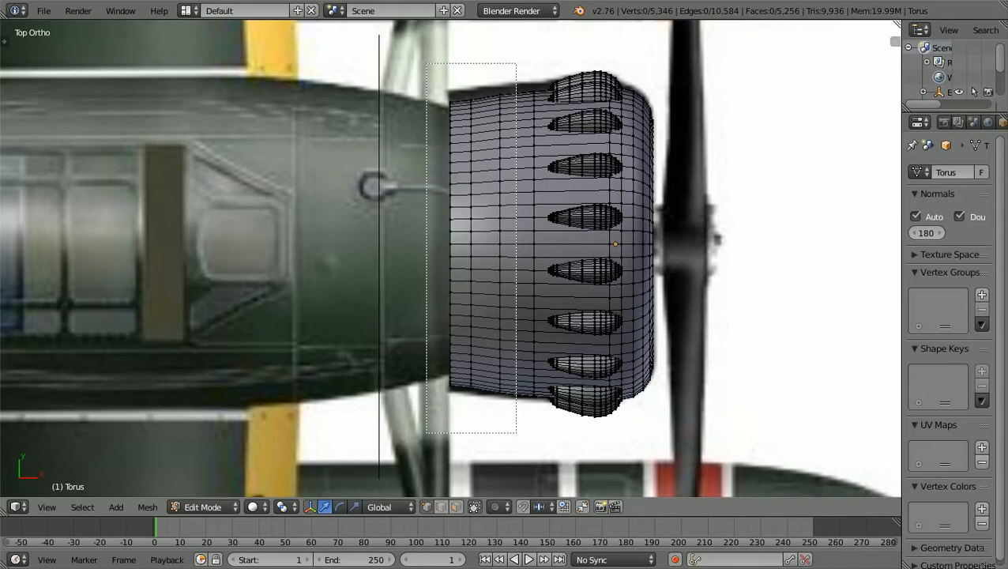
pyautogui.moveTo(516, 63); pyautogui.dragTo(539, 72)
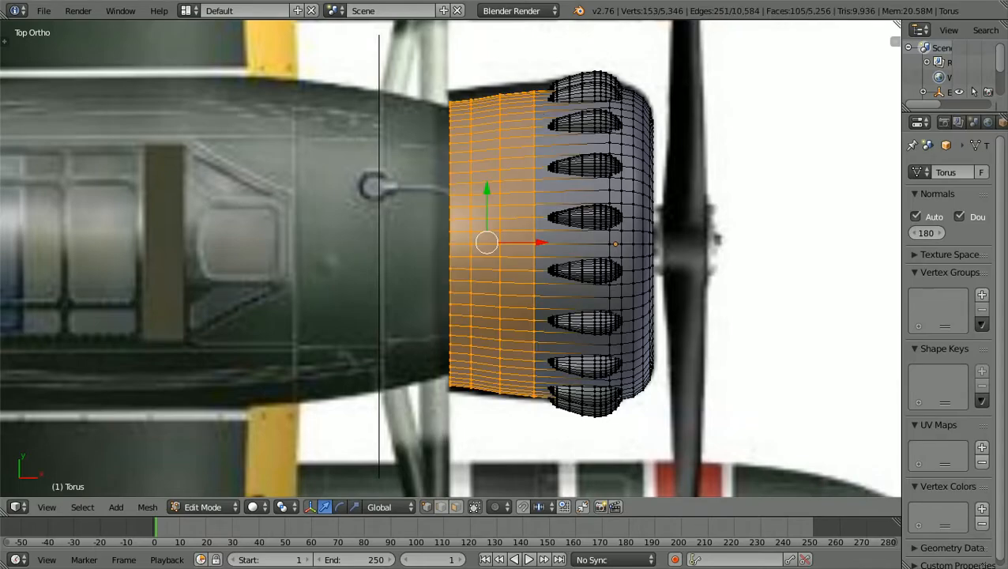
pyautogui.press('z')
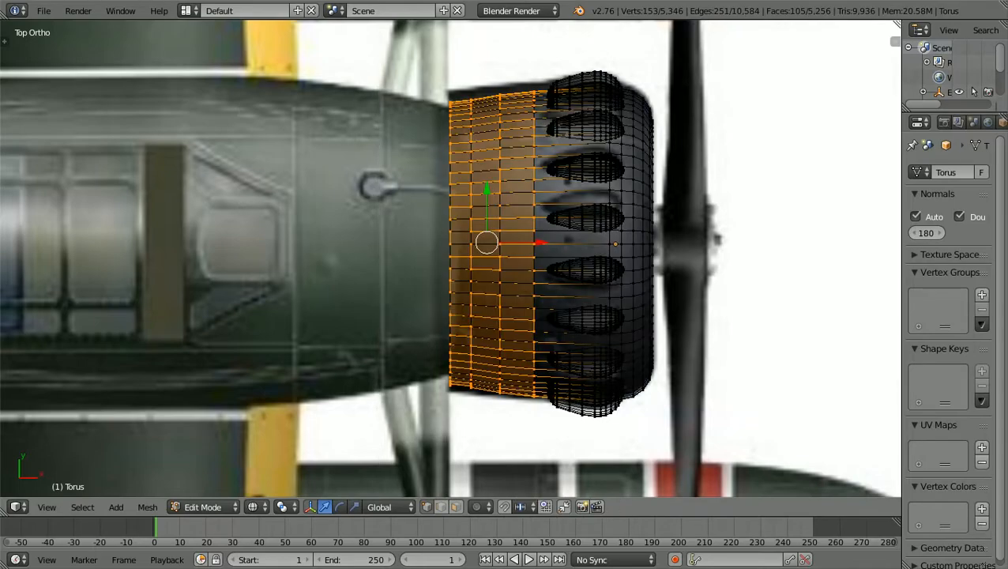
pyautogui.press('b')
pyautogui.moveTo(433, 421); pyautogui.dragTo(538, 73)
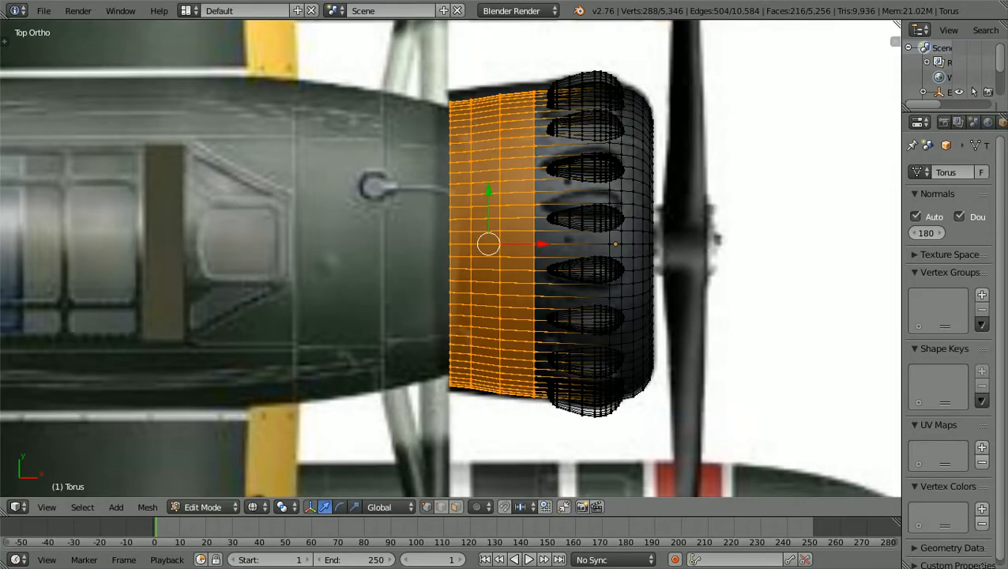
pyautogui.press('z')
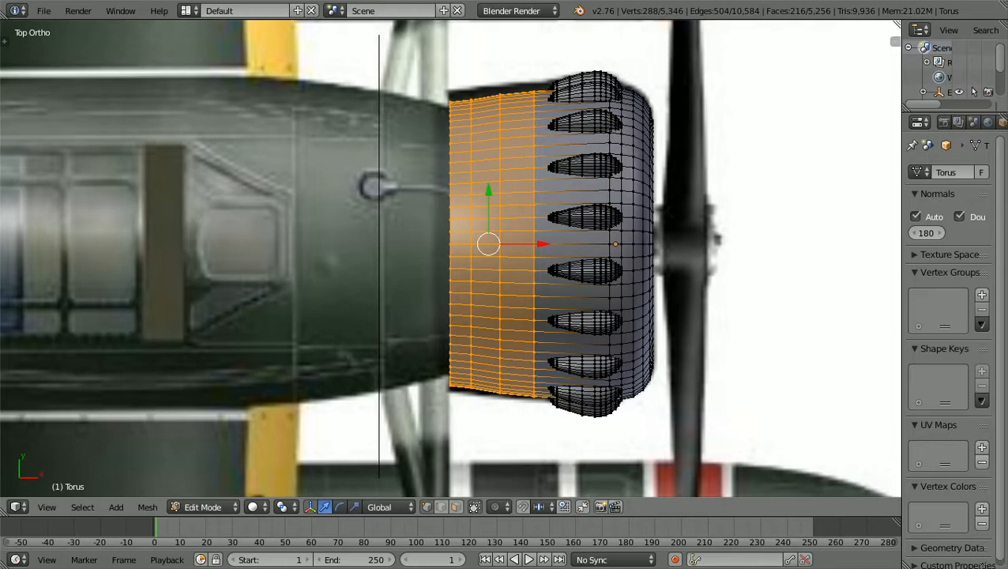
pyautogui.press('s')
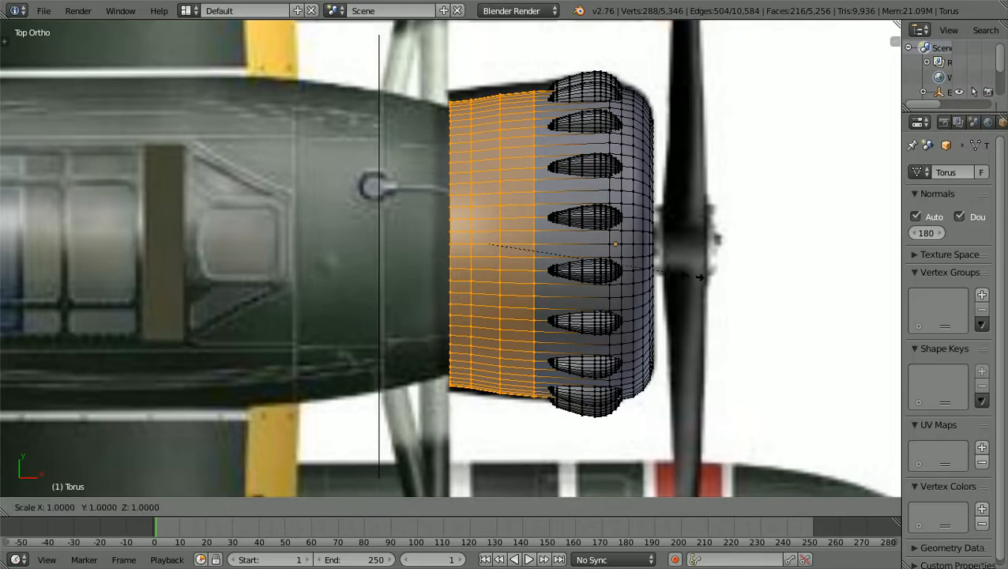
pyautogui.press('y')
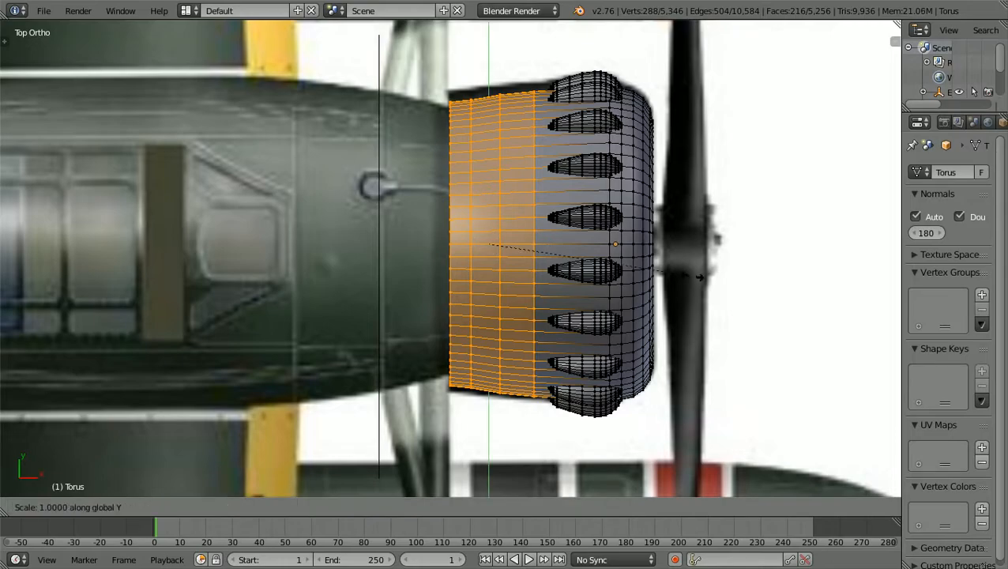
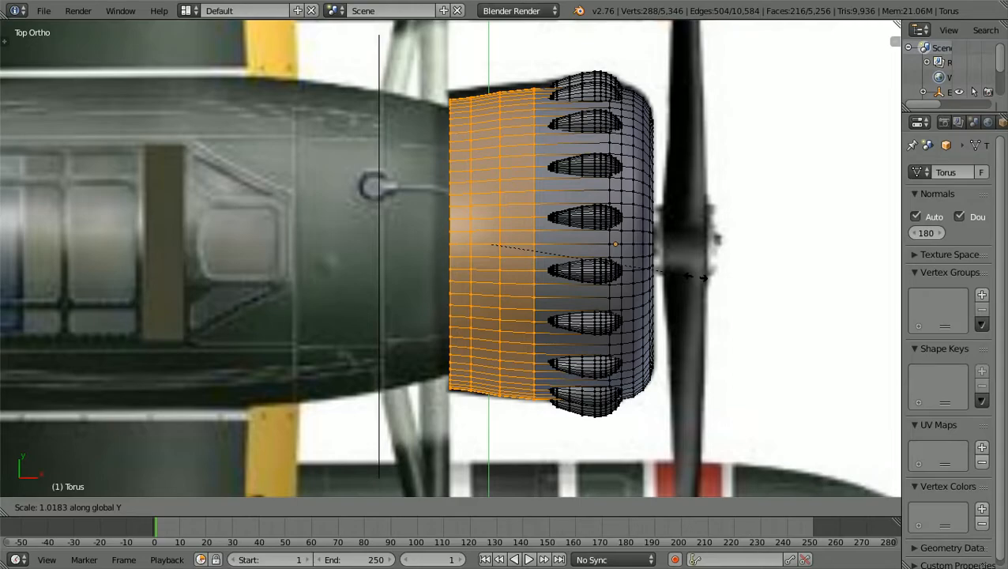
pyautogui.click(695, 276)
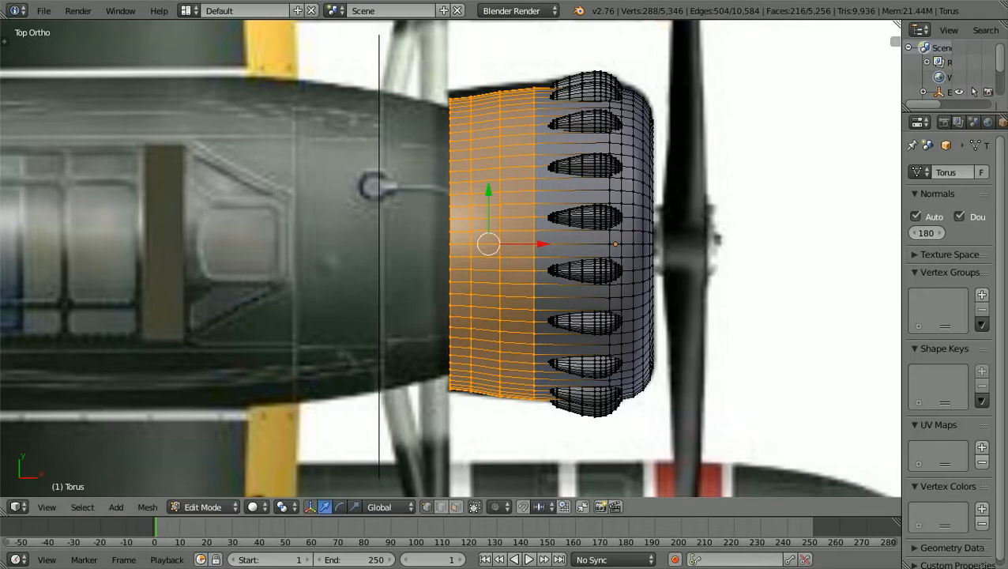
pyautogui.press('a')
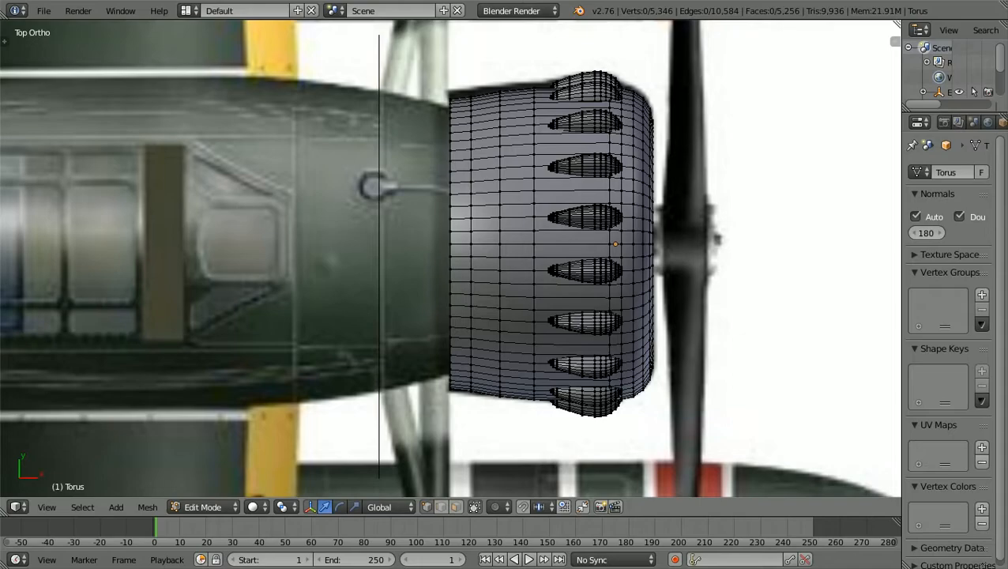
# Select the second vertex ring from the cowling's rear edge, near and far side, and scale it to about 1.016 along global Y
pyautogui.press('b')
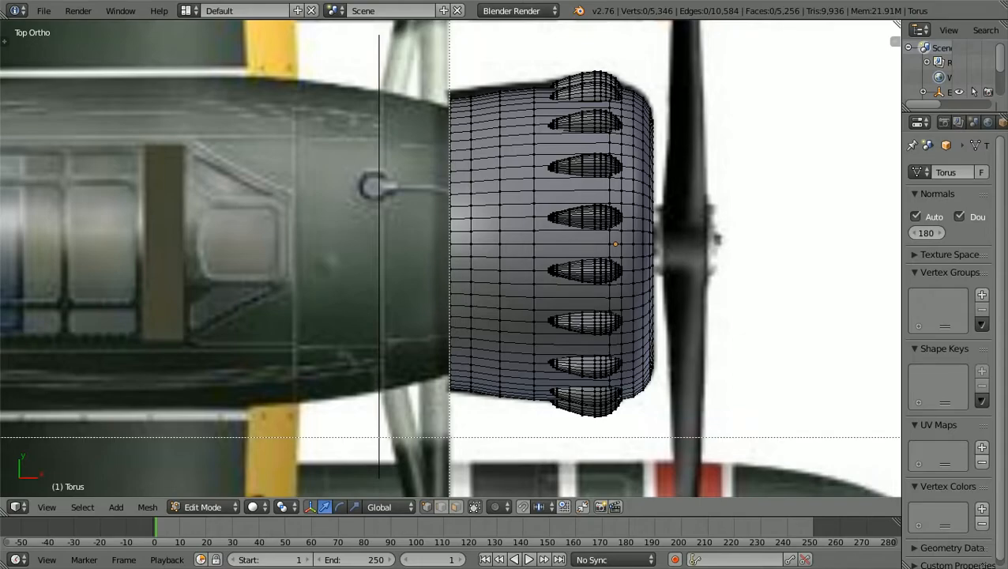
pyautogui.moveTo(455, 438); pyautogui.dragTo(480, 95)
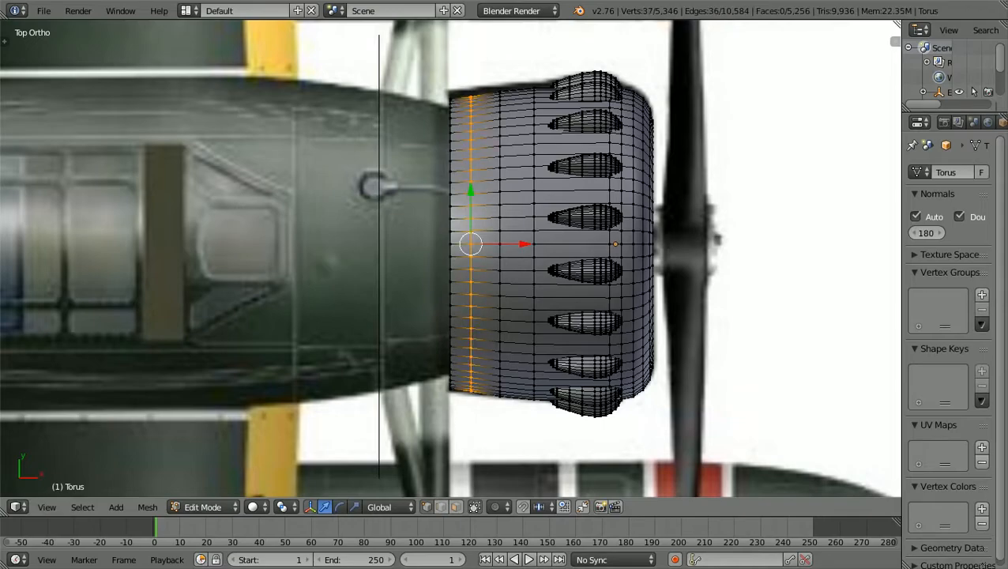
pyautogui.press('z')
pyautogui.press('b')
pyautogui.moveTo(459, 421); pyautogui.dragTo(495, 93)
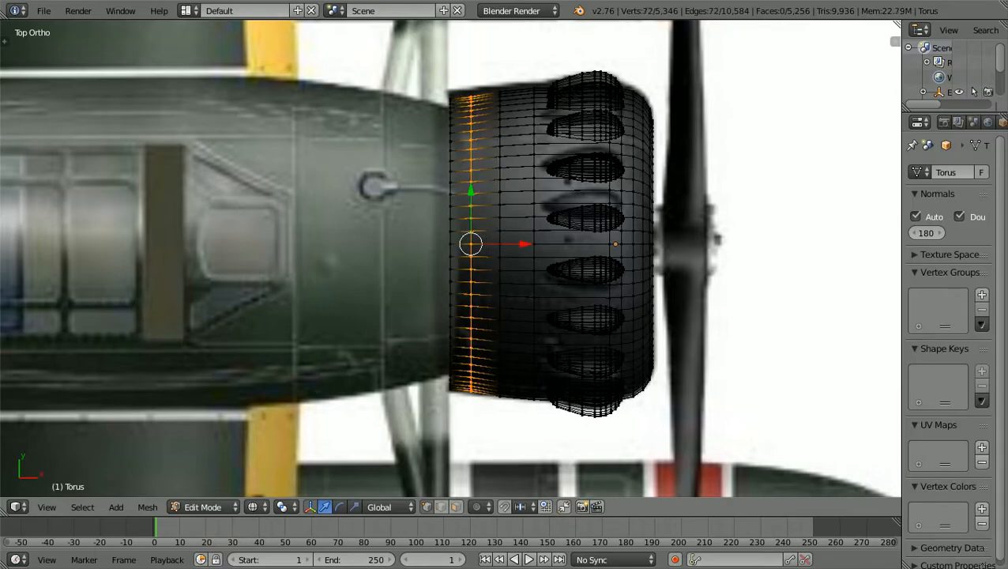
pyautogui.press('s')
pyautogui.press('y')
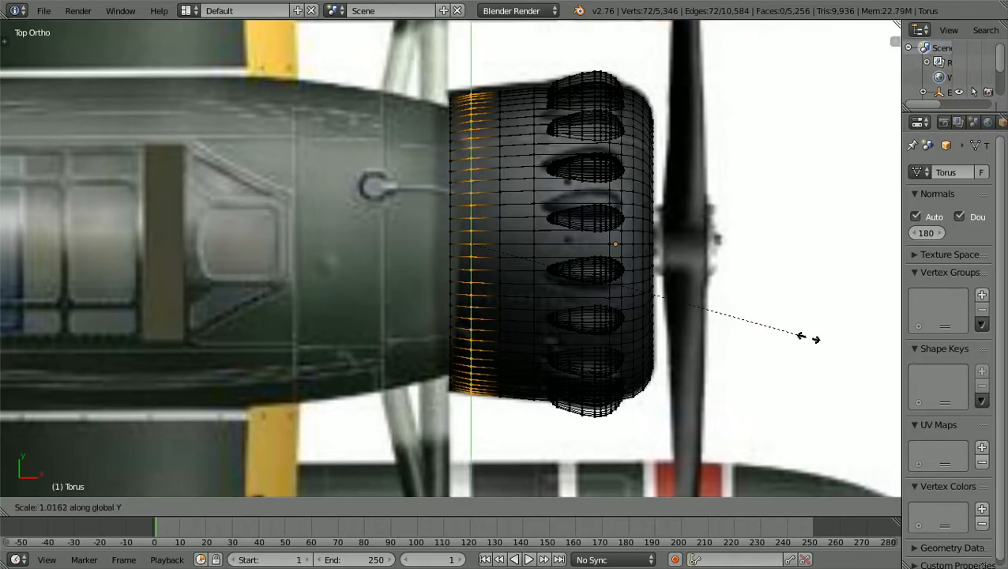
pyautogui.click(806, 338)
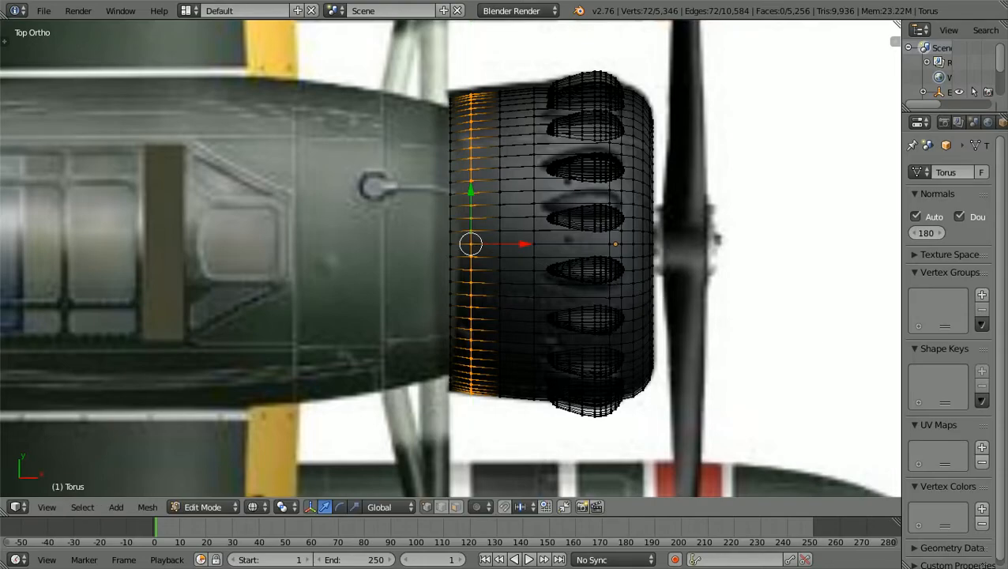
pyautogui.press('a')
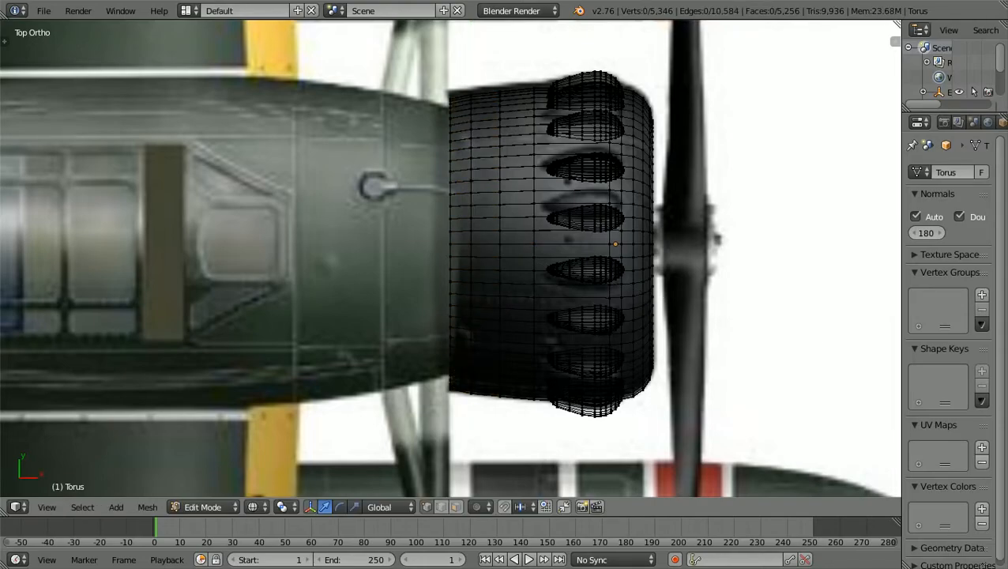
# Select all vertices of the cowling's rear rim, near and far side, and scale them to about 1.015 along global Y
pyautogui.press('b')
pyautogui.moveTo(431, 435); pyautogui.dragTo(461, 93)
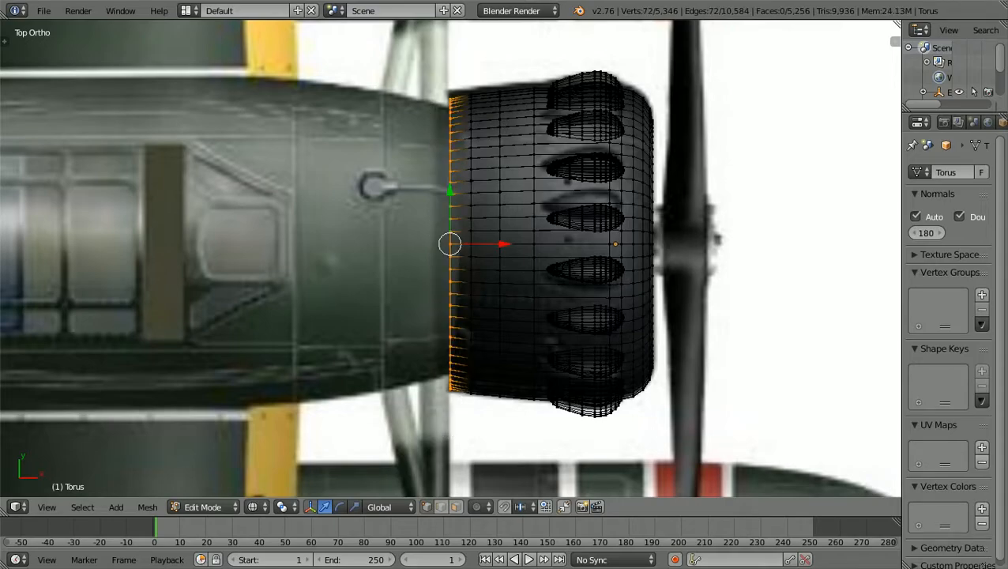
pyautogui.press('s')
pyautogui.press('y')
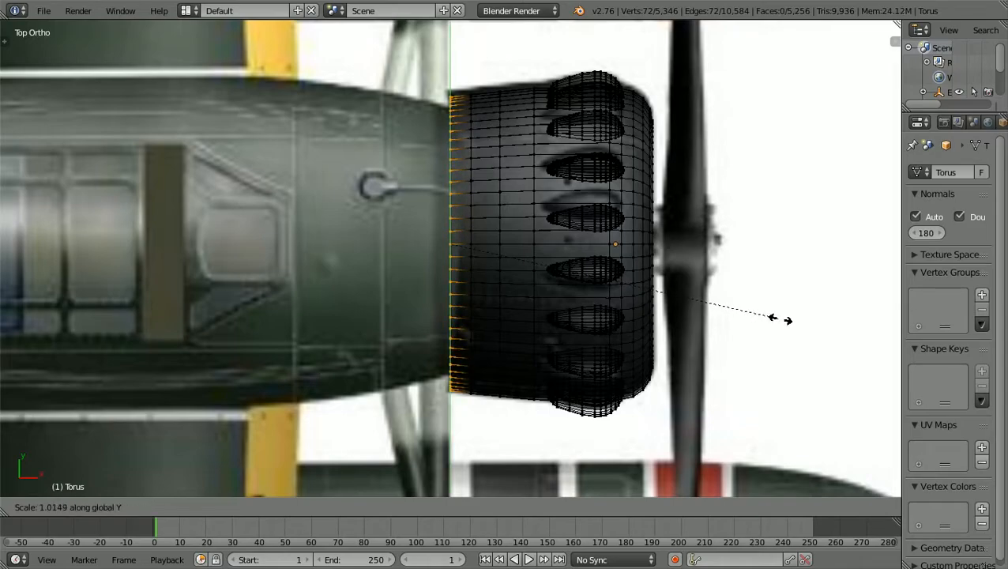
pyautogui.click(781, 318)
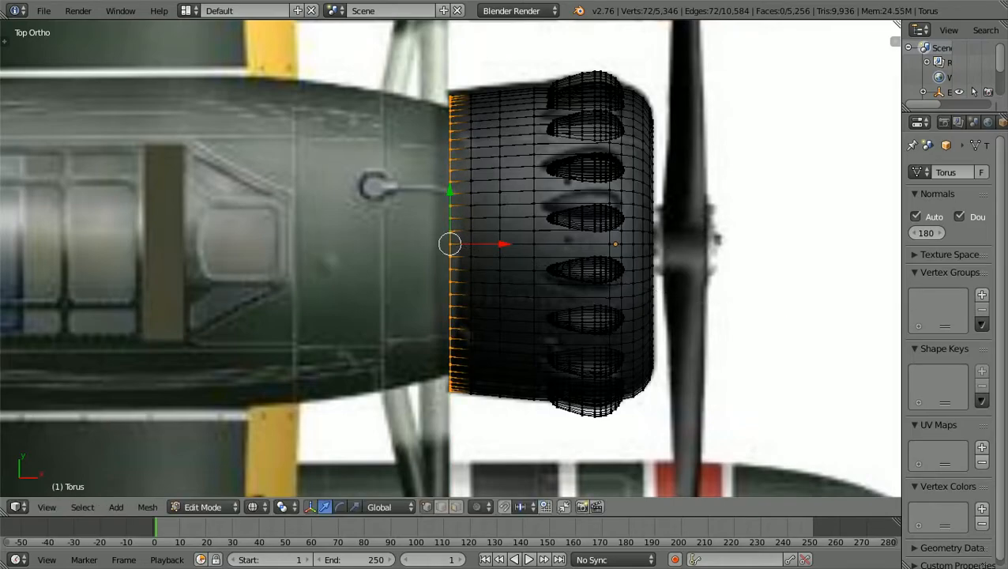
# Move the rear rim vertices about -0.024 along global X, clear the selection and return to solid shading
pyautogui.press('g')
pyautogui.press('x')
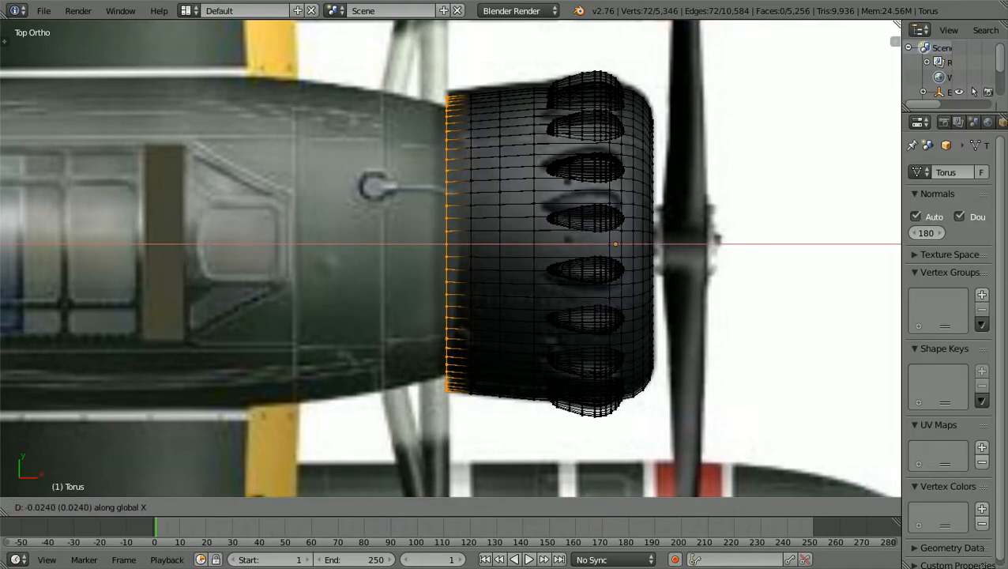
pyautogui.press('Return')
pyautogui.press('a')
pyautogui.press('z')
pyautogui.scroll(-1, 450, 258)
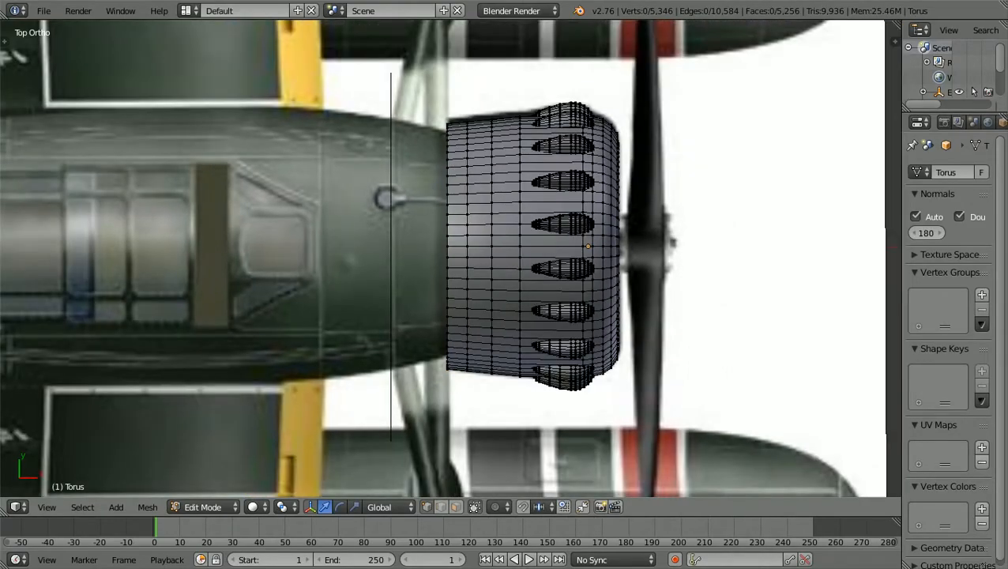
# Return to Object Mode and compare the cowling's outline with the reference images in front and top views
pyautogui.click(204, 506)
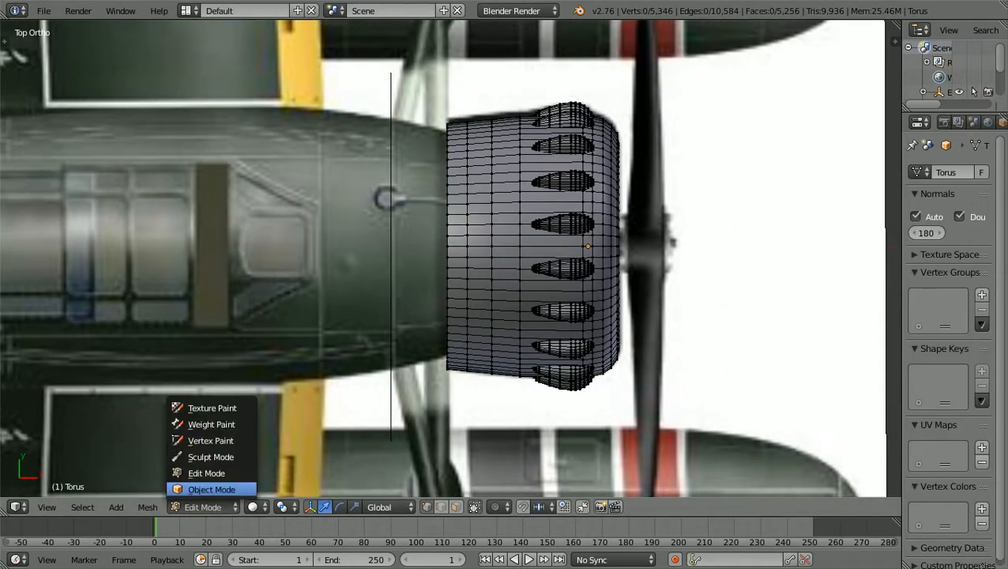
pyautogui.click(211, 489)
pyautogui.scroll(-1, 451, 258)
pyautogui.moveTo(450, 259); pyautogui.dragTo(430, 143, button='middle')
pyautogui.press('KP_1')
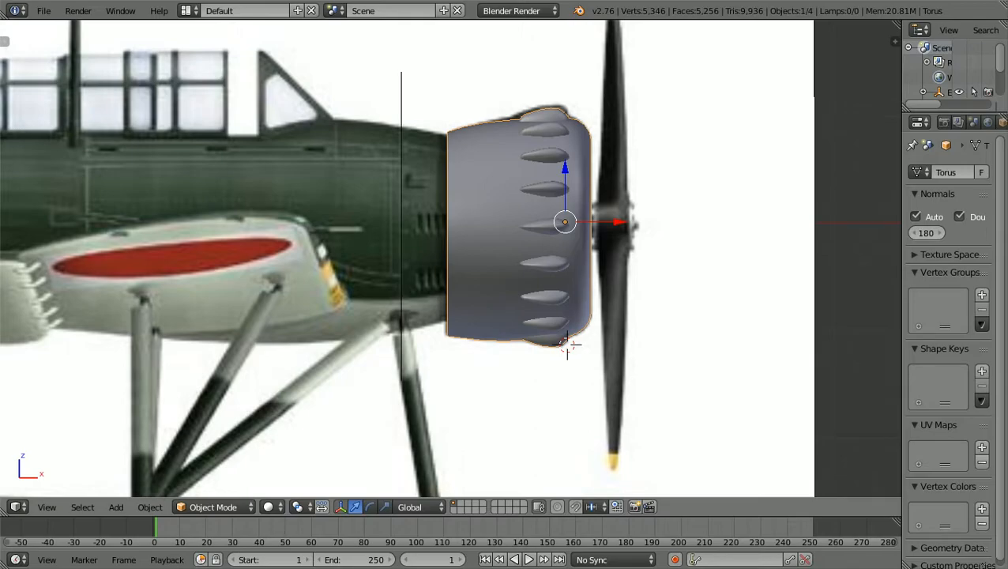
pyautogui.scroll(1, 568, 346)
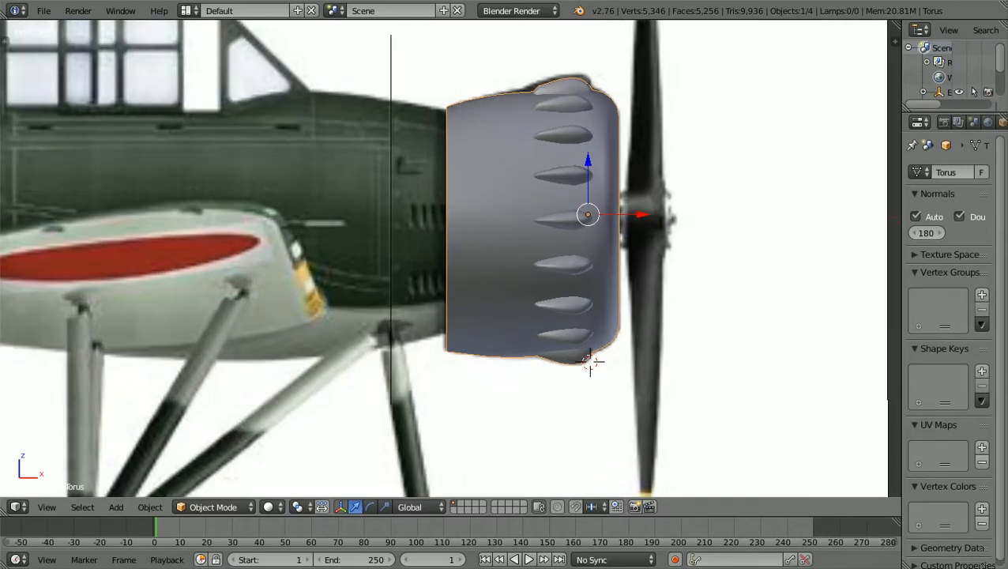
pyautogui.scroll(-1, 444, 258)
pyautogui.press('KP_7')
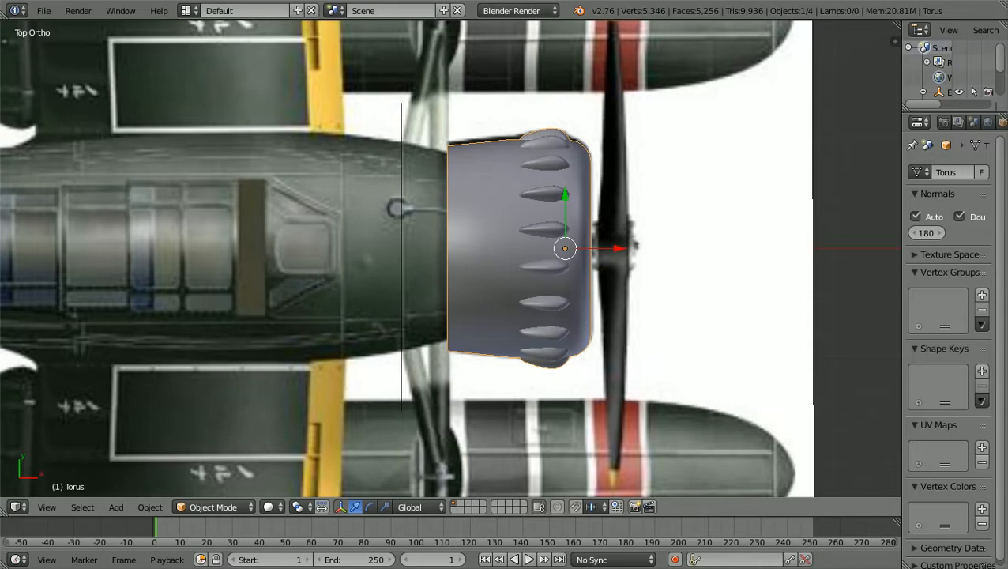
# Deselect everything and save the Blender file as E14Y-GLEN5a.blend
pyautogui.press('a')
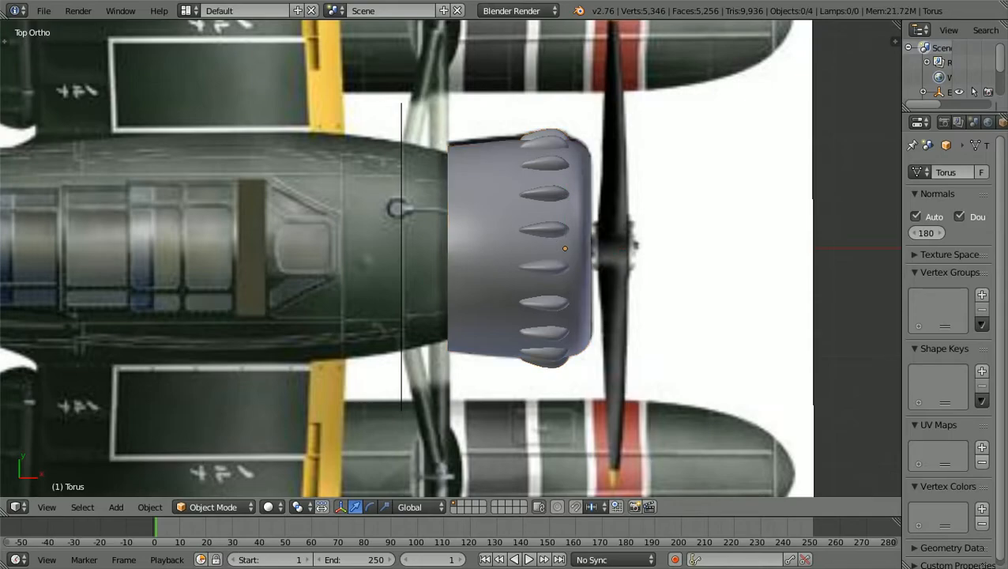
pyautogui.click(43, 10)
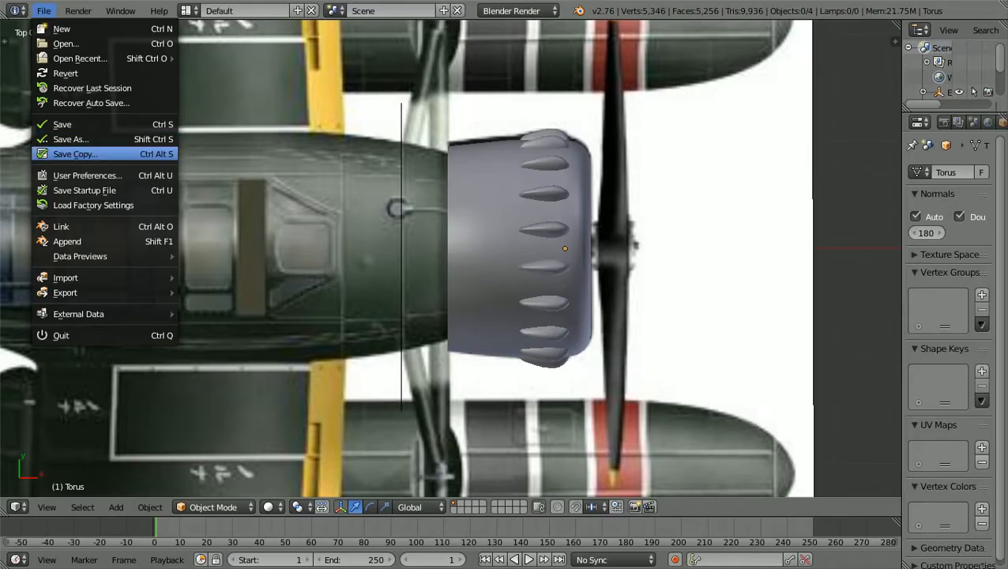
pyautogui.click(69, 139)
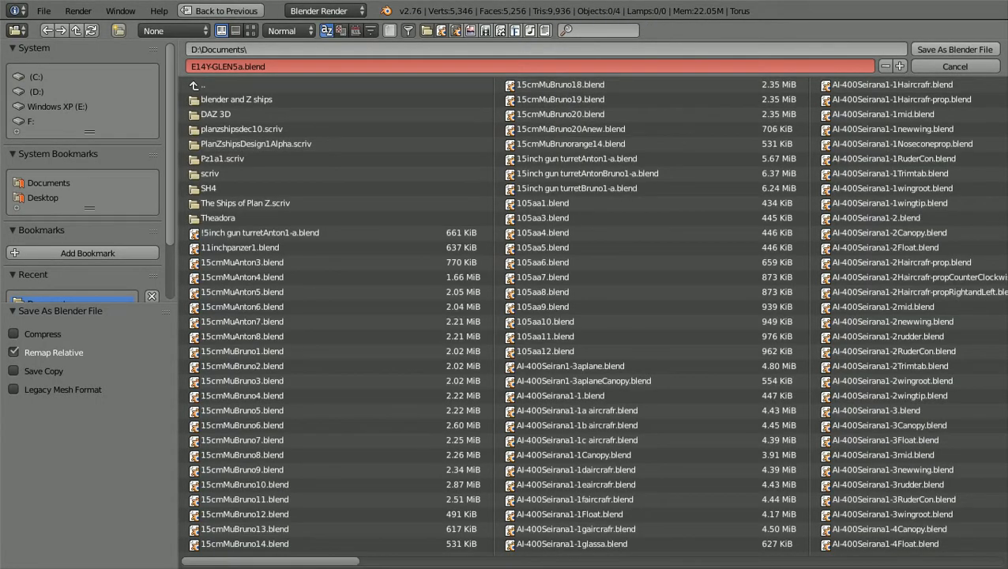
pyautogui.click(952, 47)
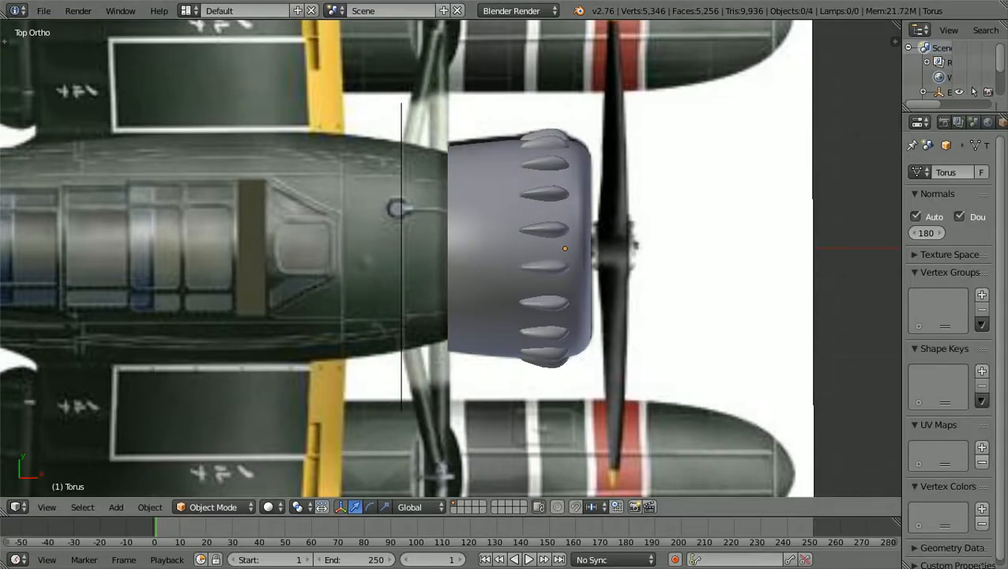
# Select the cowling and enter Edit Mode on it in top view, with solid shading
pyautogui.rightClick(505, 253)
pyautogui.scroll(1, 506, 253)
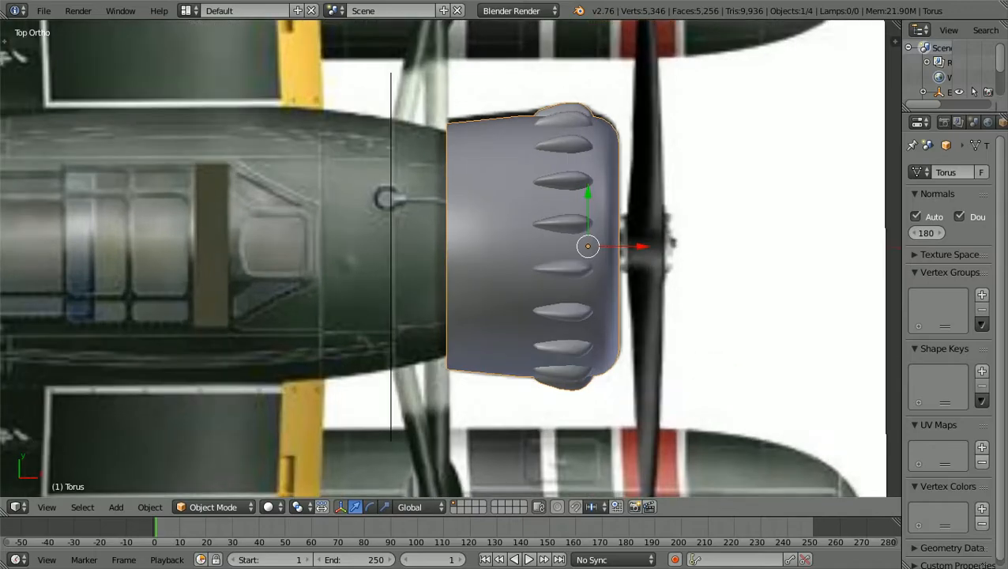
pyautogui.click(213, 506)
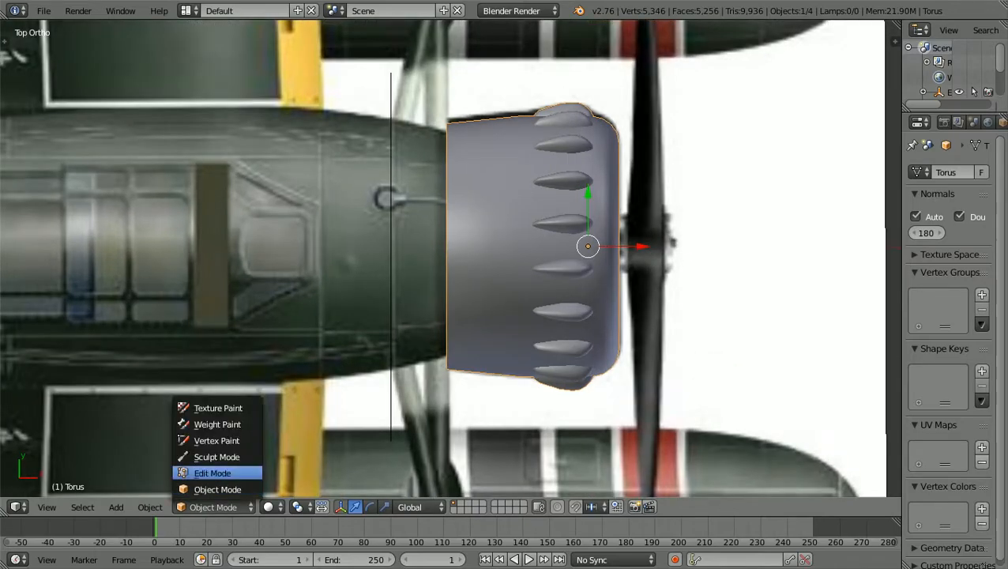
pyautogui.click(209, 470)
pyautogui.scroll(2, 450, 258)
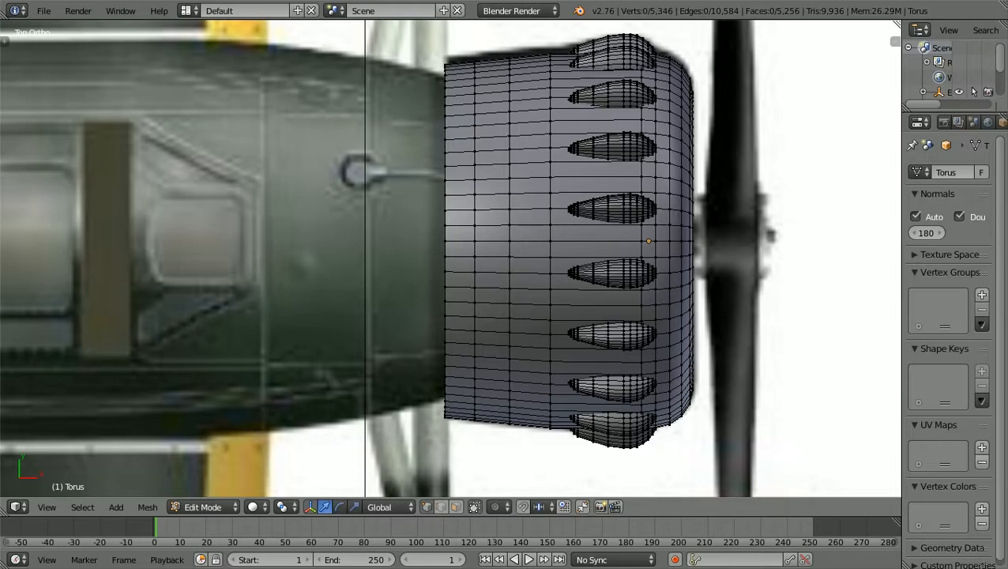
pyautogui.press('z')
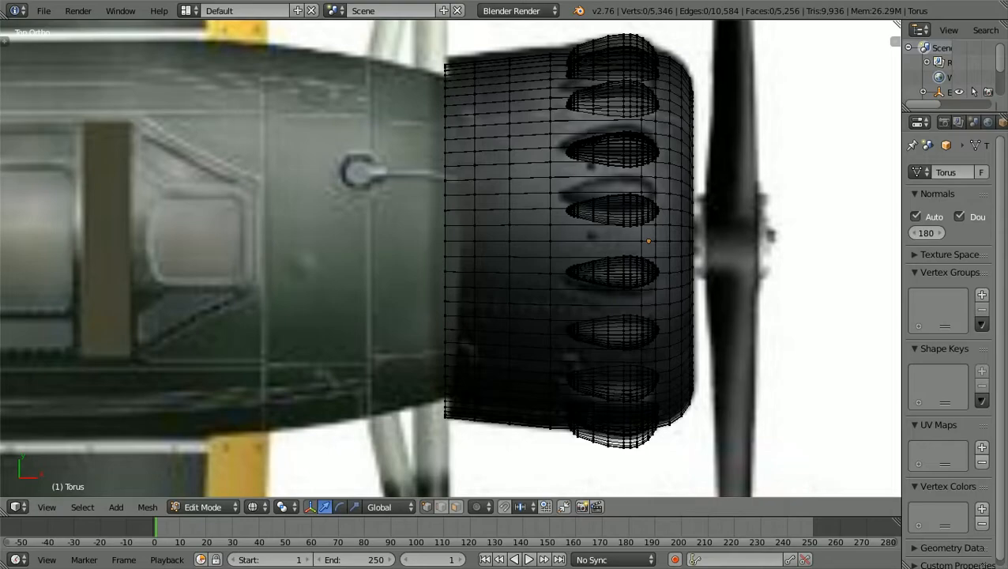
pyautogui.press('z')
pyautogui.scroll(3, 450, 261)
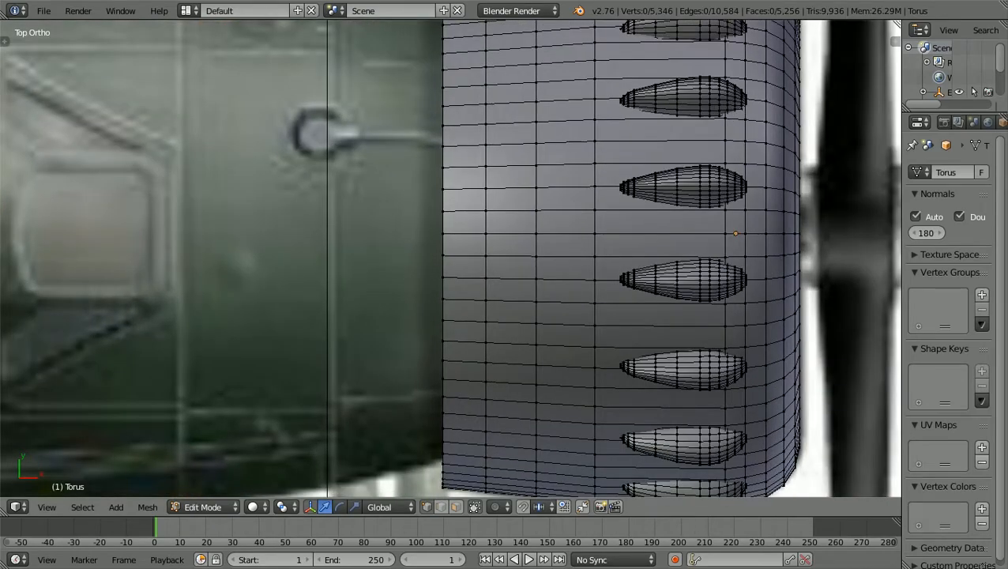
# Select the six middle vertices on the upper side of the cowling's rear rim and move them about 0.083 along global X
pyautogui.press('b')
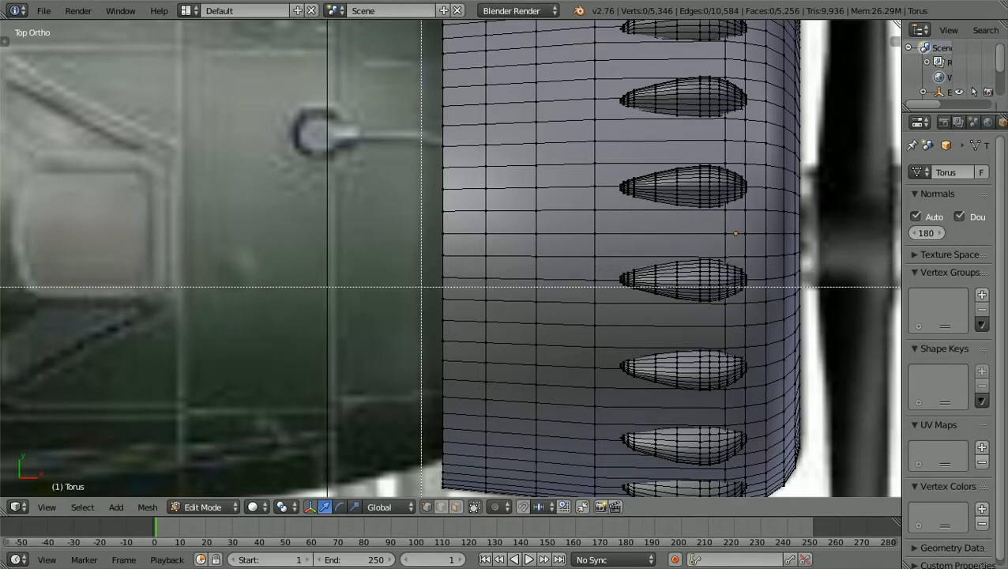
pyautogui.moveTo(421, 287); pyautogui.dragTo(449, 161)
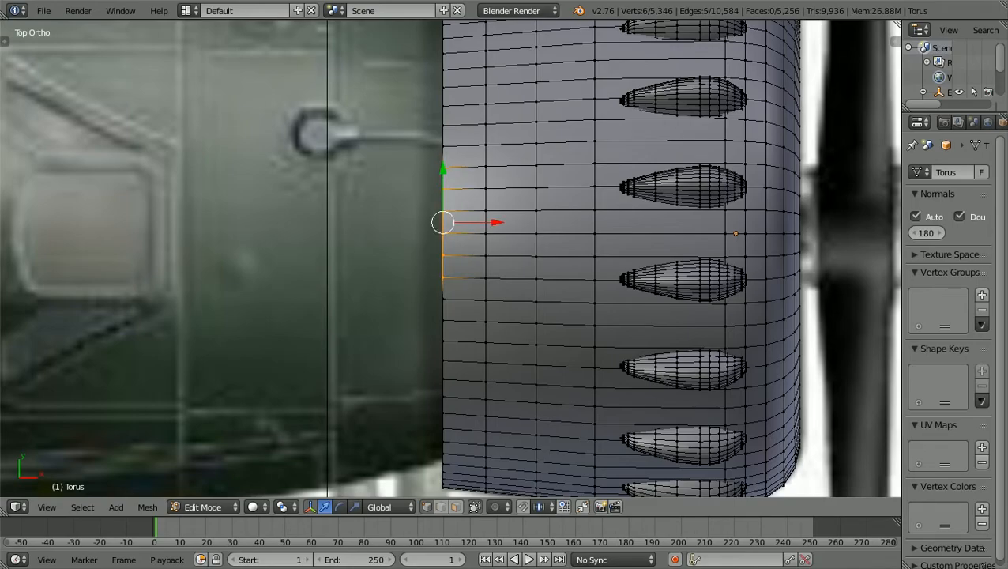
pyautogui.press('z')
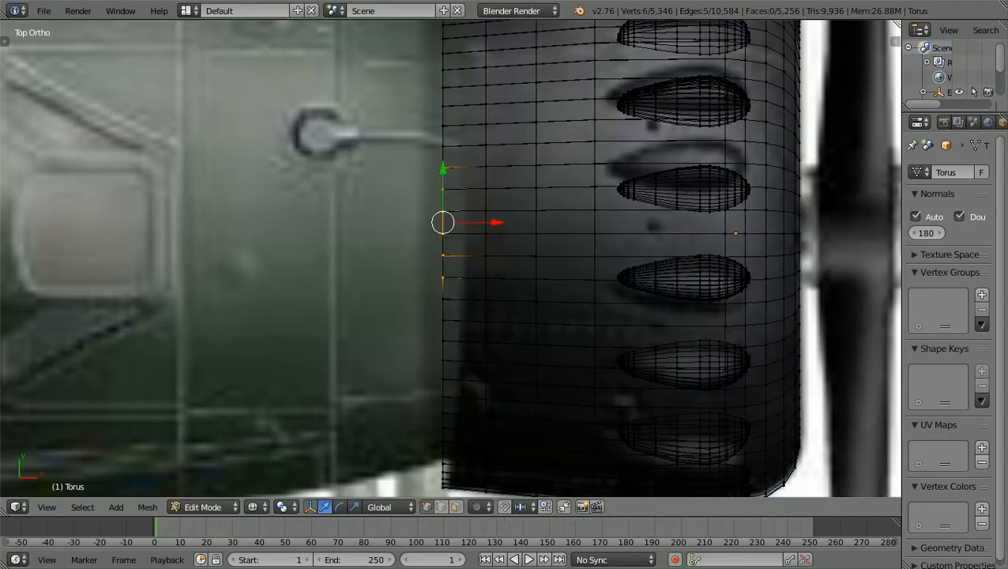
pyautogui.scroll(2, 450, 257)
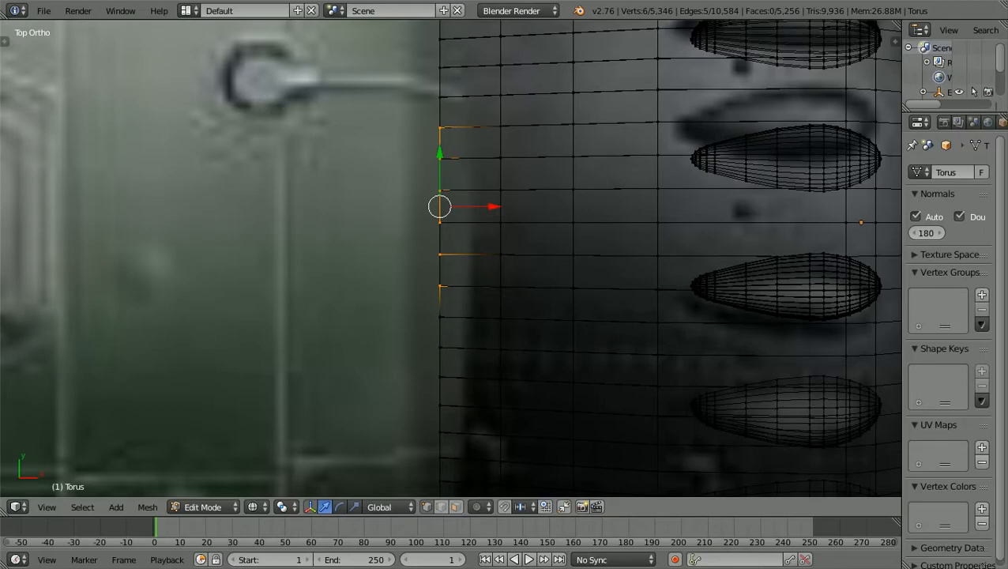
pyautogui.press('g')
pyautogui.press('x')
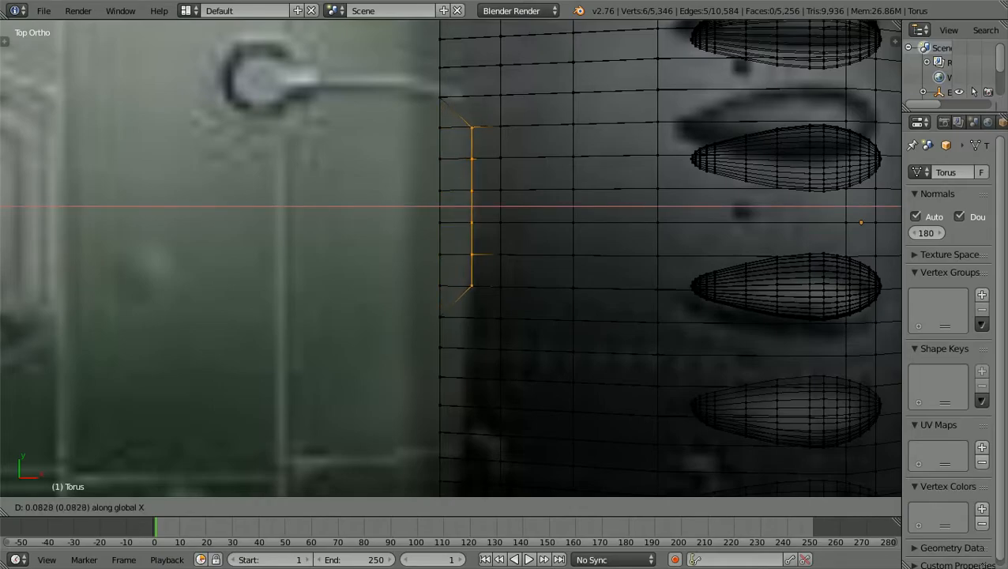
pyautogui.press('Return')
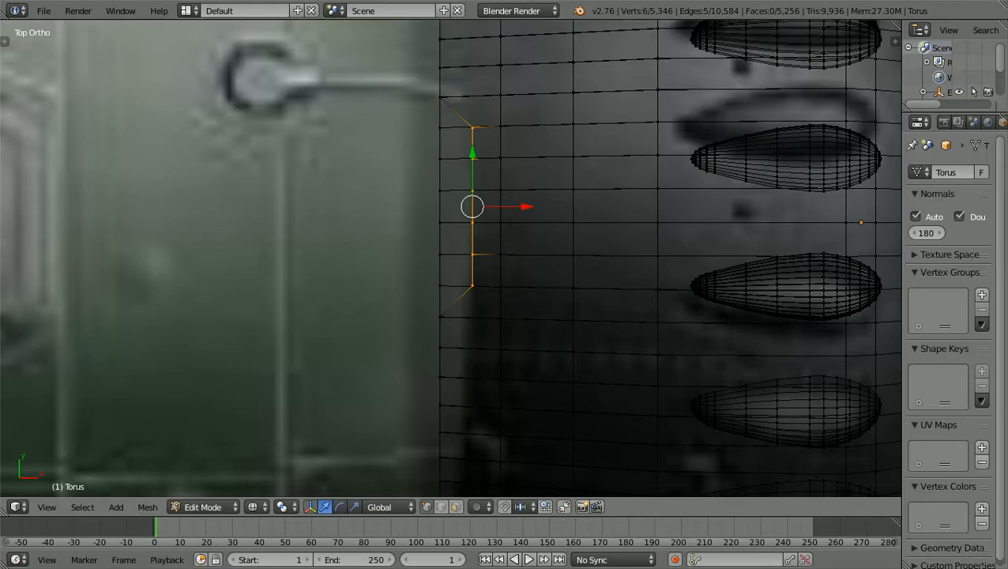
# Return to solid shading and Object Mode, and examine the notch in the cowling's rear rim from an angle and from above
pyautogui.scroll(-2, 463, 229)
pyautogui.scroll(-3, 463, 229)
pyautogui.press('z')
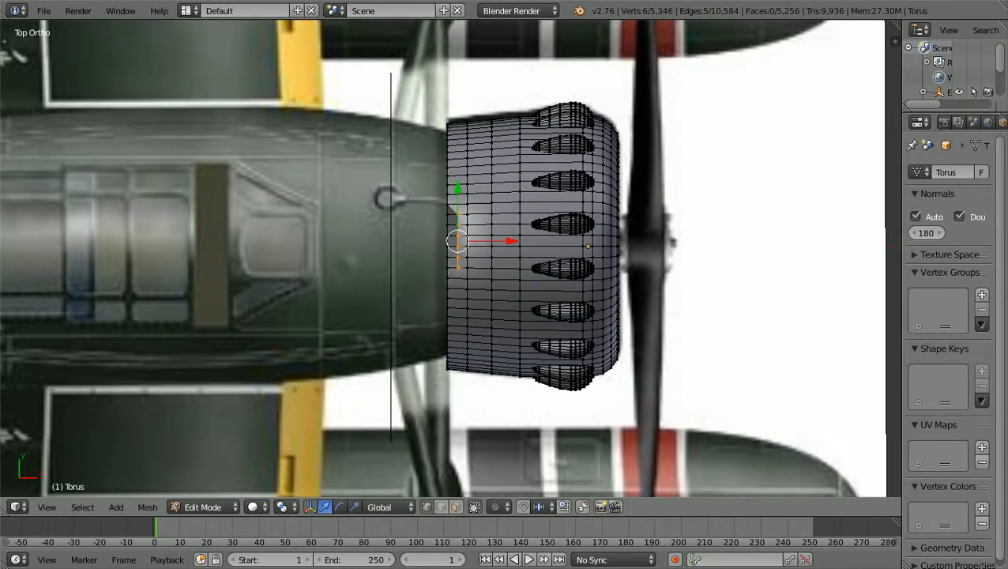
pyautogui.click(203, 507)
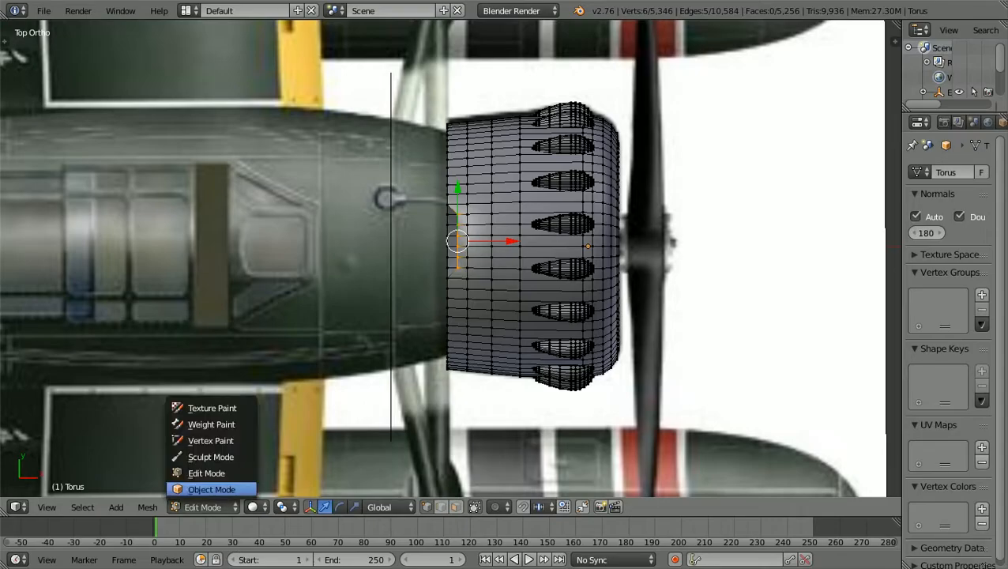
pyautogui.click(211, 489)
pyautogui.scroll(-1, 450, 258)
pyautogui.moveTo(451, 276); pyautogui.dragTo(553, 308, button='middle')
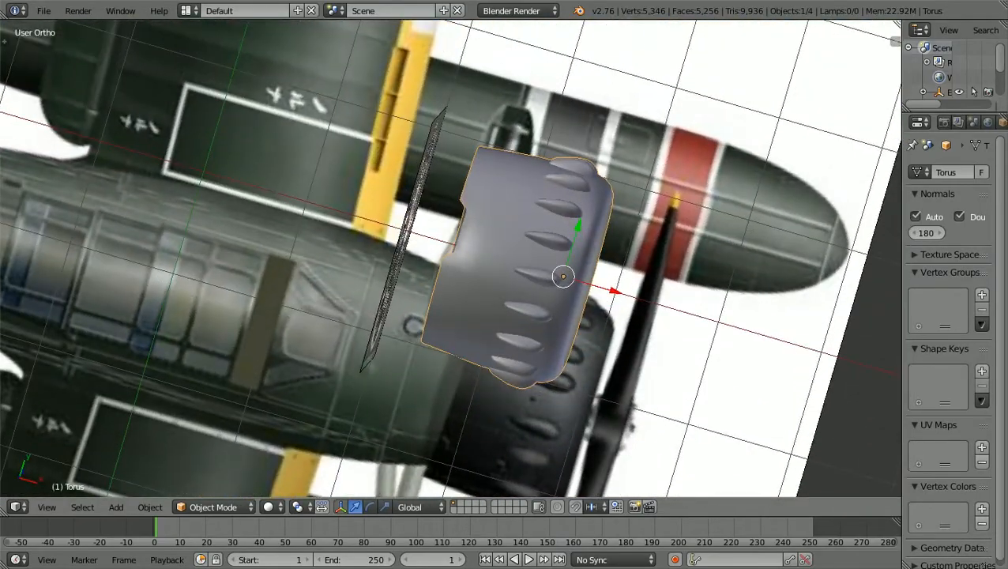
pyautogui.press('KP_7')
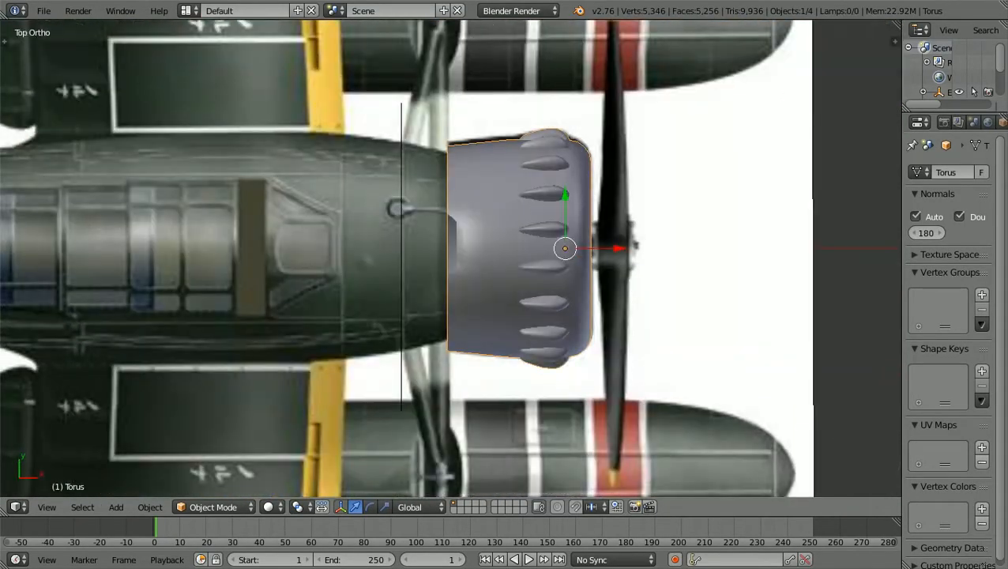
pyautogui.scroll(6, 450, 259)
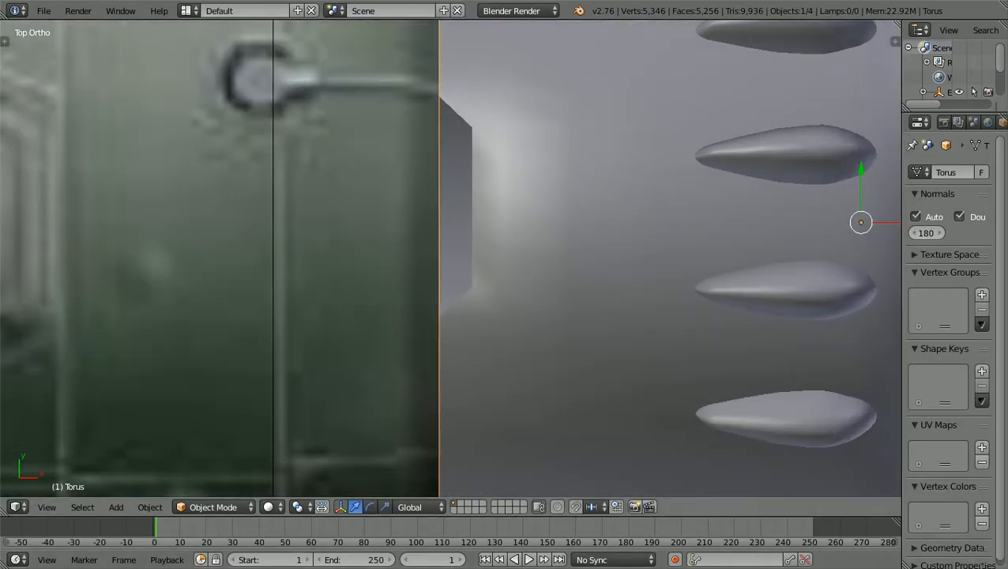
# Enter Edit Mode on the cowling again and deselect the notch vertices
pyautogui.click(214, 507)
pyautogui.click(220, 472)
pyautogui.scroll(-1, 450, 258)
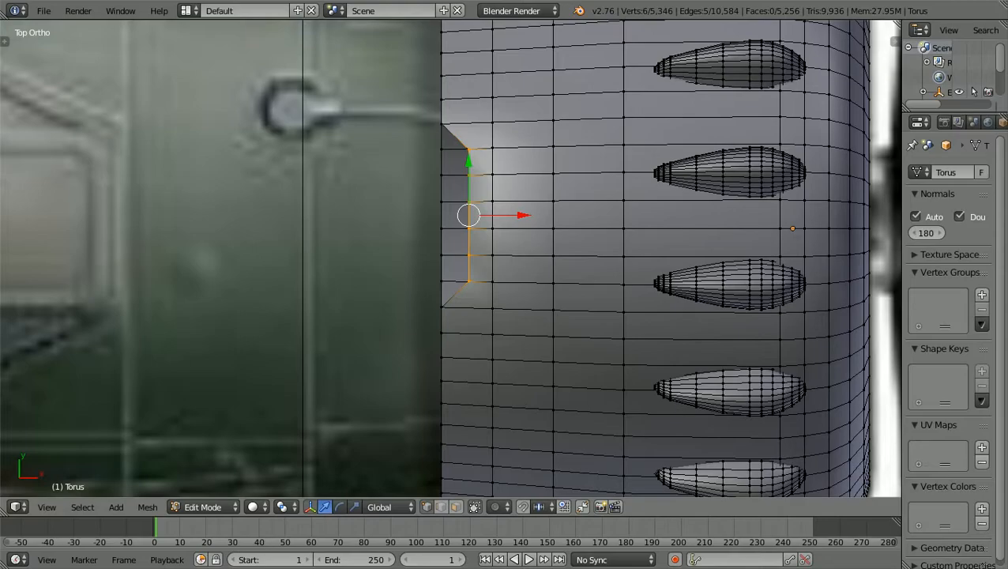
pyautogui.press('a')
pyautogui.scroll(1, 450, 259)
pyautogui.scroll(-1, 450, 259)
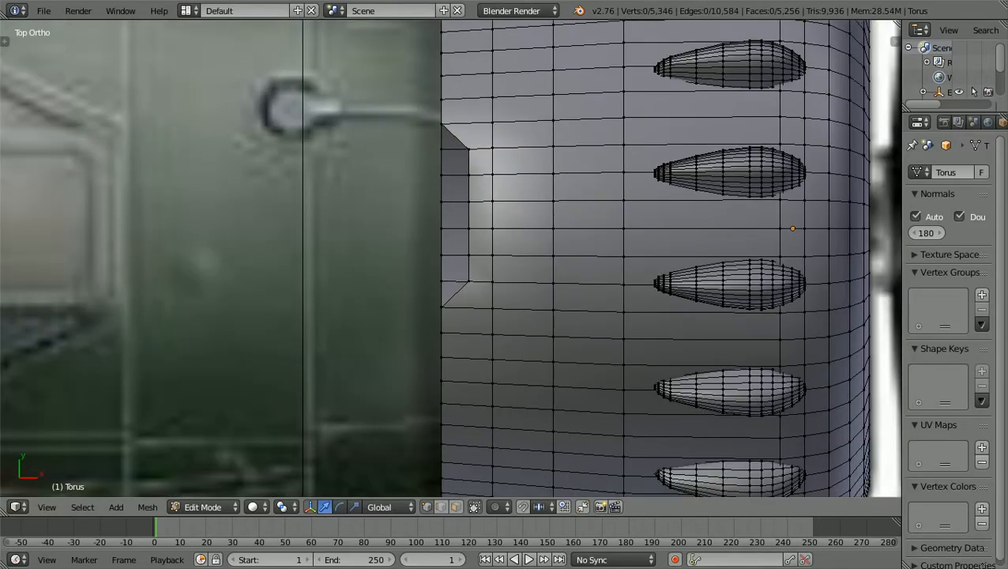
# Select the two rear-rim vertices bordering the notch, one at each end, and move them about 0.083 along global X in wireframe top view
pyautogui.scroll(-2, 450, 259)
pyautogui.moveTo(450, 258); pyautogui.dragTo(395, 316, button='middle')
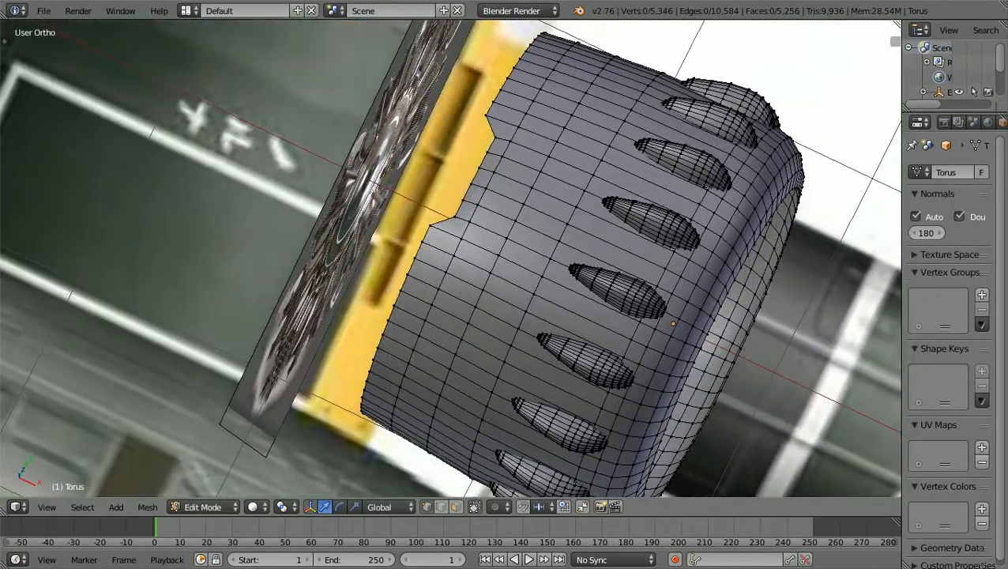
pyautogui.scroll(2, 450, 259)
pyautogui.scroll(-1, 450, 259)
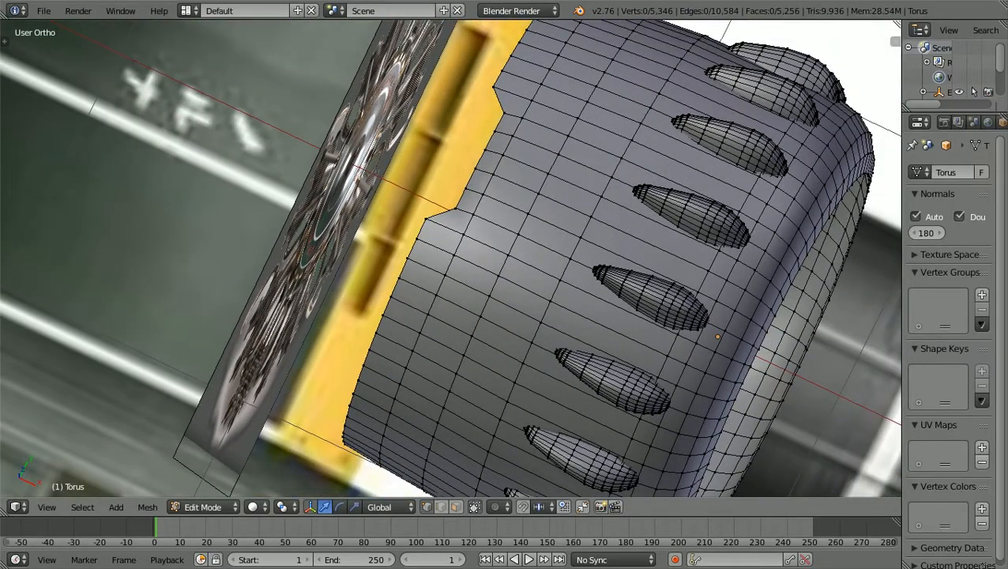
pyautogui.rightClick(427, 215)
pyautogui.keyDown('shift'); pyautogui.rightClick(493, 86); pyautogui.keyUp('shift')
pyautogui.press('KP_7')
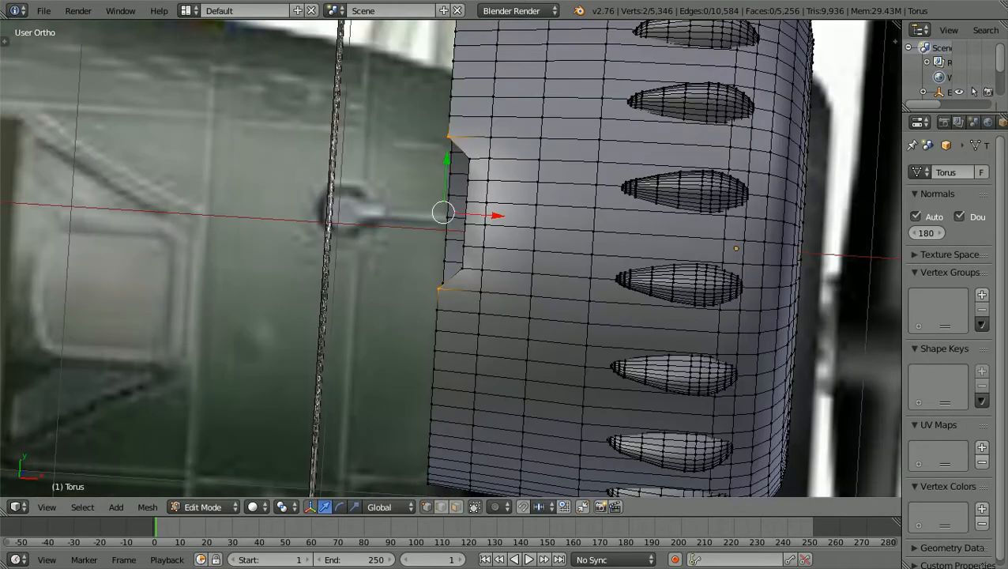
pyautogui.scroll(1, 451, 258)
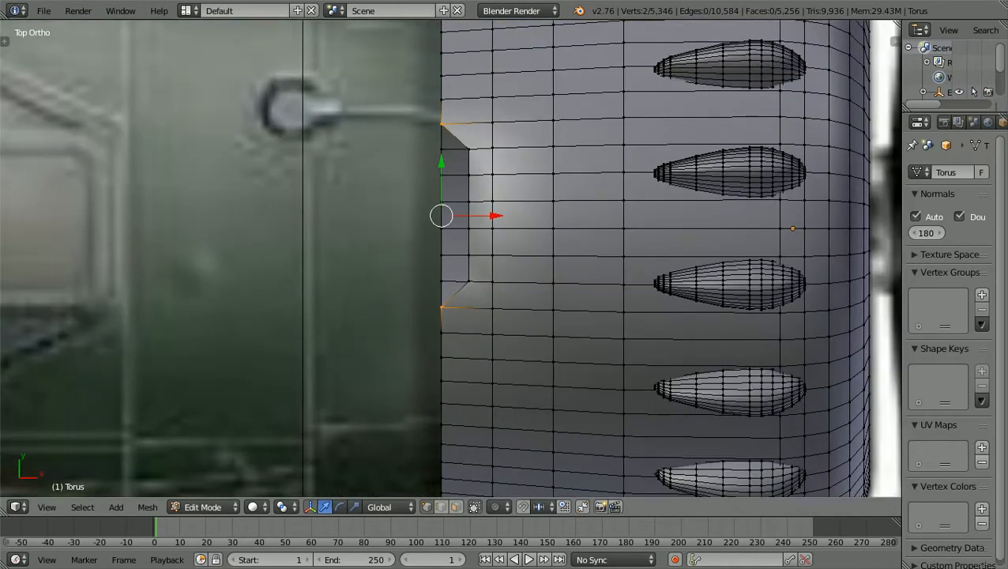
pyautogui.press('z')
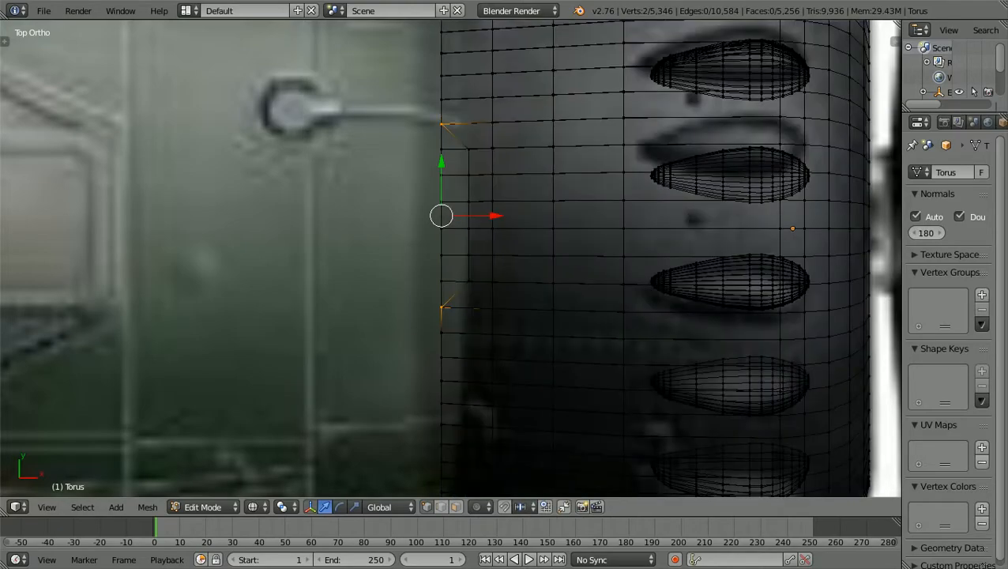
pyautogui.press('g')
pyautogui.press('x')
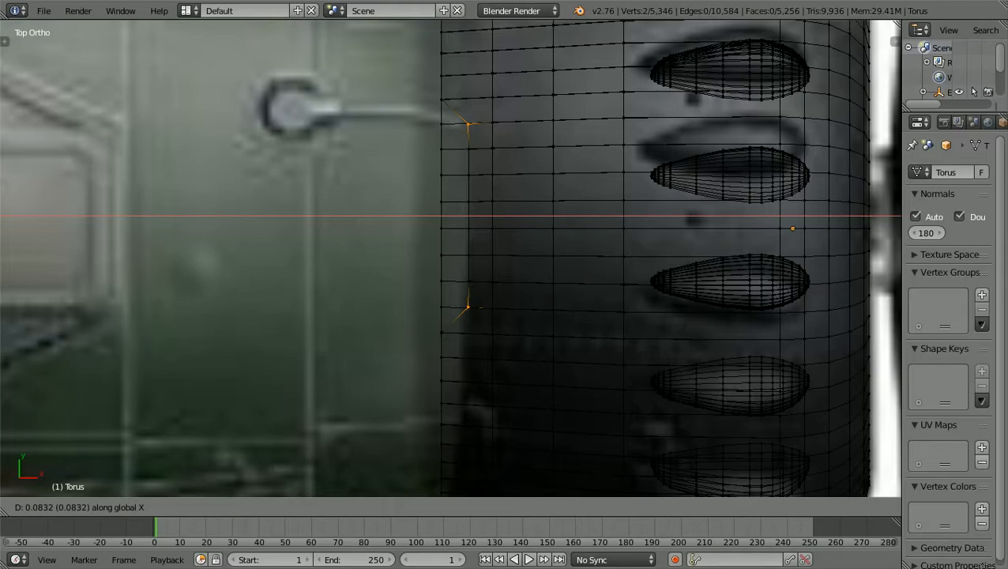
pyautogui.press('Return')
pyautogui.press('a')
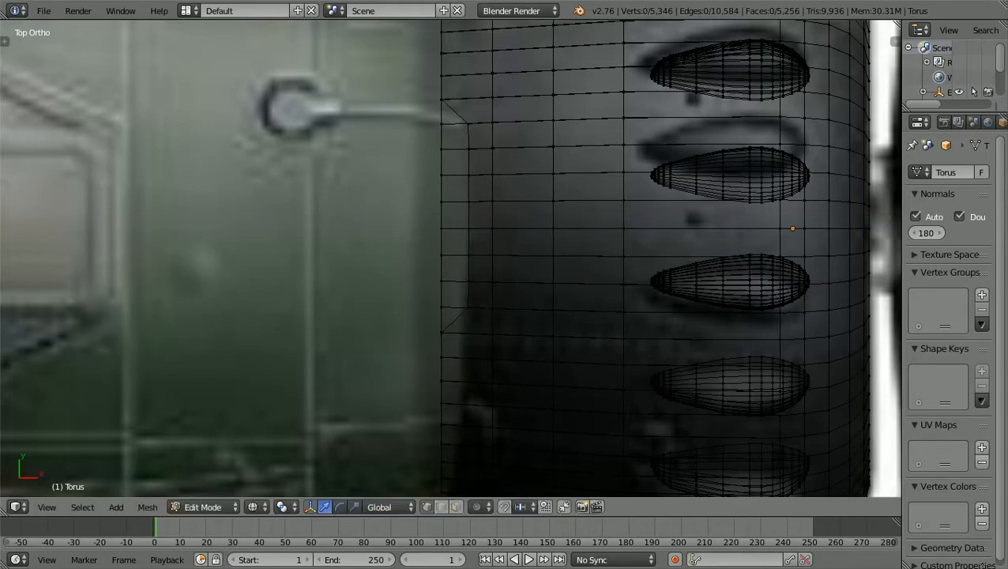
# Select the next rim vertex outward at each end of the widened notch and move the pair about 0.079 along global X
pyautogui.scroll(-1, 451, 257)
pyautogui.moveTo(451, 258); pyautogui.dragTo(395, 127, button='middle')
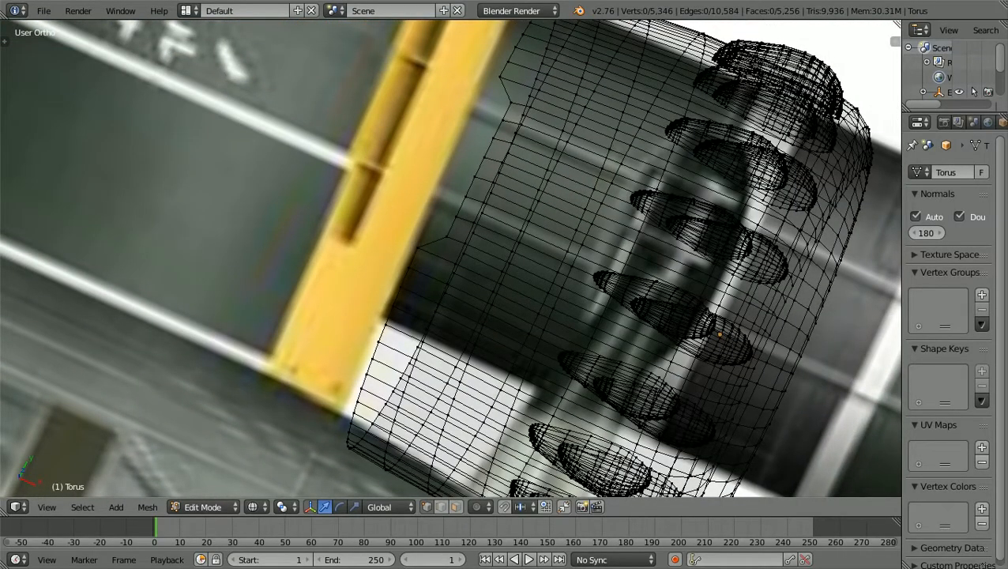
pyautogui.press('b')
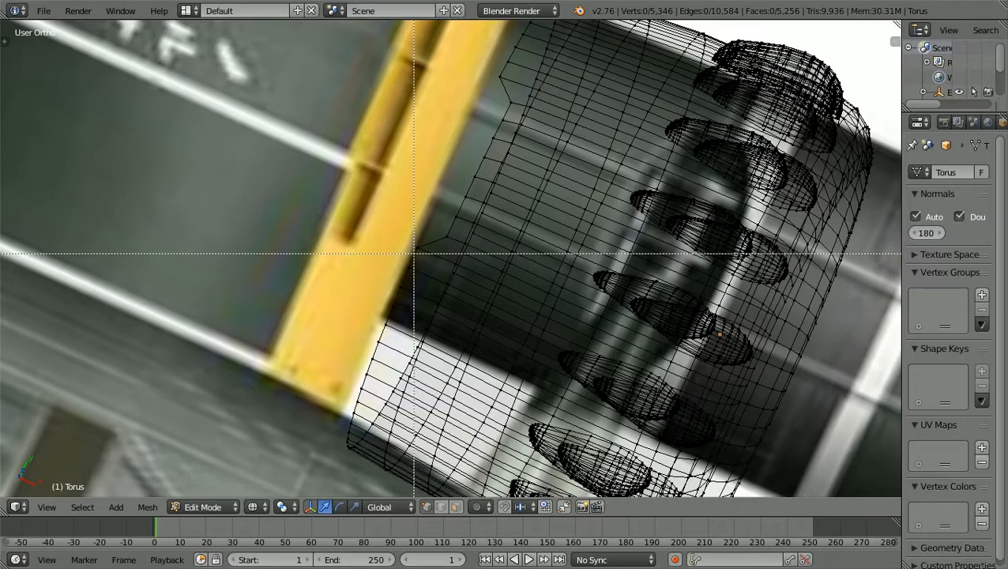
pyautogui.moveTo(414, 255); pyautogui.dragTo(419, 234)
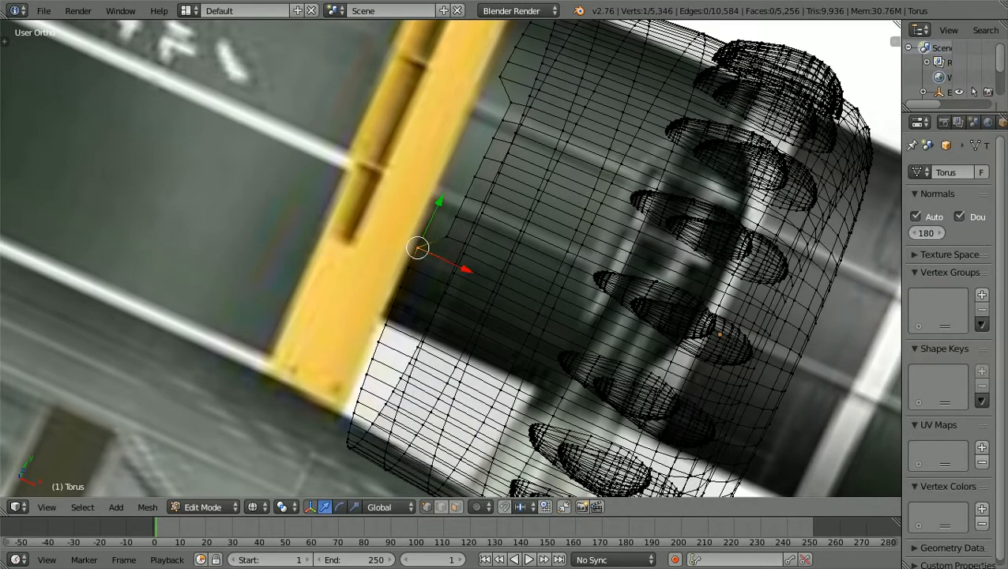
pyautogui.press('b')
pyautogui.moveTo(487, 91); pyautogui.dragTo(504, 70)
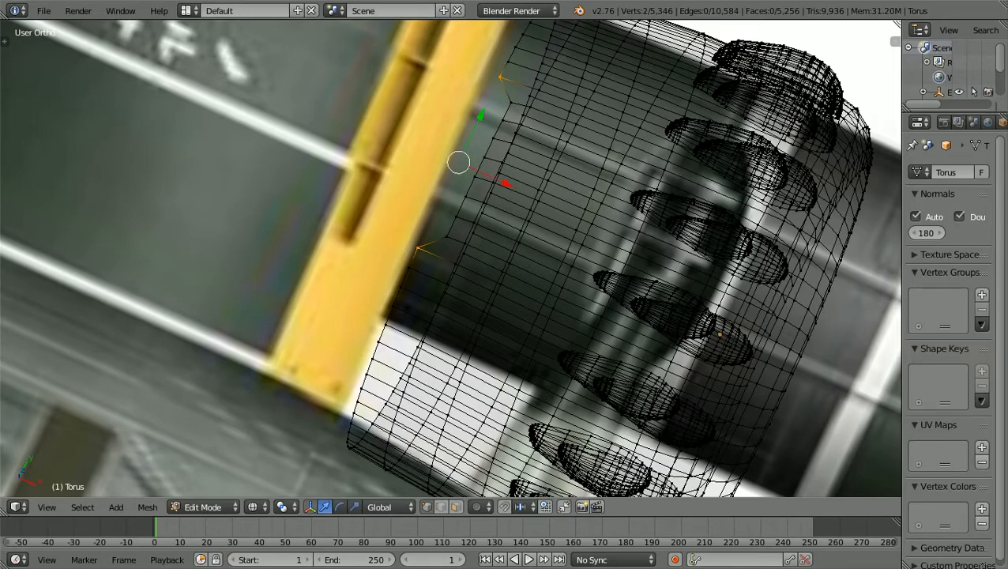
pyautogui.press('KP_7')
pyautogui.scroll(1, 450, 257)
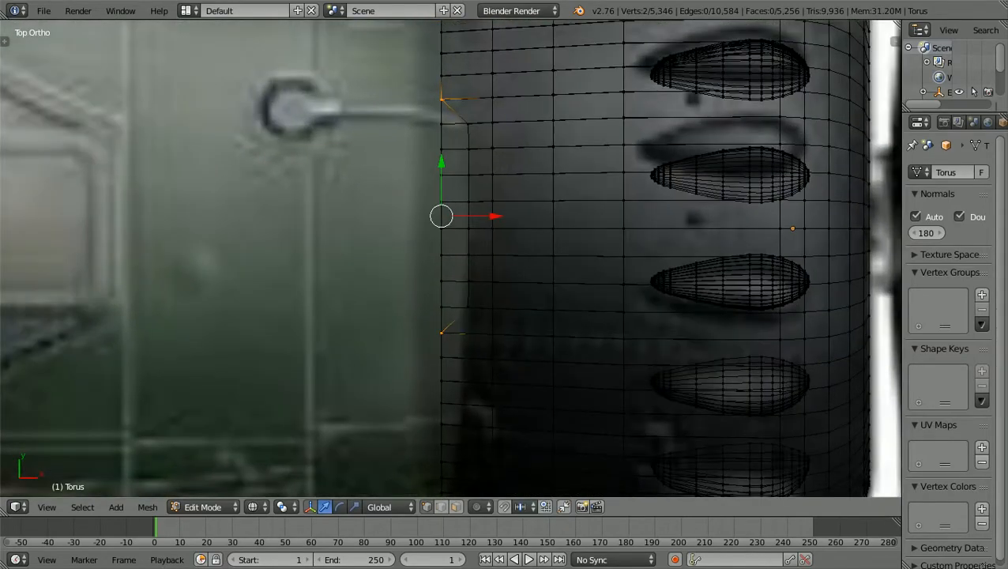
pyautogui.scroll(1, 450, 257)
pyautogui.keyDown('shift'); pyautogui.scroll(-5, 450, 258); pyautogui.keyUp('shift')
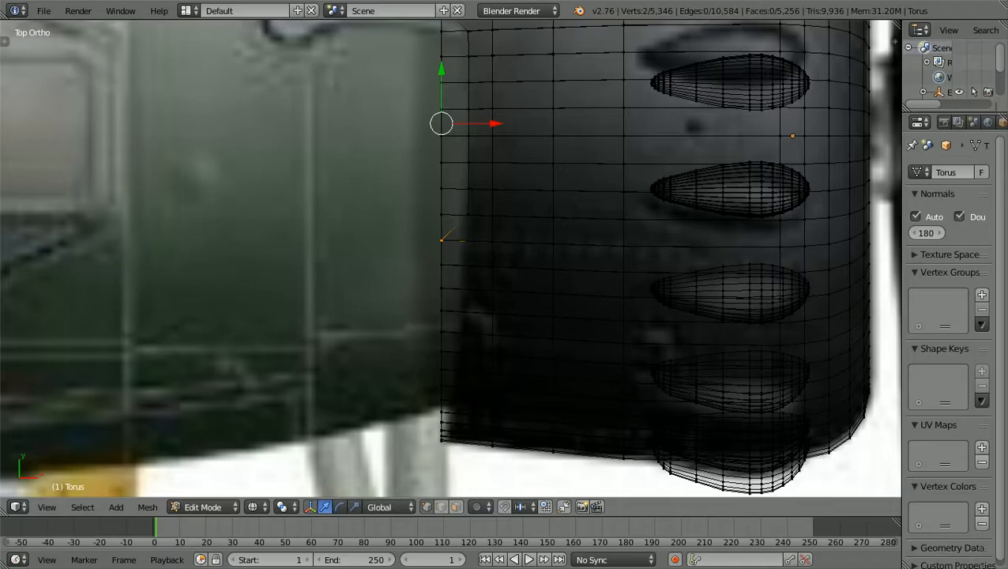
pyautogui.scroll(3, 450, 257)
pyautogui.keyDown('shift'); pyautogui.scroll(3, 451, 257); pyautogui.keyUp('shift')
pyautogui.scroll(1, 450, 257)
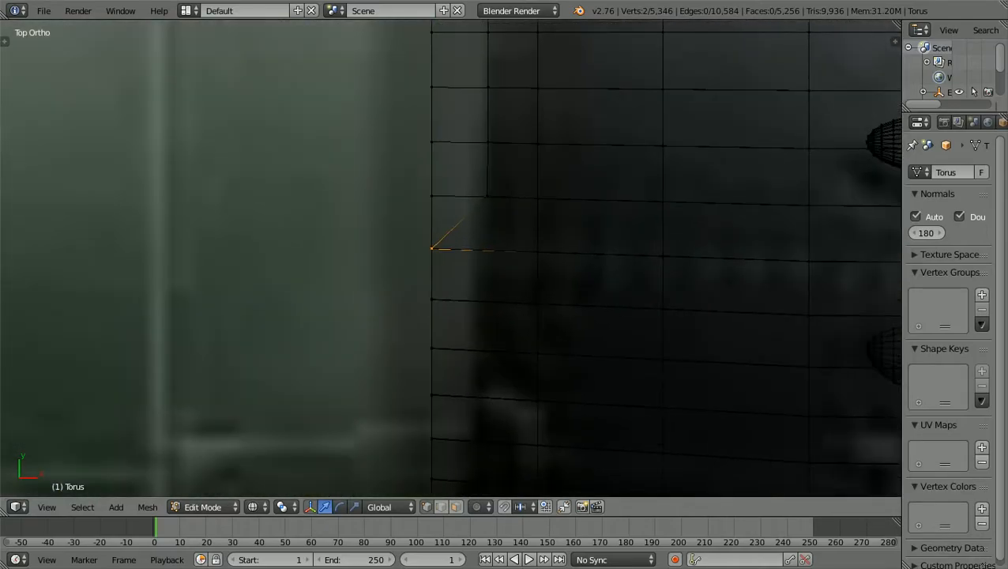
pyautogui.press('g')
pyautogui.press('x')
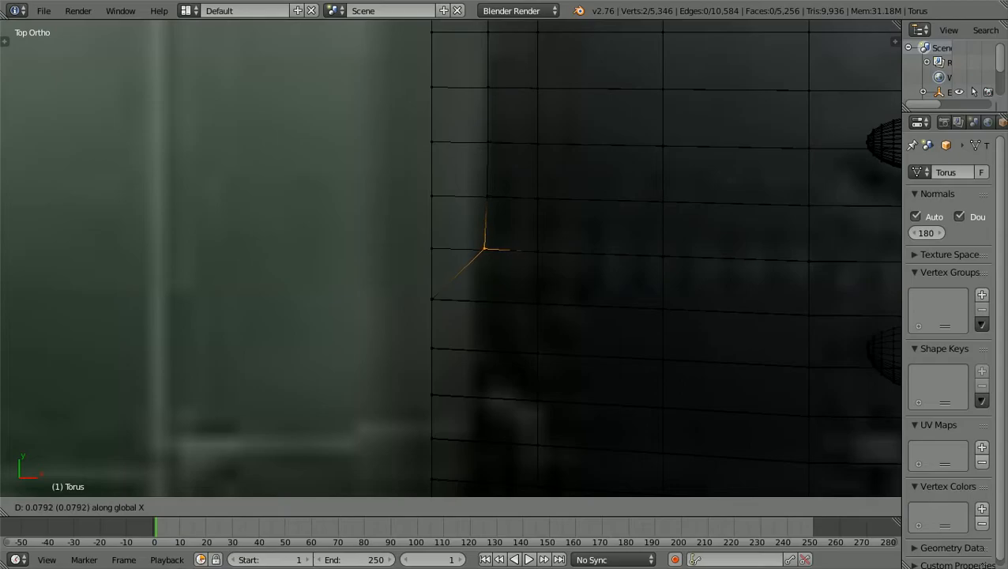
pyautogui.press('Return')
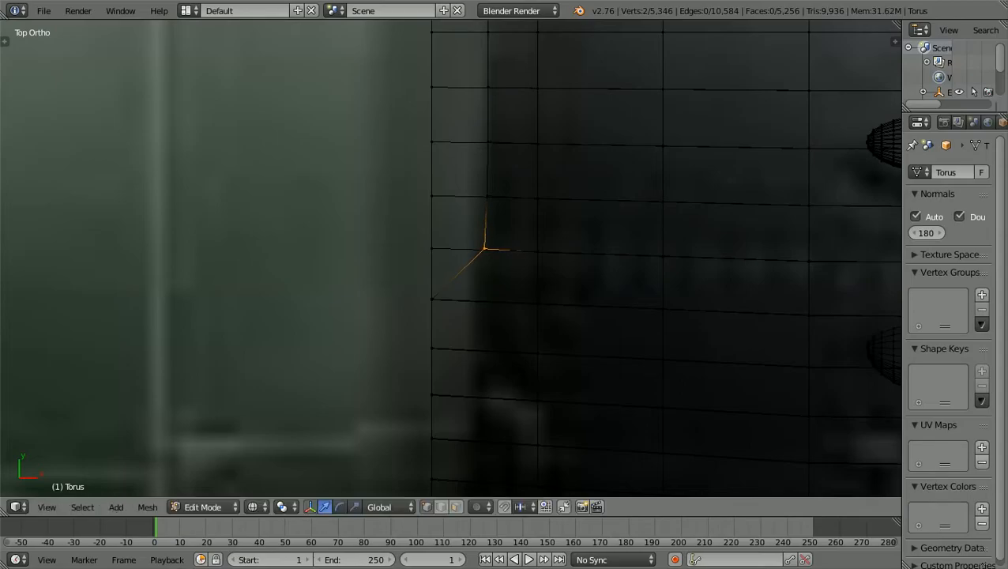
pyautogui.scroll(-3, 451, 258)
pyautogui.press('a')
pyautogui.scroll(-3, 451, 258)
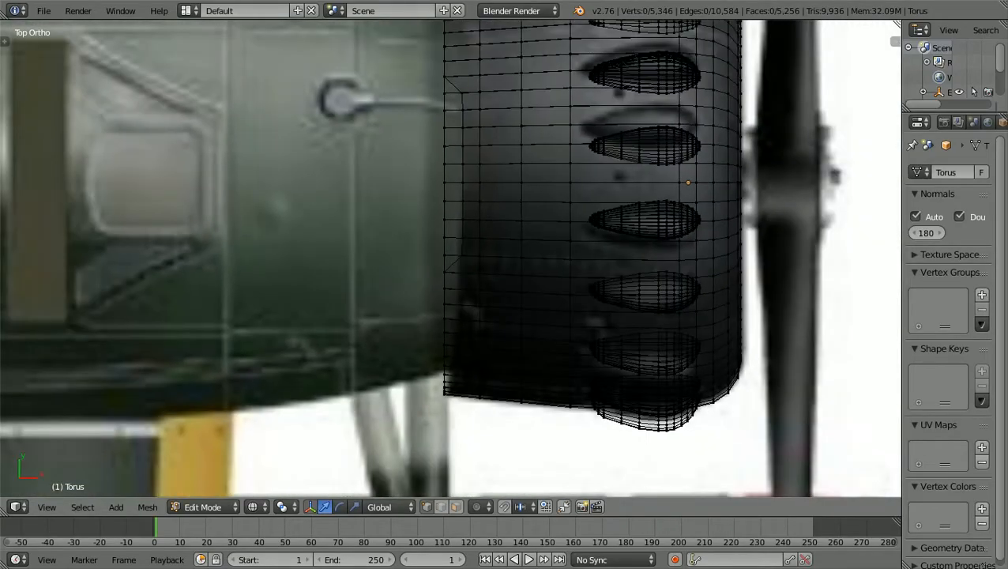
# Select the two rim vertices now bordering the notch at its outer ends and return to top view
pyautogui.scroll(-1, 451, 258)
pyautogui.moveTo(451, 258); pyautogui.dragTo(388, 201, button='middle')
pyautogui.scroll(1, 451, 258)
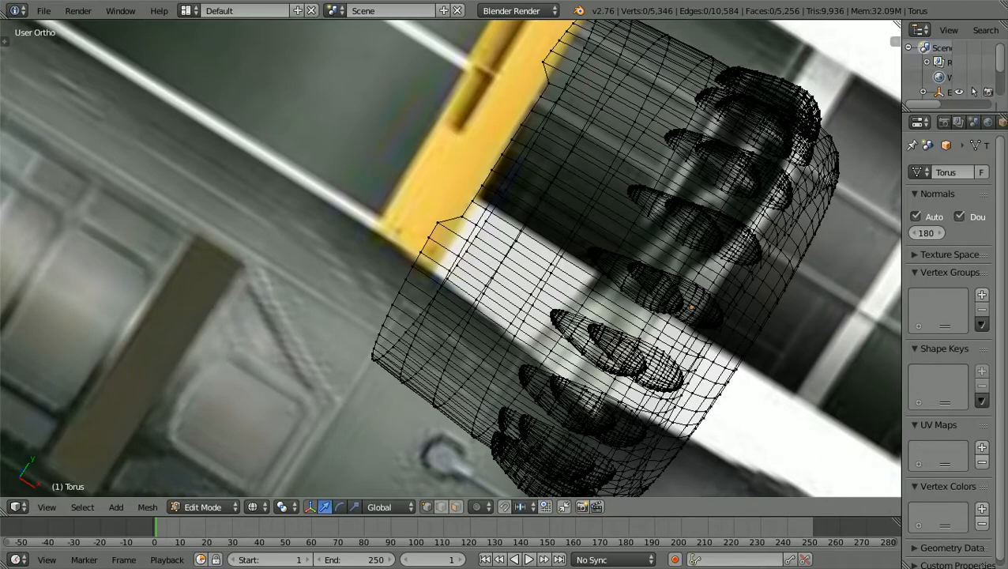
pyautogui.rightClick(437, 224)
pyautogui.click(538, 62)
pyautogui.keyDown('shift'); pyautogui.rightClick(544, 60); pyautogui.keyUp('shift')
pyautogui.press('KP_7')
pyautogui.scroll(4, 451, 257)
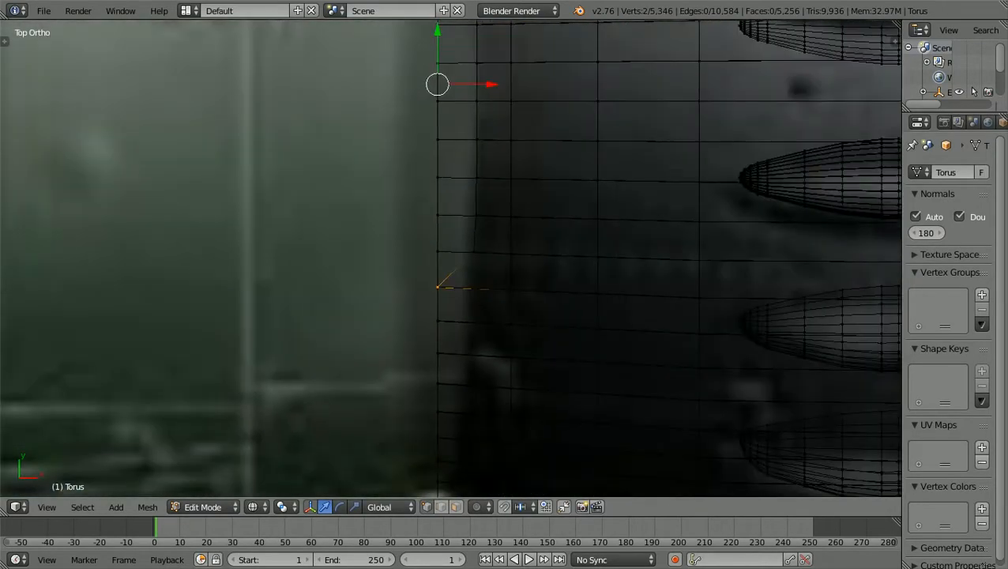
# Compare both sides of the cowling's rear rim with the top reference image
pyautogui.scroll(-4, 450, 258)
pyautogui.keyDown('shift'); pyautogui.scroll(9, 451, 258); pyautogui.keyUp('shift')
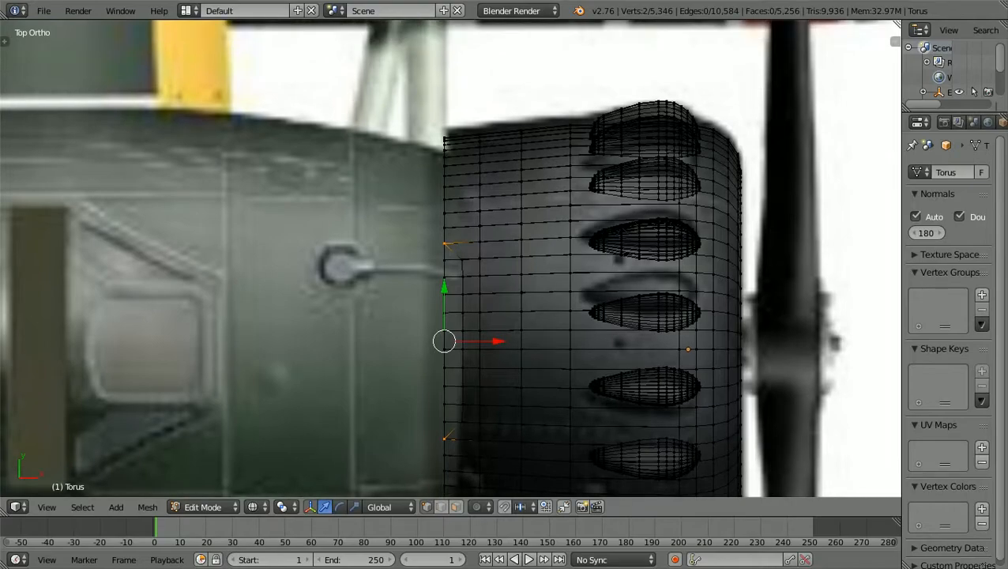
pyautogui.scroll(2, 450, 259)
pyautogui.keyDown('shift'); pyautogui.scroll(6, 451, 259); pyautogui.keyUp('shift')
pyautogui.scroll(3, 450, 258)
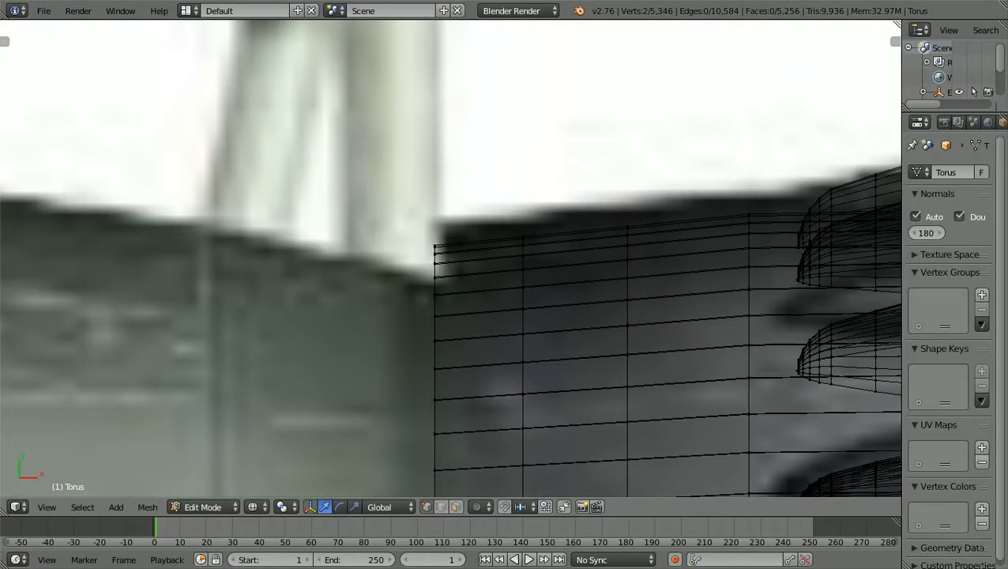
pyautogui.scroll(-4, 450, 258)
pyautogui.scroll(5, 450, 258)
pyautogui.scroll(-4, 450, 259)
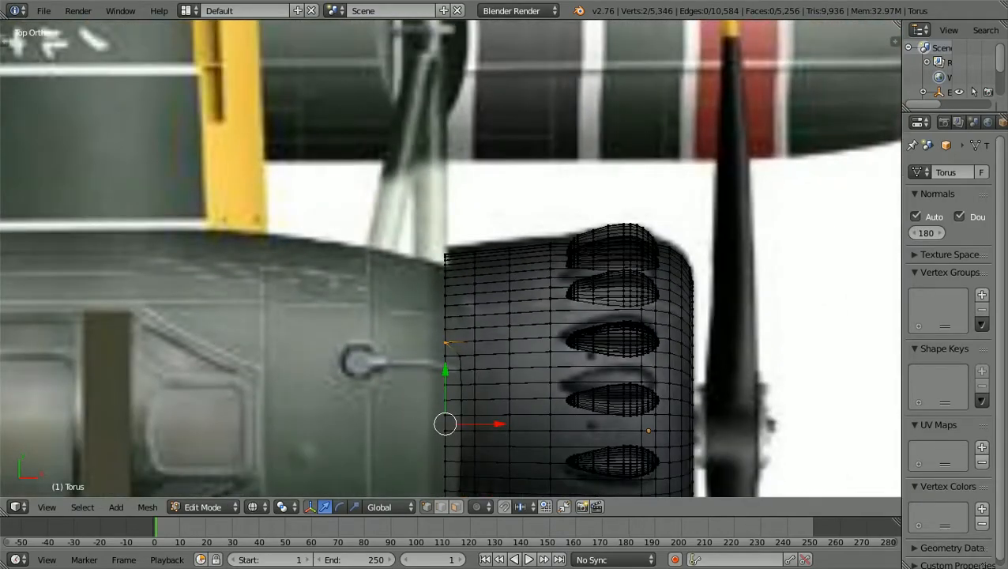
pyautogui.keyDown('shift'); pyautogui.scroll(-5, 450, 258); pyautogui.keyUp('shift')
pyautogui.keyDown('shift'); pyautogui.scroll(-3, 450, 259); pyautogui.keyUp('shift')
pyautogui.scroll(3, 451, 258)
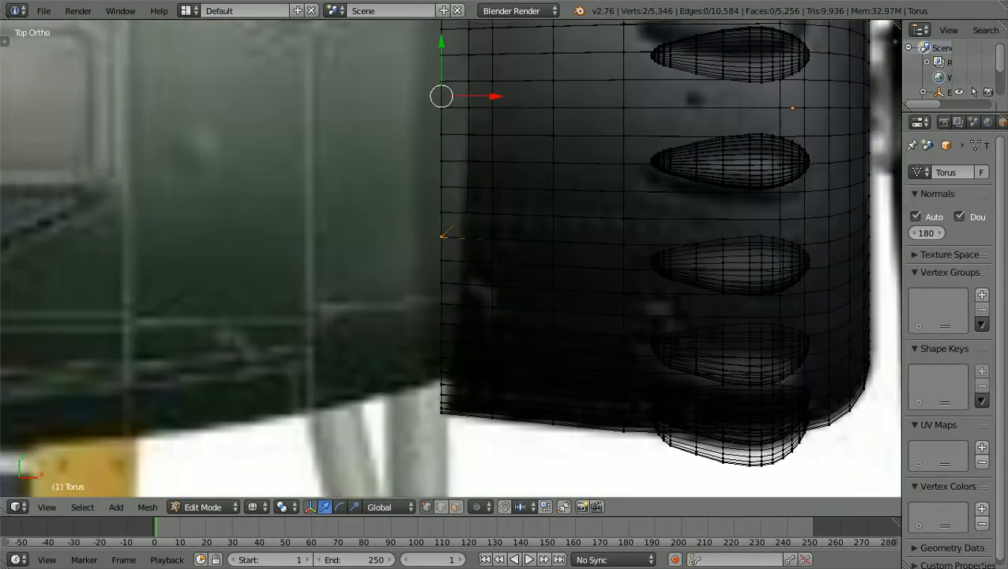
pyautogui.scroll(2, 450, 259)
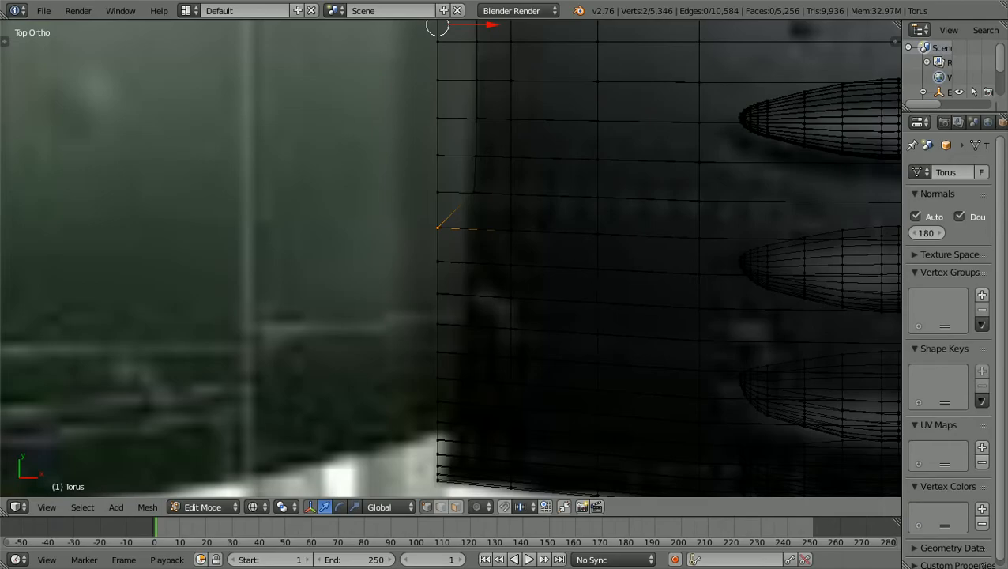
pyautogui.scroll(-3, 450, 258)
pyautogui.keyDown('shift'); pyautogui.scroll(-1, 450, 259); pyautogui.keyUp('shift')
pyautogui.scroll(3, 450, 259)
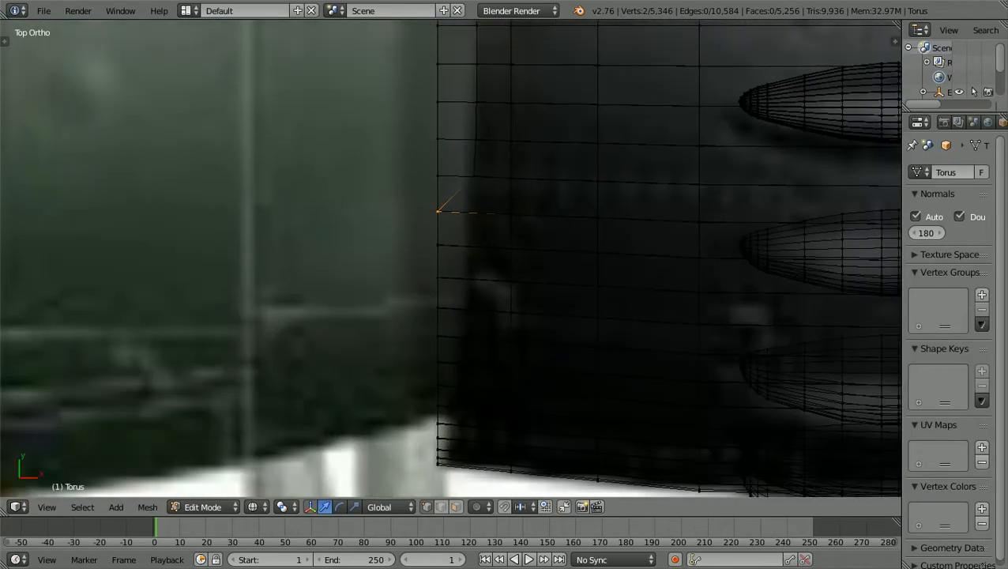
# Move the selected pair of notch-end vertices about 0.074 along global X to follow the reference curve, and deselect them
pyautogui.keyDown('shift'); pyautogui.scroll(6, 450, 258); pyautogui.keyUp('shift')
pyautogui.scroll(2, 450, 258)
pyautogui.keyDown('shift'); pyautogui.scroll(-3, 450, 259); pyautogui.keyUp('shift')
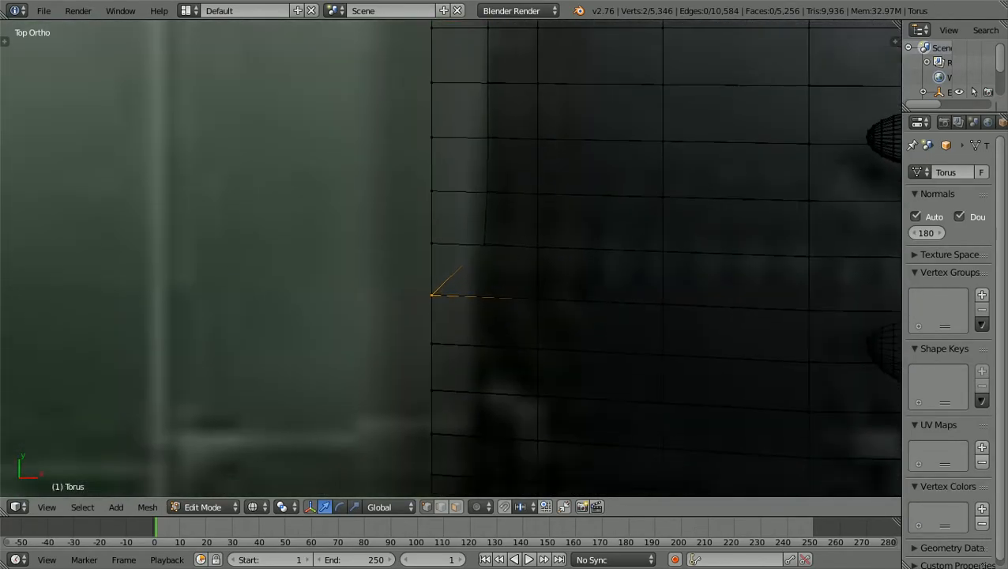
pyautogui.keyDown('shift'); pyautogui.scroll(-2, 450, 258); pyautogui.keyUp('shift')
pyautogui.scroll(3, 450, 258)
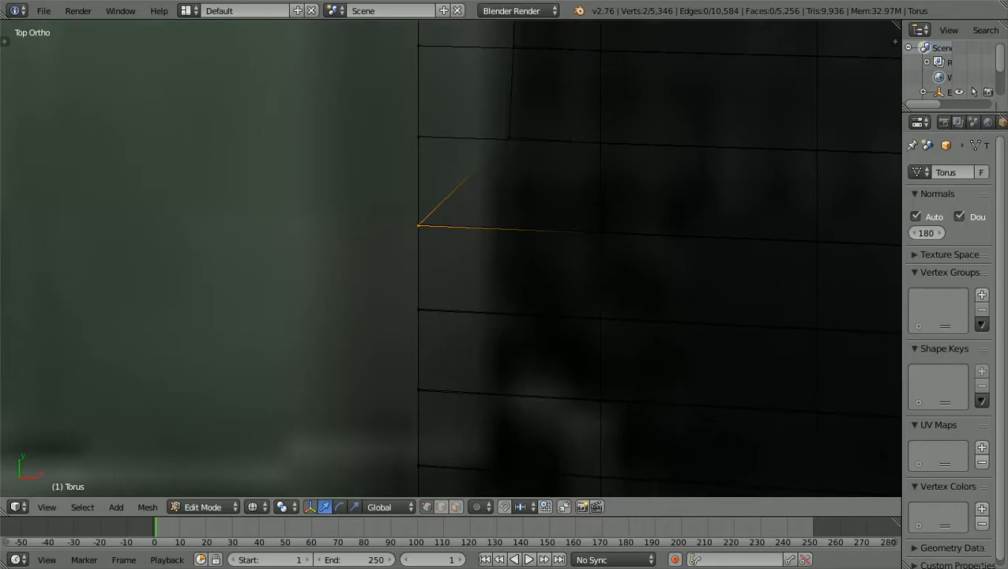
pyautogui.press('g')
pyautogui.press('x')
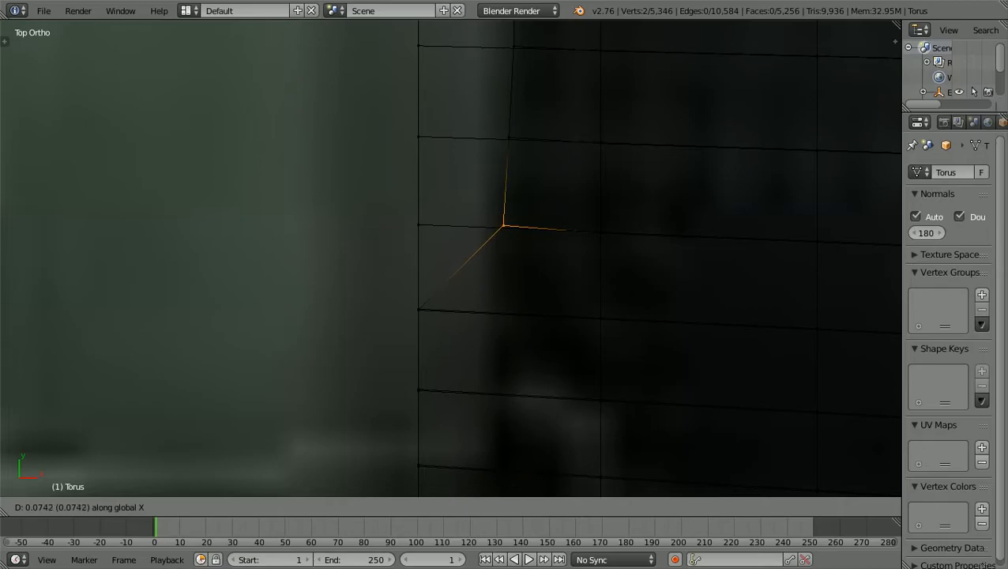
pyautogui.press('Return')
pyautogui.scroll(-6, 450, 257)
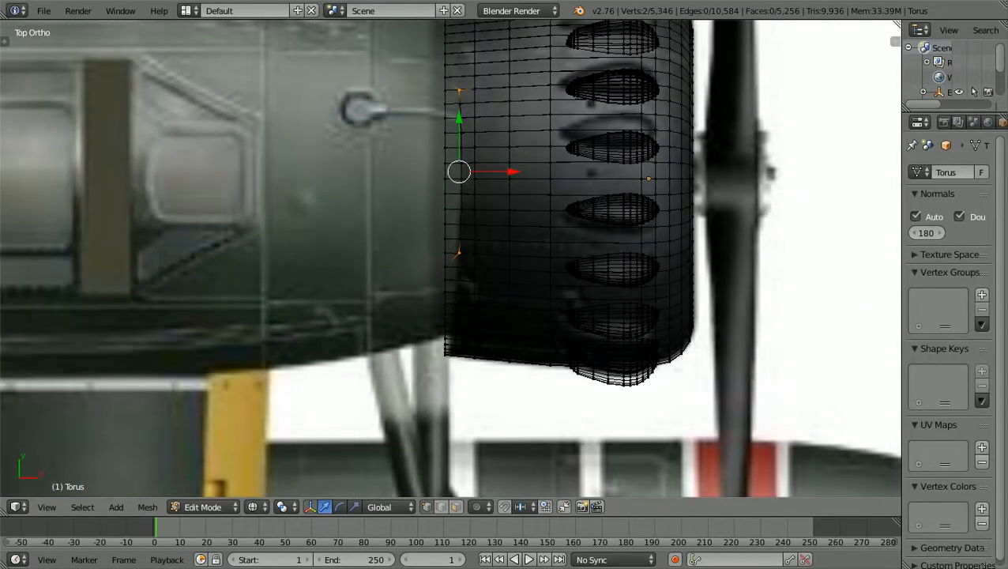
pyautogui.press('a')
# Return to solid shading and check the cowling against the reference images in top and front views
pyautogui.hotkey('alt', 'z')
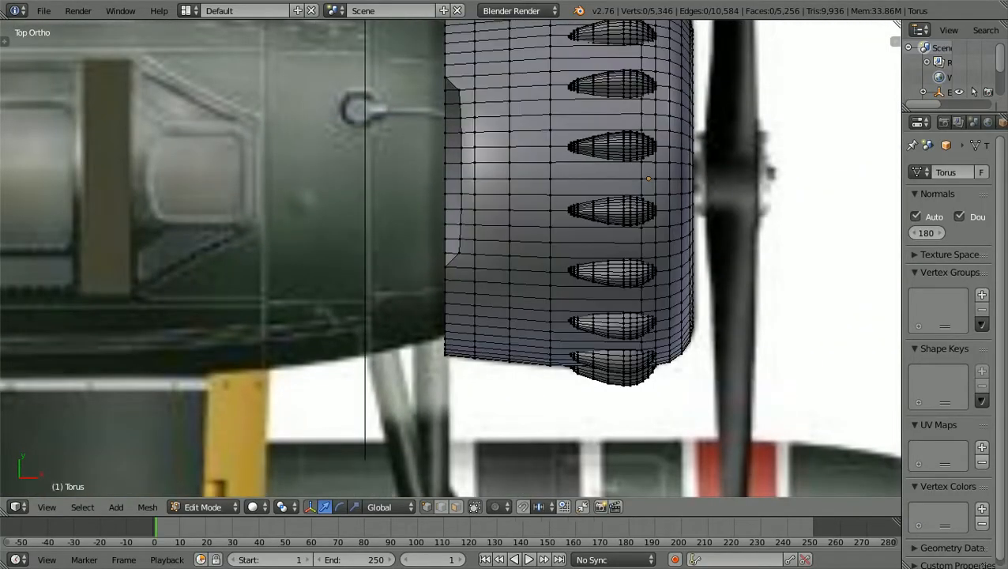
pyautogui.scroll(-1, 451, 258)
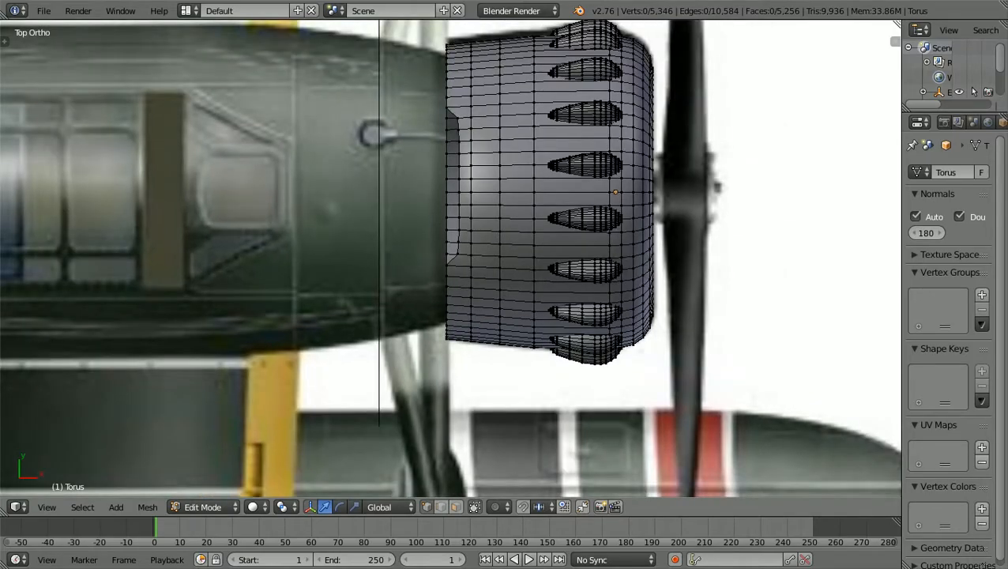
pyautogui.press('KP_1')
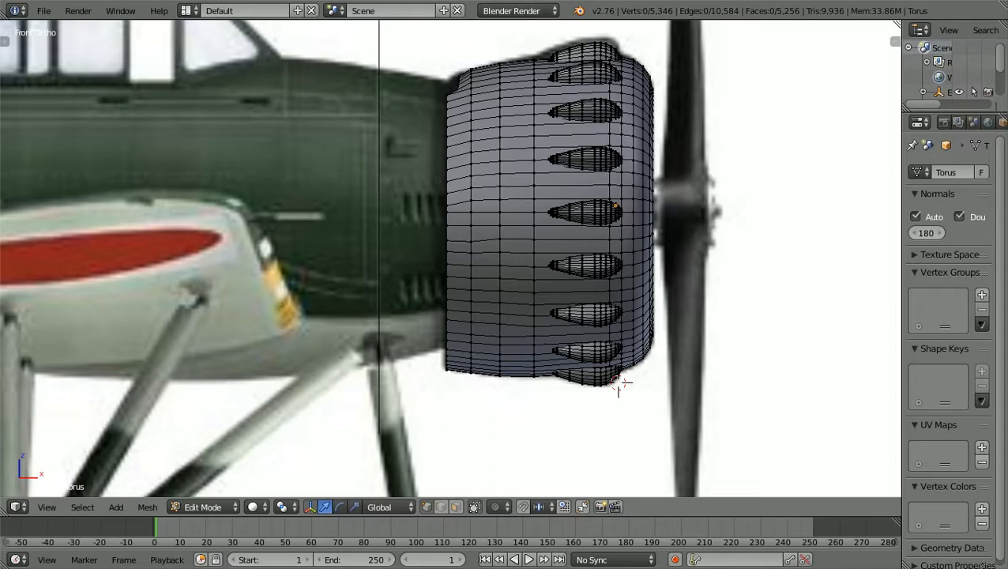
pyautogui.scroll(-2, 608, 374)
pyautogui.scroll(1, 591, 364)
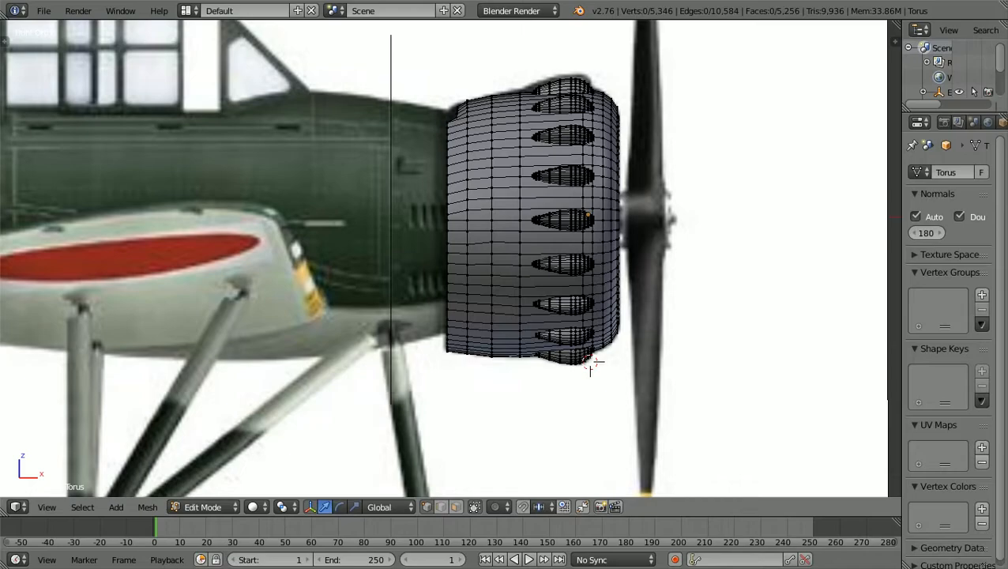
# Inspect the cowling against the top and front reference images, switching the mesh to wireframe shading
pyautogui.press('KP_7')
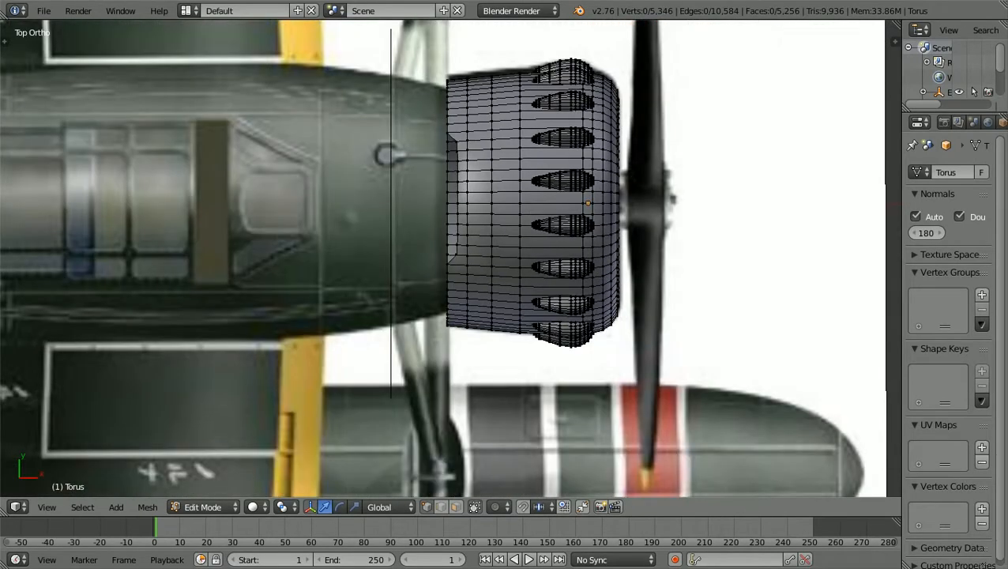
pyautogui.scroll(1, 451, 259)
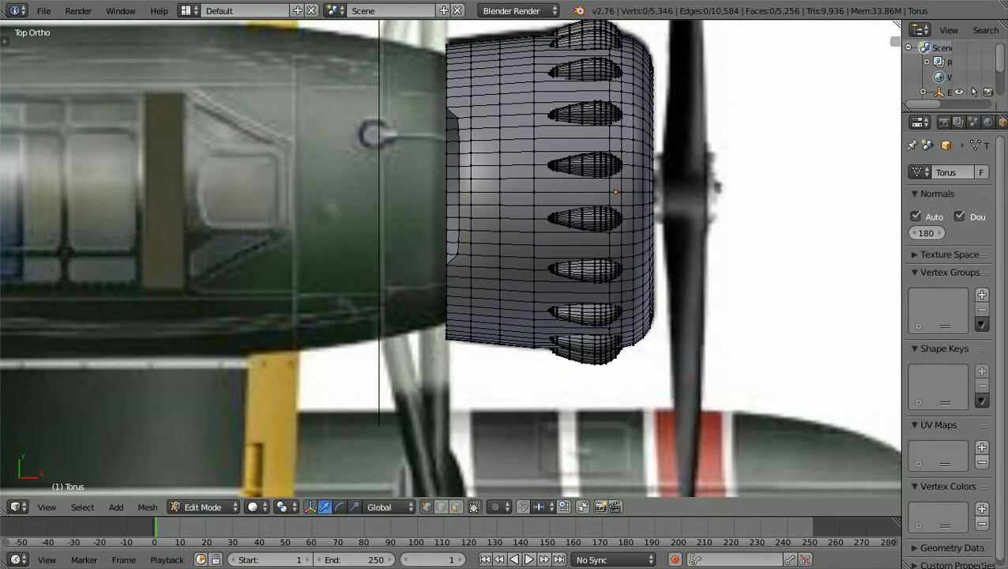
pyautogui.scroll(3, 451, 258)
pyautogui.press('z')
pyautogui.scroll(-4, 450, 258)
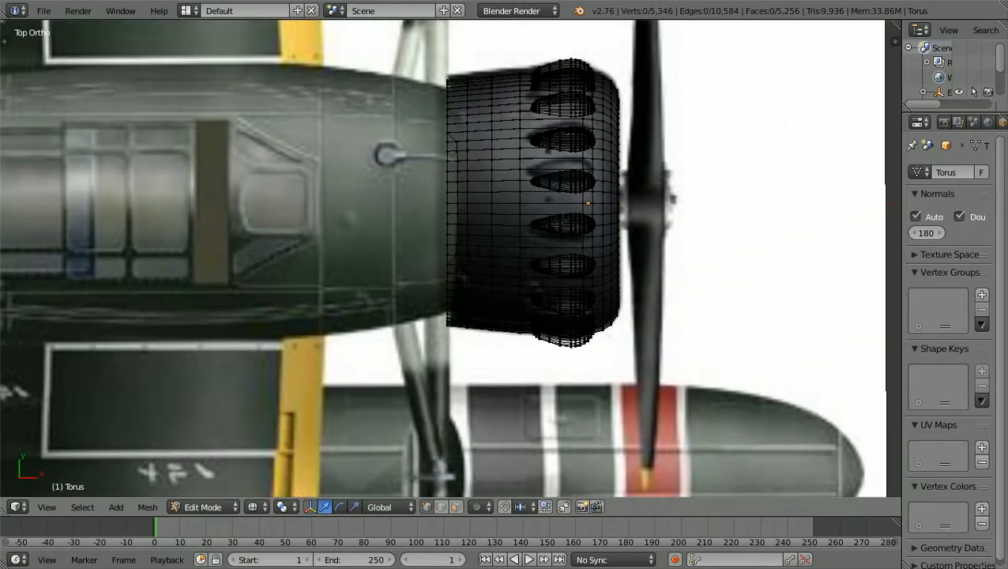
pyautogui.press('KP_1')
pyautogui.scroll(1, 450, 258)
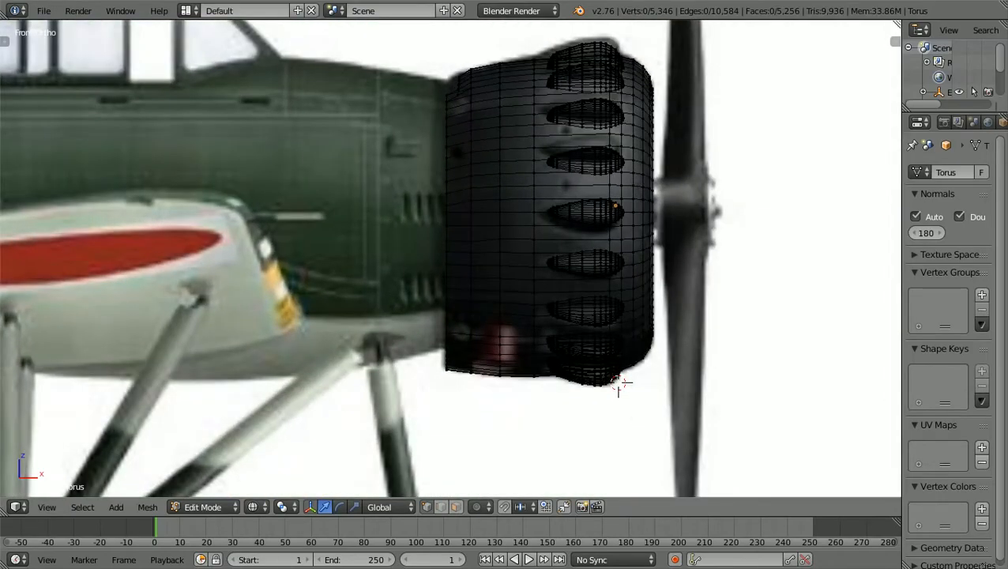
pyautogui.scroll(-1, 450, 258)
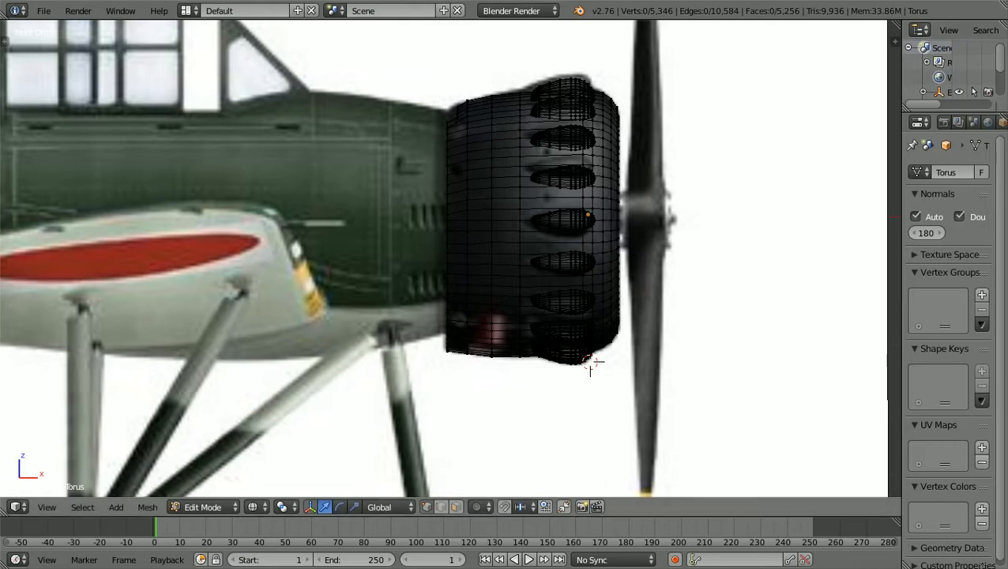
# Save the model over the existing file E14Y-GLEN5a.blend in D:\Documents
pyautogui.click(43, 10)
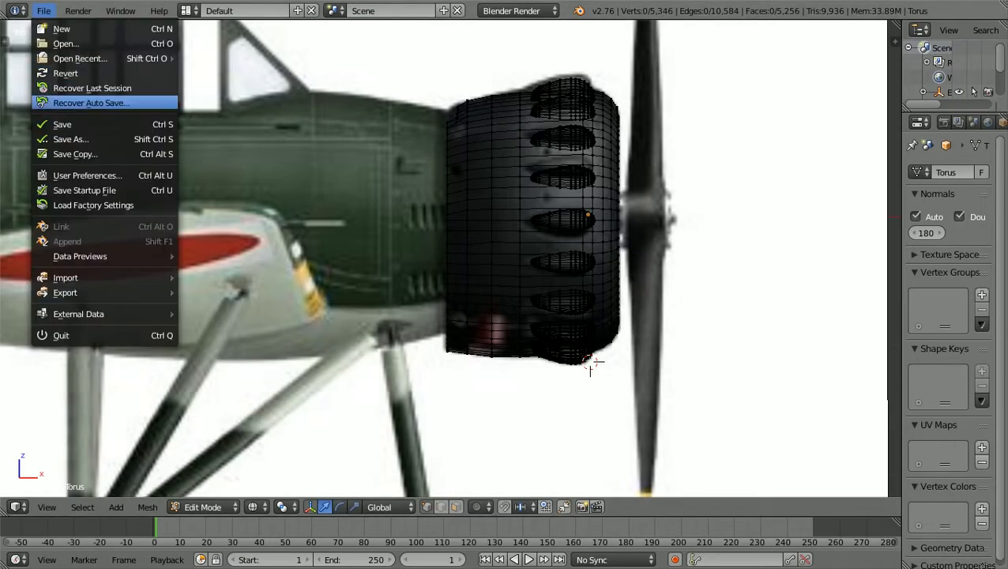
pyautogui.click(71, 136)
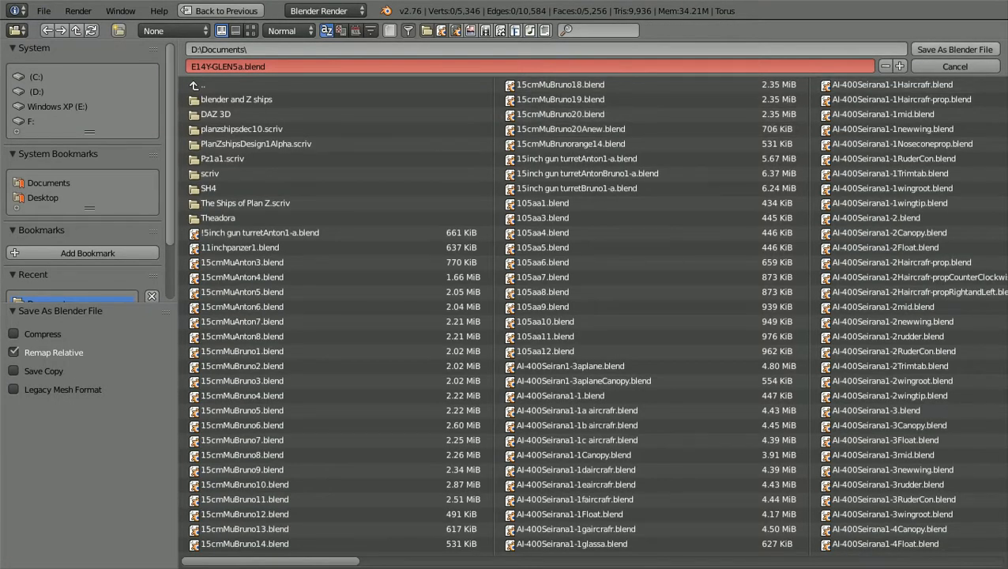
pyautogui.click(954, 49)
# Leave fullscreen, switch to Internet Explorer and search Yahoo for "E14Y glen airplane"
pyautogui.click(120, 11)
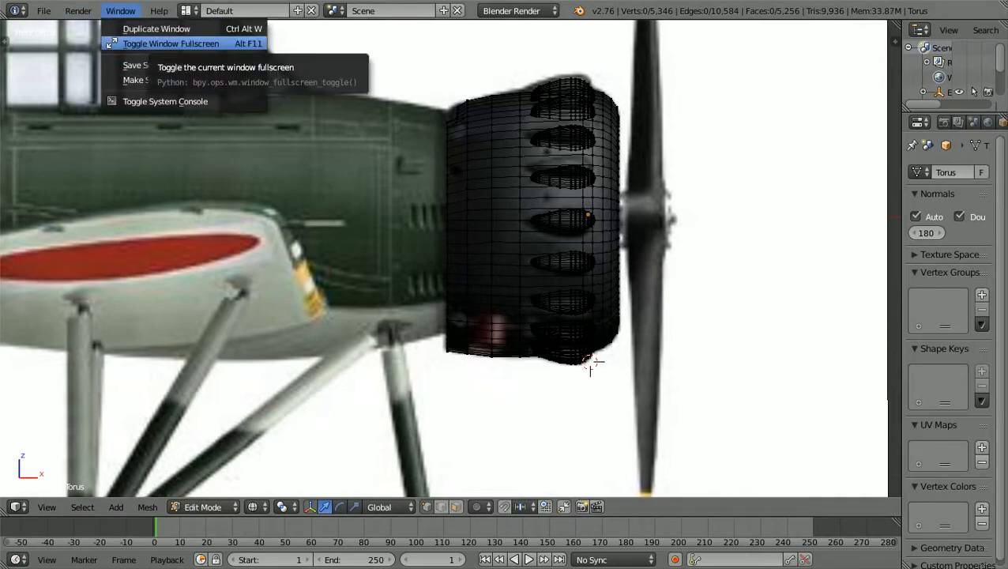
pyautogui.click(171, 43)
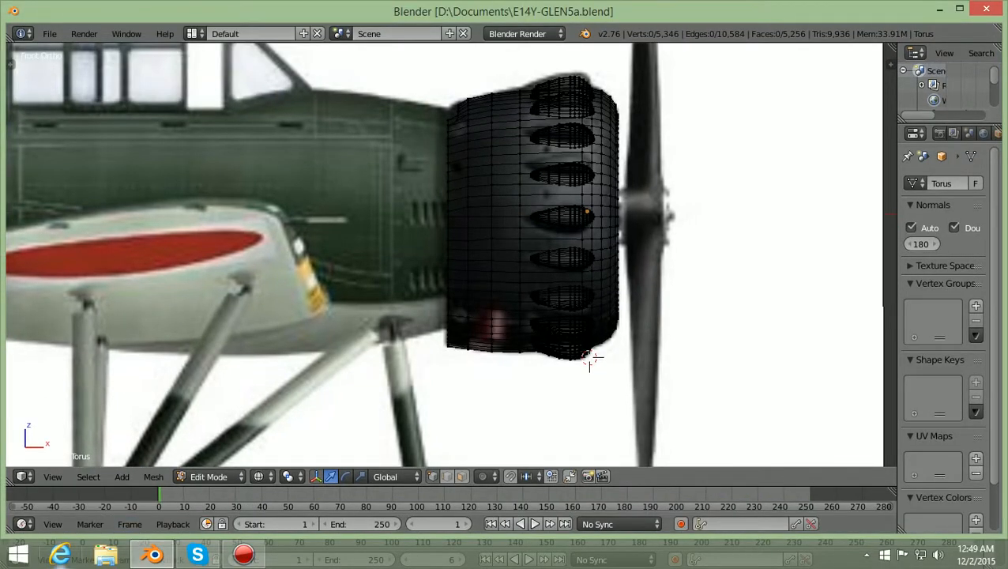
pyautogui.click(60, 555)
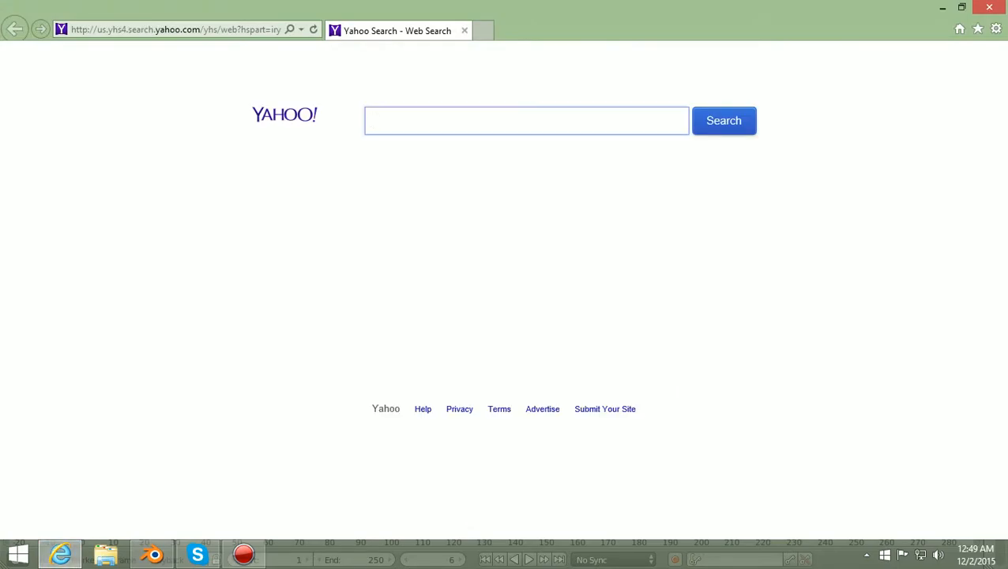
pyautogui.write('E14')
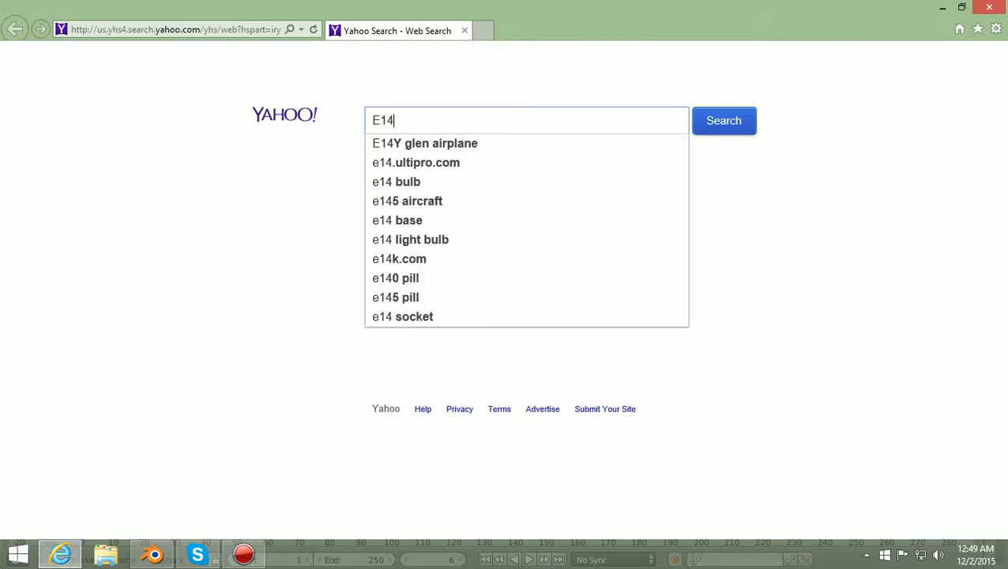
pyautogui.write('Y')
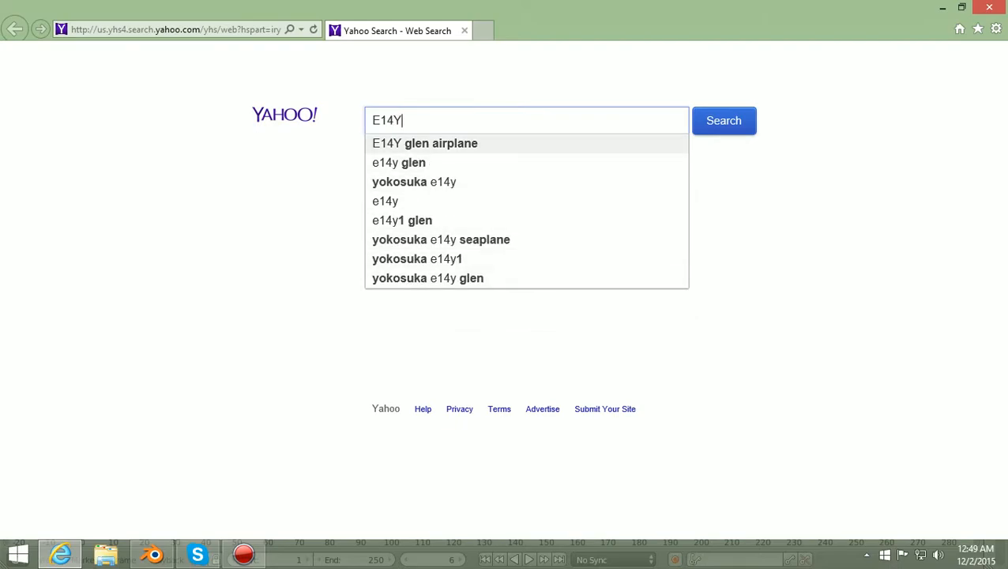
pyautogui.click(425, 143)
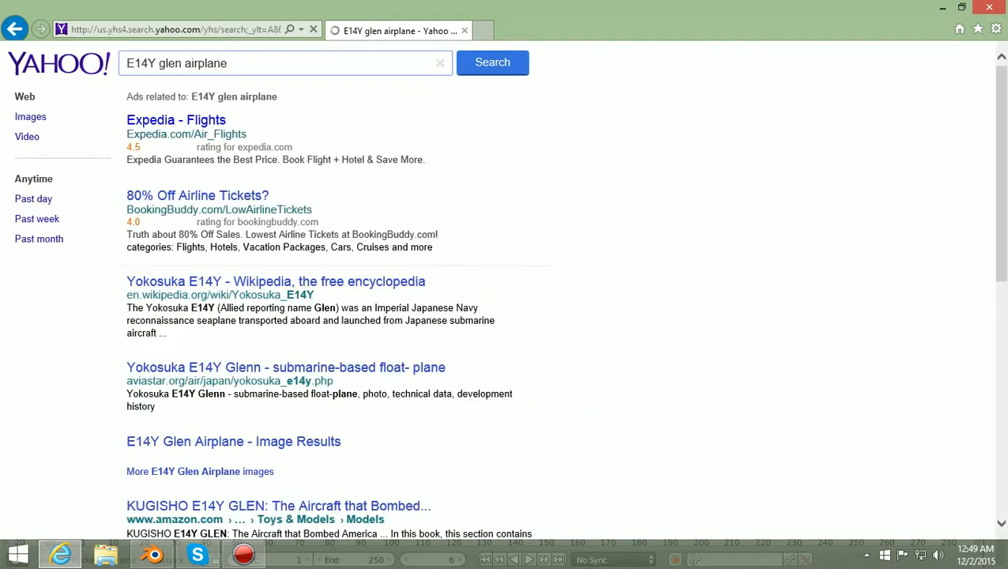
# Open the image results for the E14Y Glen airplane and look over the thumbnails
pyautogui.scroll(-3, 277, 217)
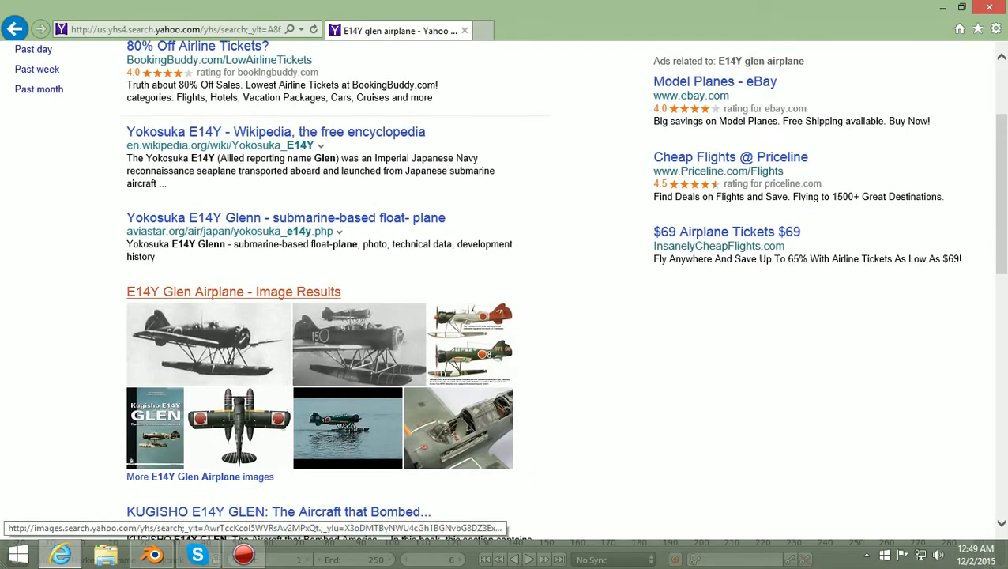
pyautogui.click(233, 292)
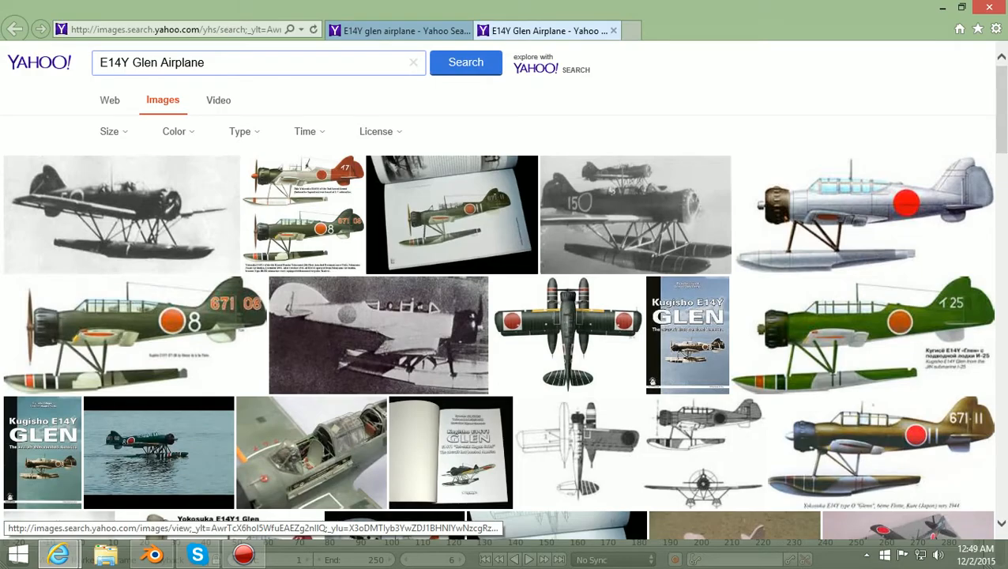
pyautogui.moveTo(567, 332)
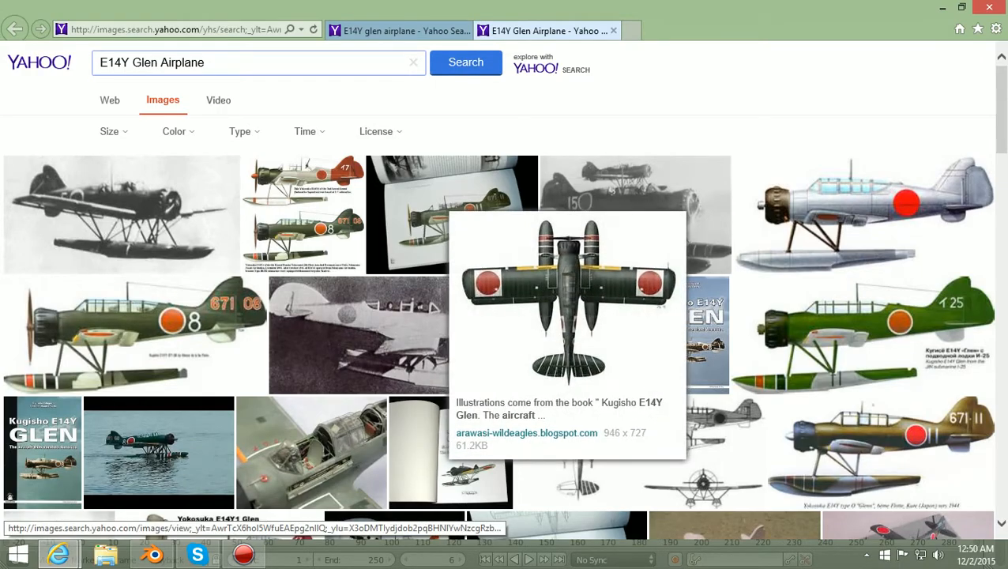
pyautogui.scroll(-1, 567, 332)
pyautogui.scroll(1, 567, 332)
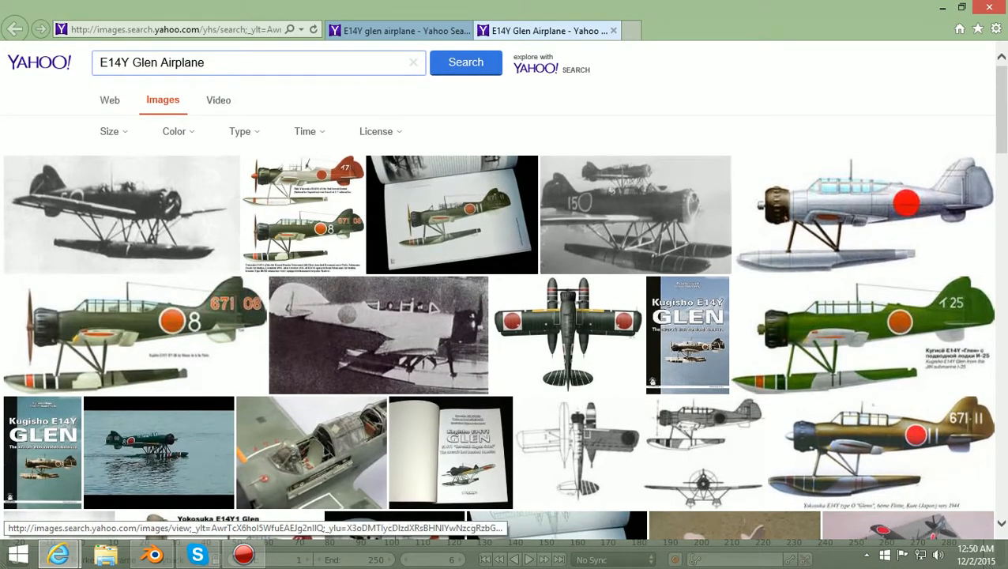
# Open the green 671-08 side profile and look through the following pictures as far as the coloured Yokosuka E14Y1 Glen three-view sheet
pyautogui.click(134, 332)
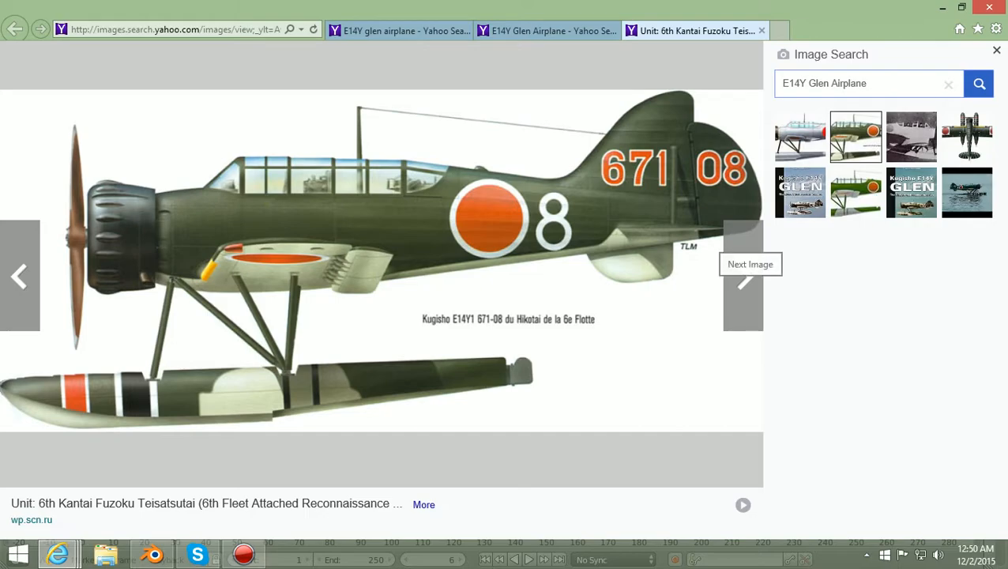
pyautogui.click(743, 257)
pyautogui.click(743, 269)
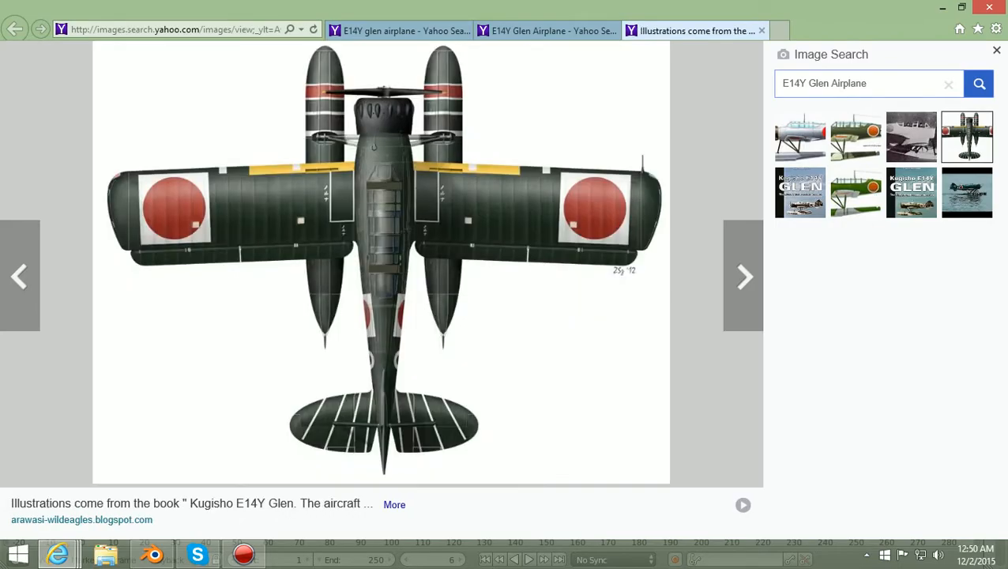
pyautogui.press('Right')
pyautogui.press('Right')
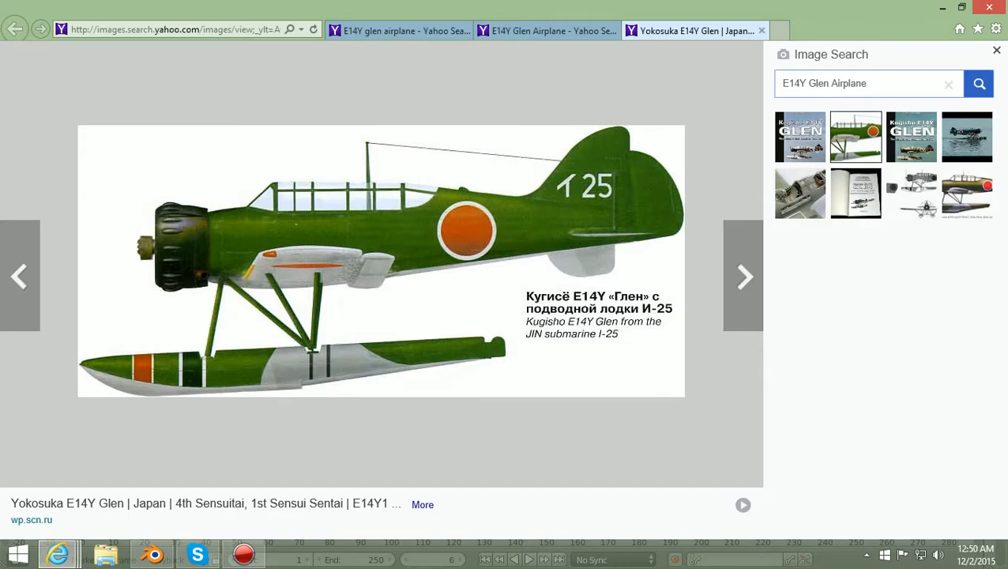
pyautogui.press('Right')
pyautogui.press('Right')
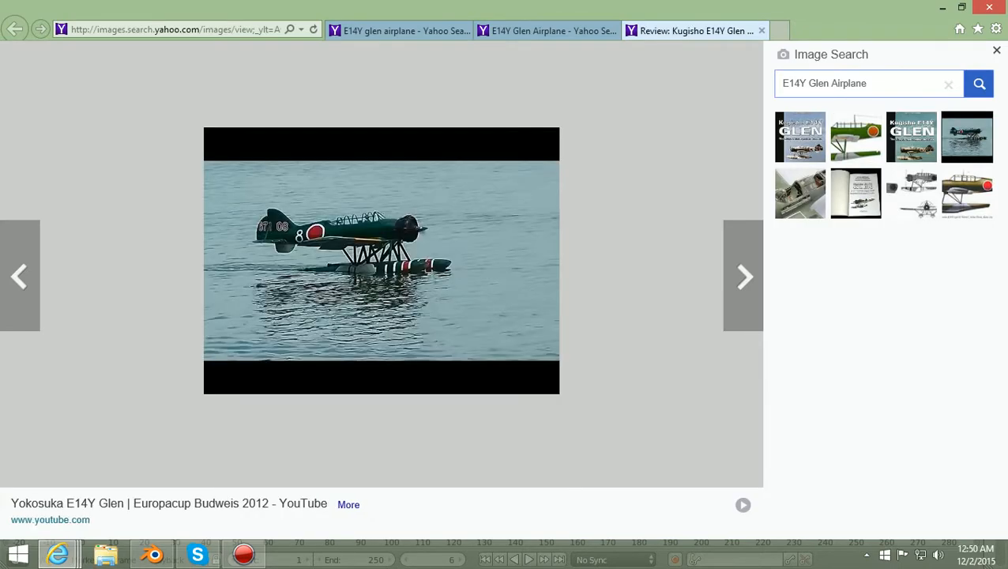
pyautogui.press('Right')
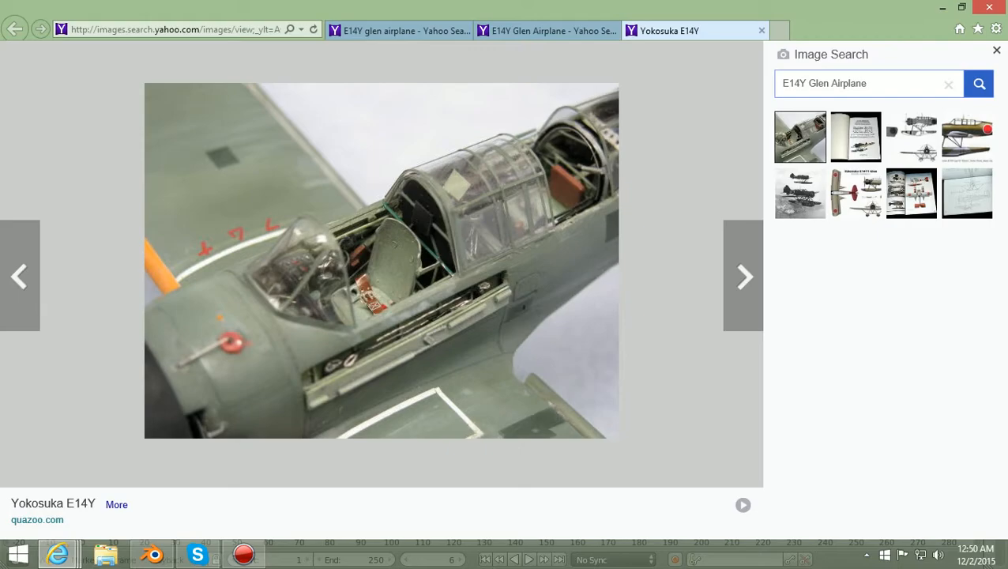
pyautogui.press('Right')
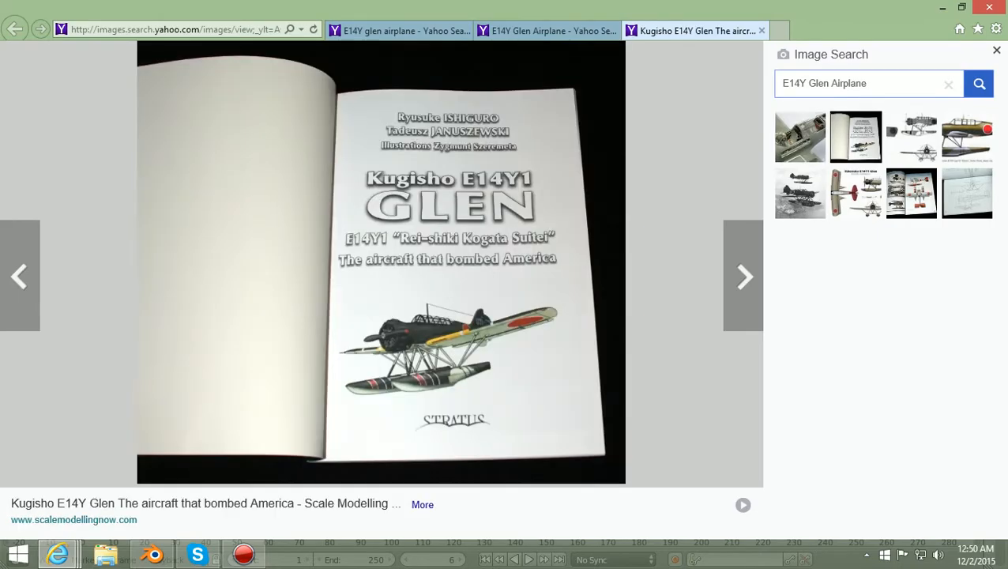
pyautogui.press('Right')
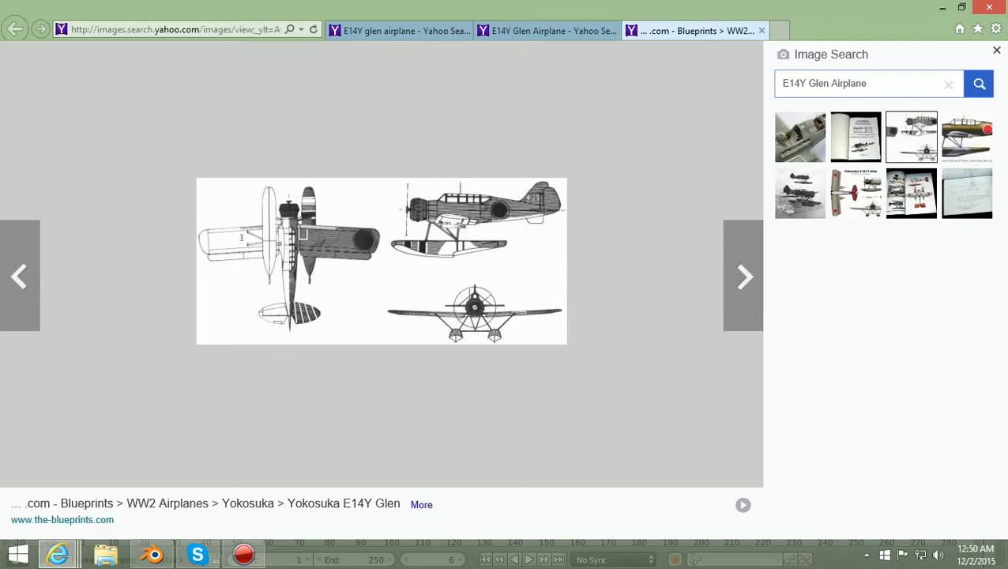
pyautogui.press('Right')
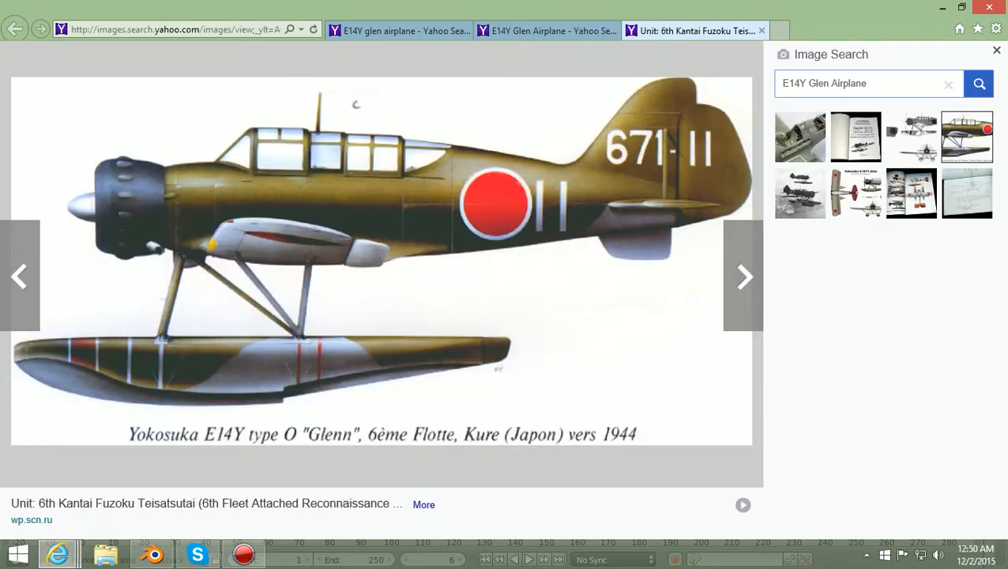
pyautogui.press('Right')
pyautogui.press('Right')
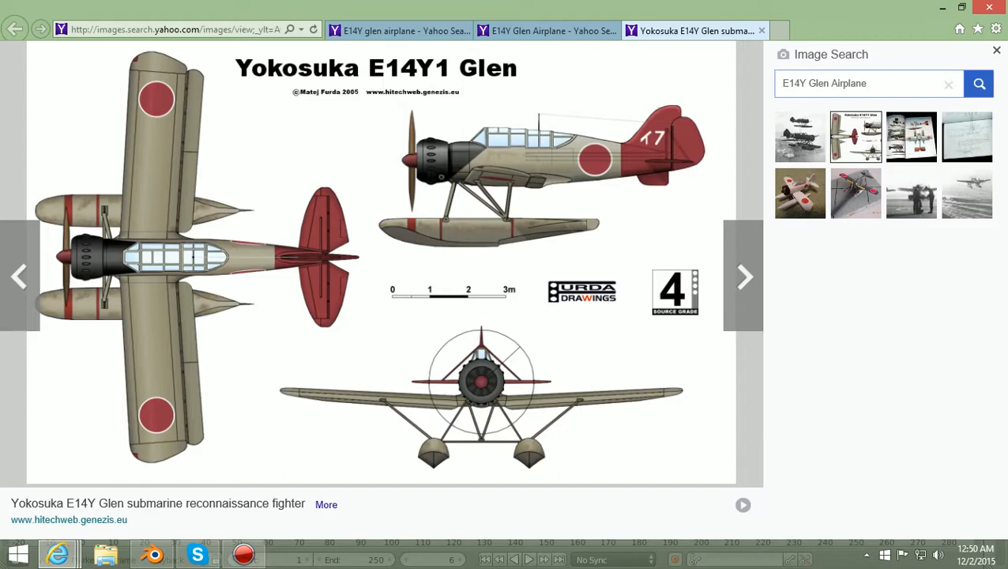
# Examine the further book pages, scale models and photographs of the aircraft, as far as the 752 x 1127 three-view drawing
pyautogui.press('Right')
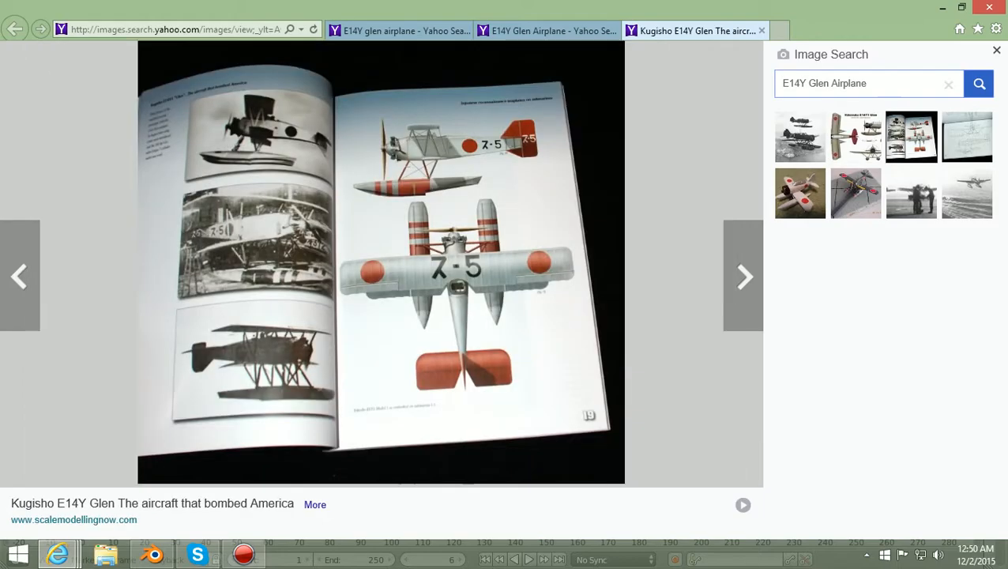
pyautogui.press('Right')
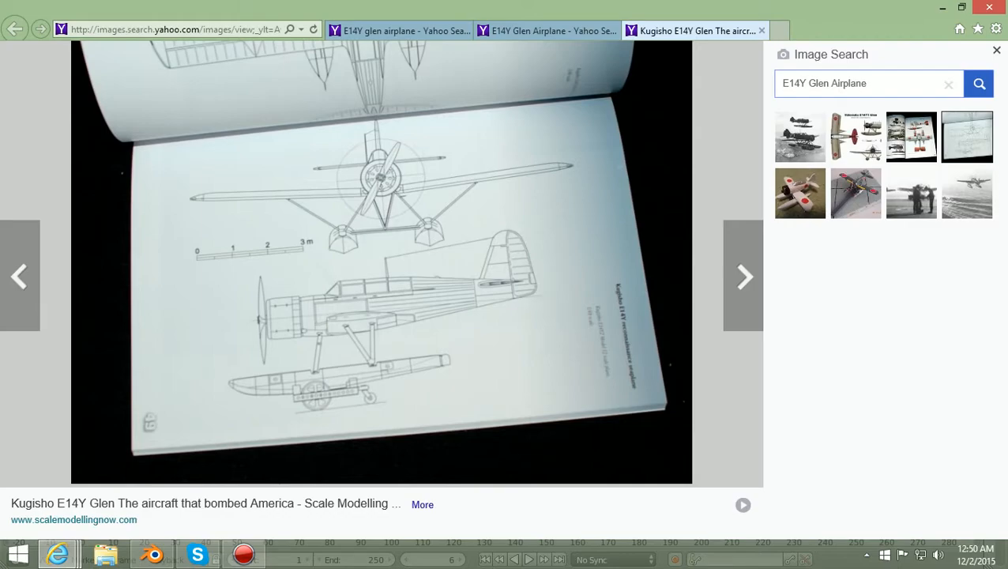
pyautogui.press('Right')
pyautogui.press('Right')
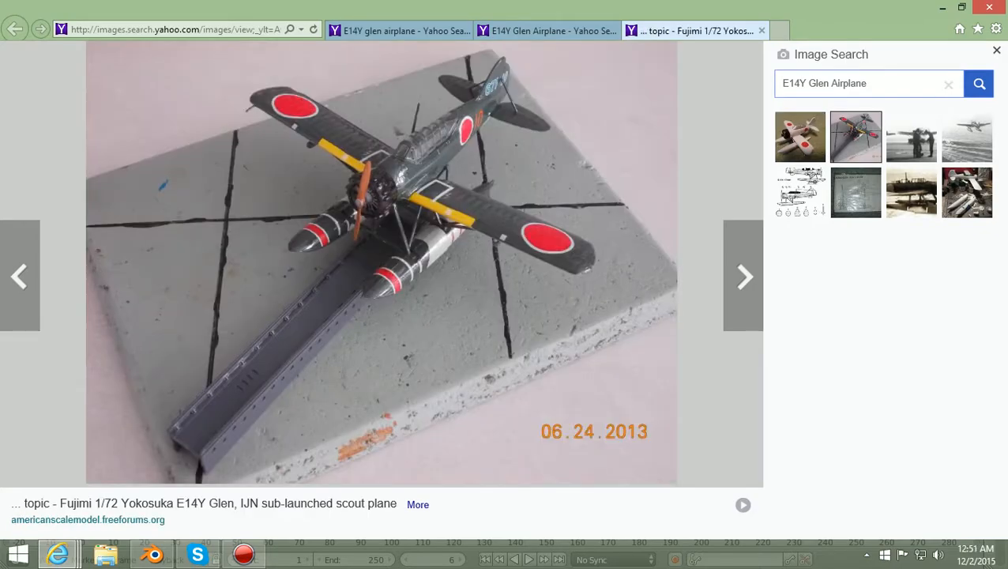
pyautogui.press('Right')
pyautogui.press('Right')
pyautogui.press('Right')
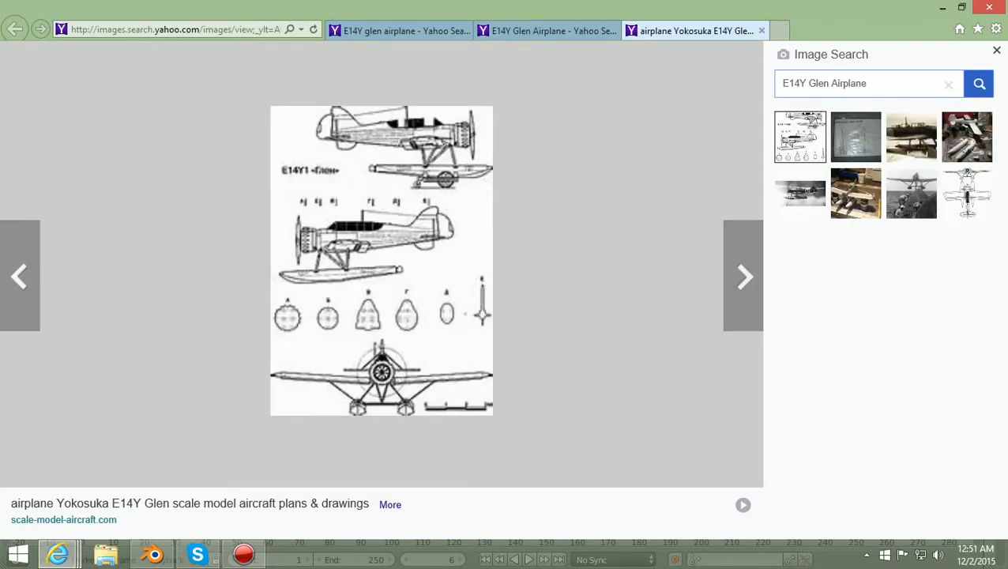
pyautogui.press('Right')
pyautogui.press('Right')
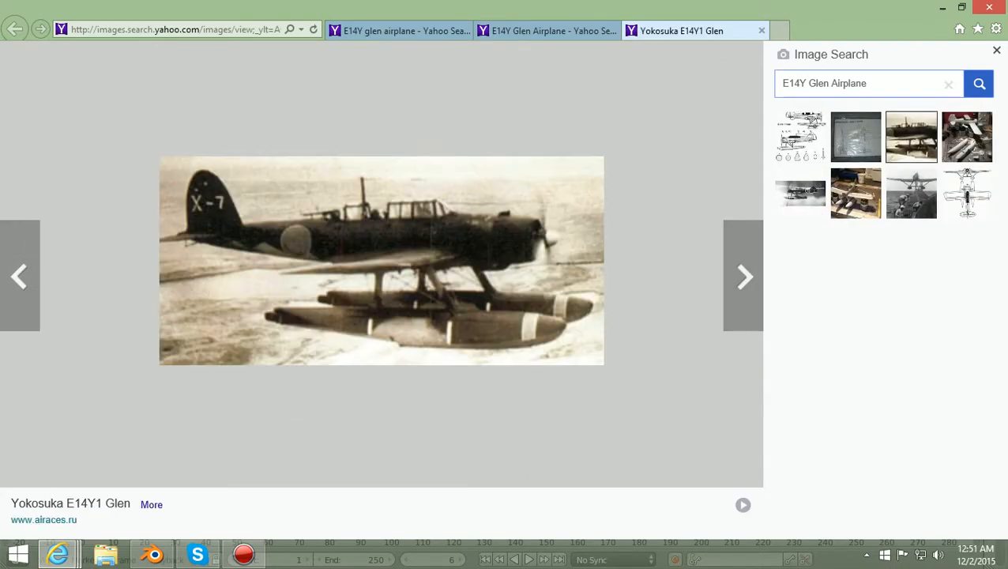
pyautogui.press('Right')
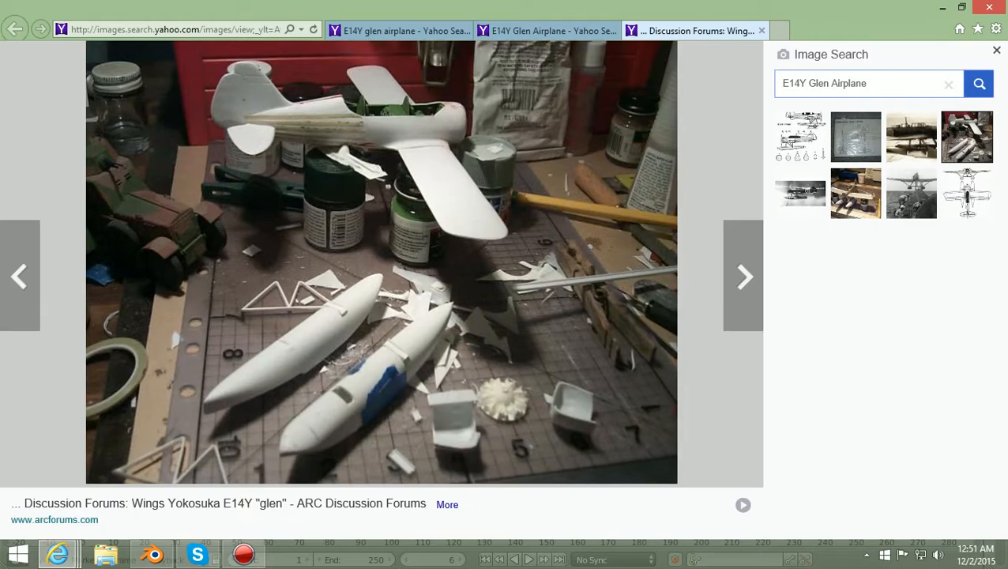
pyautogui.press('Right')
pyautogui.press('Right')
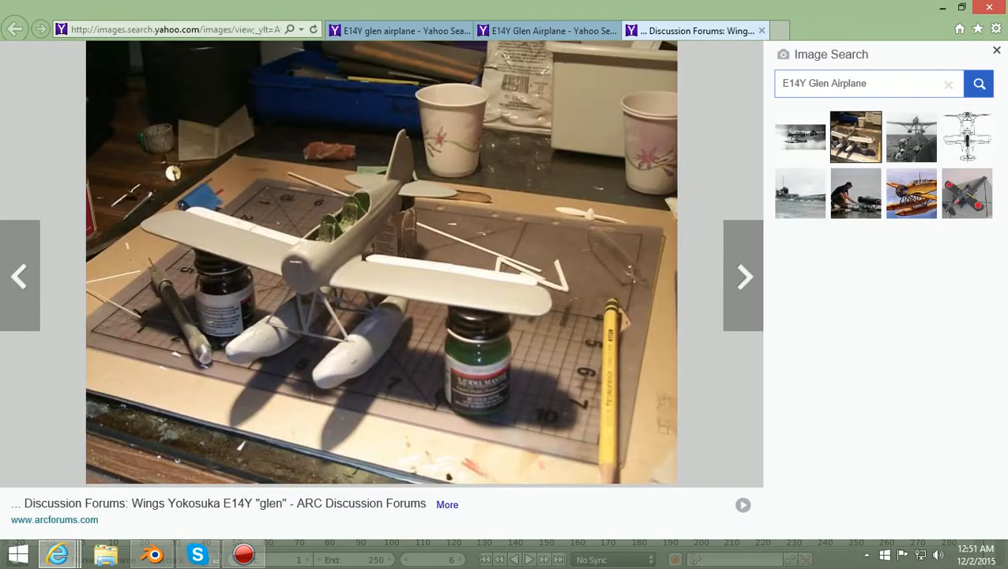
pyautogui.press('Right')
pyautogui.press('Right')
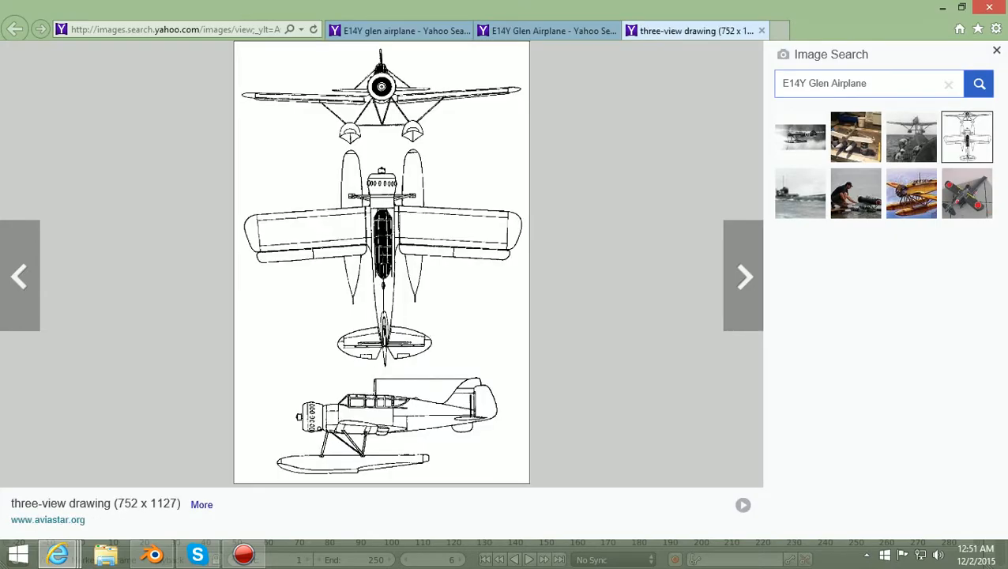
# Study the cowling in the remaining kit art, prototype and I-7 profiles and ground-crew photograph, ending at the MPM 1/72 model
pyautogui.press('Right')
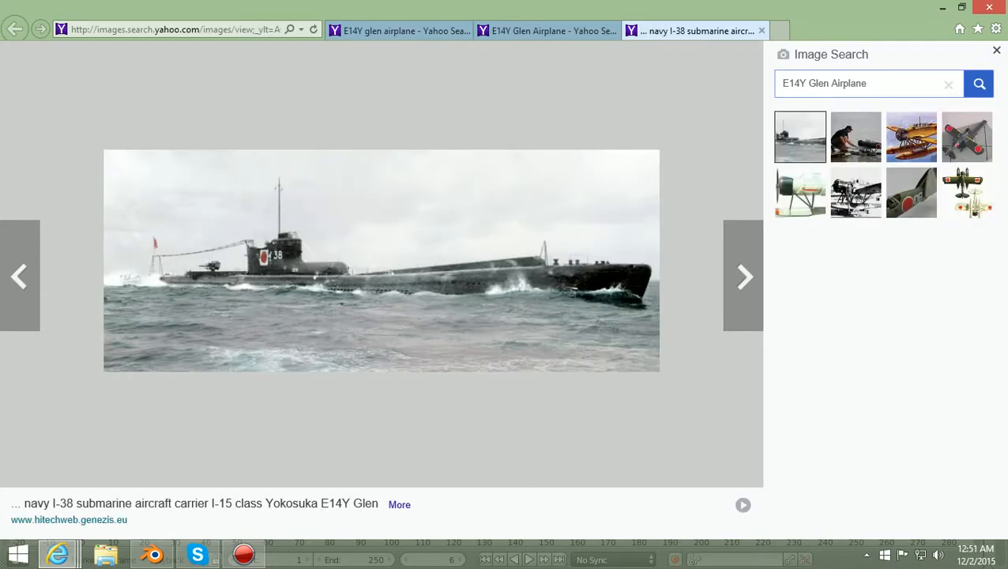
pyautogui.press('Right')
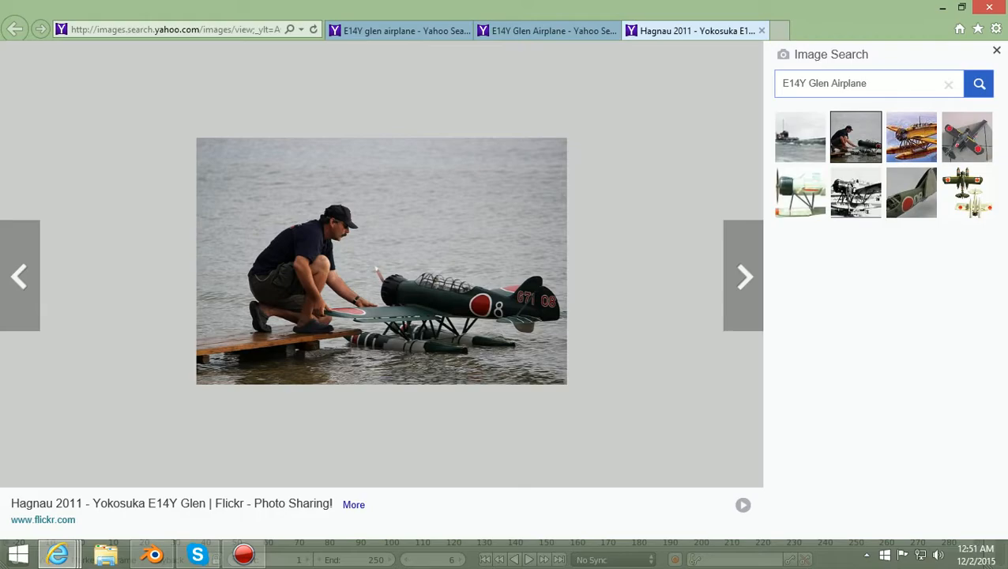
pyautogui.press('Right')
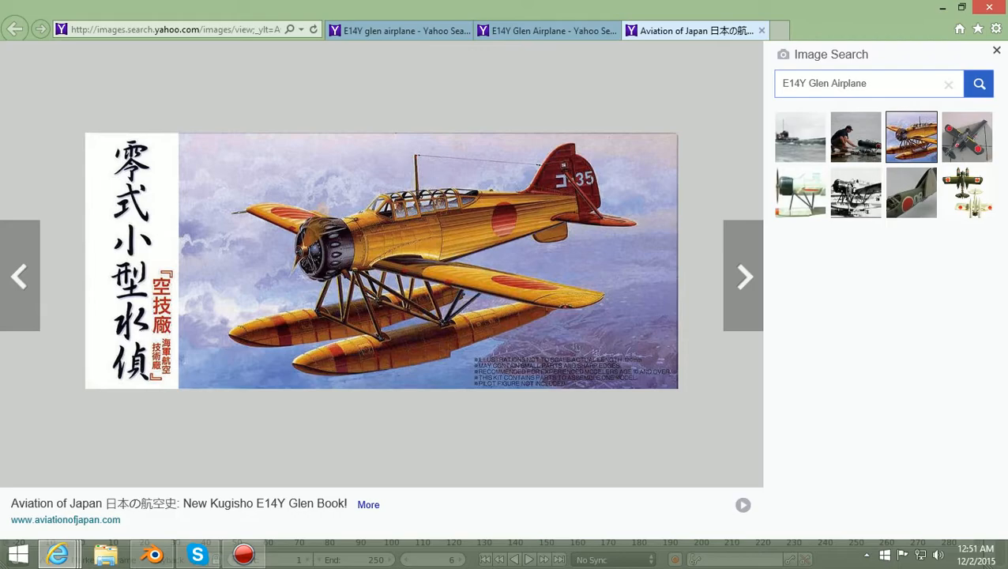
pyautogui.press('Right')
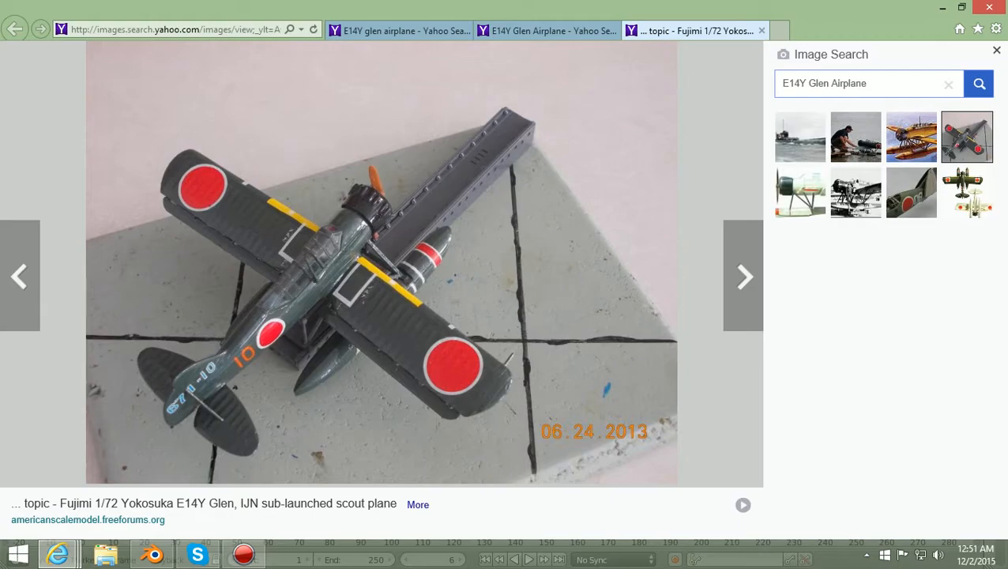
pyautogui.press('Right')
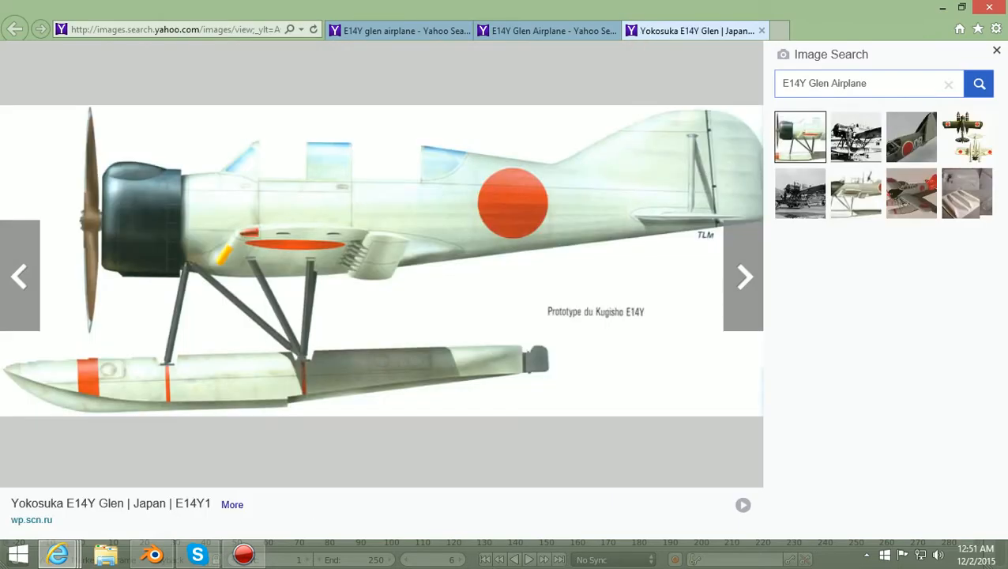
pyautogui.press('Right')
pyautogui.press('Right')
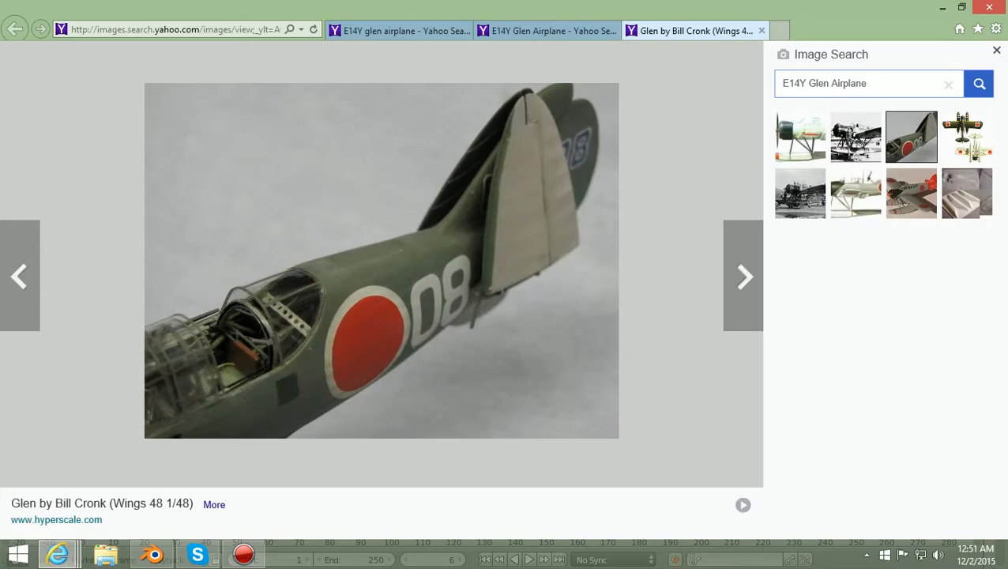
pyautogui.press('Right')
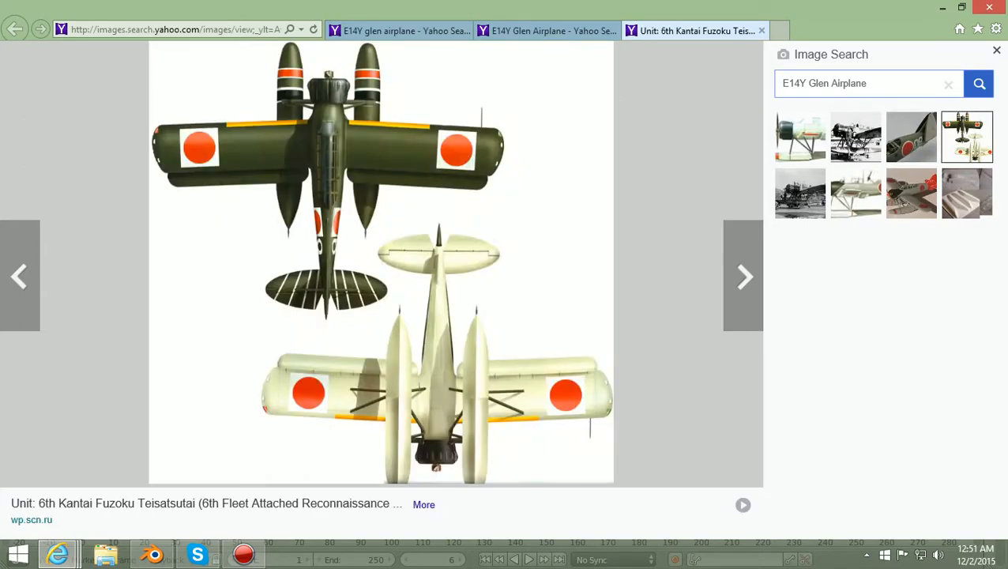
pyautogui.press('Right')
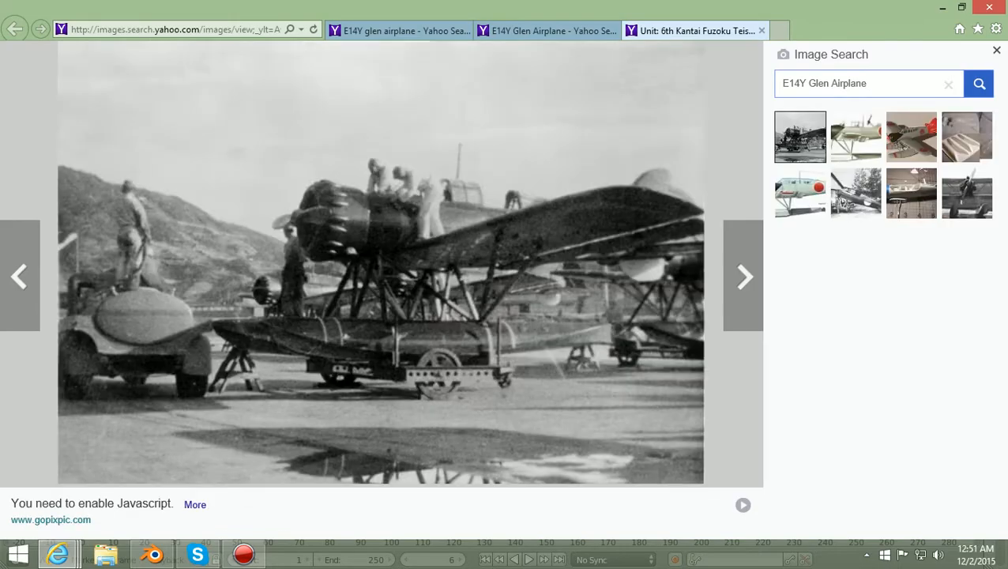
pyautogui.press('Right')
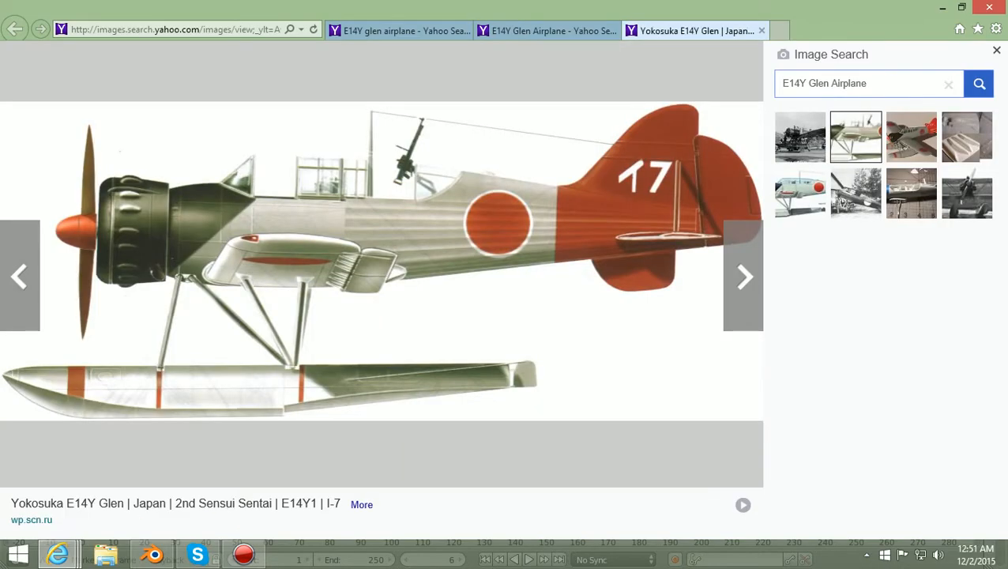
pyautogui.press('Left')
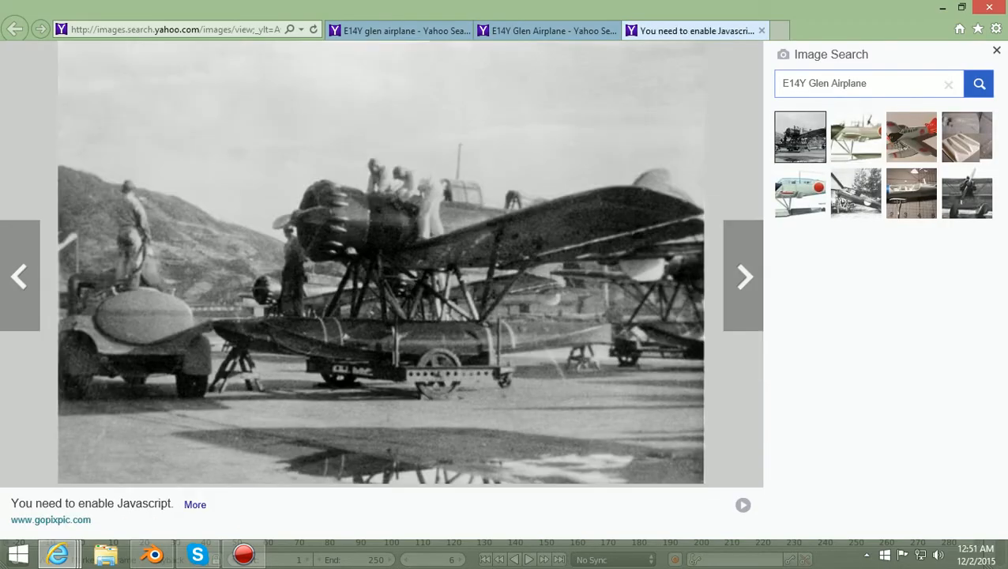
pyautogui.press('Right')
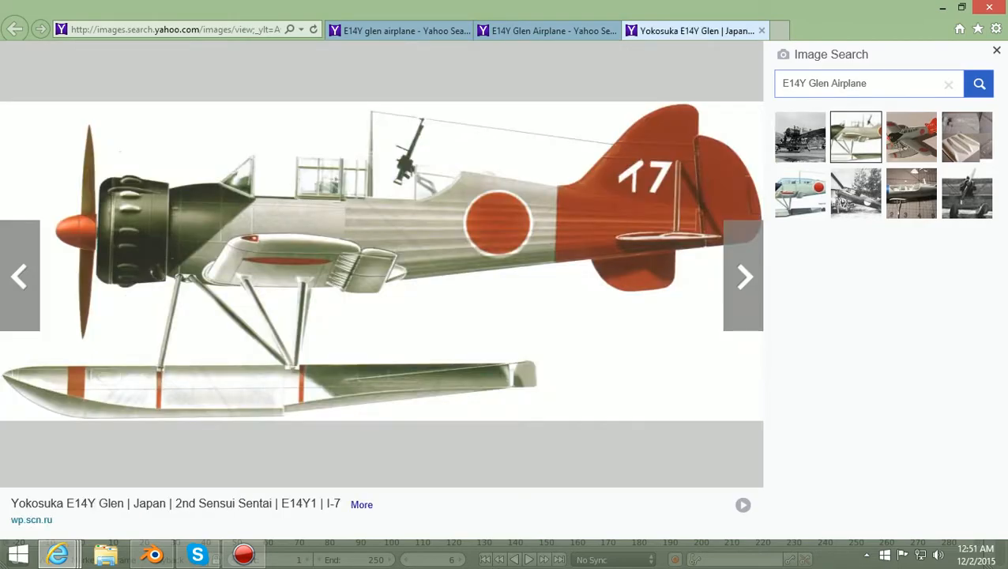
pyautogui.press('Right')
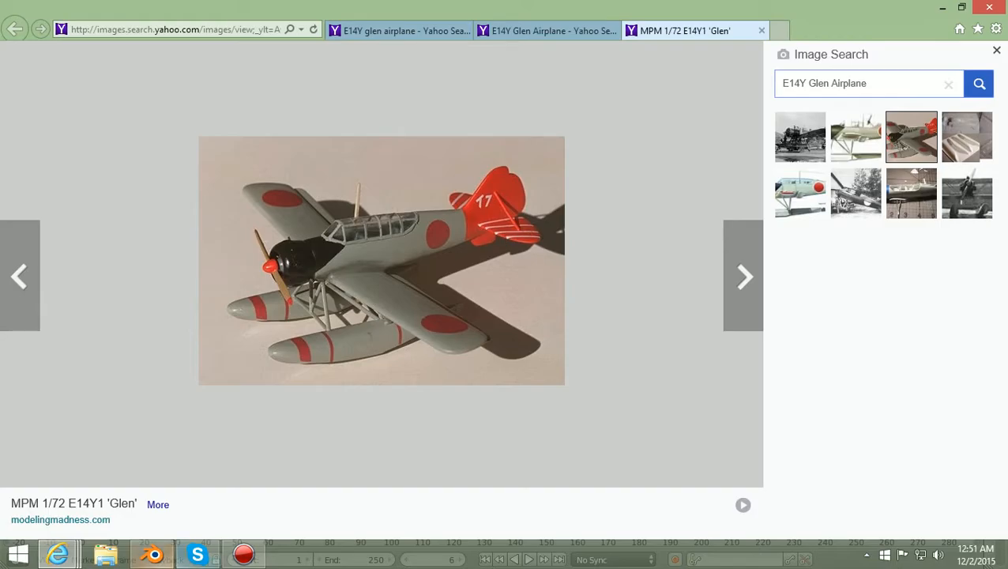
# Switch back to Blender and make its window fullscreen
pyautogui.click(153, 555)
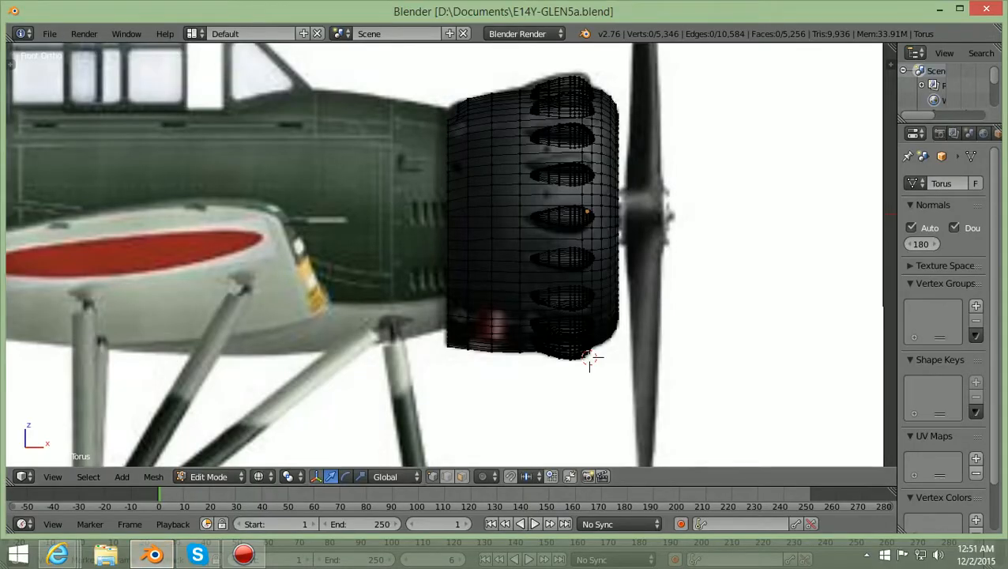
pyautogui.click(127, 33)
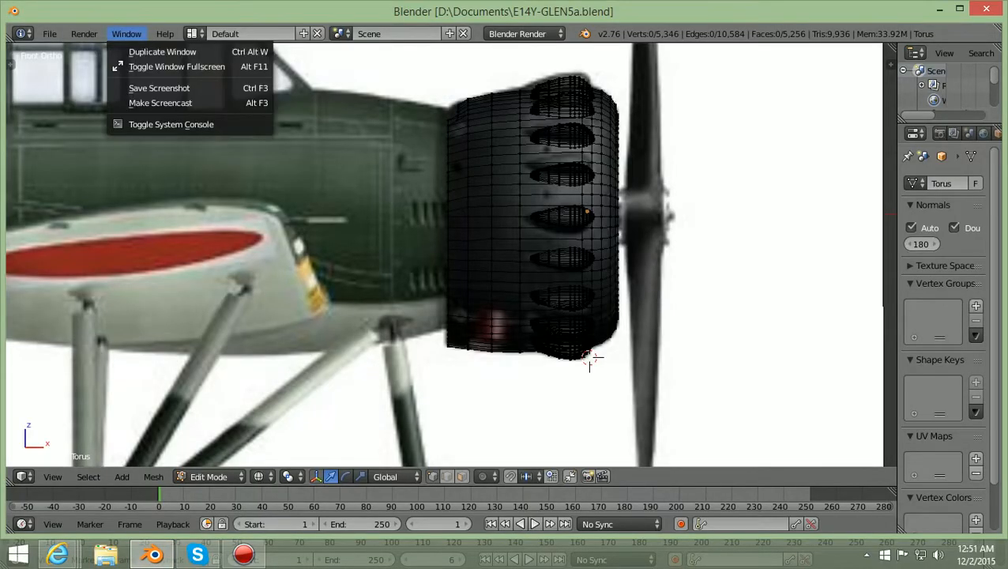
pyautogui.click(169, 67)
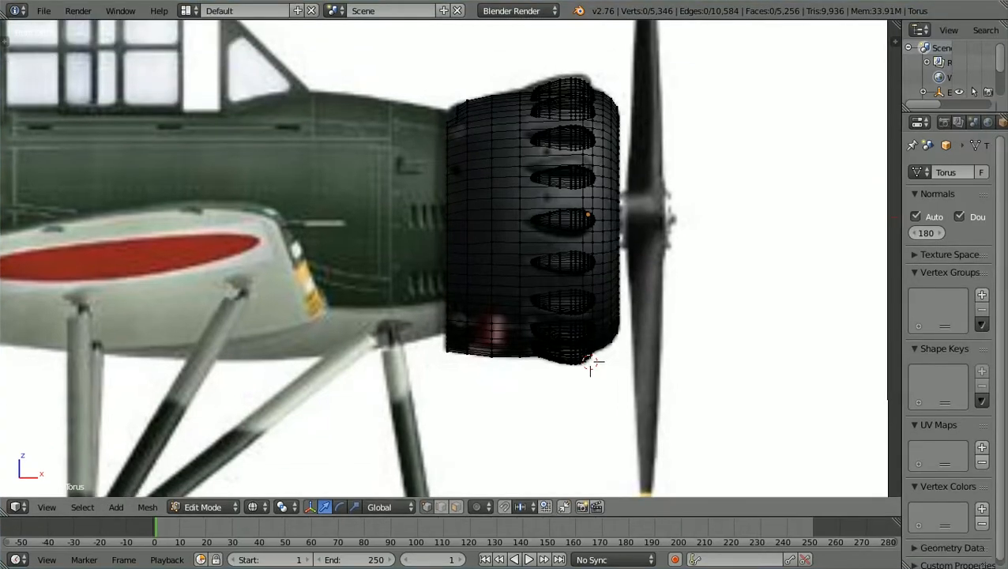
# Display the cowling mesh in solid shading and inspect it against the front and top reference images
pyautogui.press('z')
pyautogui.scroll(1, 450, 258)
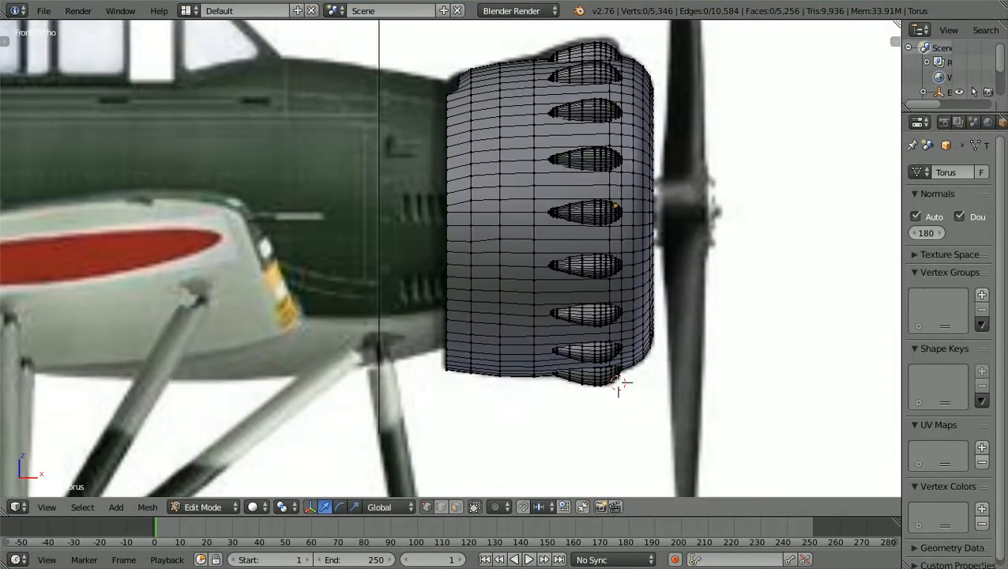
pyautogui.scroll(-1, 450, 258)
pyautogui.moveTo(451, 258); pyautogui.dragTo(456, 269, button='middle')
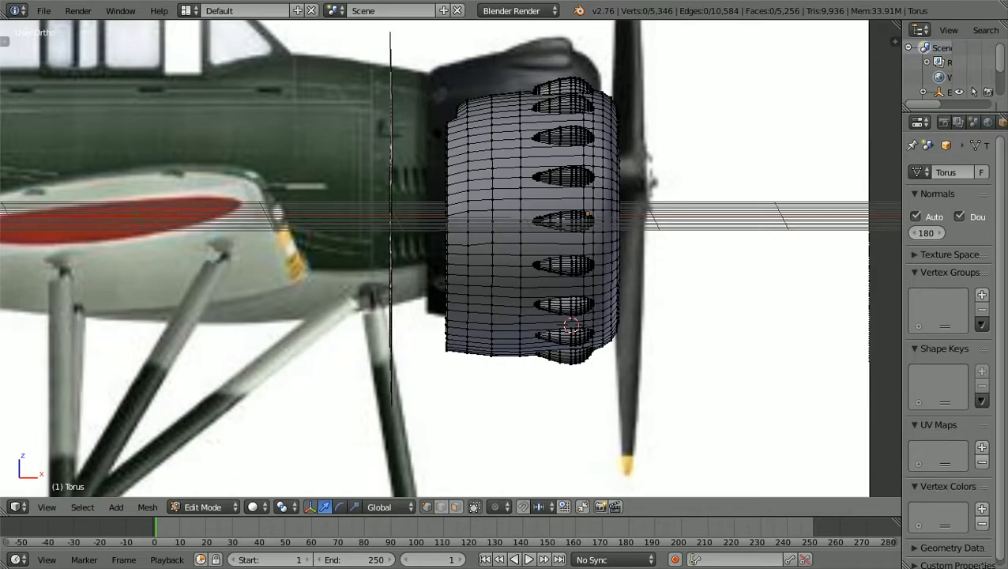
pyautogui.press('KP_7')
pyautogui.scroll(1, 456, 270)
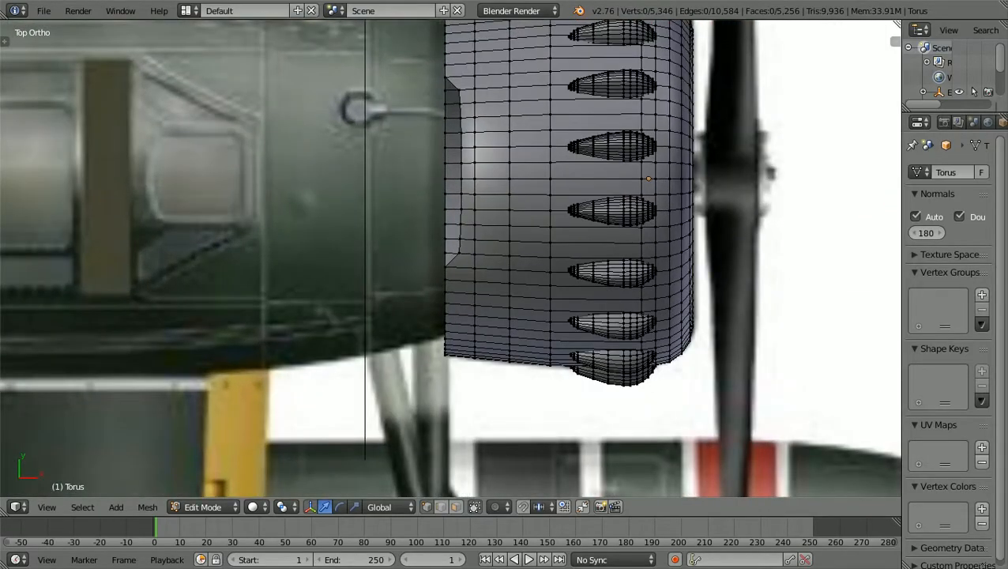
# Try to close the notch in the cowling's rear edge by moving its 12 front vertices back about 0.083 along X
pyautogui.scroll(1, 456, 269)
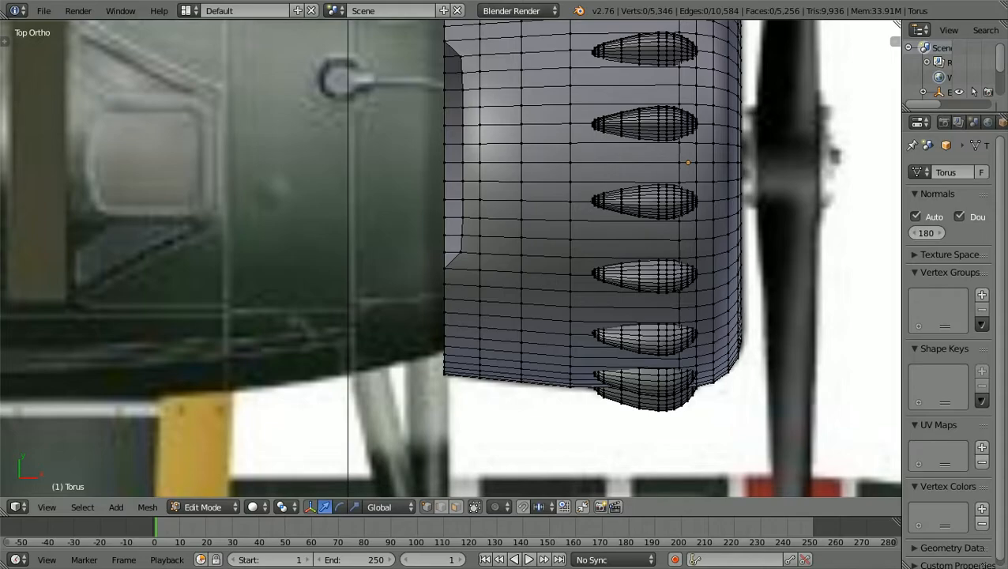
pyautogui.scroll(-2, 456, 270)
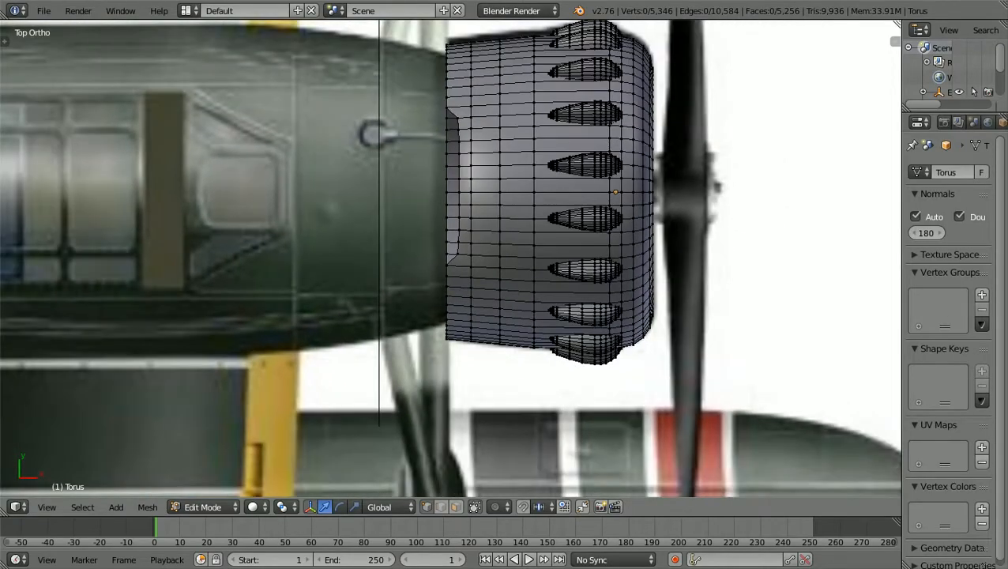
pyautogui.scroll(3, 450, 91)
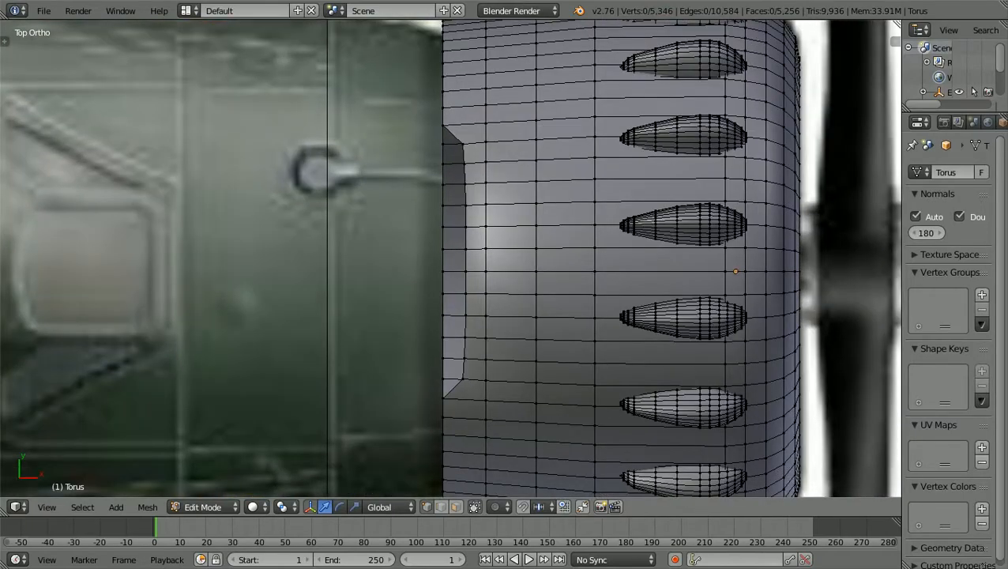
pyautogui.press('b')
pyautogui.moveTo(456, 383); pyautogui.dragTo(474, 136)
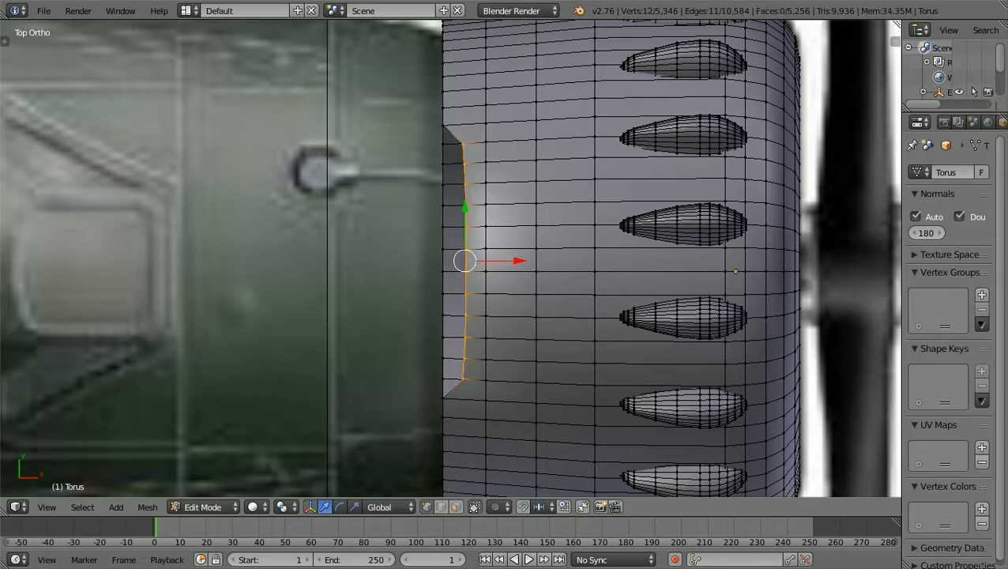
pyautogui.press('g')
pyautogui.press('x')
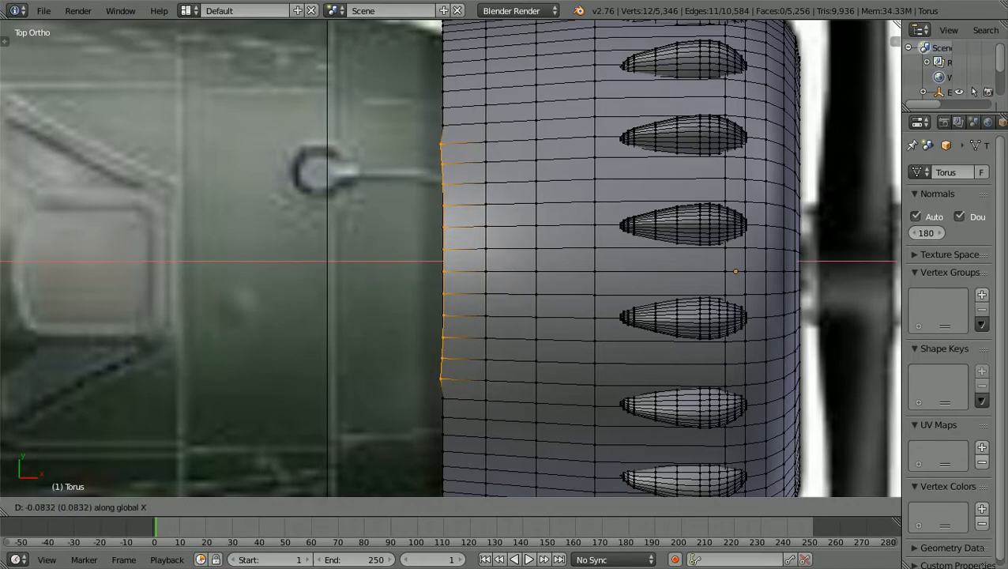
pyautogui.press('Return')
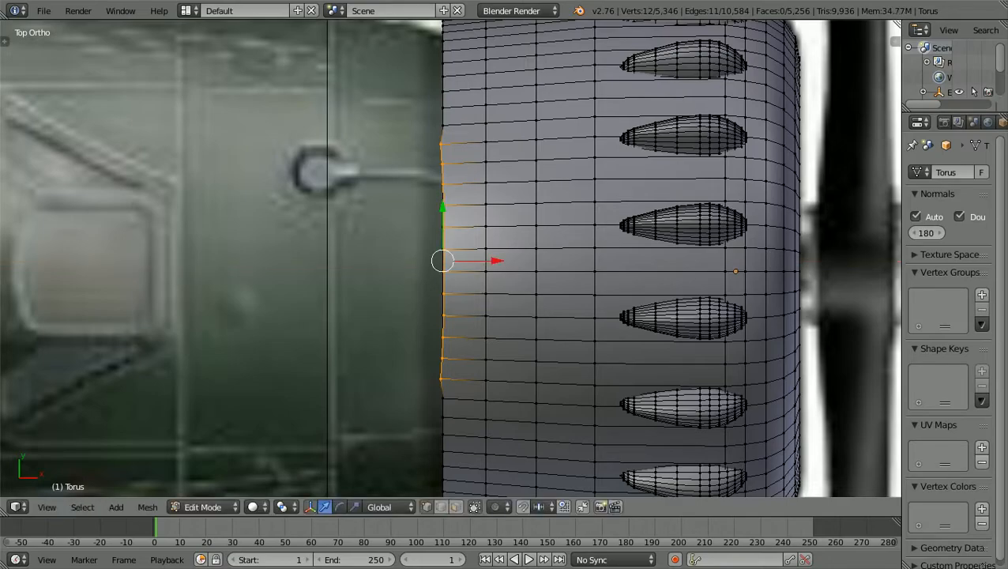
# Undo the vertex moves on the cowling's rear edge until the notch is gone, and deselect everything in solid shading
pyautogui.hotkey('ctrl', 'z')
pyautogui.hotkey('ctrl', 'z')
pyautogui.hotkey('ctrl', 'z')
pyautogui.hotkey('ctrl', 'z')
pyautogui.hotkey('ctrl', 'z')
pyautogui.hotkey('ctrl', 'z')
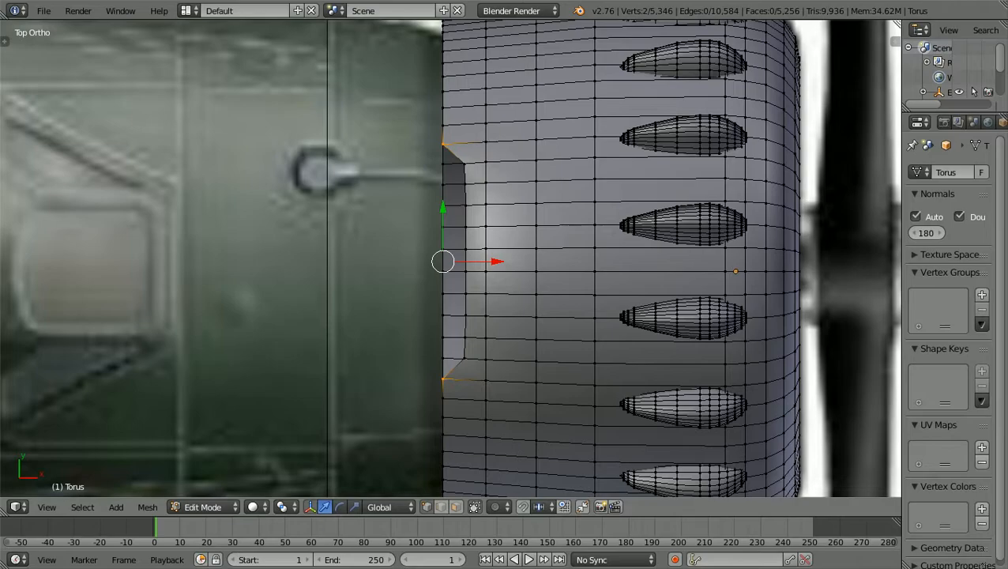
pyautogui.hotkey('ctrl', 'z')
pyautogui.hotkey('ctrl', 'z')
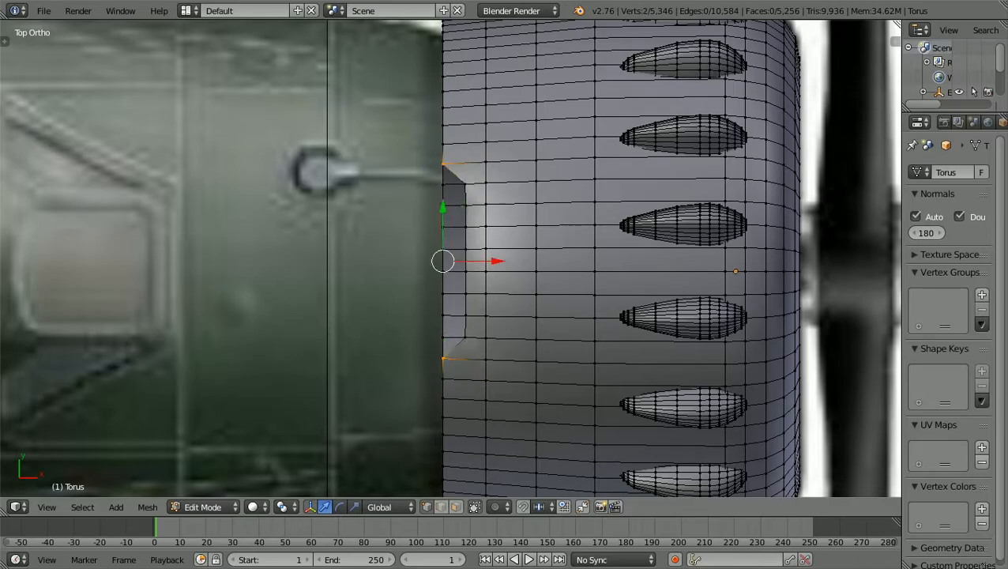
pyautogui.hotkey('ctrl', 'z')
pyautogui.hotkey('ctrl', 'z')
pyautogui.hotkey('ctrl', 'z')
pyautogui.hotkey('ctrl', 'z')
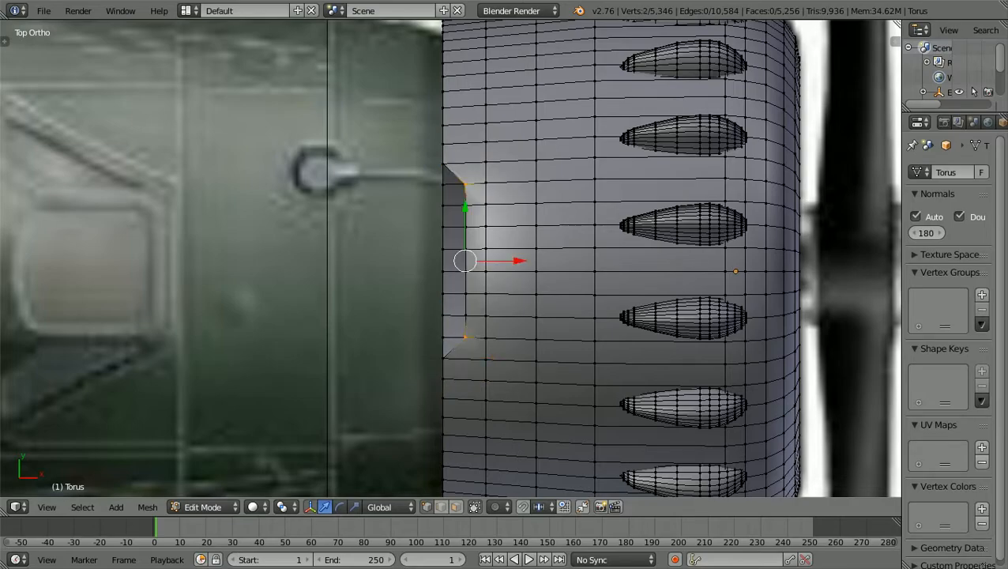
pyautogui.hotkey('ctrl', 'z')
pyautogui.hotkey('ctrl', 'z')
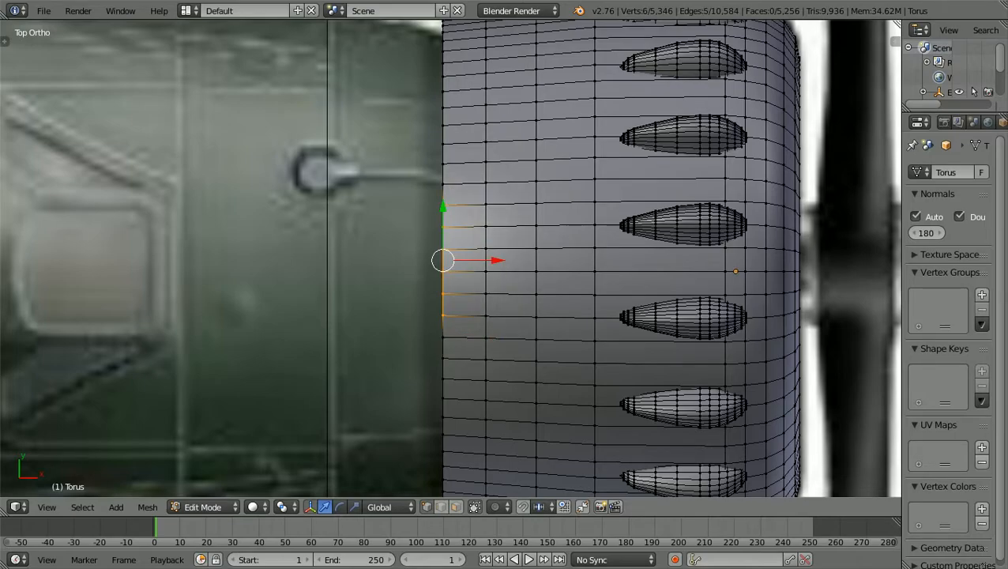
pyautogui.press('z')
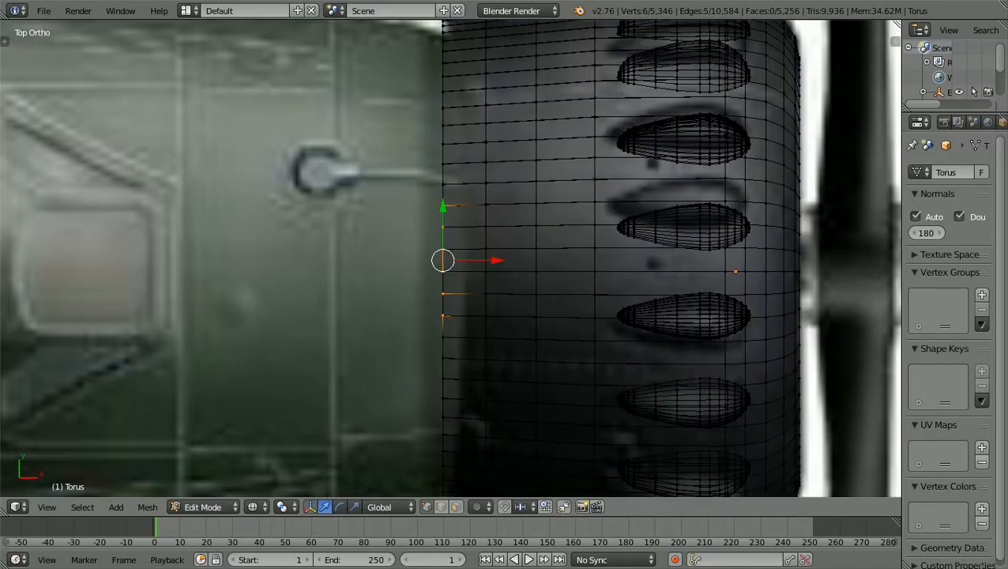
pyautogui.press('a')
pyautogui.press('z')
pyautogui.scroll(-4, 451, 256)
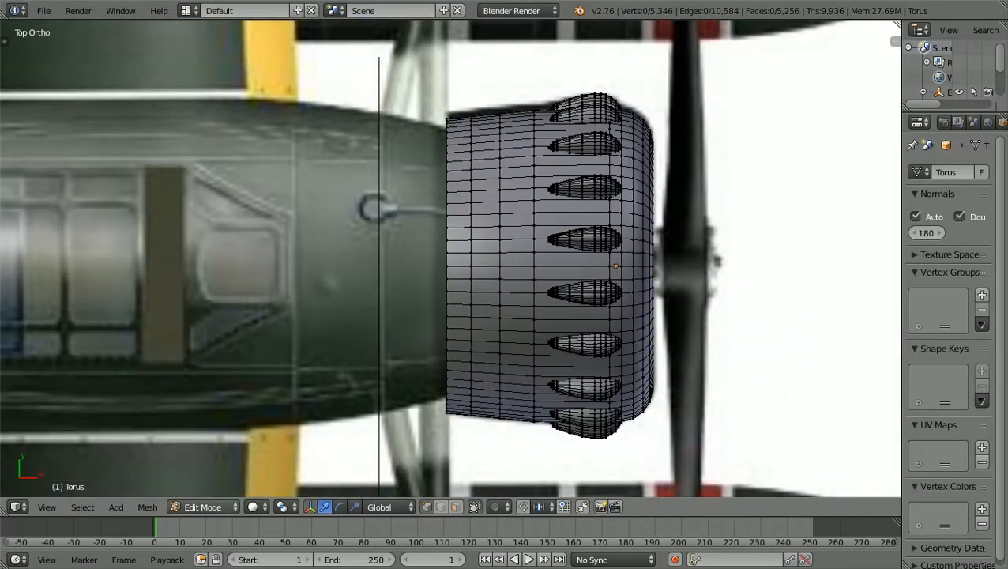
# Return the cowling to Object Mode and save the file as E14Y-GLEN5a.blend
pyautogui.click(202, 506)
pyautogui.click(214, 486)
pyautogui.scroll(-3, 450, 261)
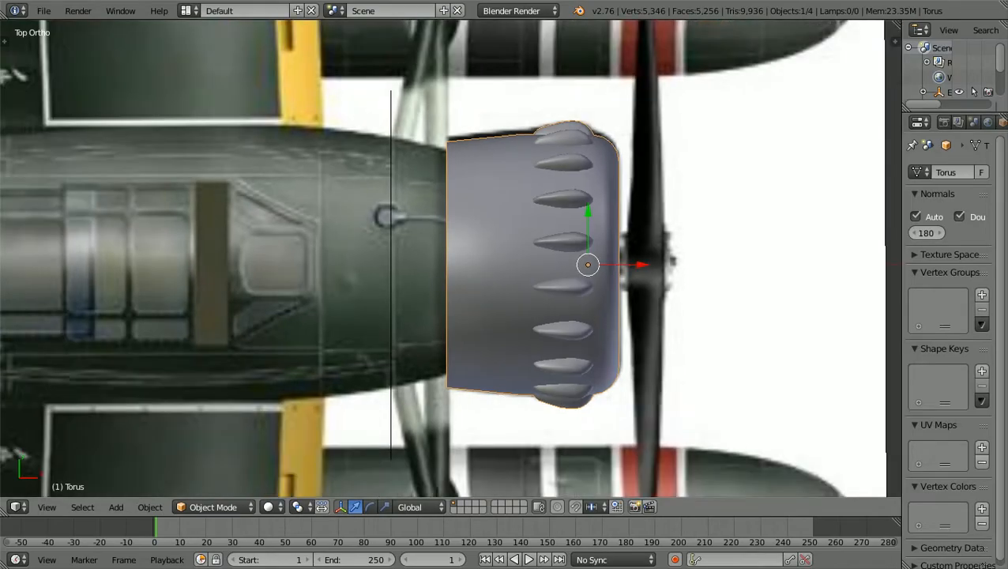
pyautogui.click(43, 10)
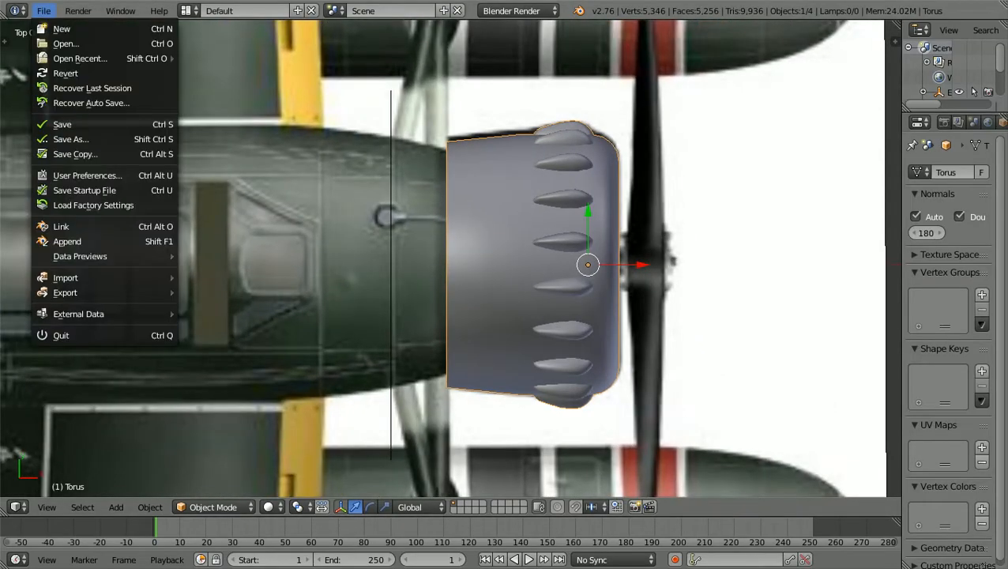
pyautogui.click(70, 139)
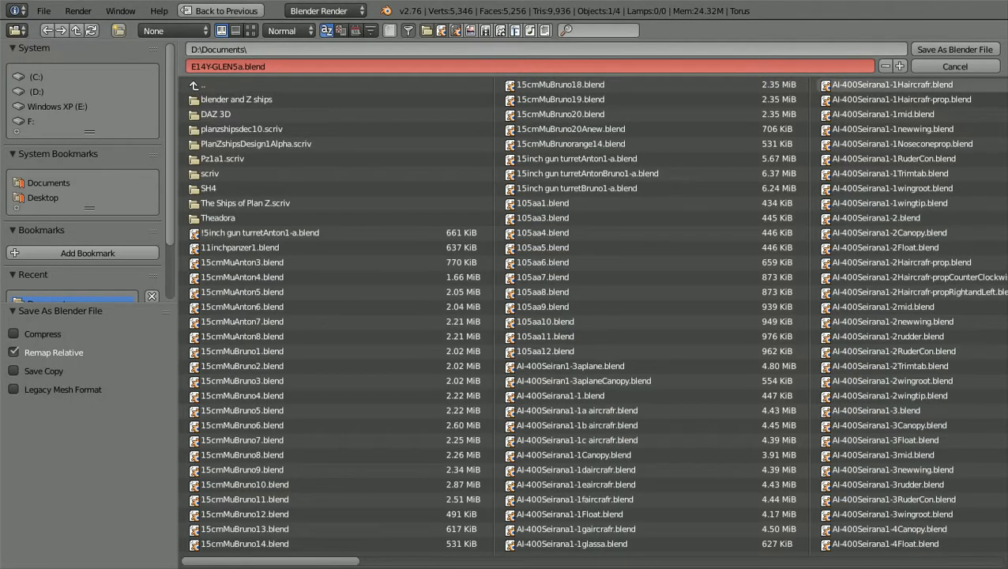
pyautogui.click(954, 49)
# Compare the shaded cowling and its bulges with the whole aircraft in the front and top orthographic views
pyautogui.scroll(-2, 451, 259)
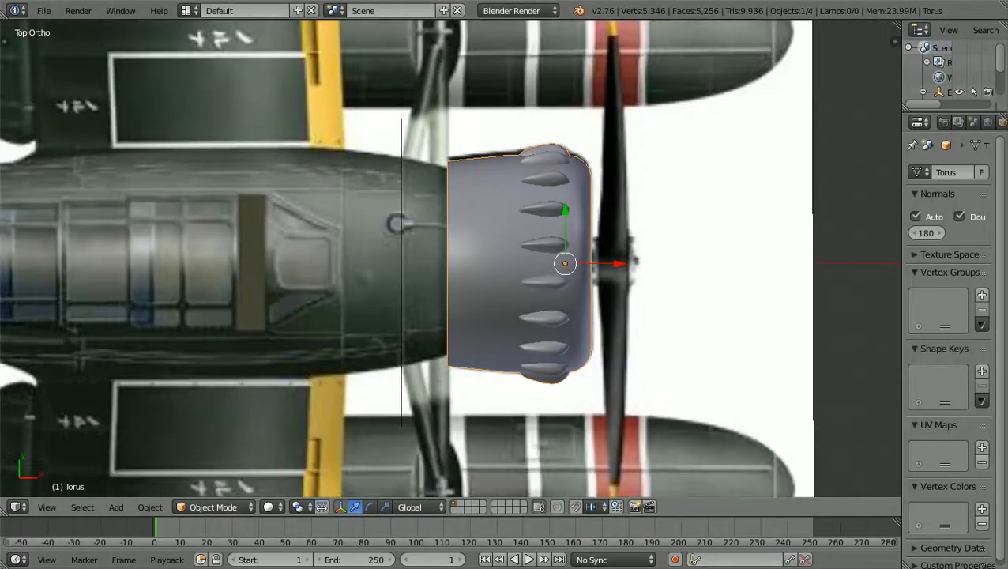
pyautogui.press('KP_1')
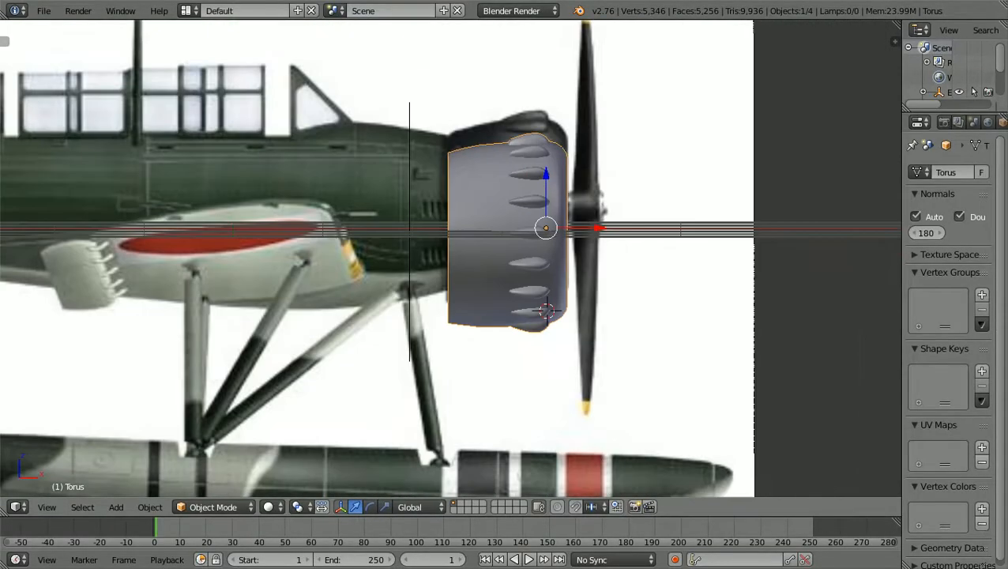
pyautogui.scroll(2, 548, 330)
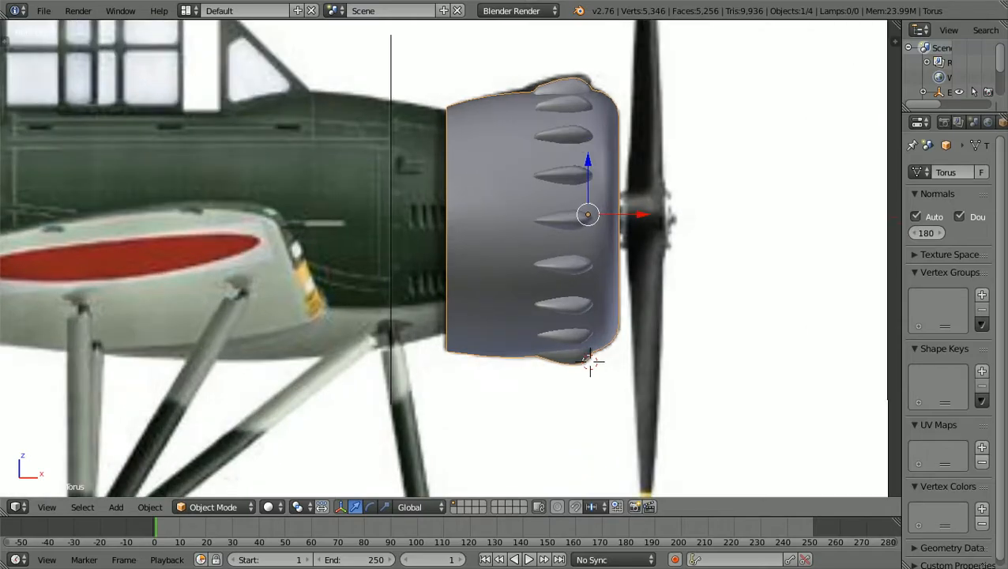
pyautogui.keyDown('shift'); pyautogui.moveTo(590, 361); pyautogui.dragTo(592, 456, button='middle'); pyautogui.keyUp('shift')
pyautogui.scroll(2, 592, 457)
pyautogui.scroll(-2, 590, 455)
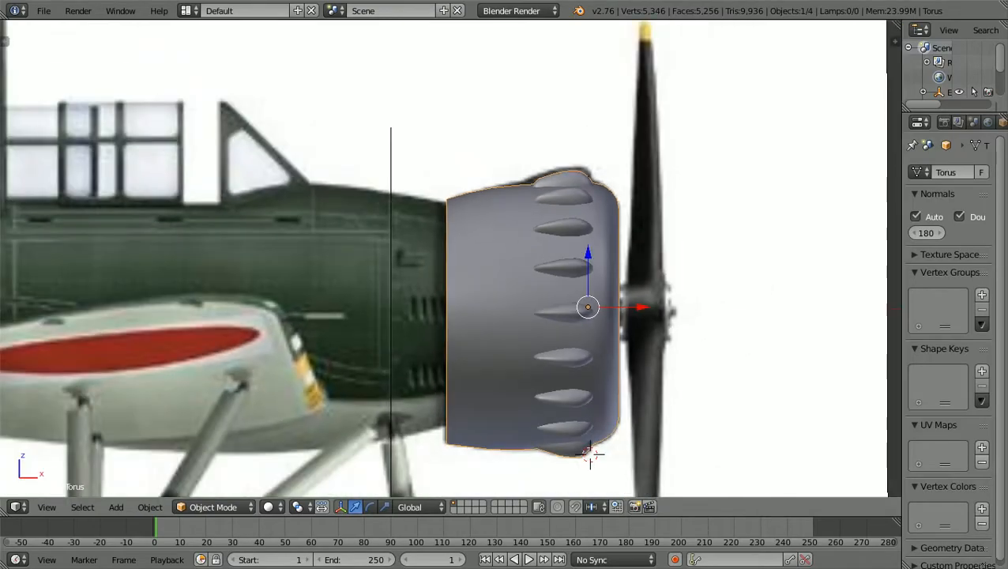
pyautogui.scroll(-1, 590, 456)
pyautogui.scroll(-5, 450, 259)
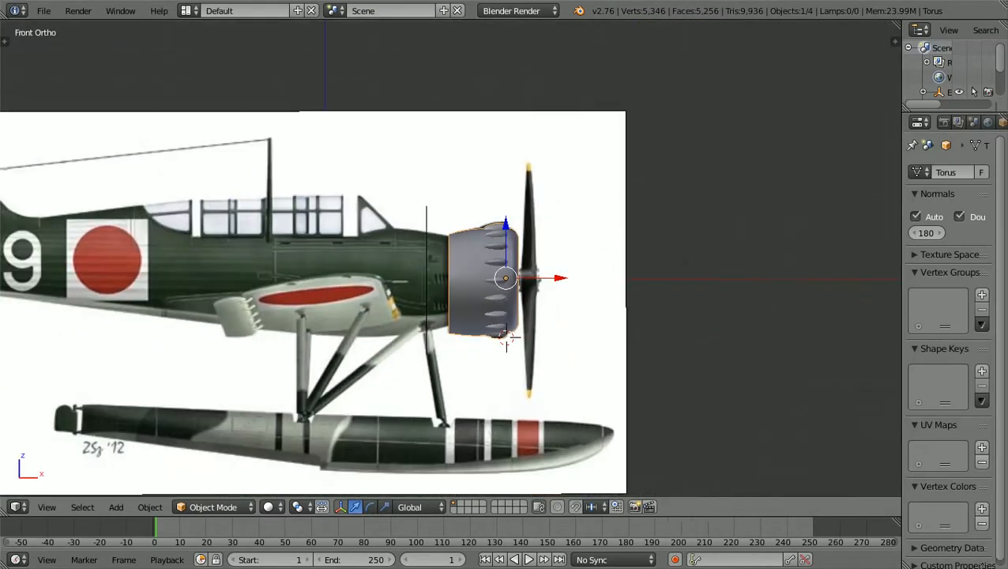
pyautogui.keyDown('shift'); pyautogui.scroll(-4, 451, 258); pyautogui.keyUp('shift')
pyautogui.keyDown('shift'); pyautogui.scroll(1, 451, 258); pyautogui.keyUp('shift')
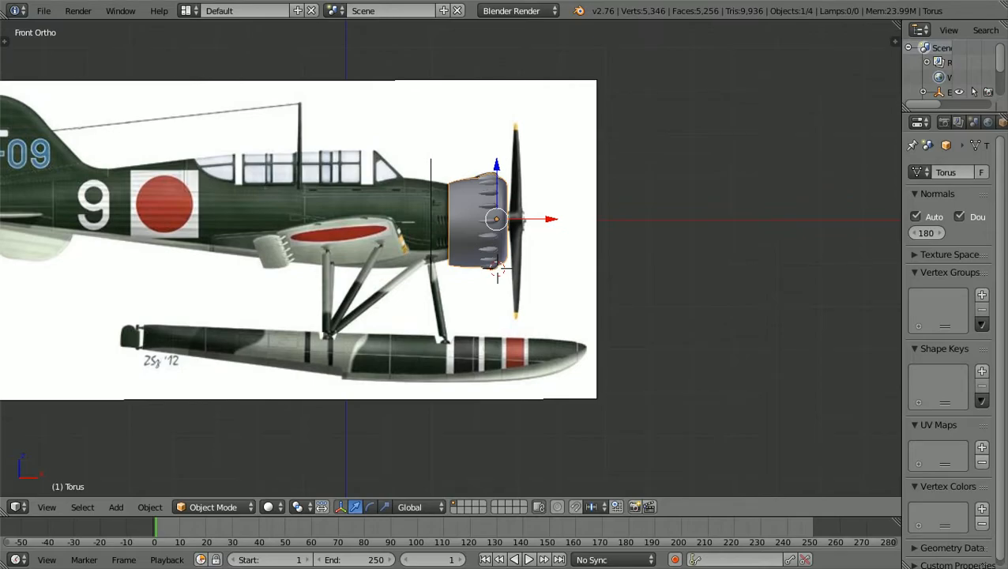
pyautogui.press('KP_7')
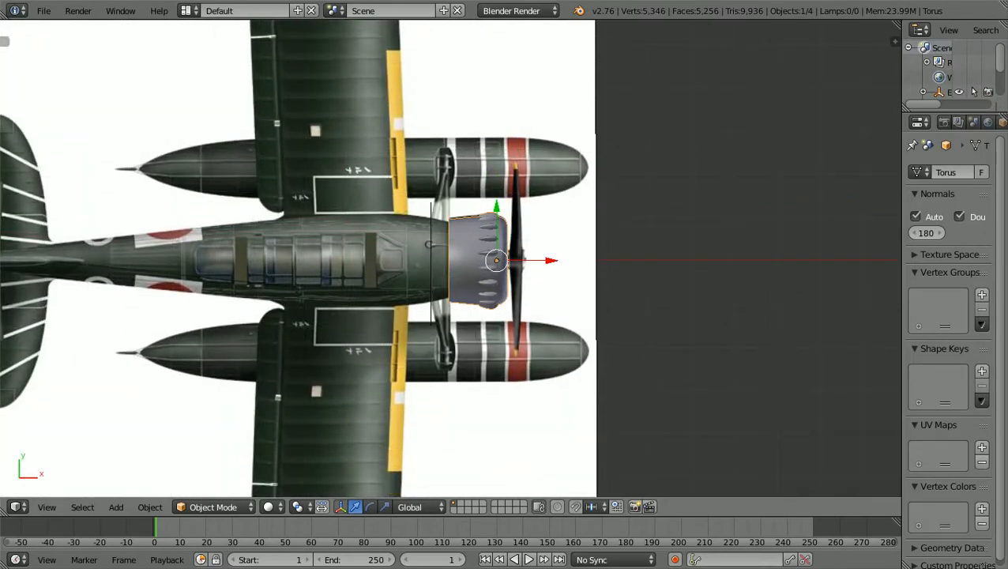
pyautogui.press('KP_1')
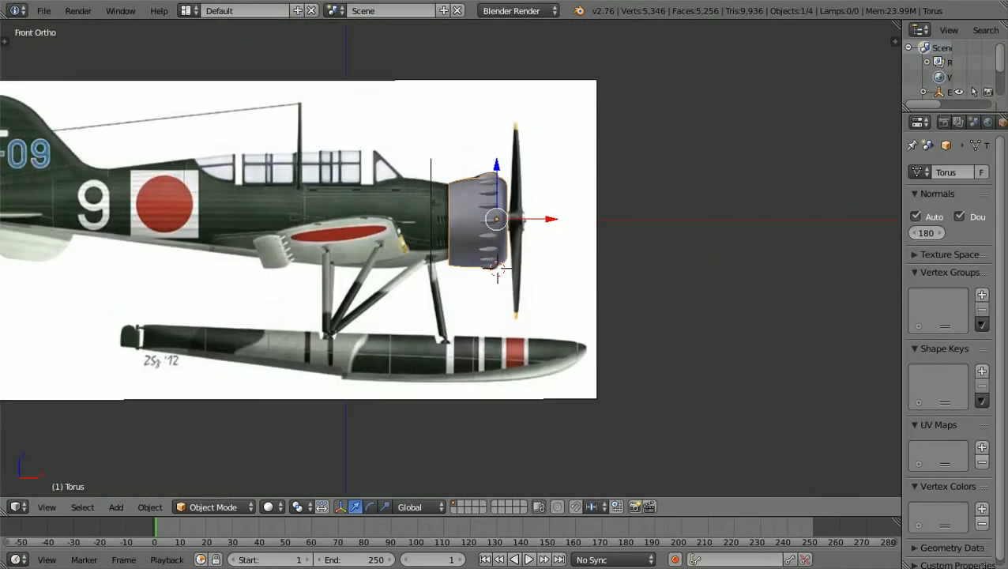
pyautogui.scroll(2, 496, 271)
pyautogui.scroll(2, 522, 292)
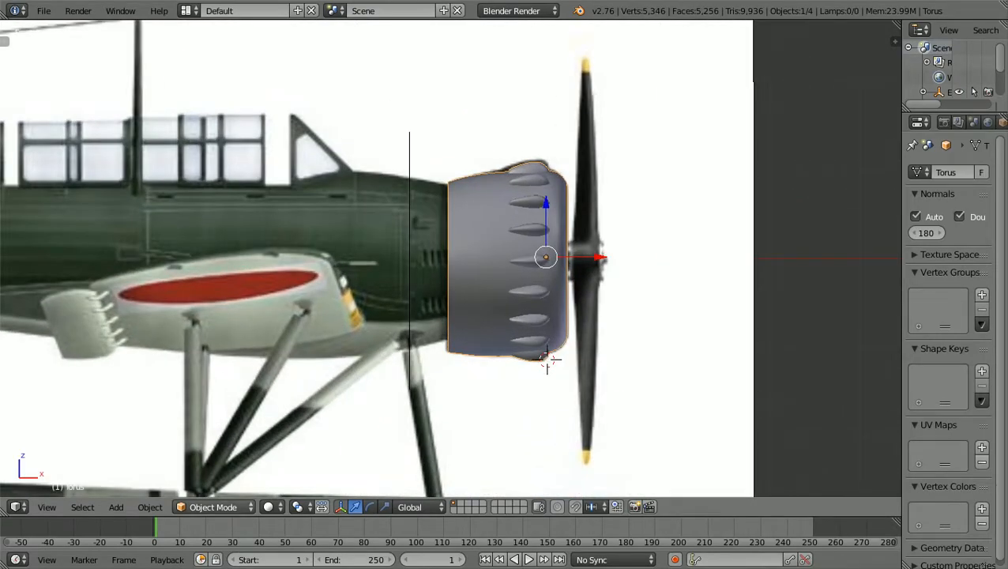
# Put the cowling in Edit Mode with wireframe display and examine its mesh over the front reference image
pyautogui.click(213, 507)
pyautogui.click(212, 473)
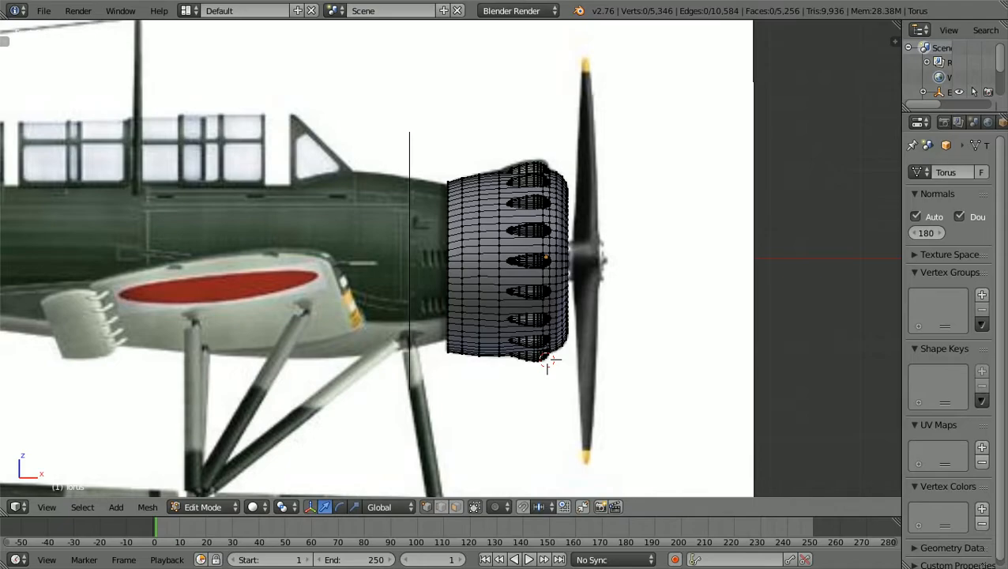
pyautogui.scroll(2, 450, 229)
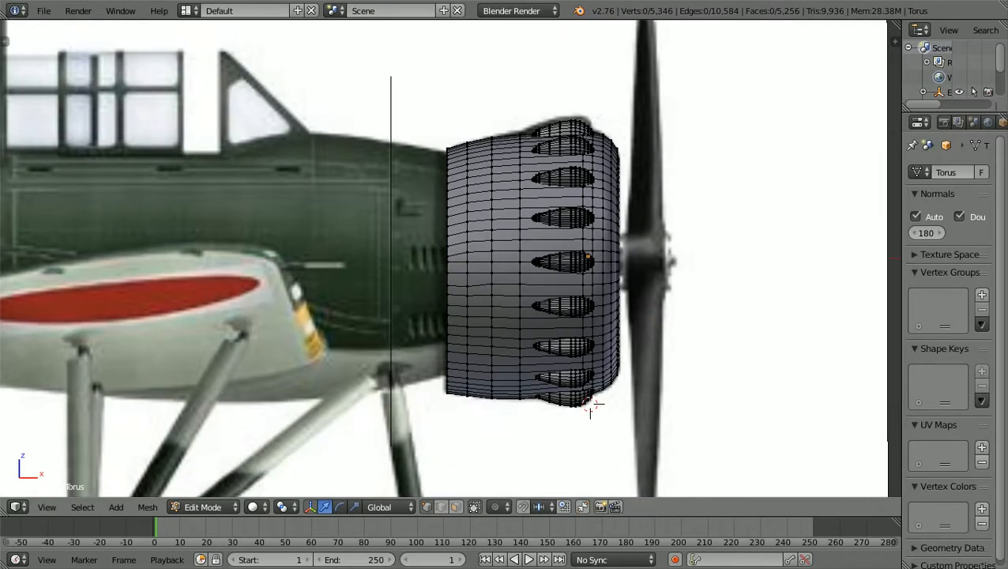
pyautogui.press('z')
pyautogui.scroll(2, 451, 259)
pyautogui.scroll(-1, 451, 258)
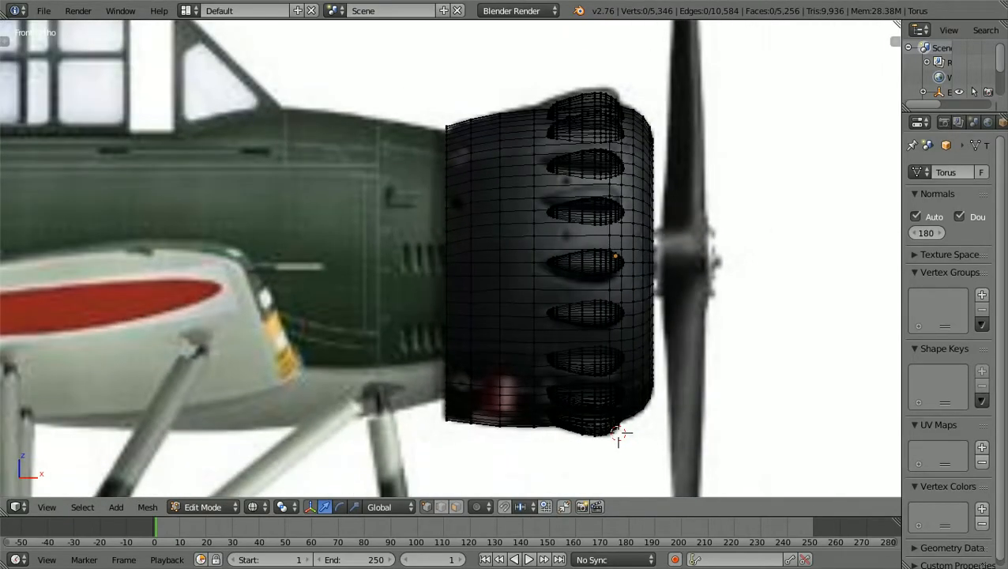
pyautogui.scroll(1, 619, 433)
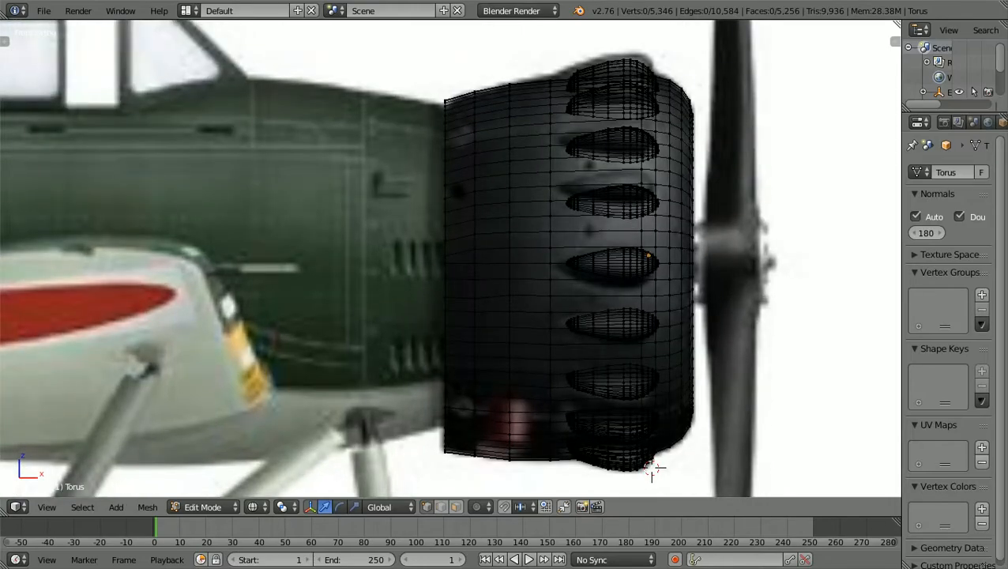
pyautogui.scroll(-1, 450, 259)
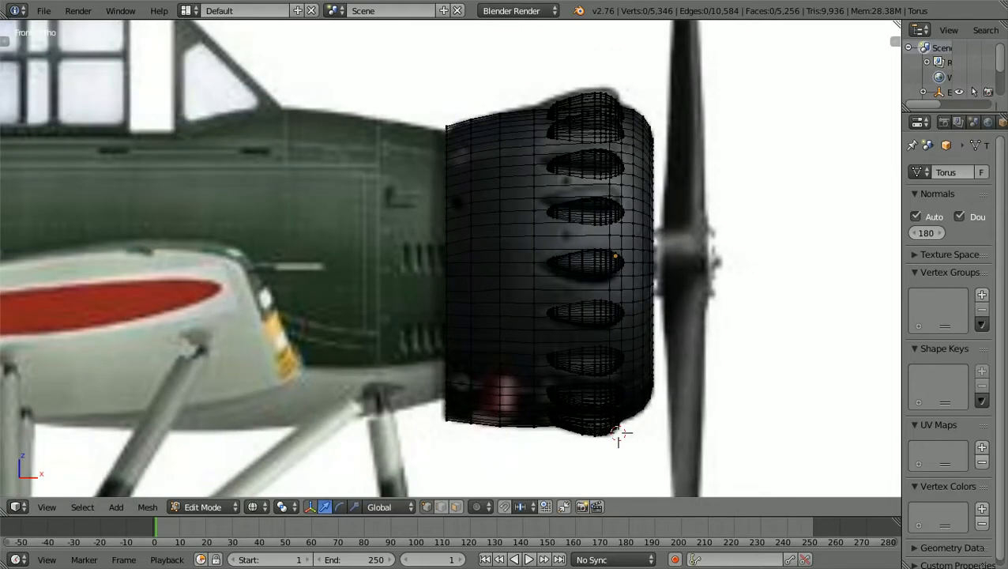
pyautogui.scroll(-1, 450, 258)
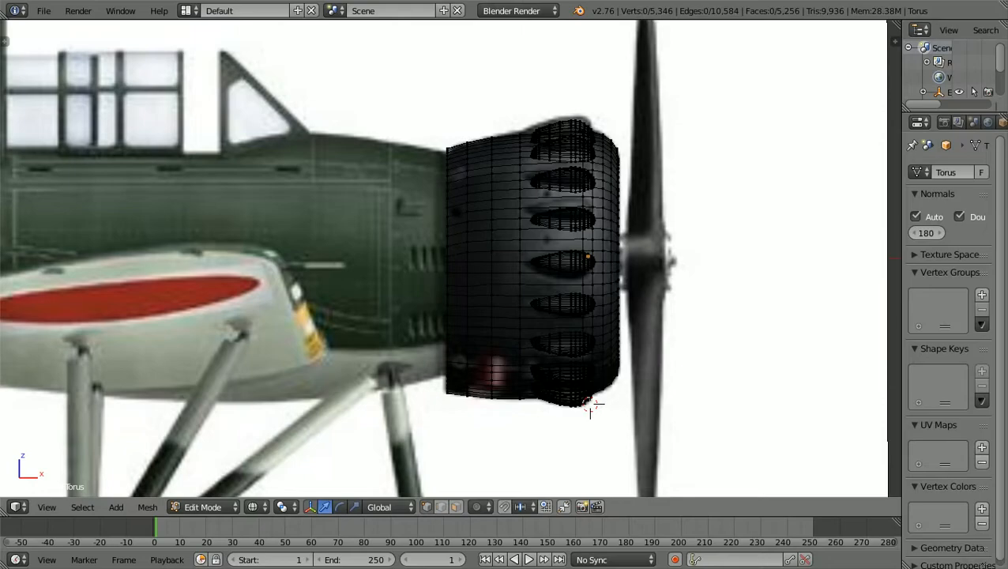
pyautogui.scroll(-1, 450, 258)
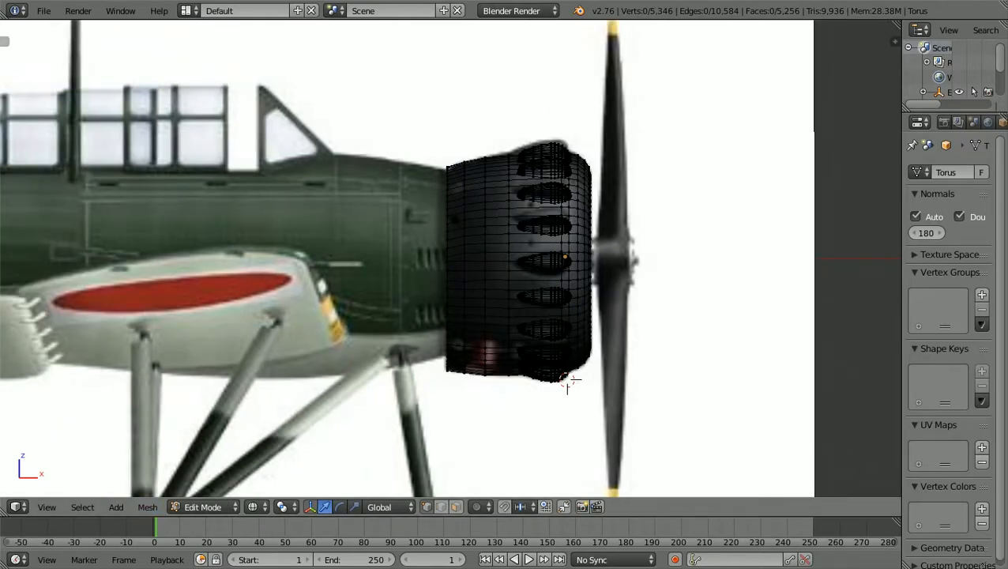
# Leave fullscreen, switch to the browser's E14Y Glen Airplane image results, and open the silver Yokosuka E14Y Glenn side profile
pyautogui.click(120, 10)
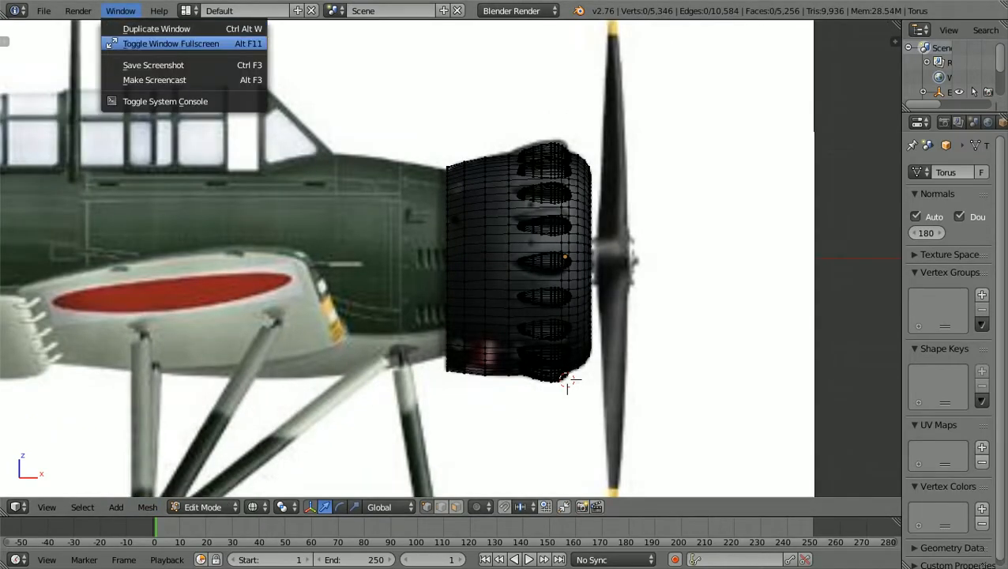
pyautogui.click(158, 43)
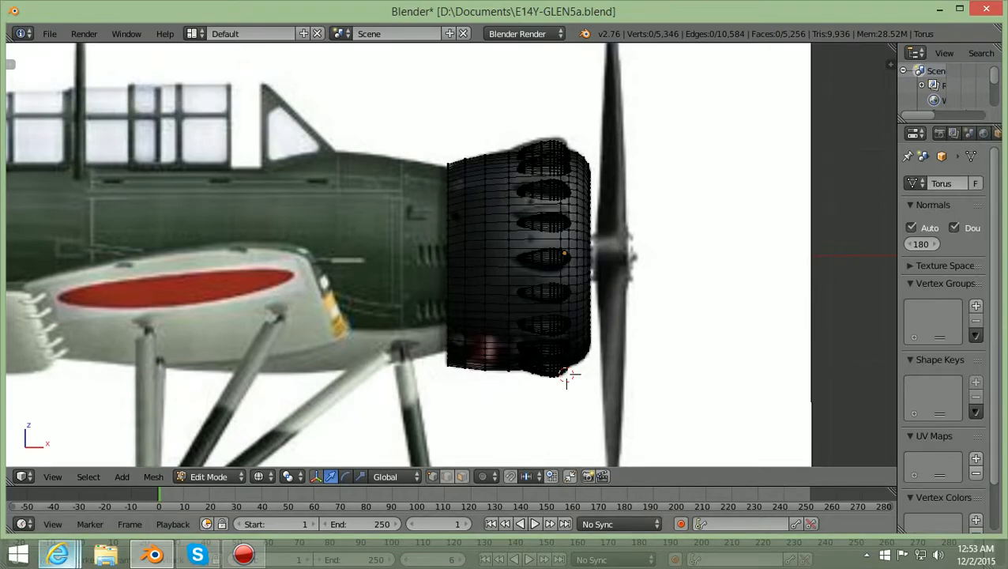
pyautogui.moveTo(57, 554)
pyautogui.click(257, 478)
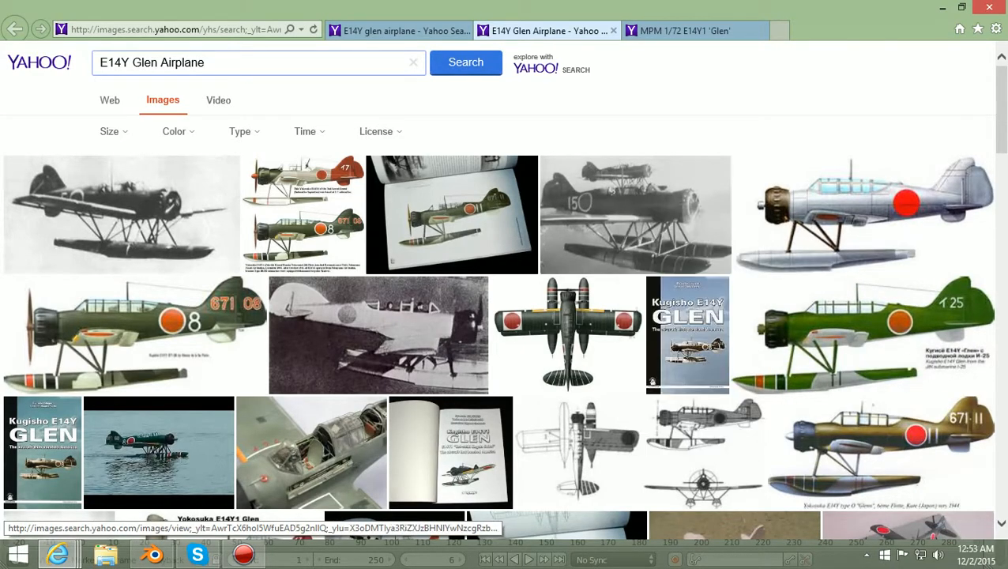
pyautogui.click(865, 215)
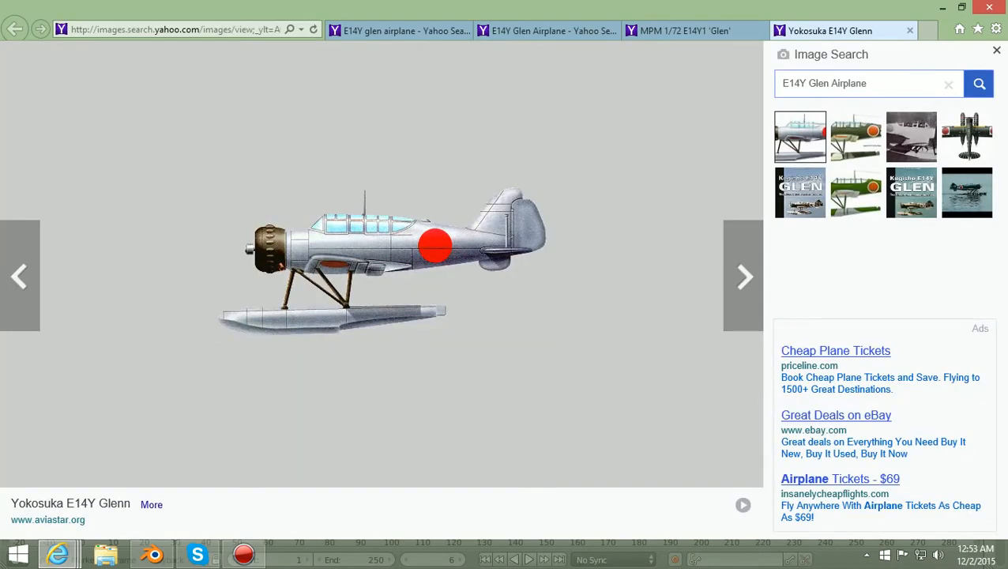
# Browse the E14Y Glen image results through the coloured side profiles and top view to the Yokosuka blueprint, examining the cowling shape
pyautogui.press('Right')
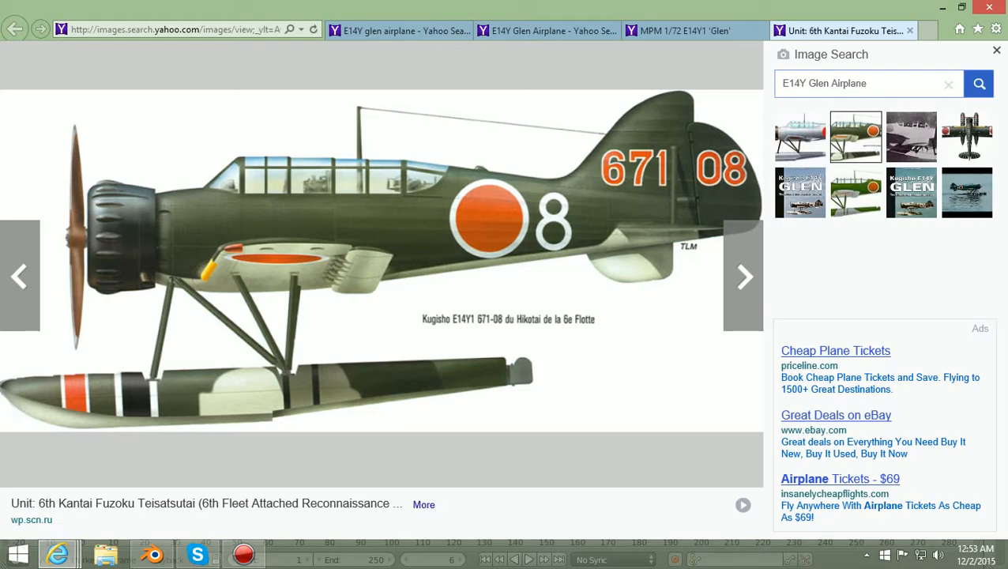
pyautogui.press('Right')
pyautogui.press('Right')
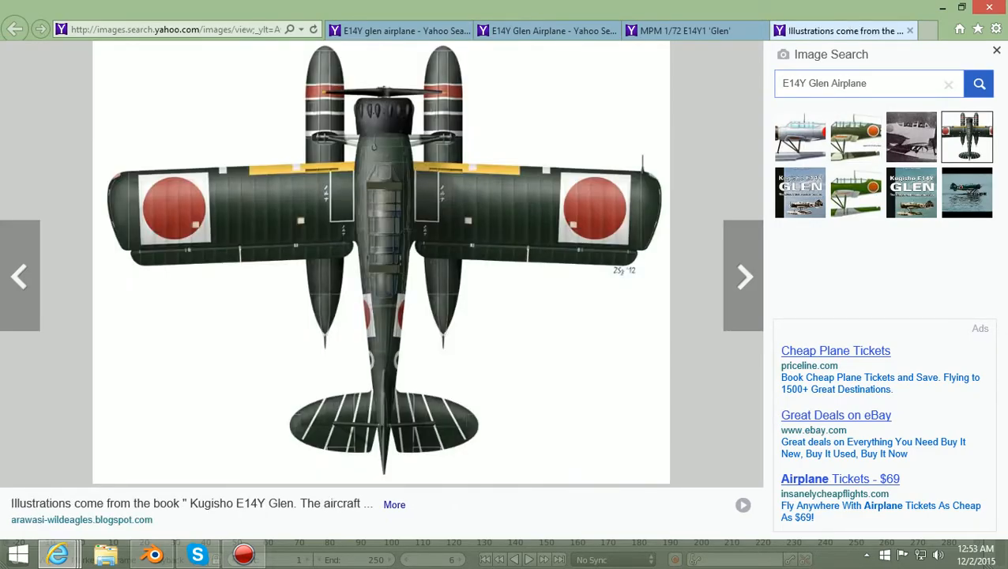
pyautogui.press('Right')
pyautogui.press('Right')
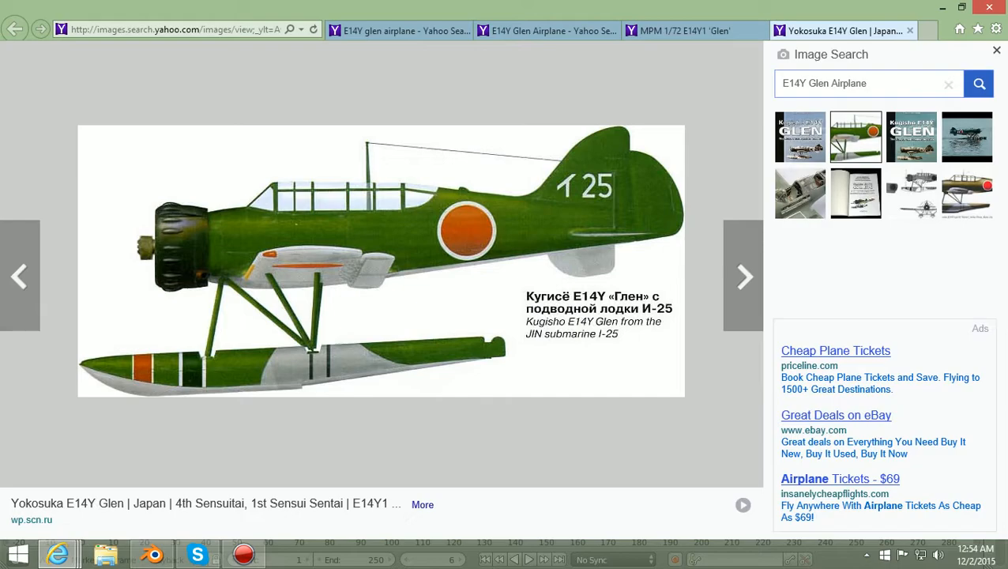
pyautogui.press('Right')
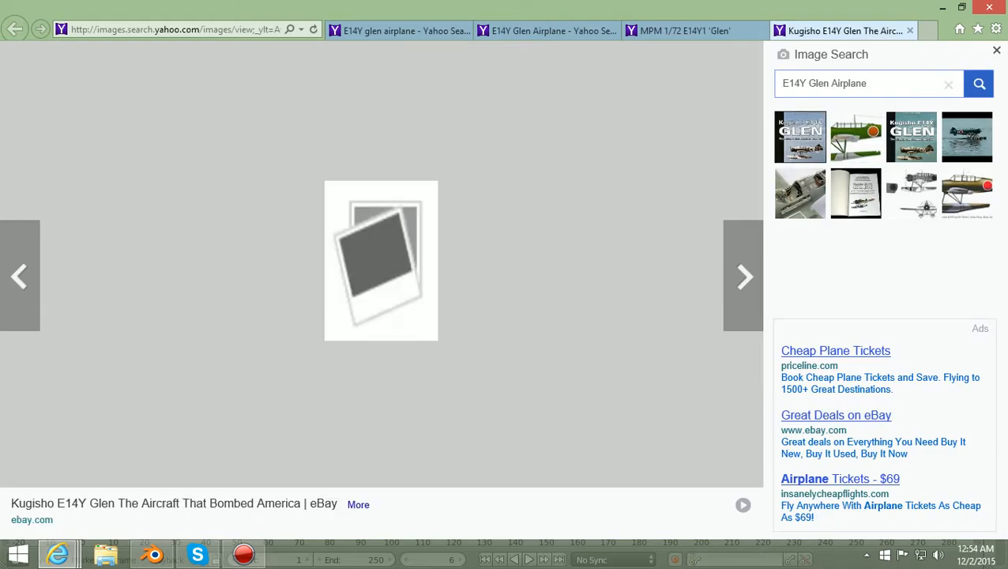
pyautogui.press('Right')
pyautogui.press('Right')
pyautogui.press('Right')
pyautogui.press('Right')
pyautogui.press('Right')
pyautogui.press('Right')
pyautogui.press('Right')
pyautogui.press('Right')
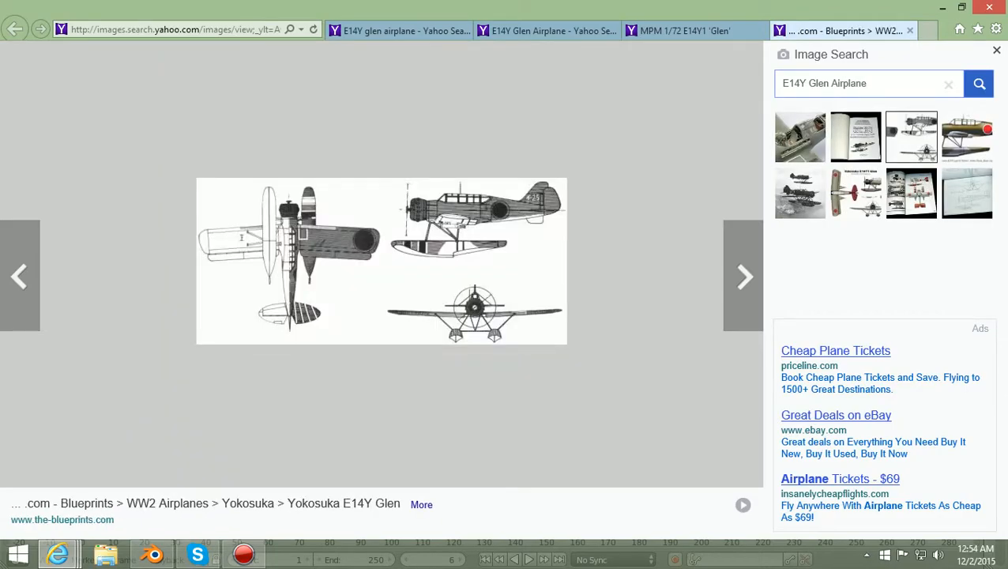
# Examine the E14Y book pages, the brown 671-11 profile, the model photos and the historical seaplane photos up to the scale plans with cross-sections
pyautogui.press('Left')
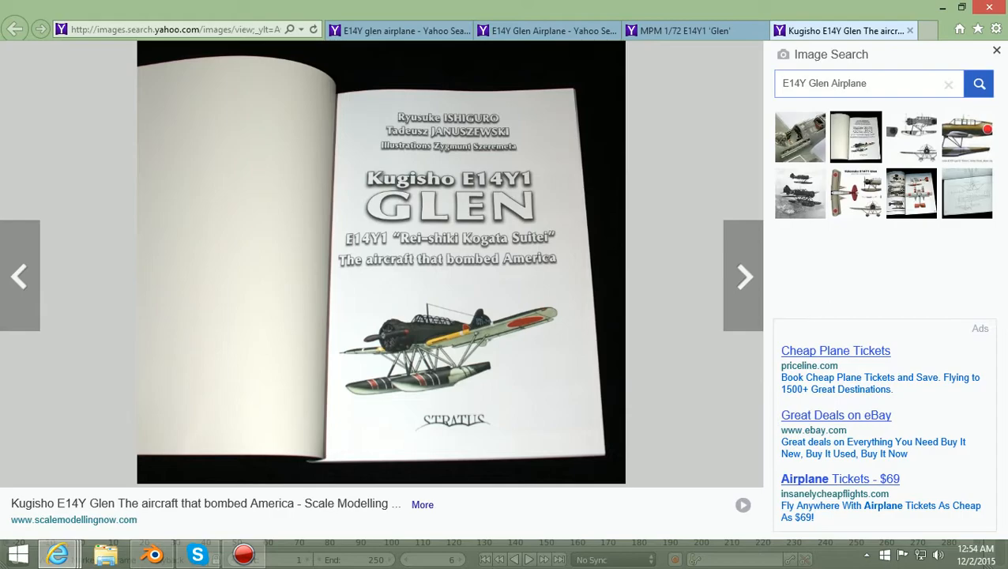
pyautogui.press('Right')
pyautogui.press('Right')
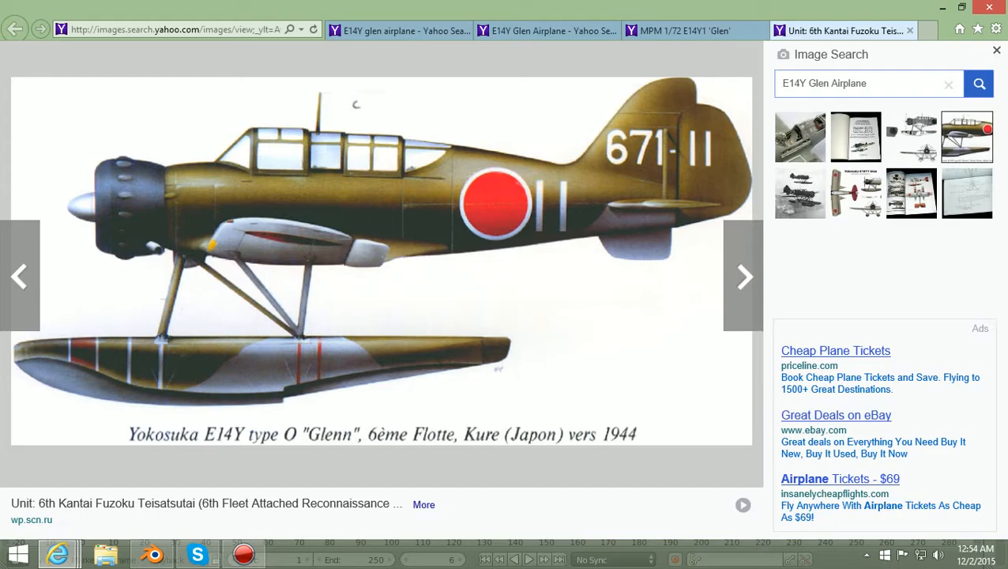
pyautogui.press('Right')
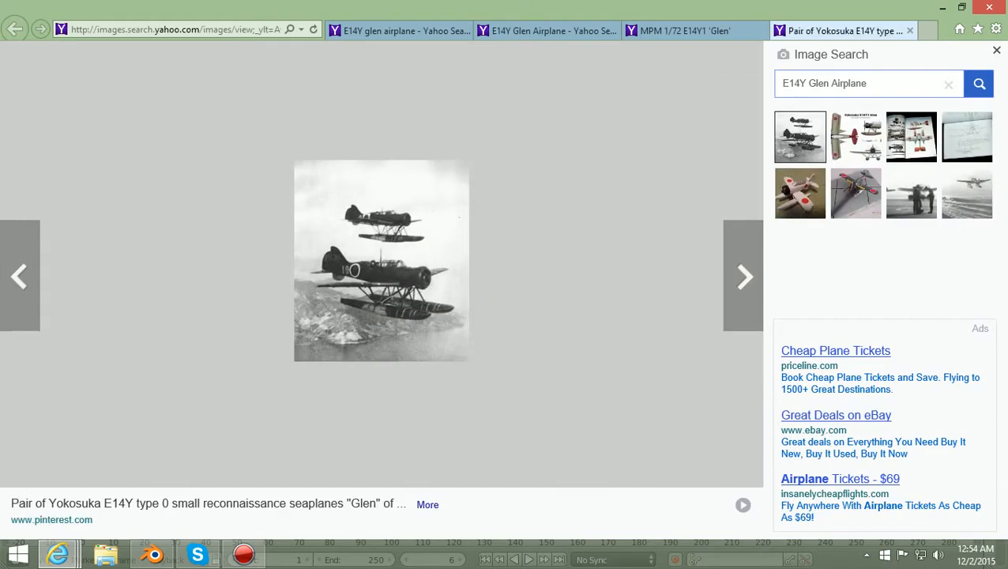
pyautogui.press('Right')
pyautogui.press('Right')
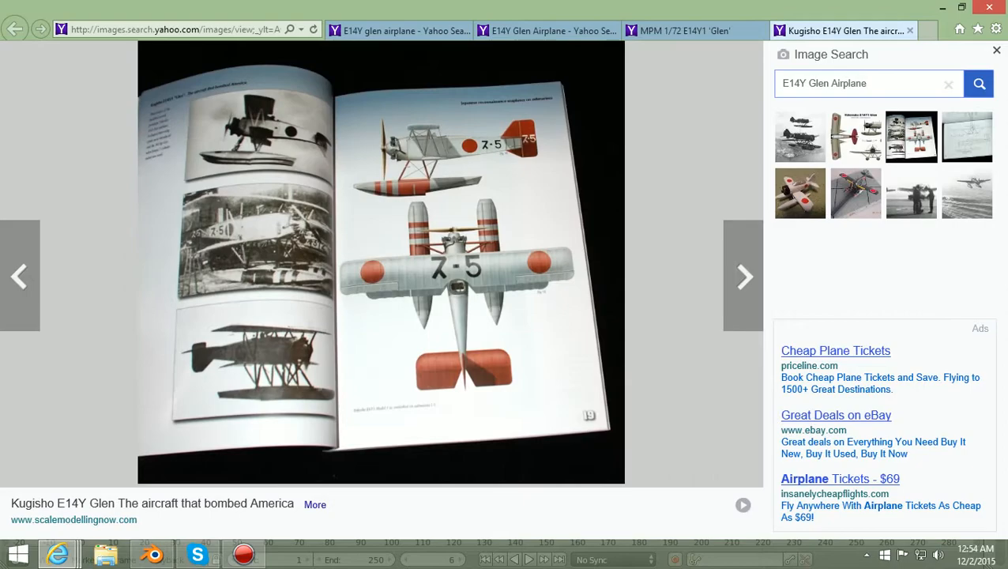
pyautogui.press('Right')
pyautogui.press('Right')
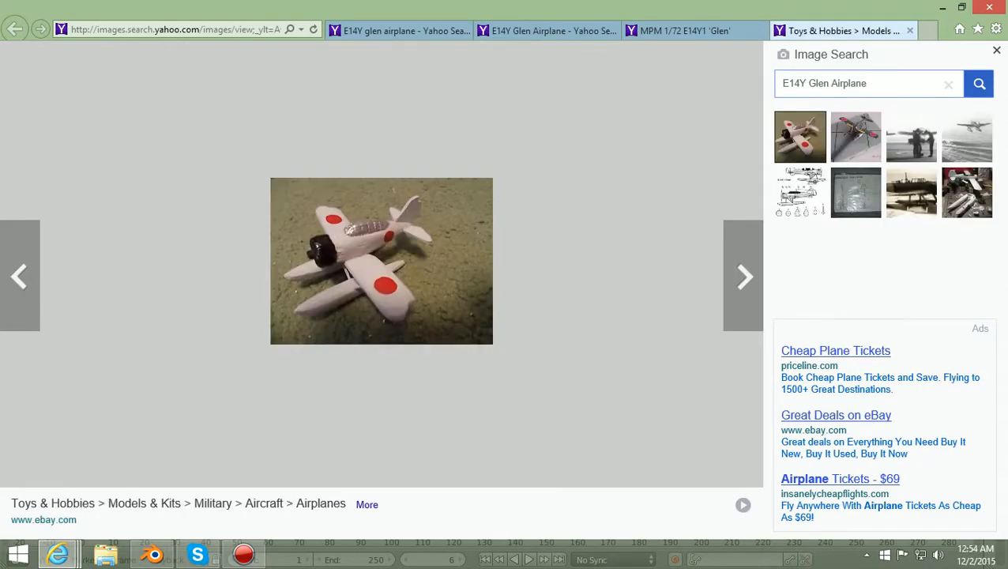
pyautogui.press('Right')
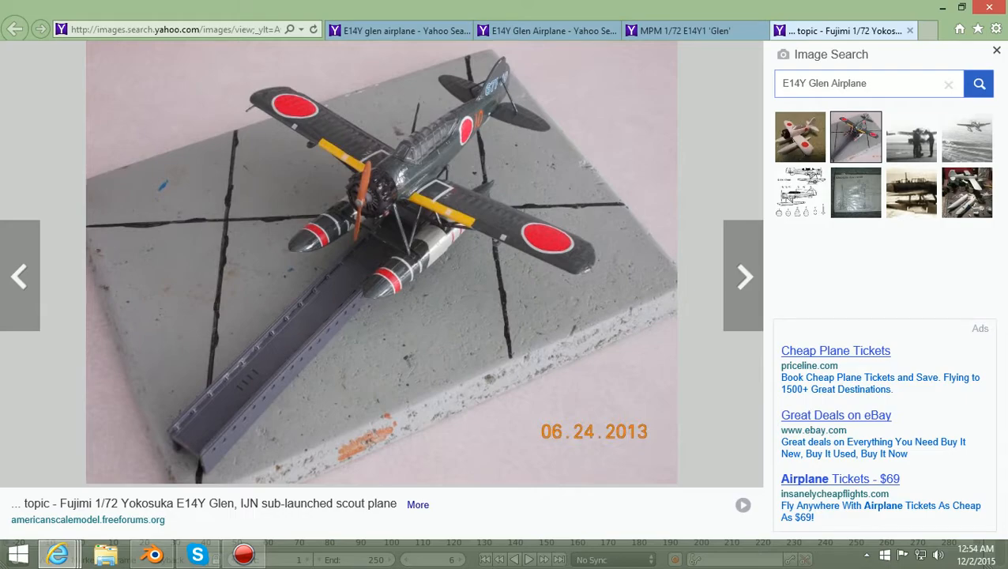
pyautogui.press('Right')
pyautogui.press('Right')
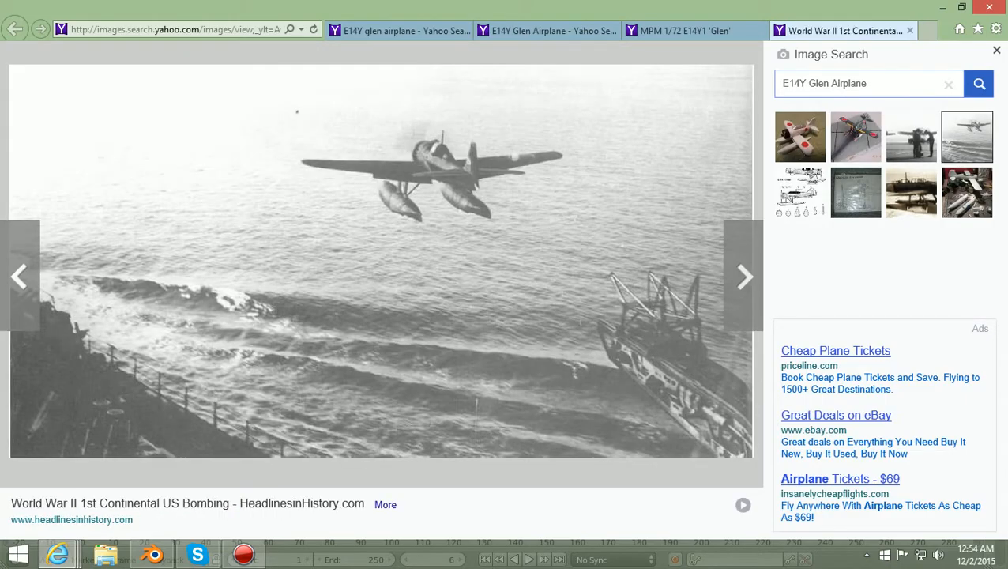
pyautogui.press('Left')
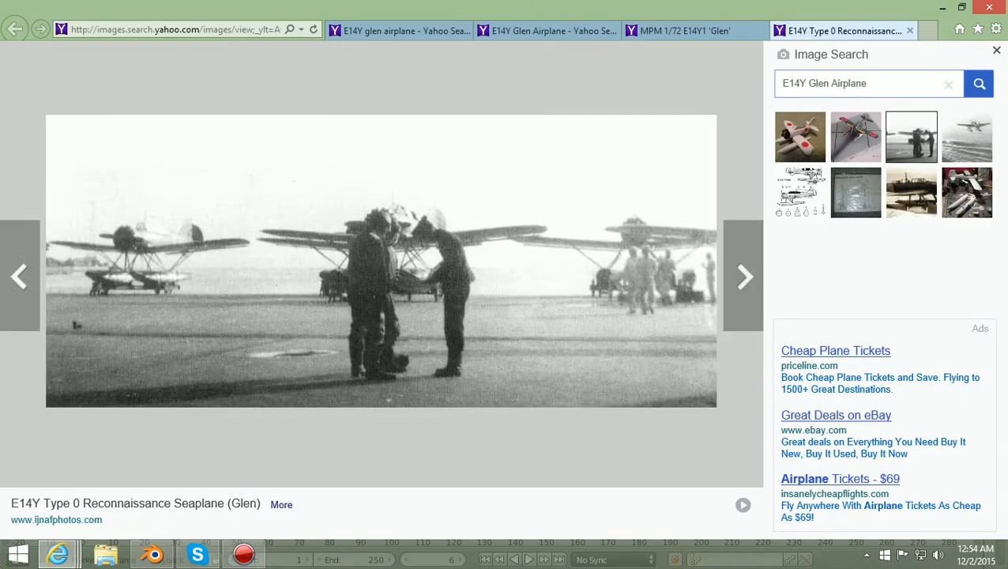
pyautogui.press('Right')
pyautogui.press('Right')
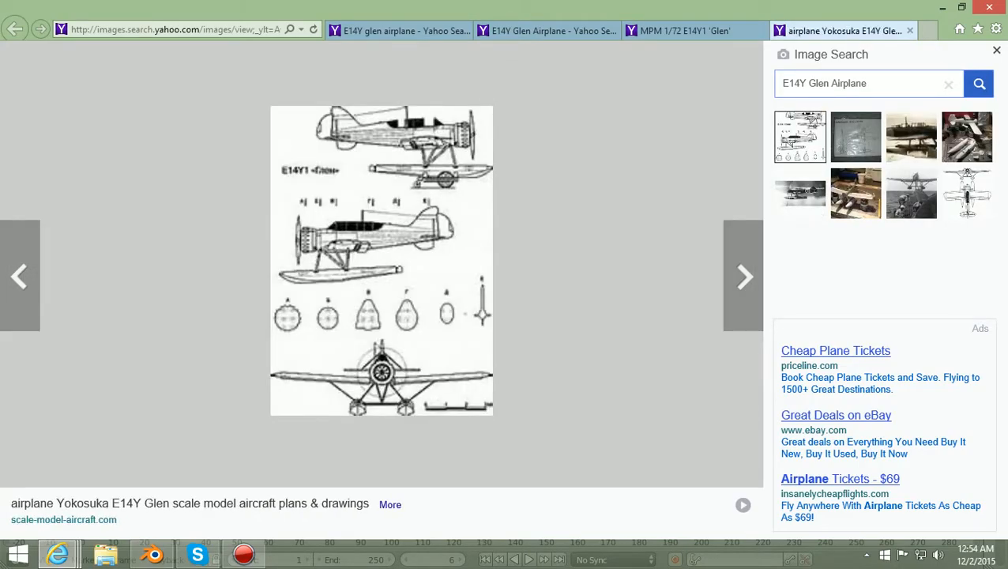
# Continue through the white kit build, the three-view drawing and the yellow Kugisho box art for further views of the cowling
pyautogui.press('Right')
pyautogui.press('Right')
pyautogui.press('Right')
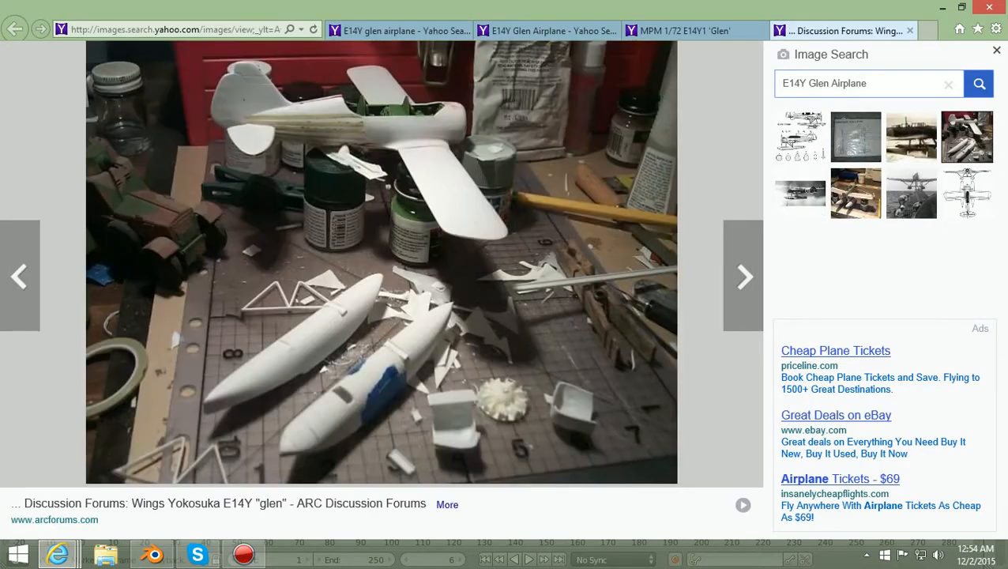
pyautogui.press('Right')
pyautogui.press('Right')
pyautogui.press('Right')
pyautogui.press('Right')
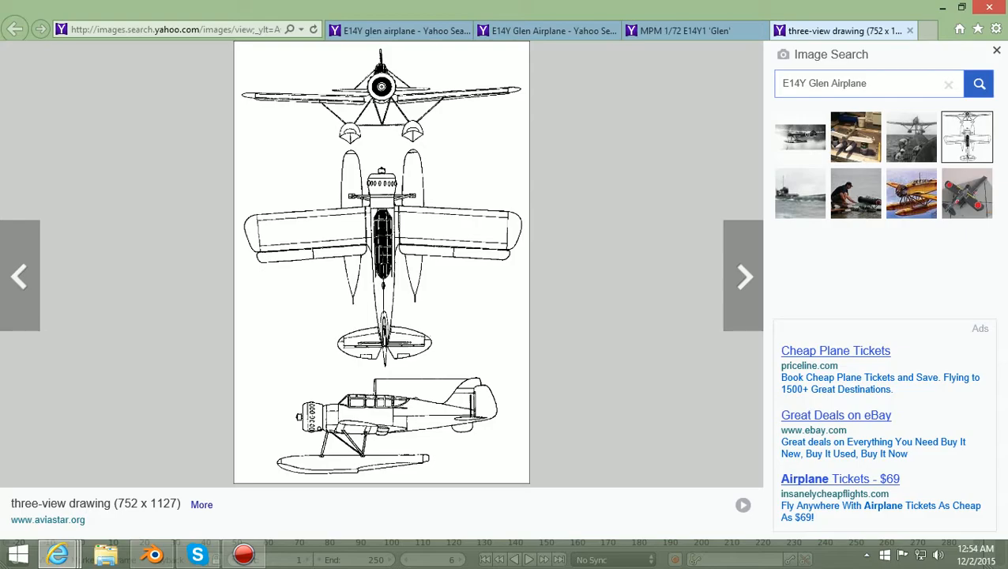
pyautogui.press('Right')
pyautogui.press('Right')
pyautogui.press('Right')
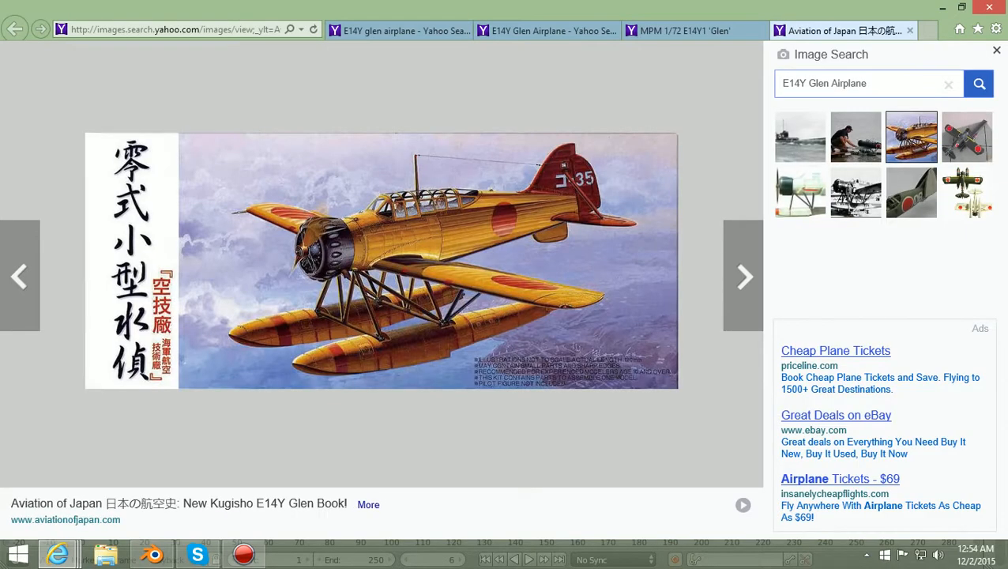
pyautogui.press('Left')
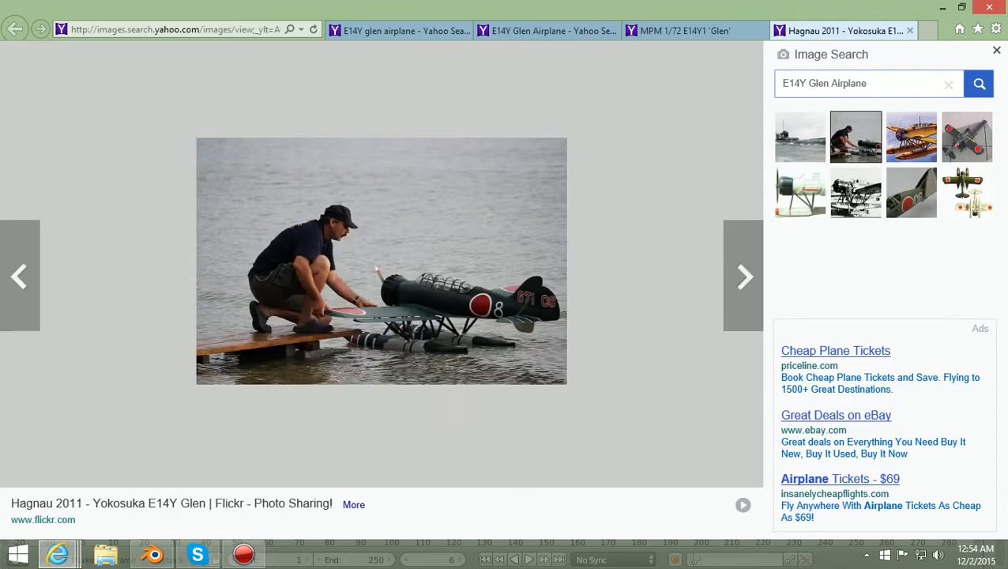
# Compare the cowling and its bulges in the Fujimi model photo, the prototype profile, the ground-crew photo and the red-tailed I-7 profiles
pyautogui.press('Right')
pyautogui.press('Right')
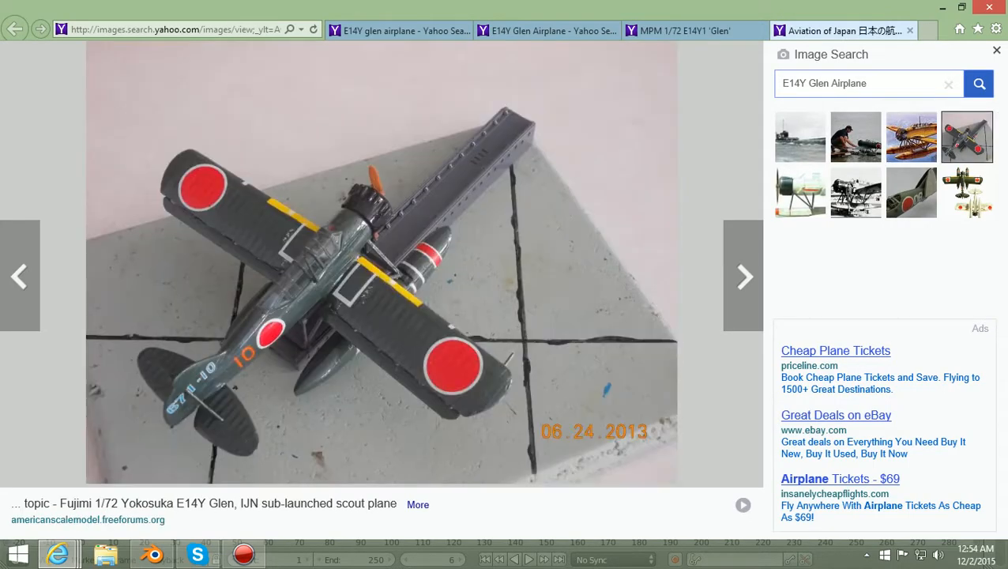
pyautogui.press('Right')
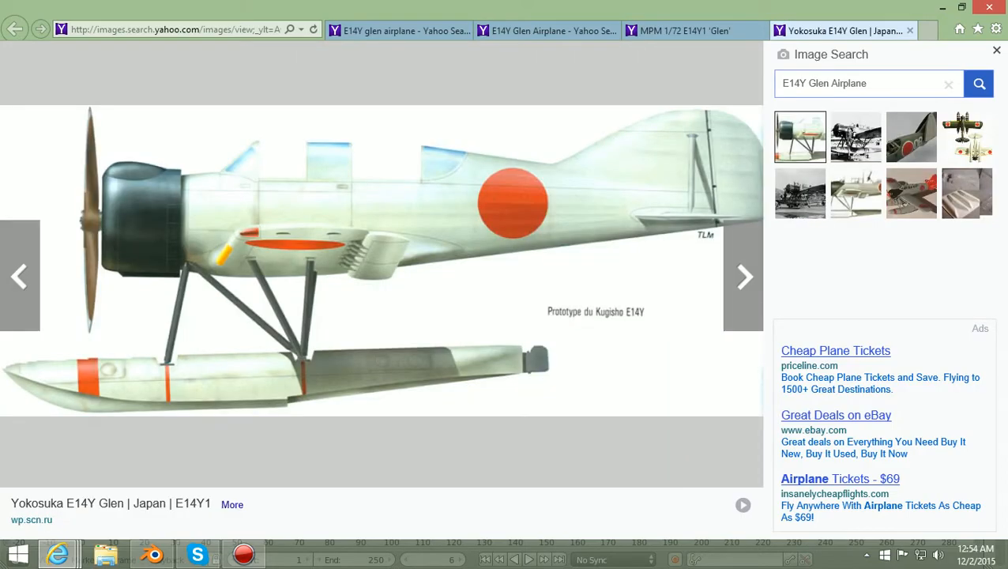
pyautogui.press('Right')
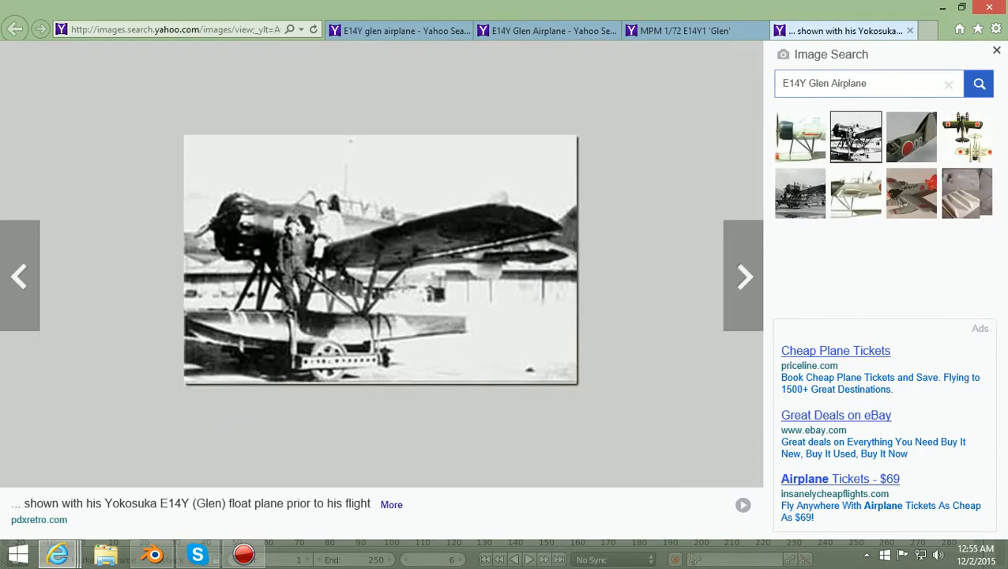
pyautogui.press('Right')
pyautogui.press('Right')
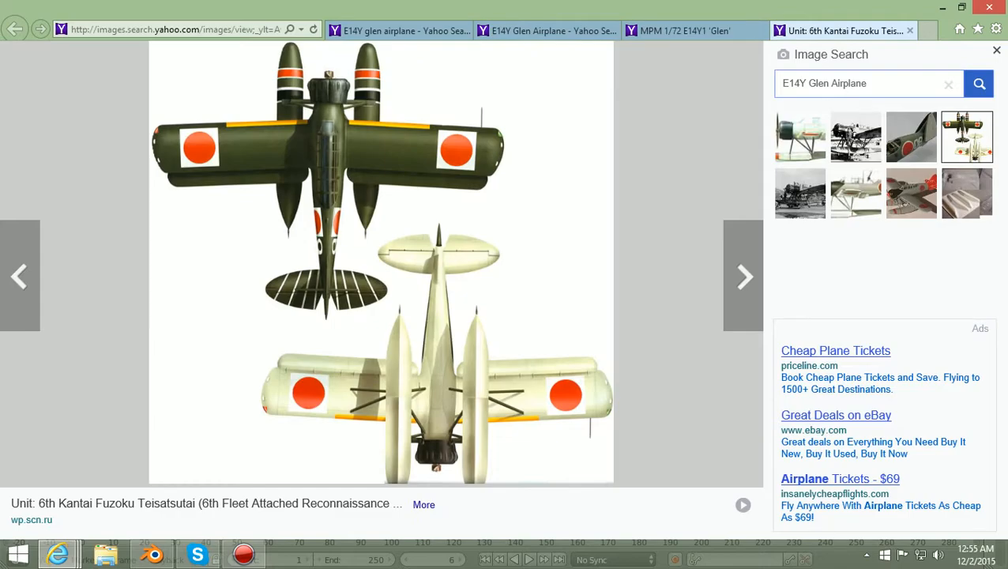
pyautogui.press('Right')
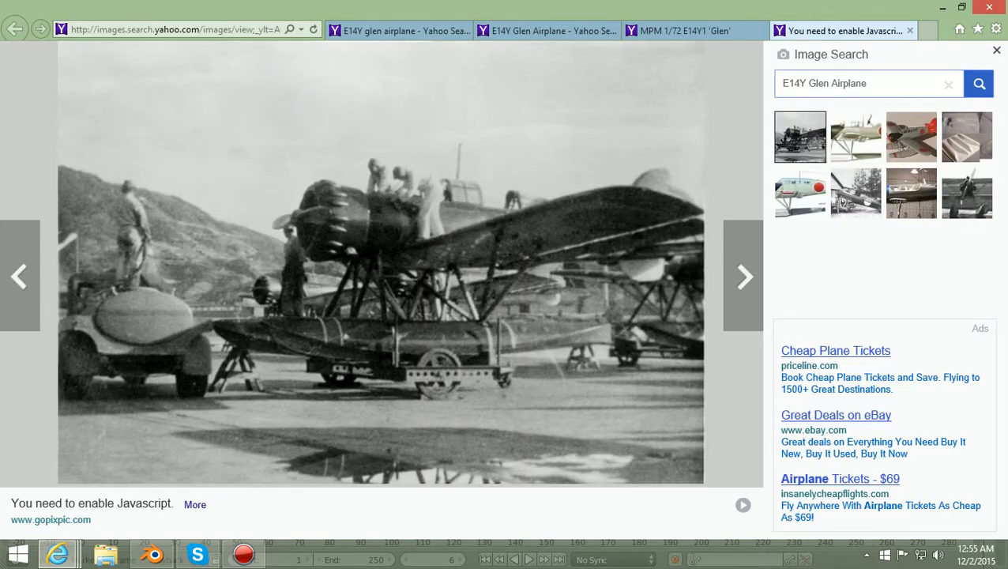
pyautogui.press('Right')
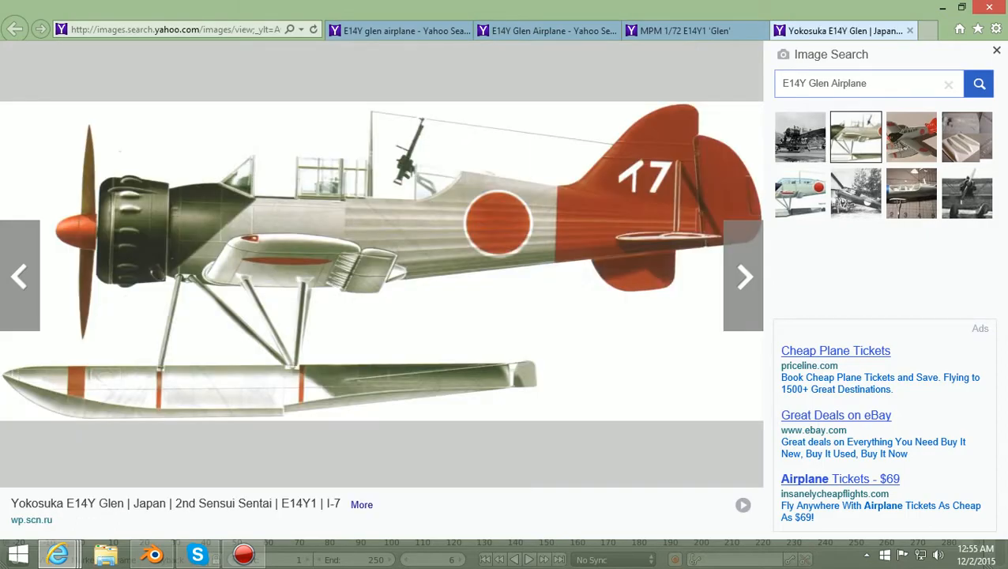
pyautogui.press('Right')
pyautogui.press('Right')
pyautogui.press('Right')
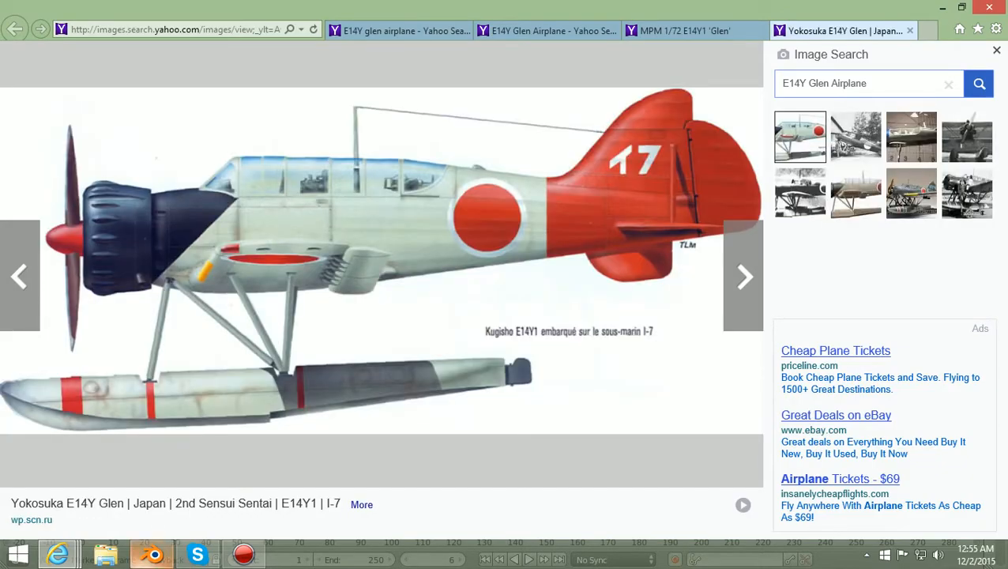
# Switch back to Blender and change the cowling from wireframe to solid shading in the front view
pyautogui.click(153, 555)
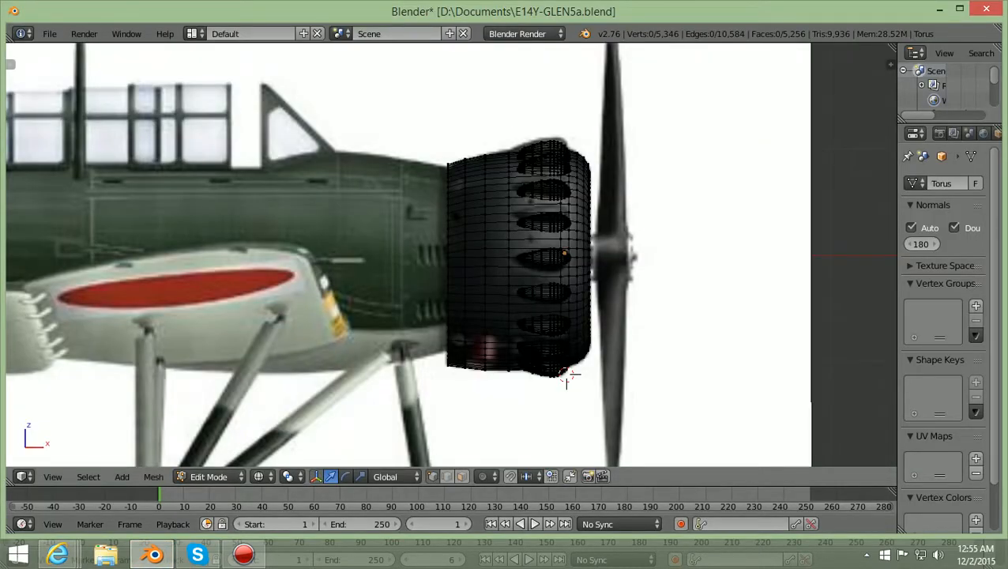
pyautogui.scroll(-1, 565, 382)
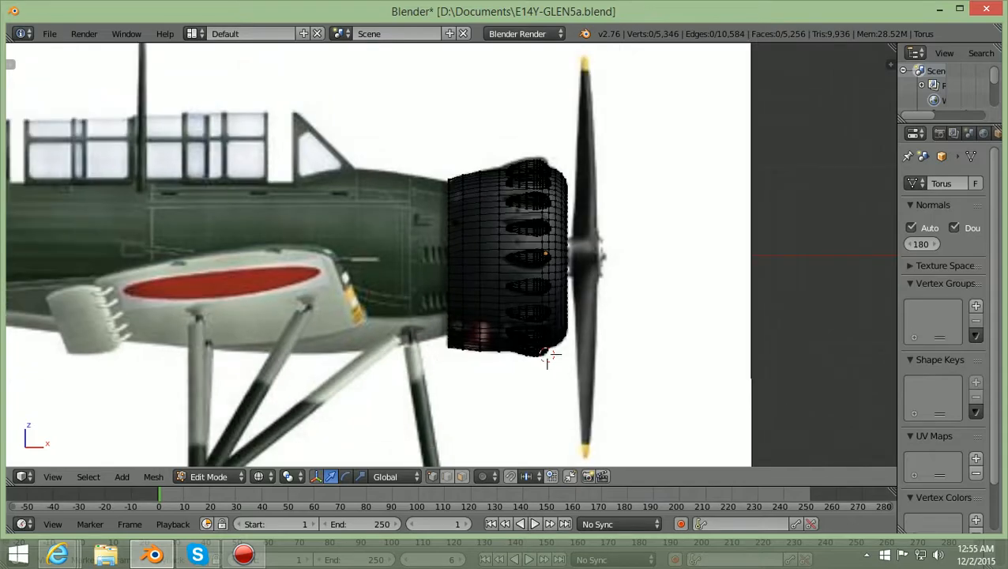
pyautogui.press('z')
pyautogui.scroll(5, 546, 361)
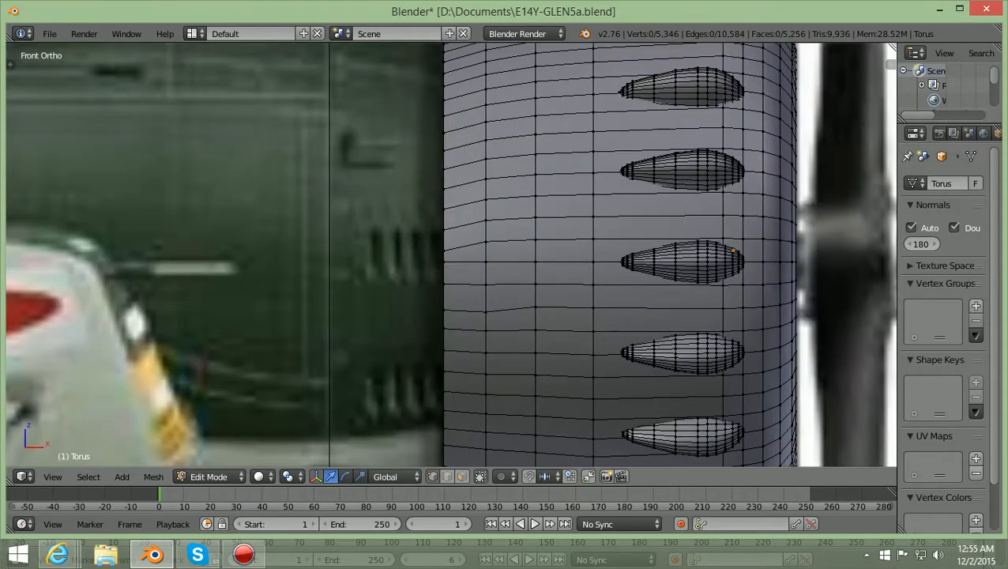
pyautogui.scroll(-2, 451, 254)
pyautogui.scroll(1, 451, 255)
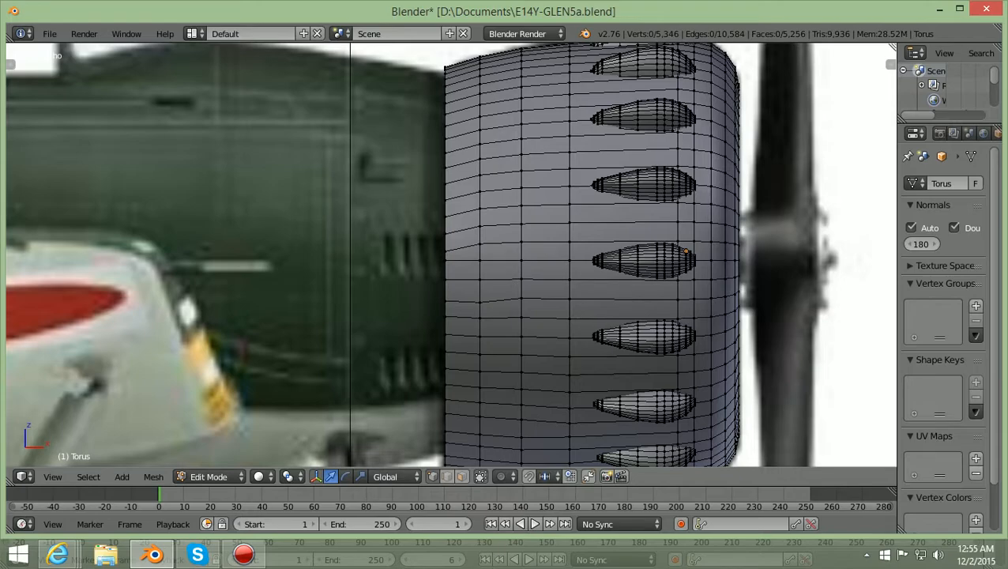
# Select the mid-height edge at the cowling's open rear rim and inspect it from an angled view and the front view
pyautogui.press('b')
pyautogui.moveTo(429, 297); pyautogui.dragTo(486, 313)
pyautogui.scroll(-4, 657, 461)
pyautogui.moveTo(678, 318); pyautogui.dragTo(607, 340, button='middle')
pyautogui.moveTo(505, 273); pyautogui.dragTo(268, 241, button='middle')
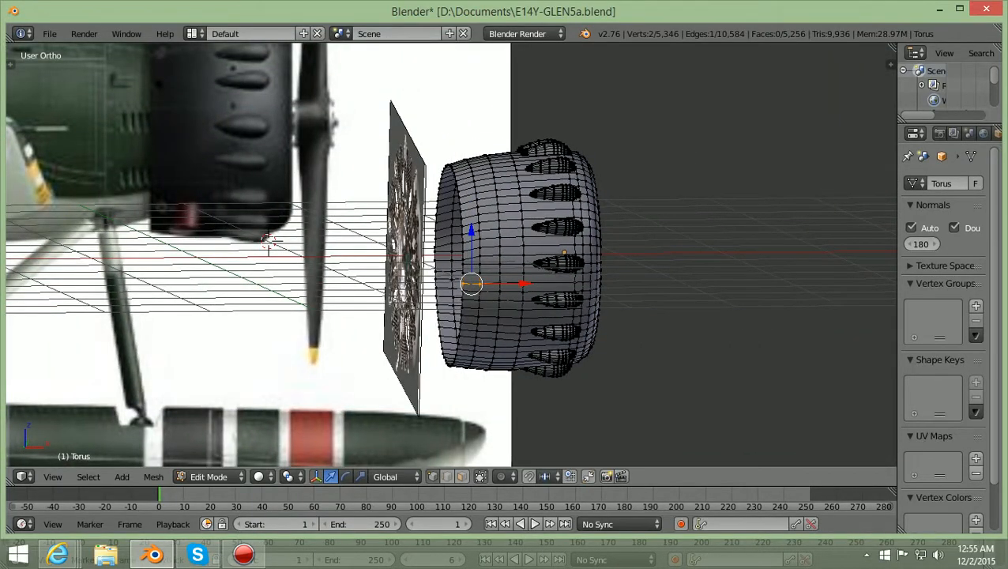
pyautogui.press('KP_7')
pyautogui.press('KP_1')
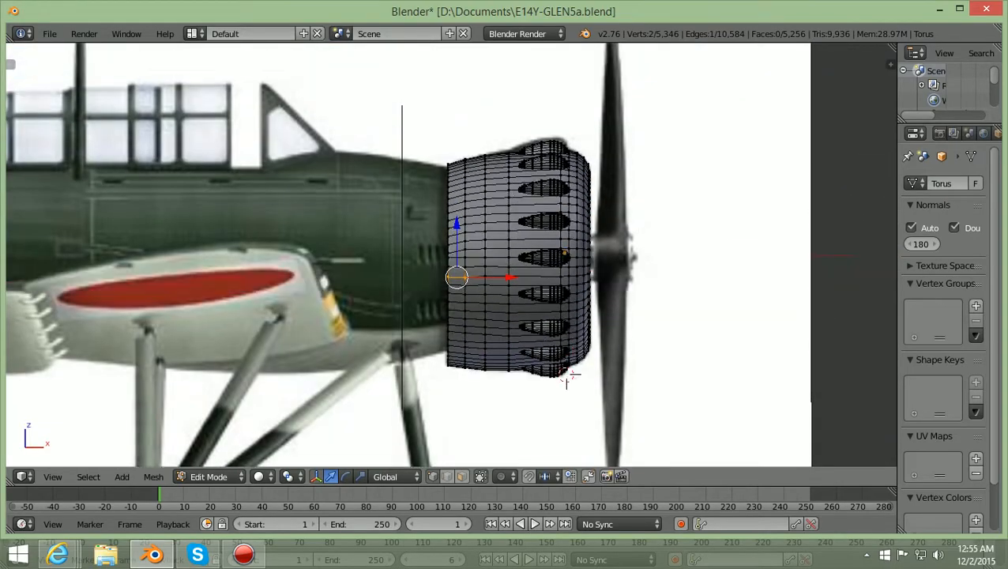
# Compare the cowling's rear section with the front and top reference images, and clear the edge selection
pyautogui.scroll(4, 567, 379)
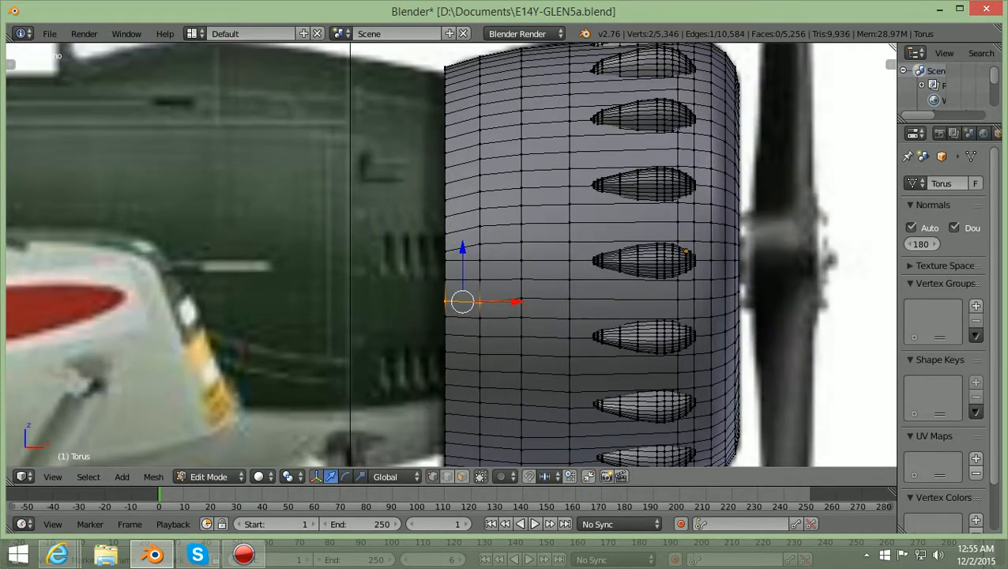
pyautogui.scroll(-2, 652, 460)
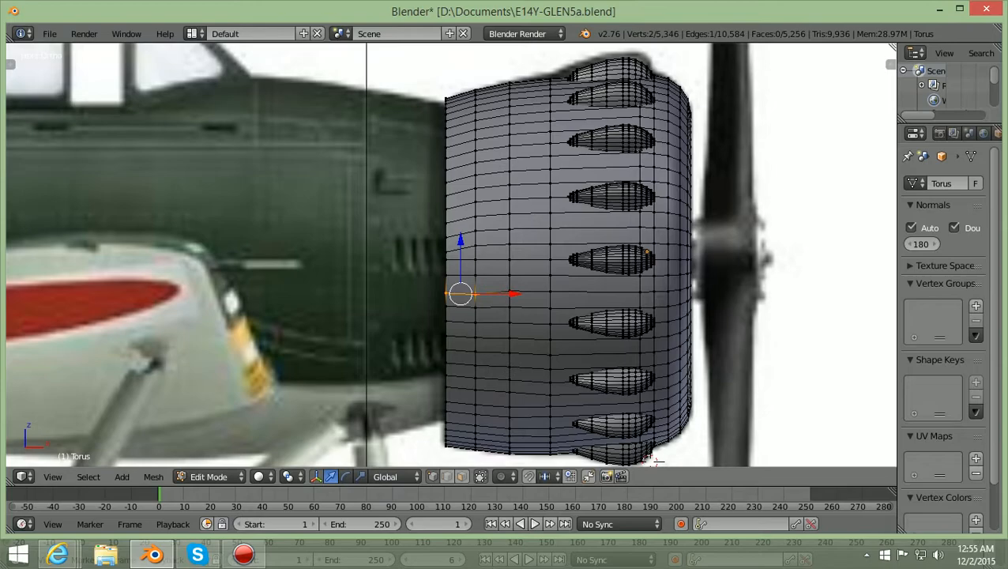
pyautogui.scroll(1, 653, 459)
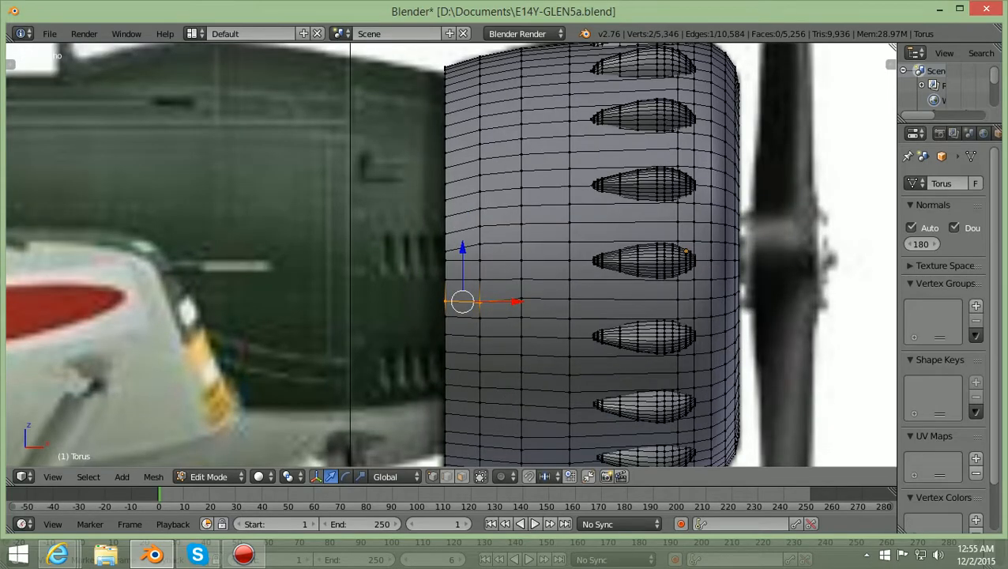
pyautogui.scroll(1, 652, 459)
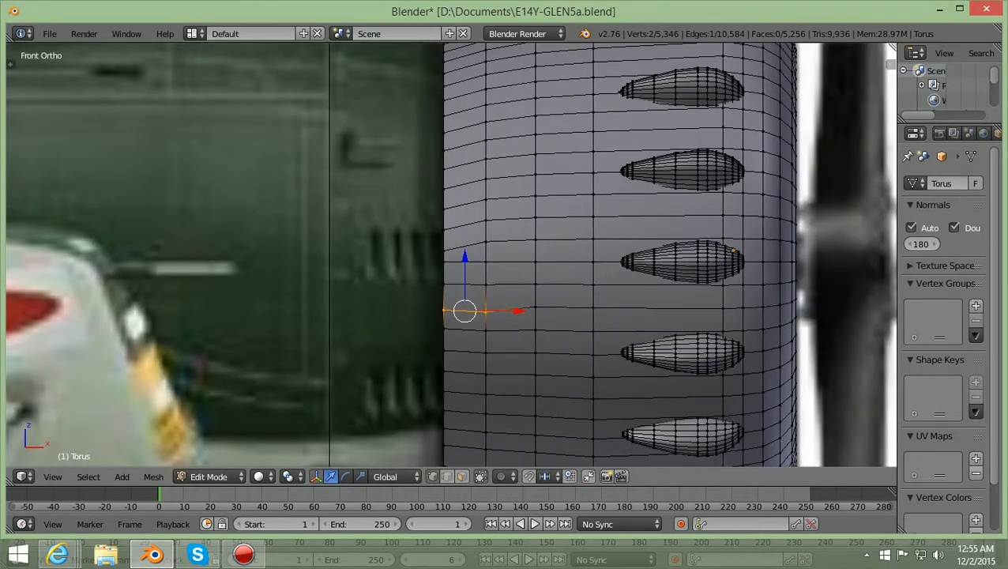
pyautogui.scroll(-1, 653, 460)
pyautogui.moveTo(652, 459); pyautogui.dragTo(501, 367, button='middle')
pyautogui.moveTo(501, 110); pyautogui.dragTo(651, 220, button='middle')
pyautogui.press('KP_7')
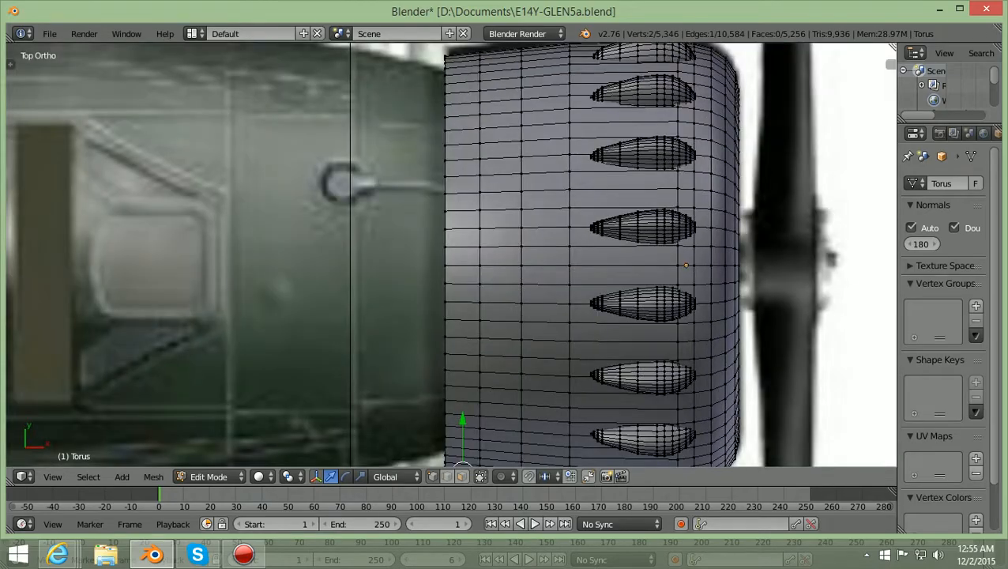
pyautogui.press('KP_1')
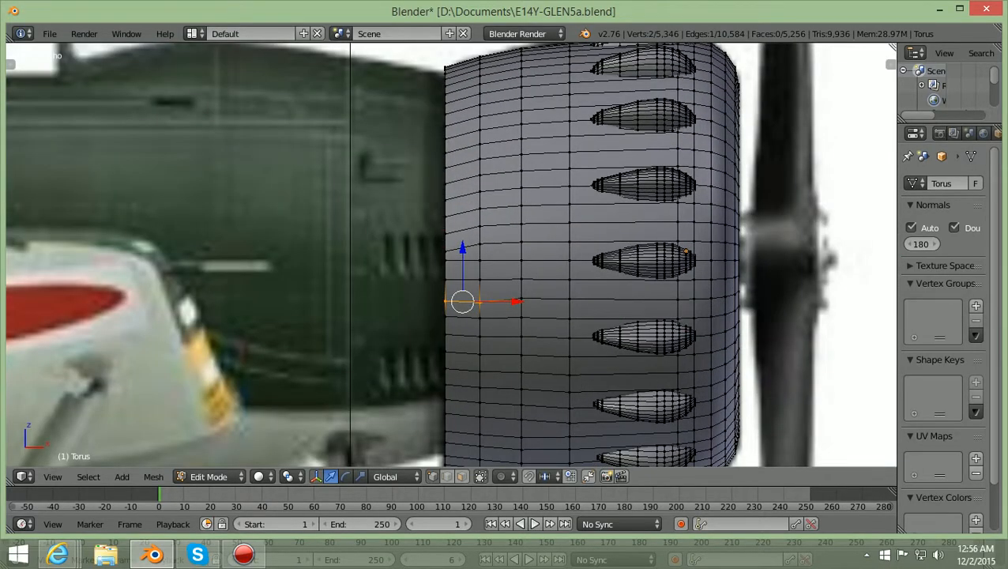
pyautogui.press('a')
# Show the cowling in wireframe and compare its outline and bulges with the aircraft profile in the front reference
pyautogui.scroll(-2, 452, 255)
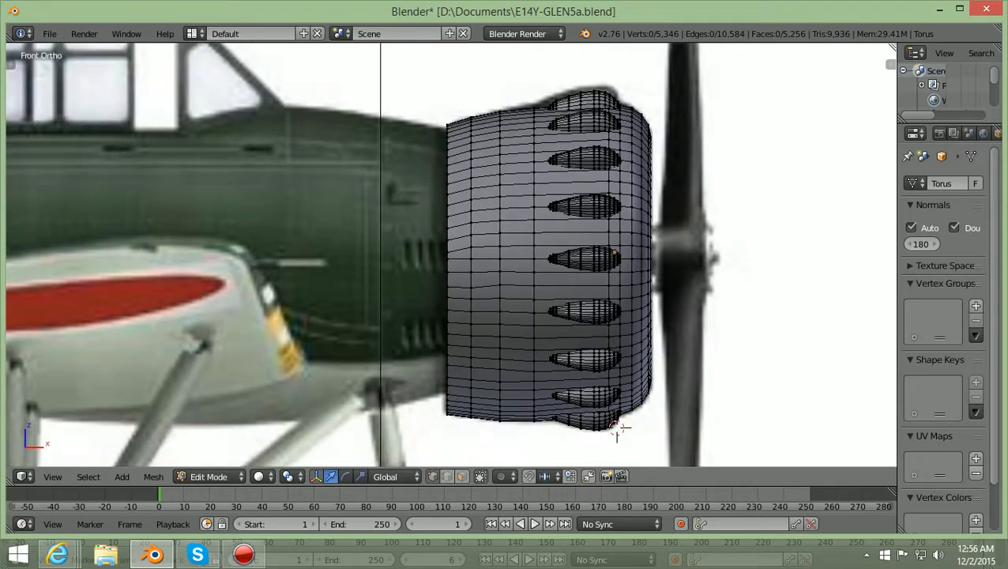
pyautogui.scroll(-1, 617, 428)
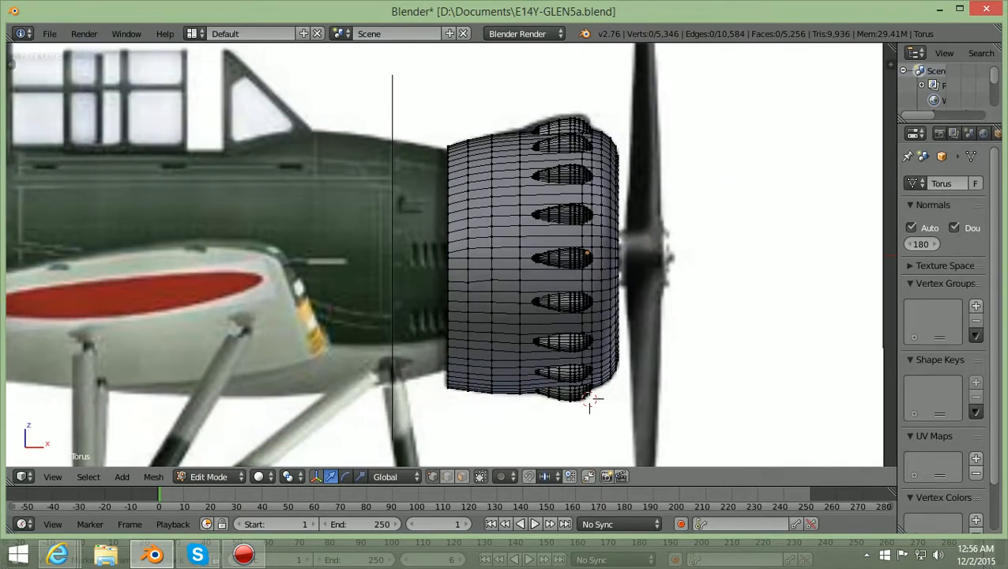
pyautogui.hotkey('alt', 'z')
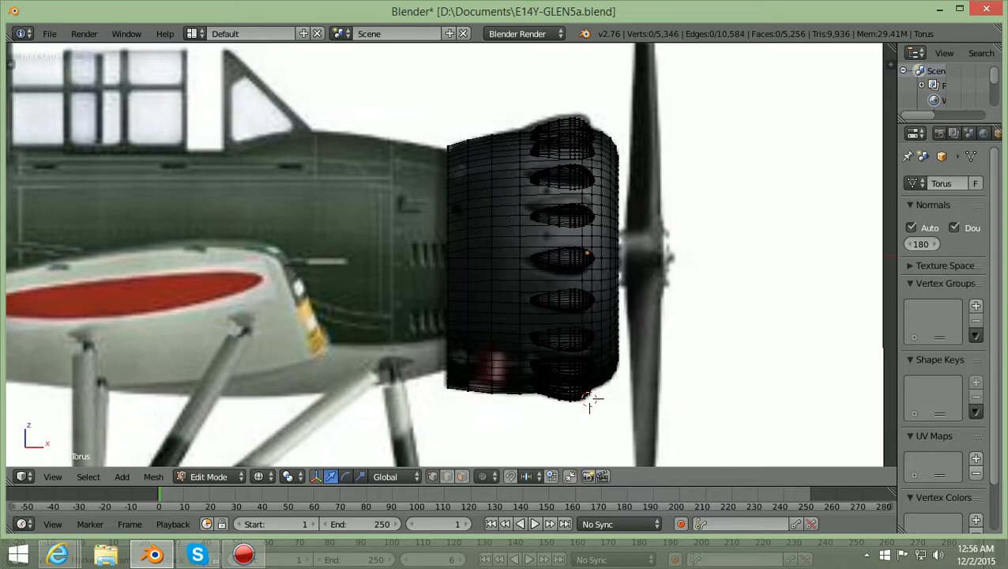
pyautogui.scroll(-1, 449, 254)
pyautogui.scroll(2, 448, 255)
pyautogui.scroll(-3, 449, 254)
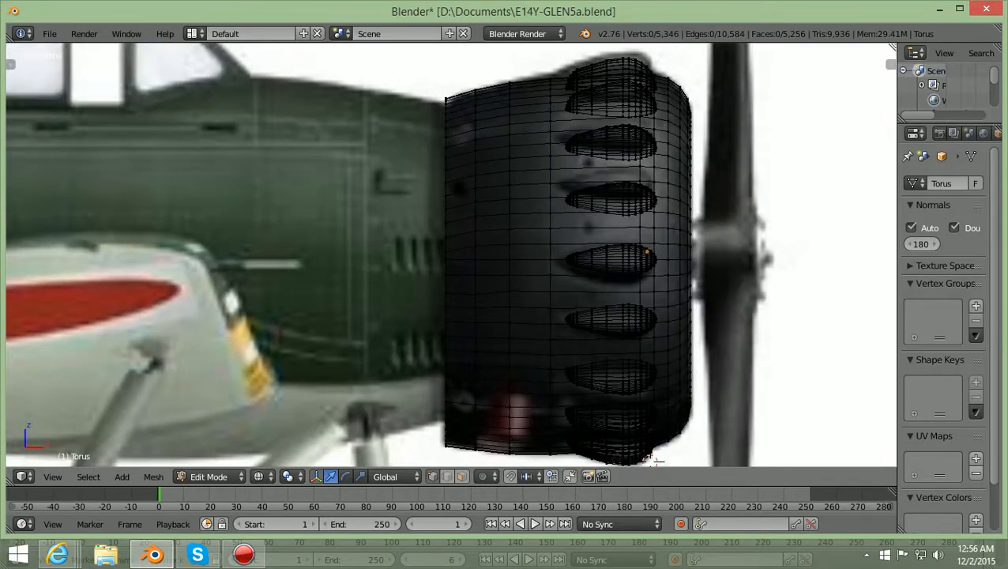
pyautogui.scroll(-1, 547, 362)
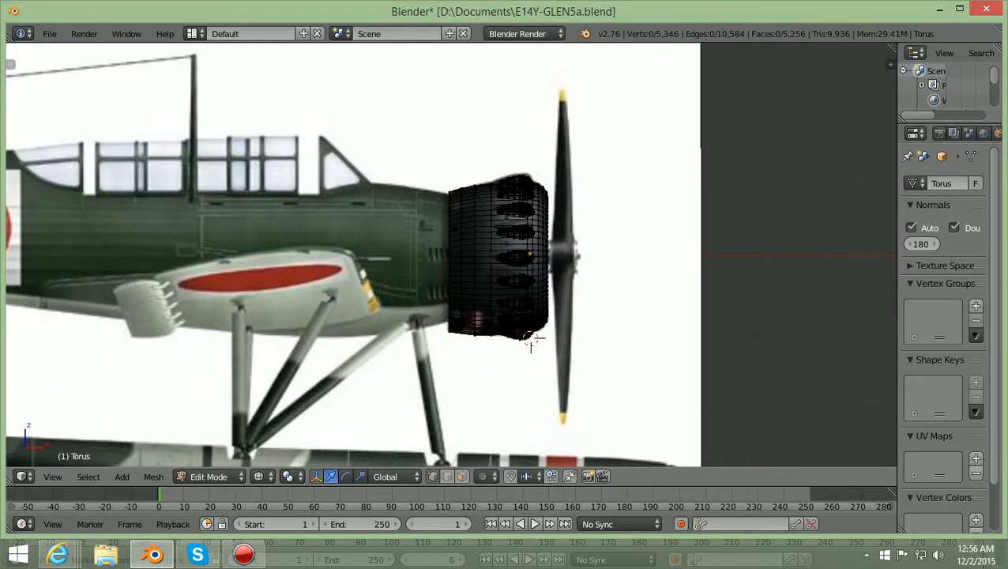
pyautogui.scroll(1, 449, 255)
pyautogui.scroll(-1, 449, 254)
pyautogui.scroll(-1, 449, 255)
pyautogui.moveTo(545, 348); pyautogui.dragTo(562, 366, button='middle')
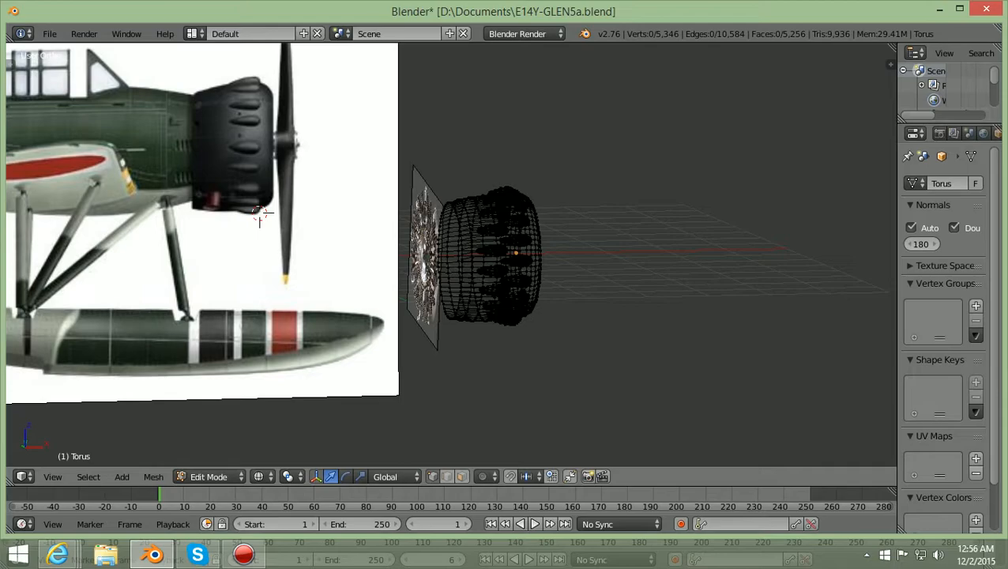
pyautogui.press('KP_1')
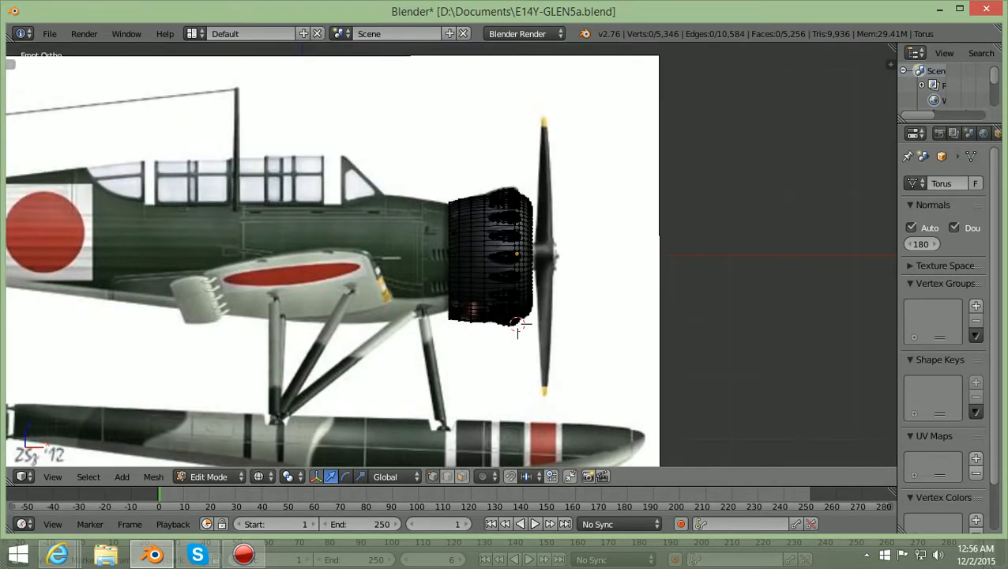
# Return the cowling to solid shading, switch from Edit Mode to Object Mode and deselect it
pyautogui.scroll(3, 518, 328)
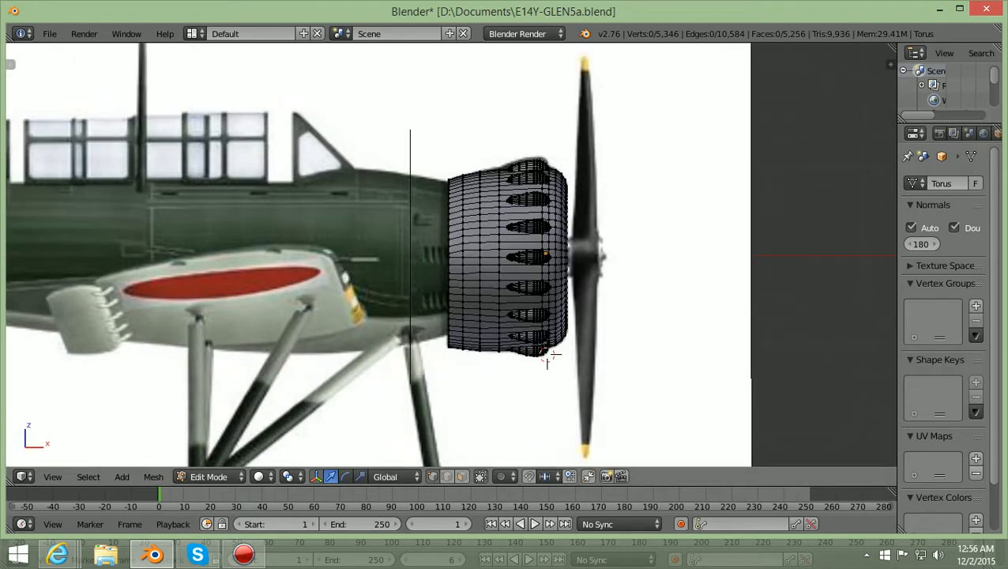
pyautogui.click(209, 476)
pyautogui.click(225, 459)
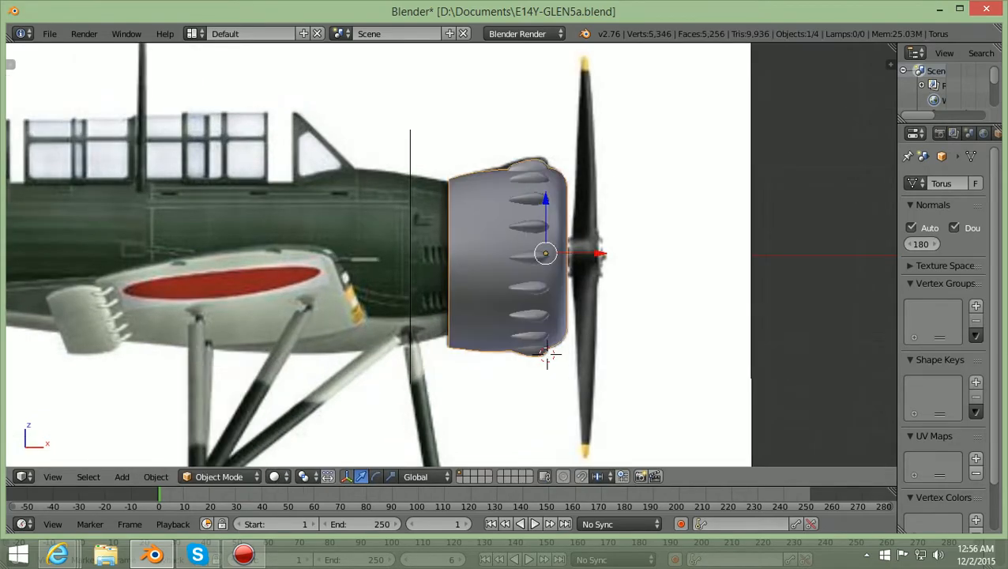
pyautogui.scroll(2, 547, 357)
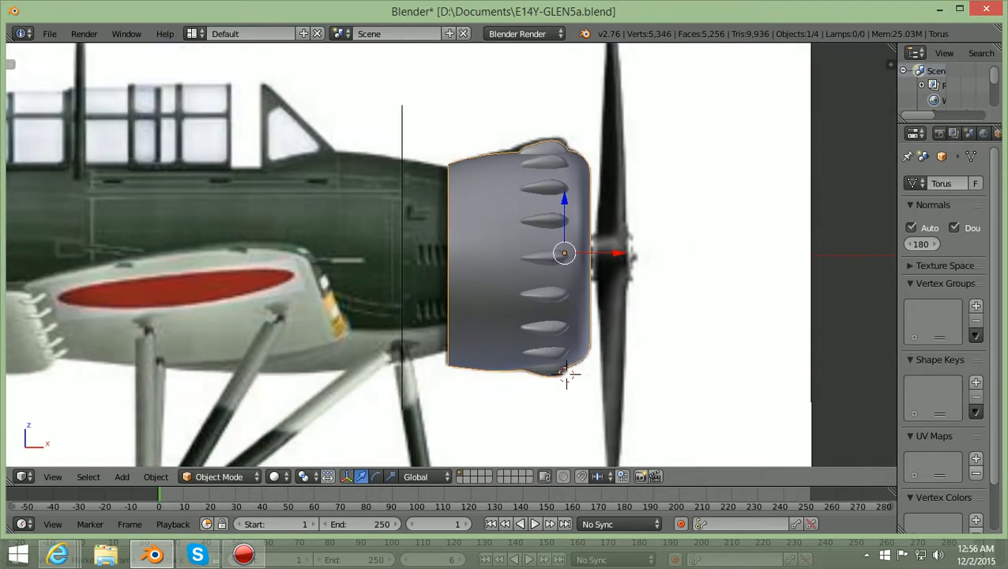
pyautogui.press('a')
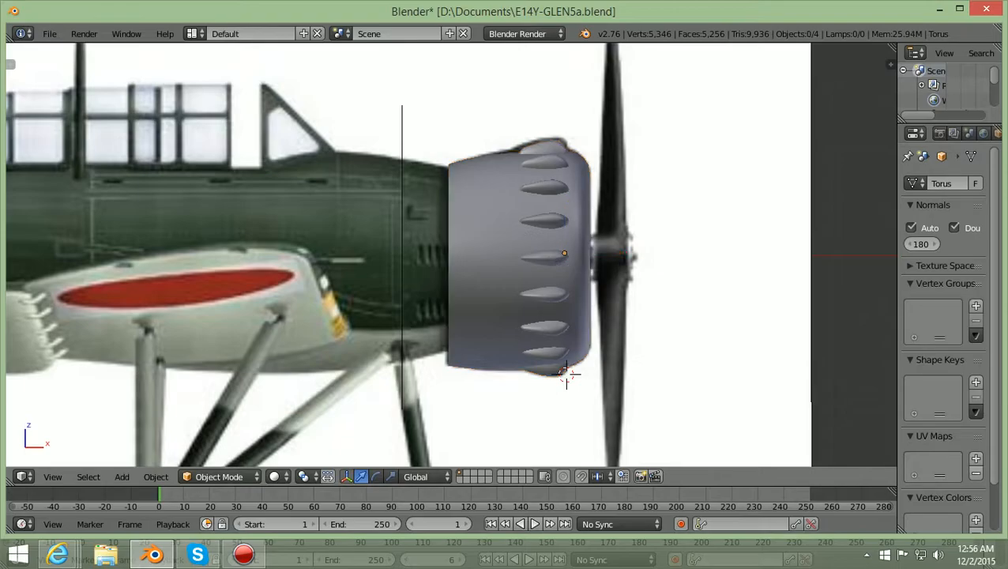
# View the finished cowling at an angle and save the model as E14Y-GLEN5a.blend in D:\Documents, overwriting the existing file
pyautogui.scroll(-3, 566, 376)
pyautogui.moveTo(531, 342); pyautogui.dragTo(474, 285, button='middle')
pyautogui.scroll(-2, 505, 261)
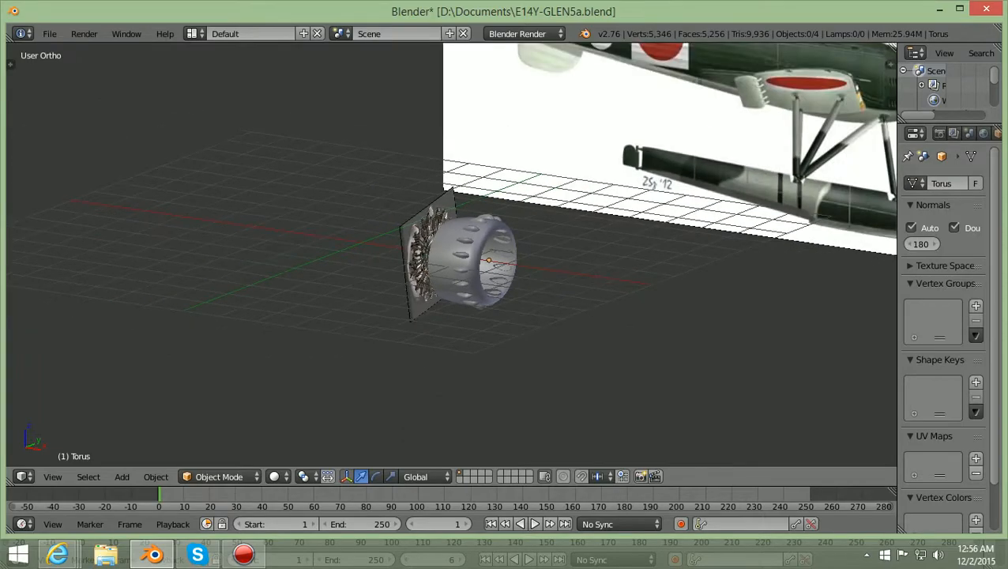
pyautogui.scroll(2, 506, 260)
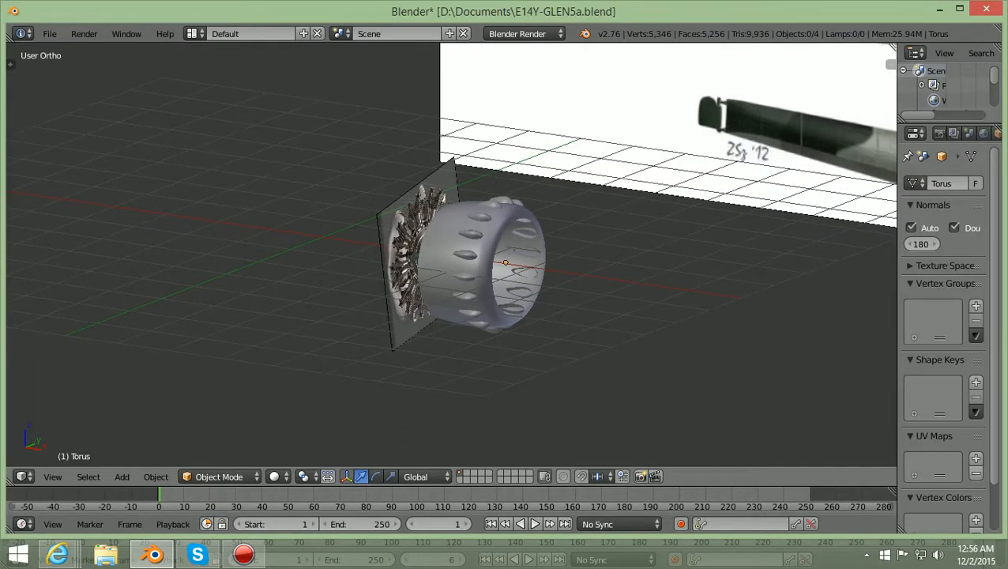
pyautogui.click(49, 33)
pyautogui.click(71, 161)
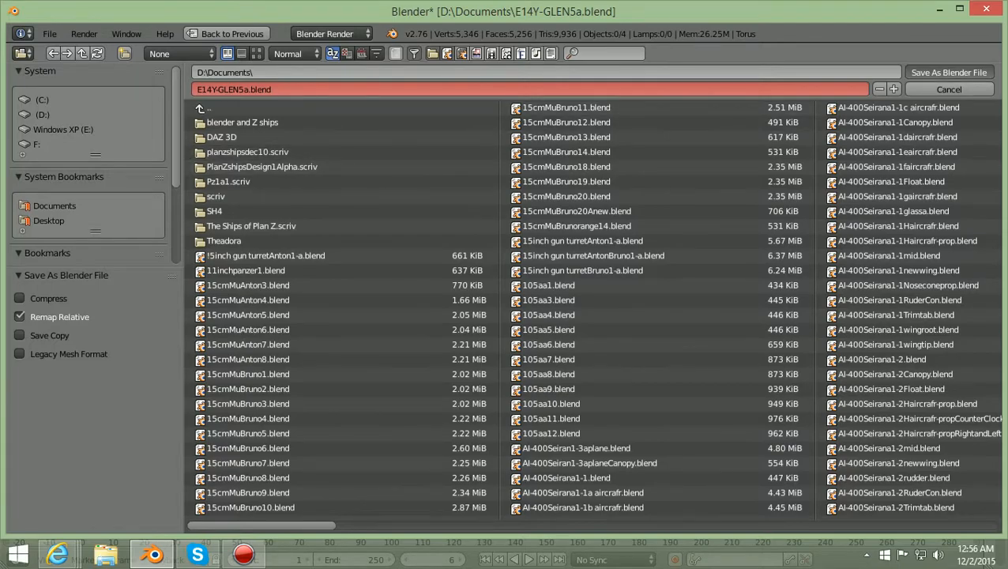
pyautogui.click(949, 73)
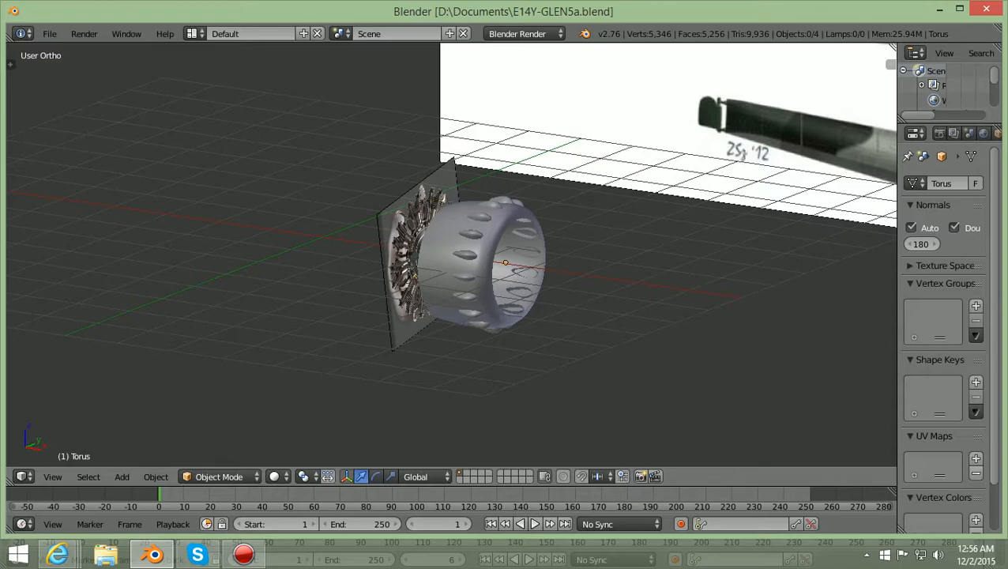
# Examine the smooth cowling beside the radial engine image and the side and top aircraft references at several distances
pyautogui.scroll(-2, 450, 253)
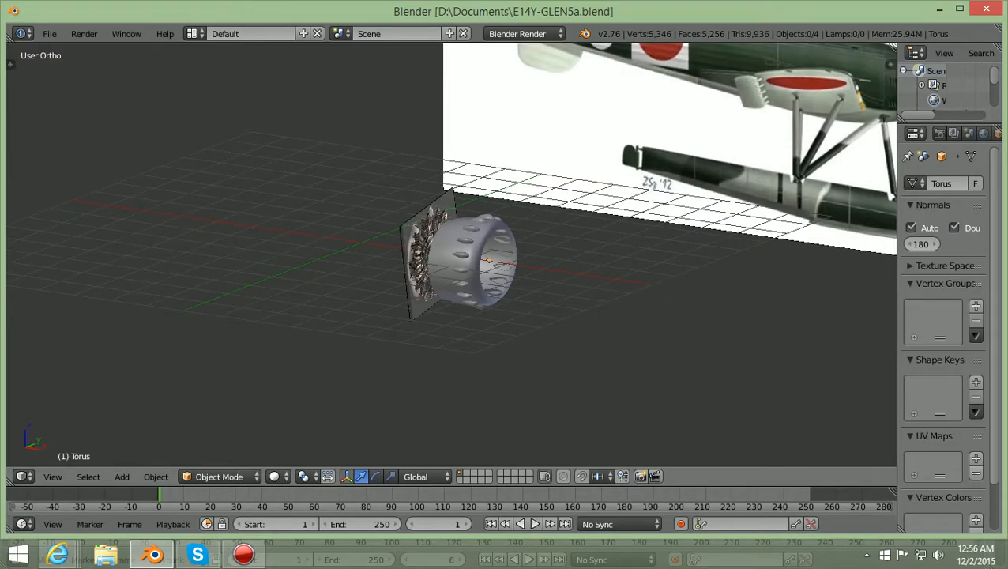
pyautogui.scroll(1, 450, 253)
pyautogui.scroll(1, 450, 253)
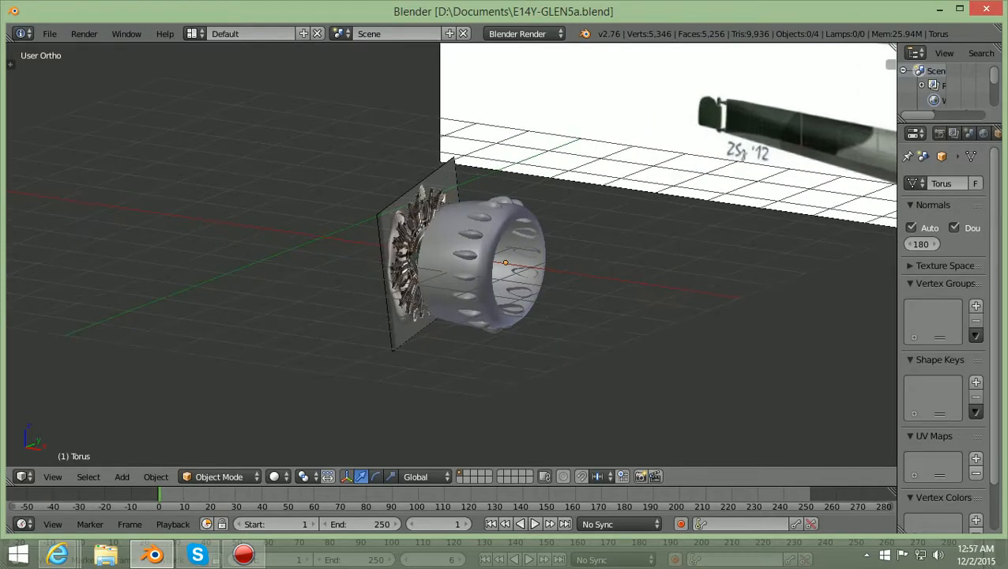
pyautogui.scroll(-2, 450, 253)
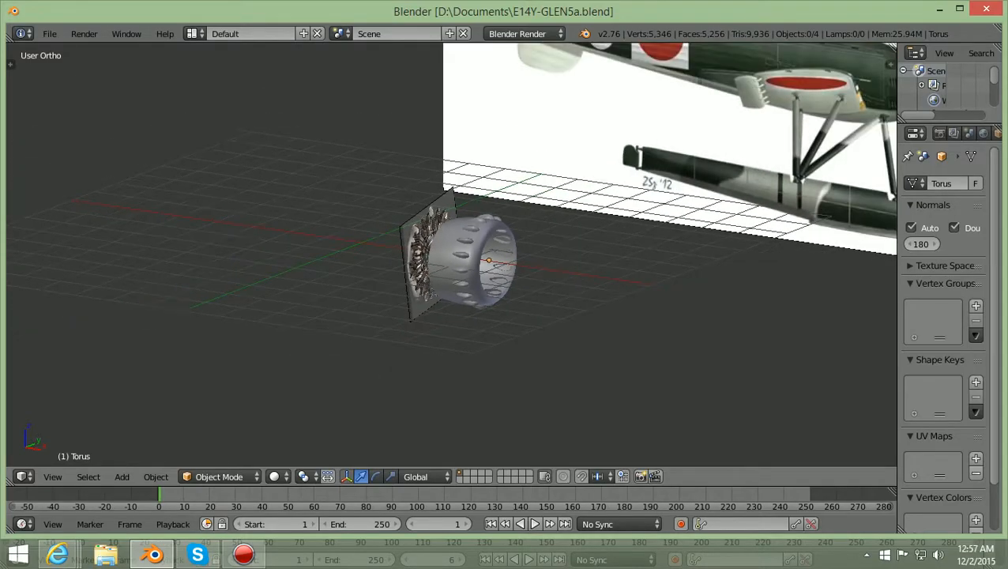
pyautogui.scroll(-3, 450, 253)
pyautogui.scroll(1, 450, 253)
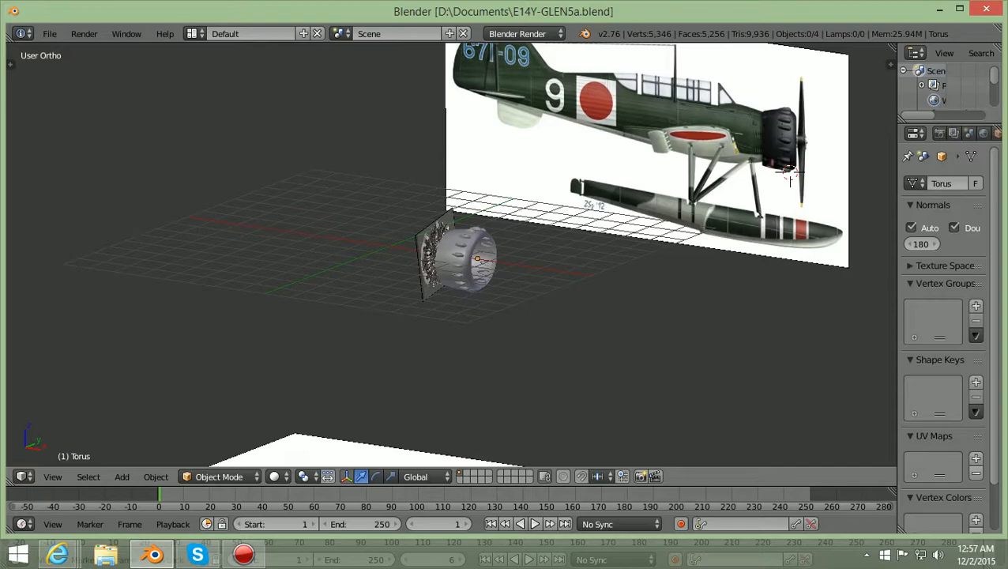
pyautogui.keyDown('shift'); pyautogui.scroll(4, 450, 253); pyautogui.keyUp('shift')
pyautogui.keyDown('ctrl'); pyautogui.scroll(3, 450, 253); pyautogui.keyUp('ctrl')
pyautogui.keyDown('shift'); pyautogui.scroll(-4, 450, 253); pyautogui.keyUp('shift')
pyautogui.scroll(5, 450, 253)
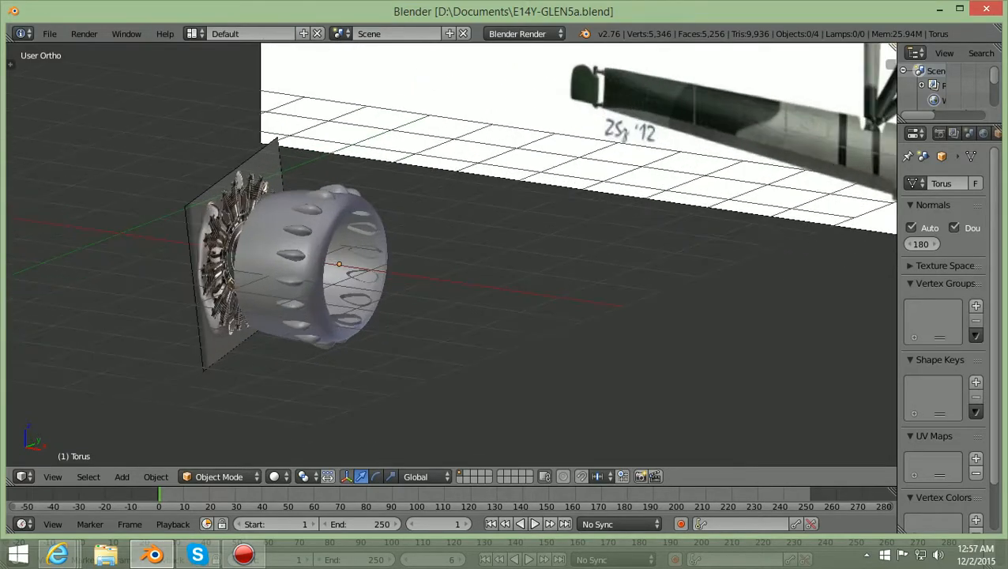
pyautogui.scroll(-5, 807, 163)
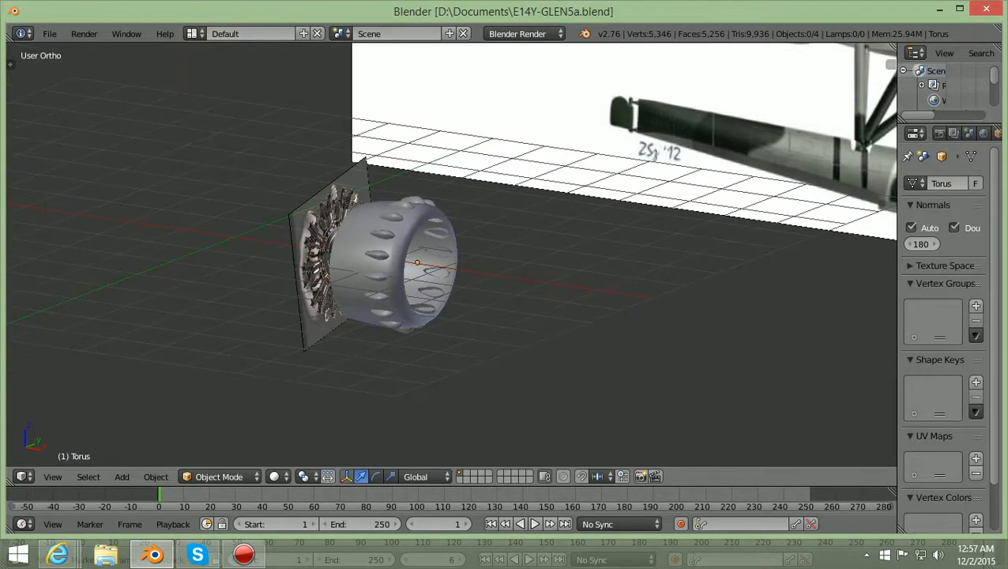
pyautogui.keyDown('ctrl'); pyautogui.scroll(4, 450, 252); pyautogui.keyUp('ctrl')
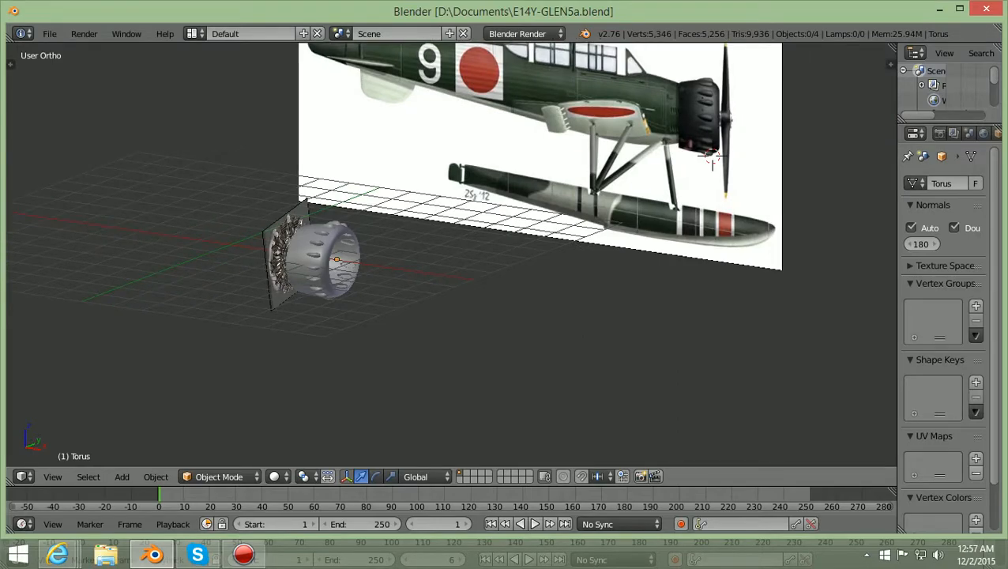
pyautogui.scroll(-2, 450, 252)
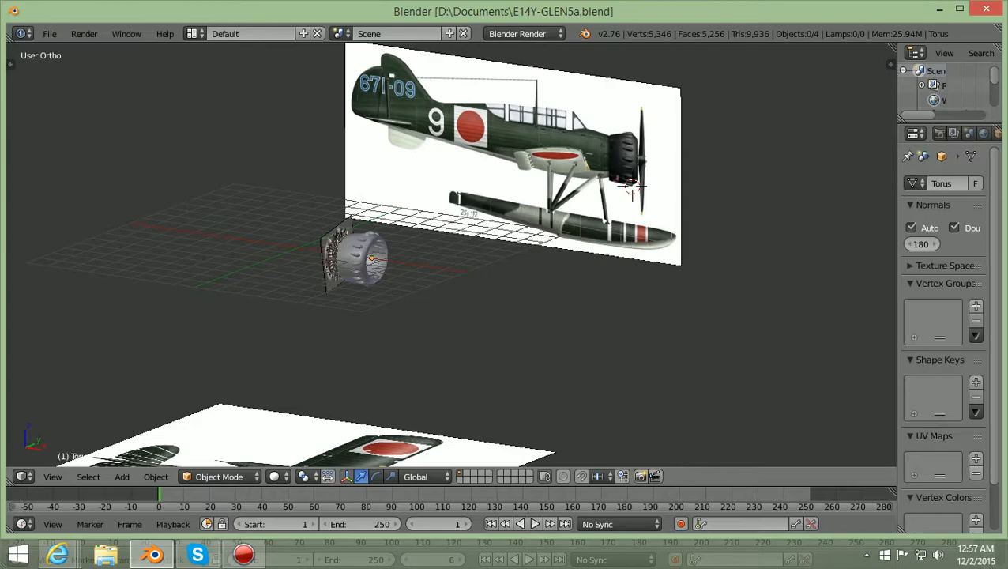
pyautogui.keyDown('ctrl'); pyautogui.scroll(-3, 451, 252); pyautogui.keyUp('ctrl')
pyautogui.scroll(2, 451, 253)
pyautogui.keyDown('shift'); pyautogui.scroll(2, 451, 253); pyautogui.keyUp('shift')
pyautogui.keyDown('ctrl'); pyautogui.scroll(3, 450, 253); pyautogui.keyUp('ctrl')
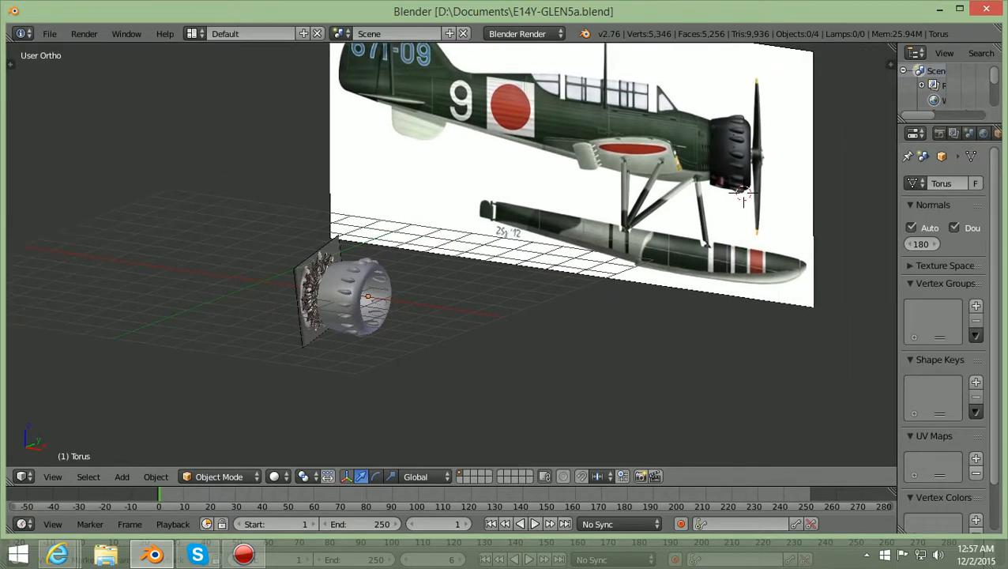
pyautogui.keyDown('ctrl'); pyautogui.scroll(1, 540, 193); pyautogui.keyUp('ctrl')
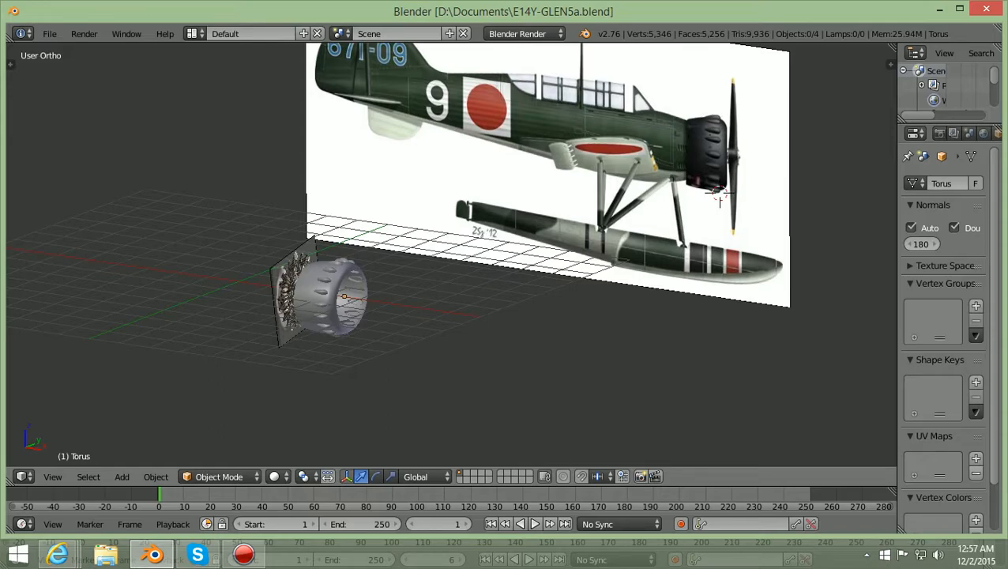
pyautogui.scroll(-1, 451, 254)
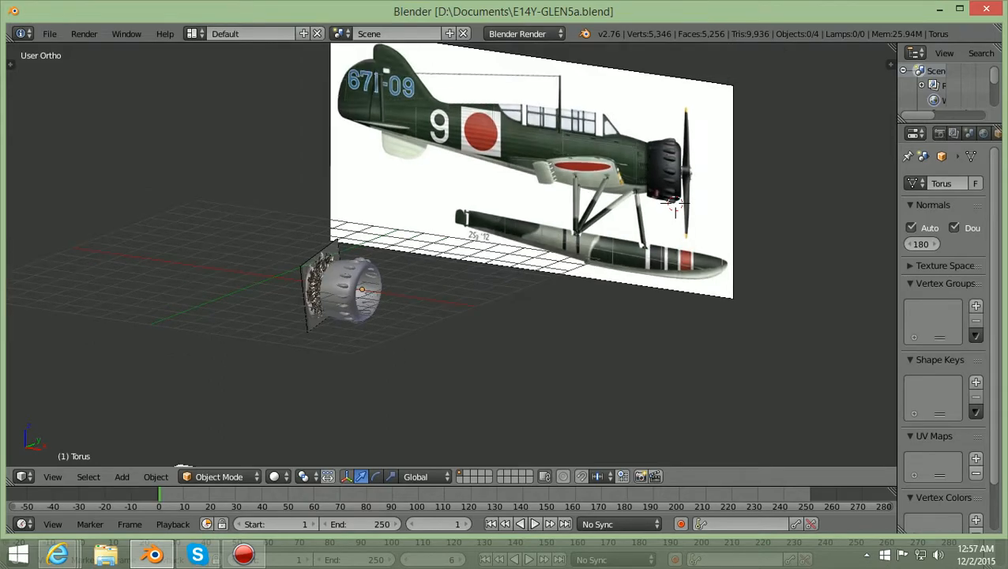